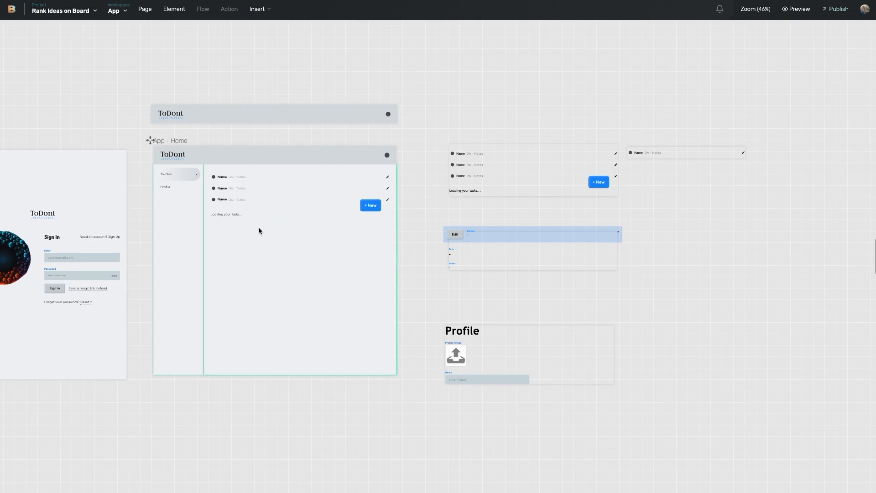
Duplicate the To-Dos sidebar menu item and relabel the copy 'Boards'
{"action": "left_click", "coordinate": [181, 204]}
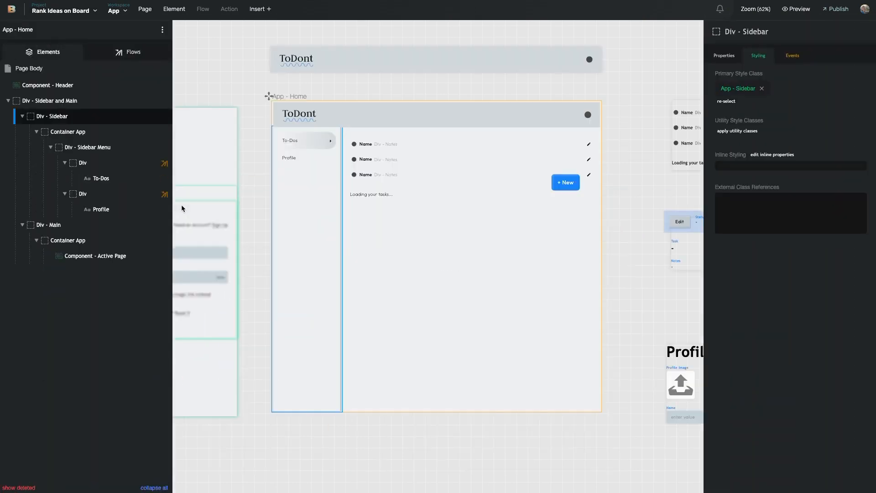
{"action": "left_click", "coordinate": [294, 127]}
{"action": "mouse_move", "coordinate": [106, 168]}
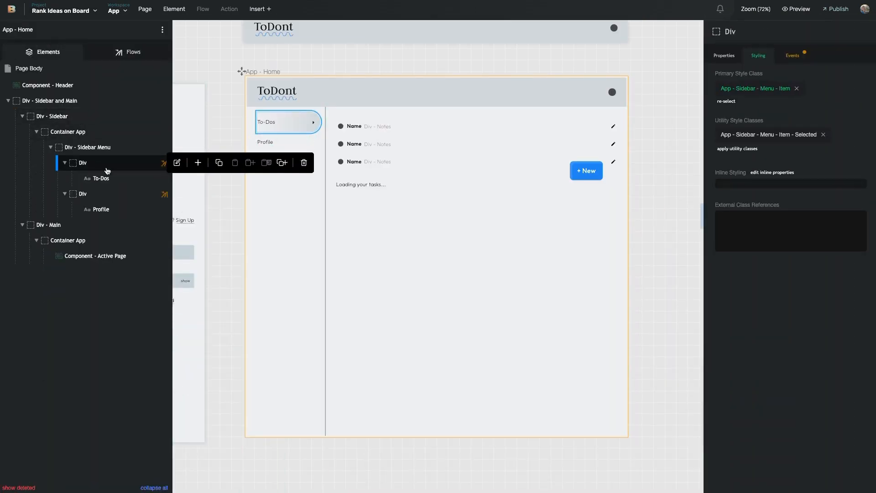
{"action": "left_click", "coordinate": [282, 163]}
{"action": "left_click", "coordinate": [269, 143]}
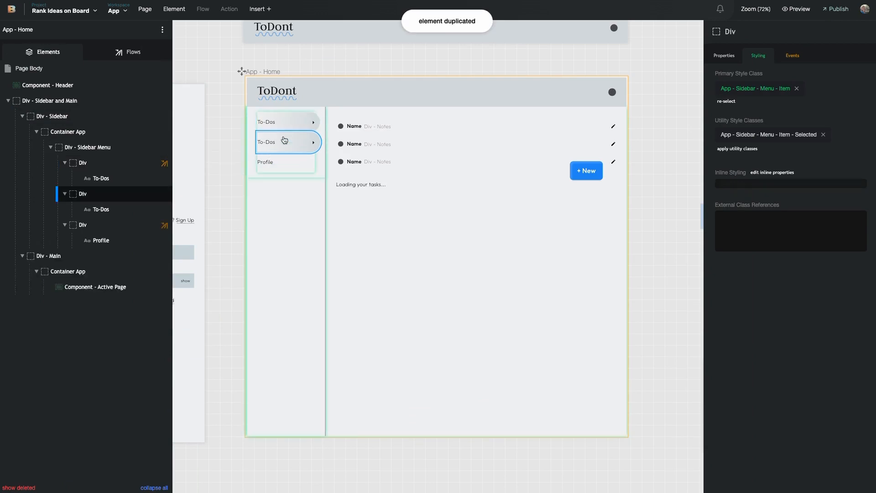
{"action": "double_click", "coordinate": [269, 143]}
{"action": "type", "text": "B"}
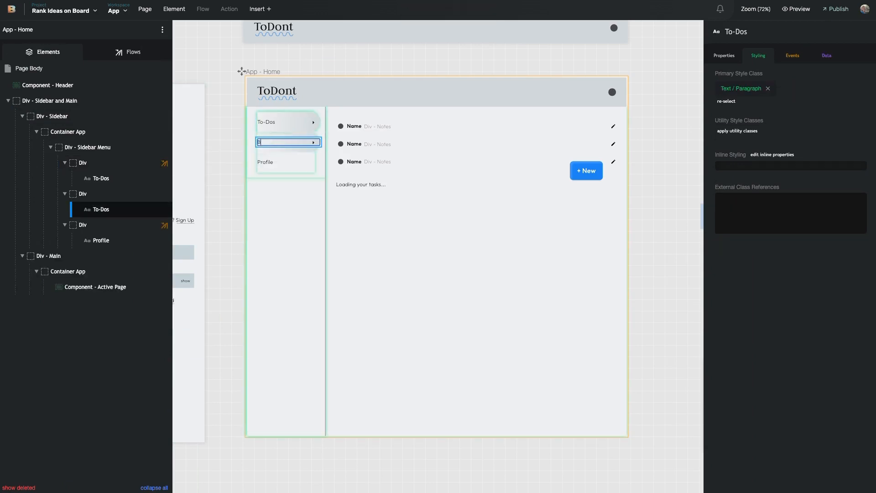
{"action": "type", "text": "oards"}
{"action": "left_click", "coordinate": [305, 147]}
Remove the Selected class from the Boards item, leaving To-Dos as the selected entry
{"action": "left_click", "coordinate": [823, 135]}
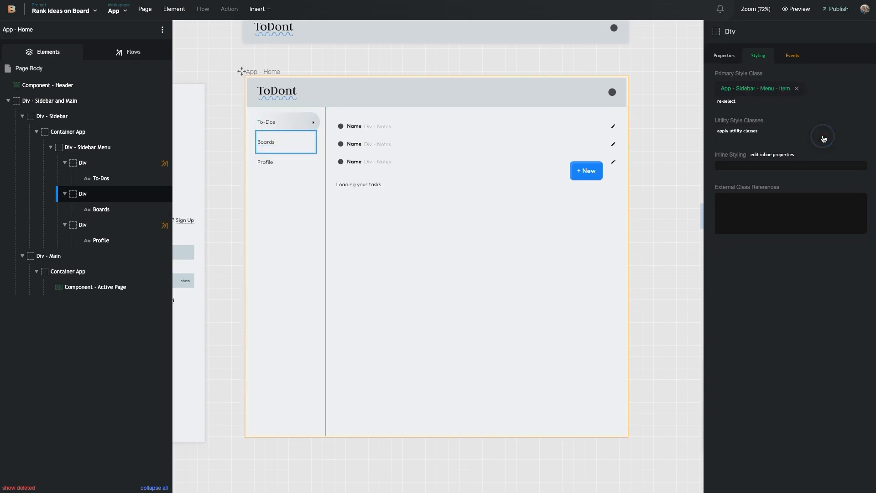
{"action": "mouse_move", "coordinate": [124, 183]}
{"action": "left_click", "coordinate": [89, 163]}
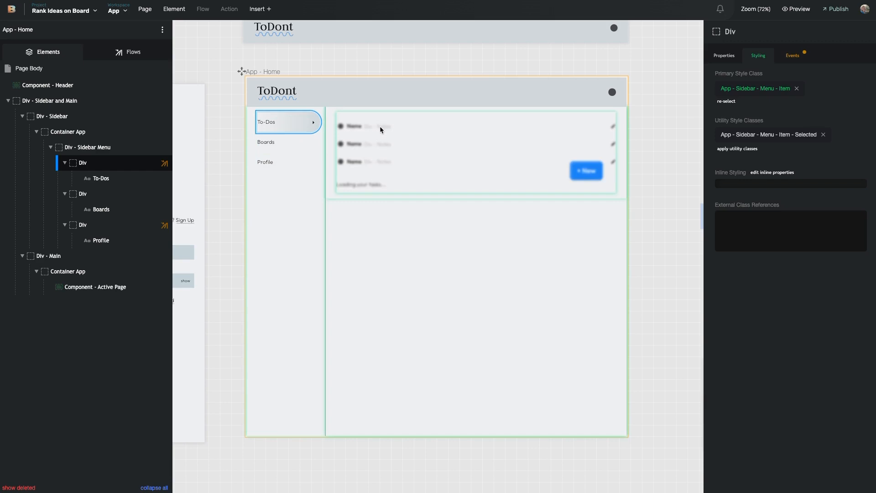
{"action": "scroll", "coordinate": [488, 211], "scroll_direction": "right", "scroll_amount": 5}
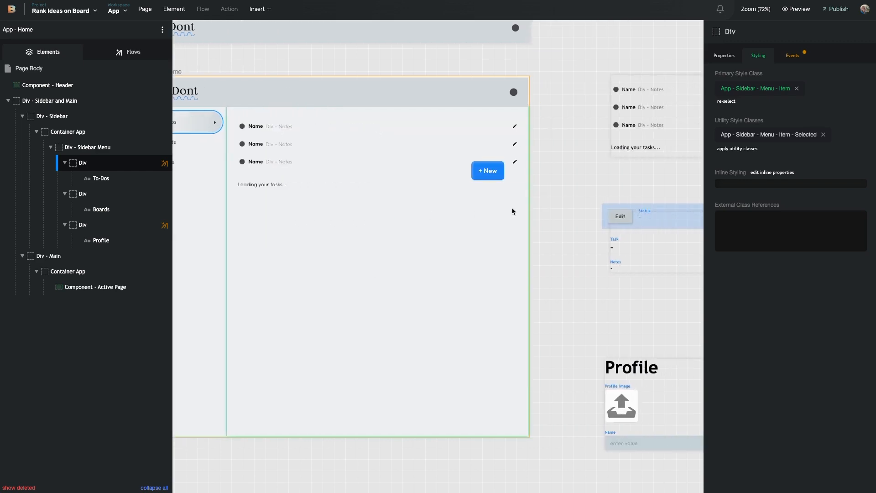
{"action": "scroll", "coordinate": [511, 211], "scroll_direction": "right", "scroll_amount": 10}
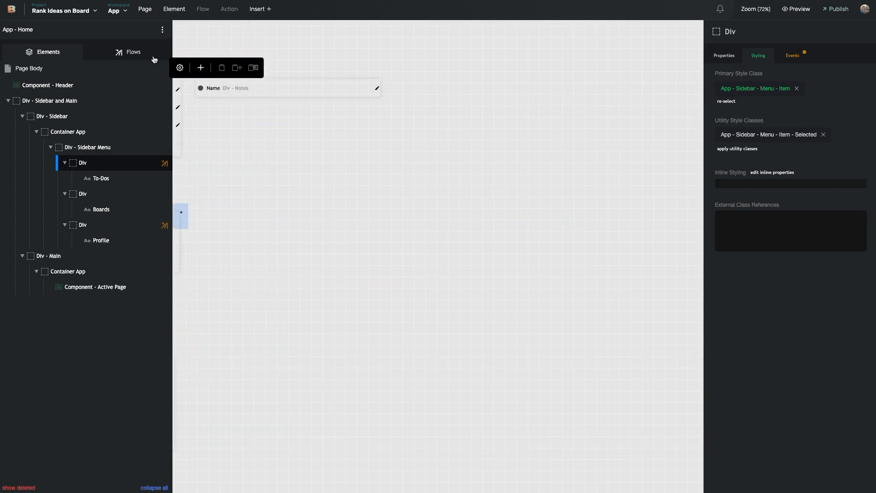
Drop a Blank Page onto the canvas and name it 'App - Page - All Boards'
{"action": "left_click", "coordinate": [145, 9]}
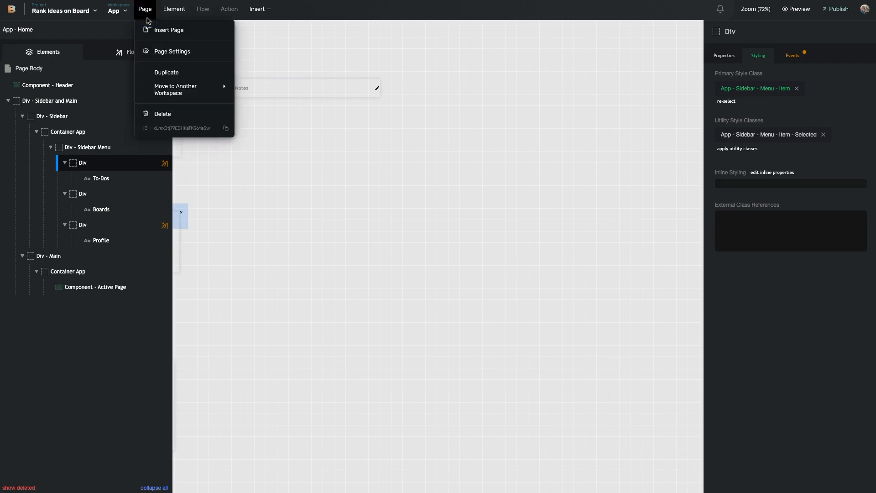
{"action": "left_click", "coordinate": [167, 32]}
{"action": "left_click_drag", "start_coordinate": [322, 130], "coordinate": [418, 74]}
{"action": "left_click", "coordinate": [436, 76]}
{"action": "type", "text": "App - Page -"}
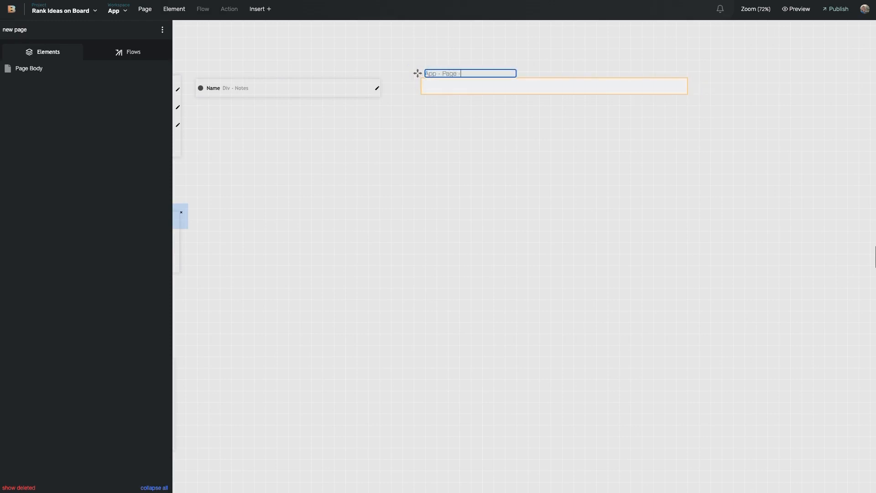
{"action": "type", "text": " All Boards"}
{"action": "left_click", "coordinate": [459, 112]}
{"action": "scroll", "coordinate": [462, 105], "scroll_direction": "left", "scroll_amount": 8}
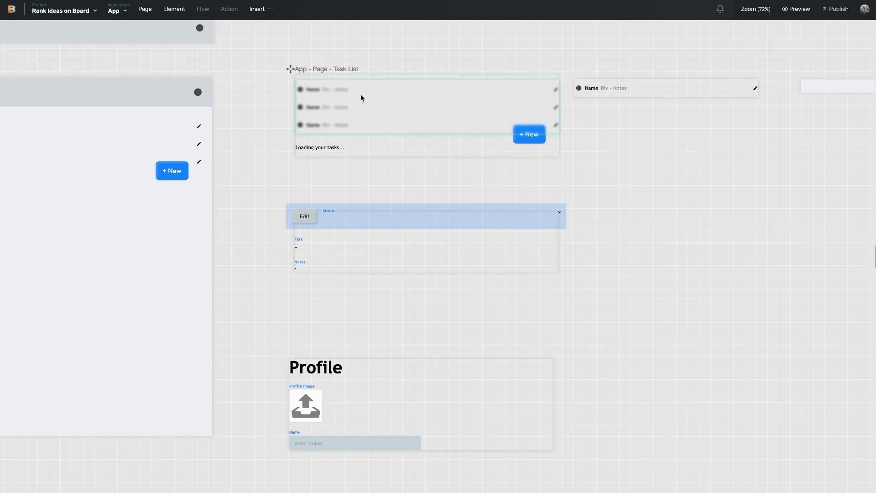
{"action": "scroll", "coordinate": [582, 135], "scroll_direction": "right", "scroll_amount": 5}
{"action": "scroll", "coordinate": [619, 94], "scroll_direction": "left", "scroll_amount": 10}
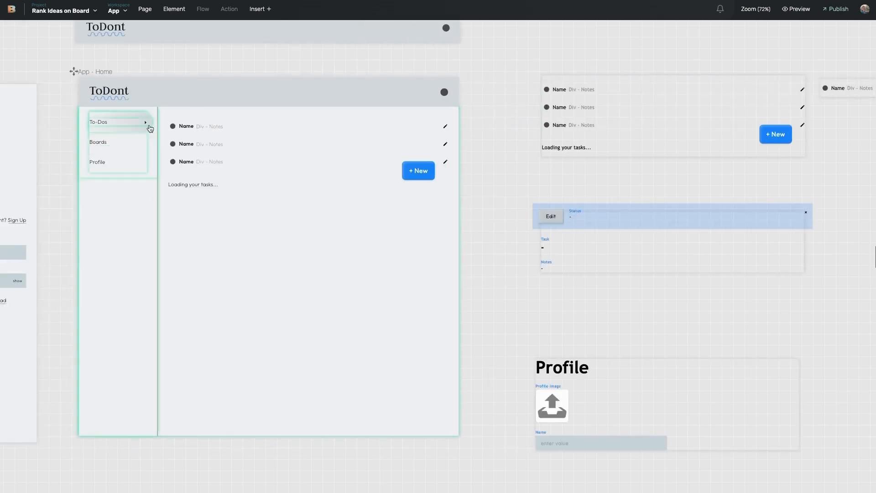
Duplicate the Open - ToDos flow used by the To-Dos menu item
{"action": "left_click", "coordinate": [109, 151]}
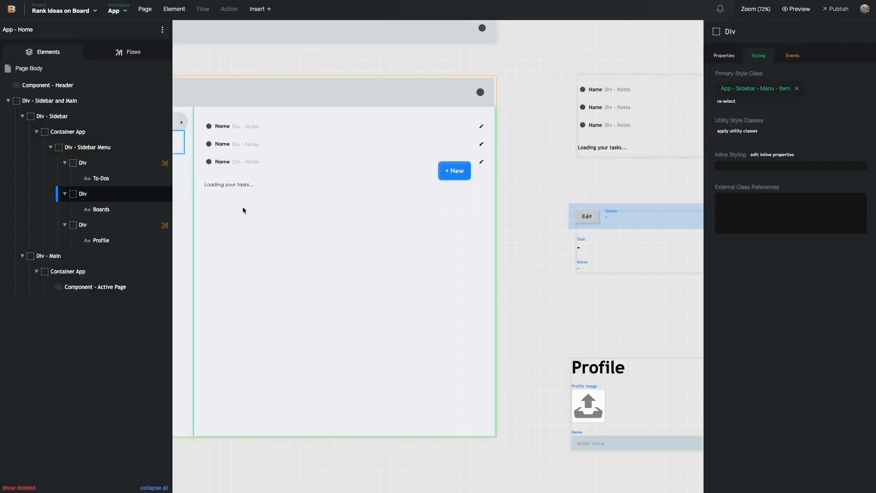
{"action": "left_click", "coordinate": [331, 130]}
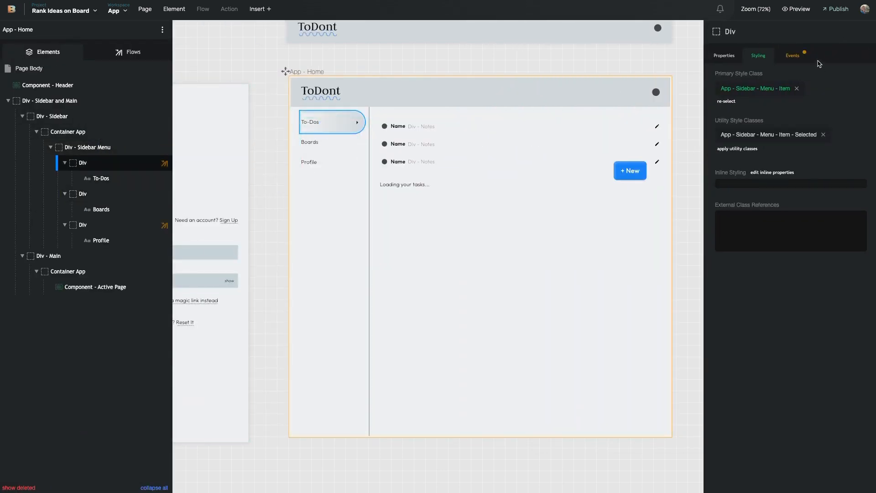
{"action": "left_click", "coordinate": [793, 56]}
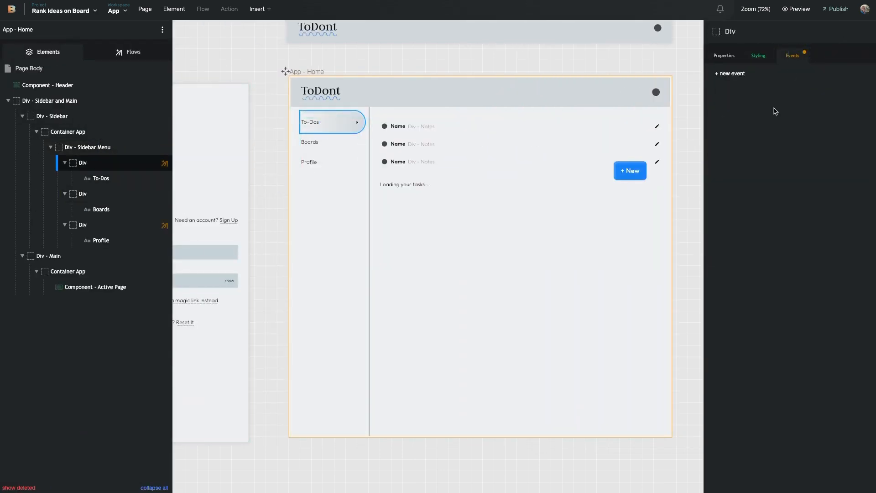
{"action": "left_click", "coordinate": [119, 57]}
{"action": "left_click", "coordinate": [167, 167]}
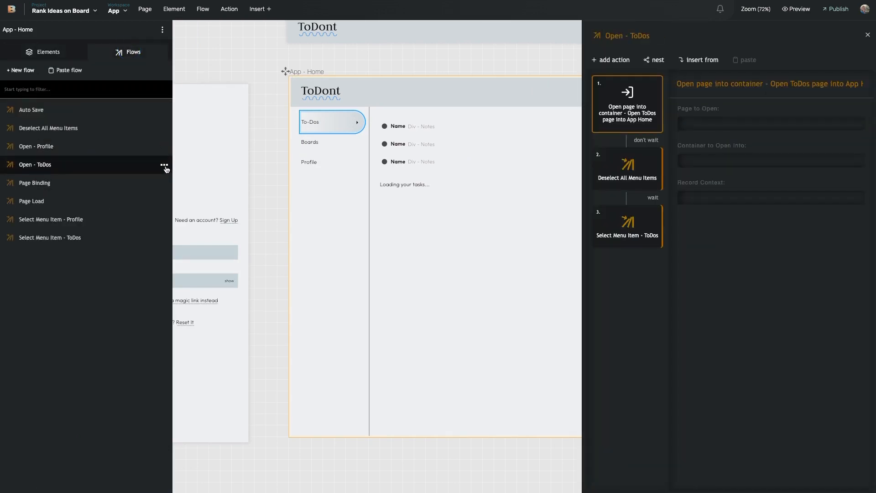
{"action": "left_click", "coordinate": [164, 166]}
{"action": "left_click", "coordinate": [137, 197]}
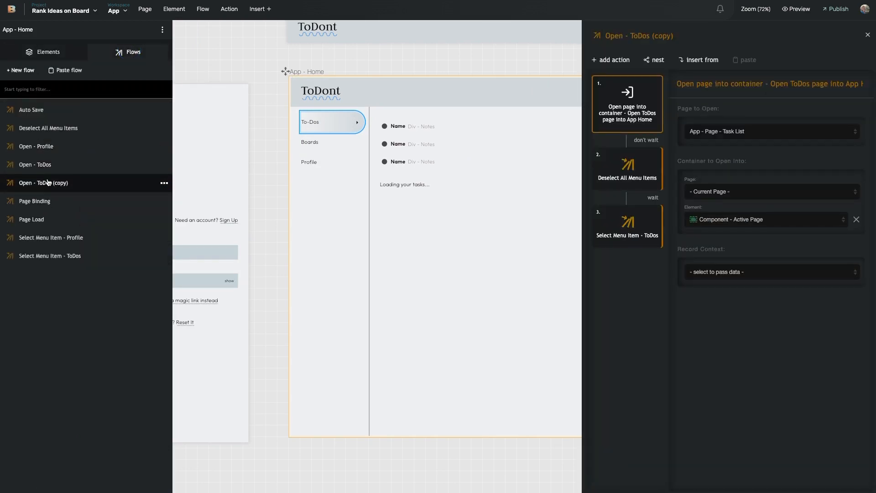
Rename the copy 'Open - Board' and set its page to open to App - Page - All Boards
{"action": "left_click_drag", "start_coordinate": [633, 35], "coordinate": [775, 36]}
{"action": "key", "text": "BackSpace"}
{"action": "type", "text": "Board"}
{"action": "left_click", "coordinate": [725, 132]}
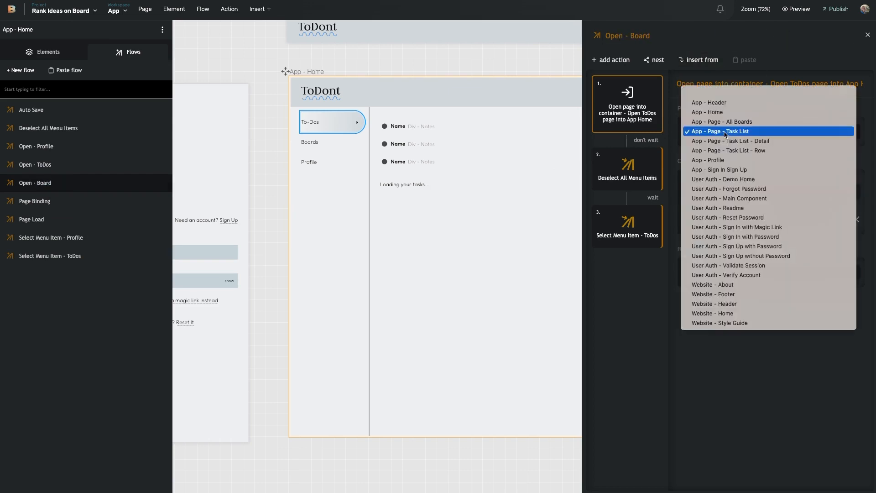
{"action": "left_click", "coordinate": [725, 121]}
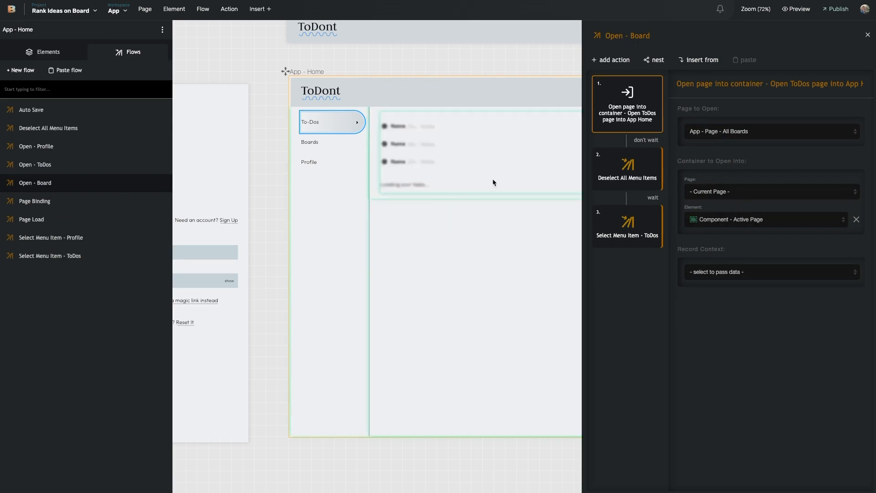
{"action": "double_click", "coordinate": [629, 174]}
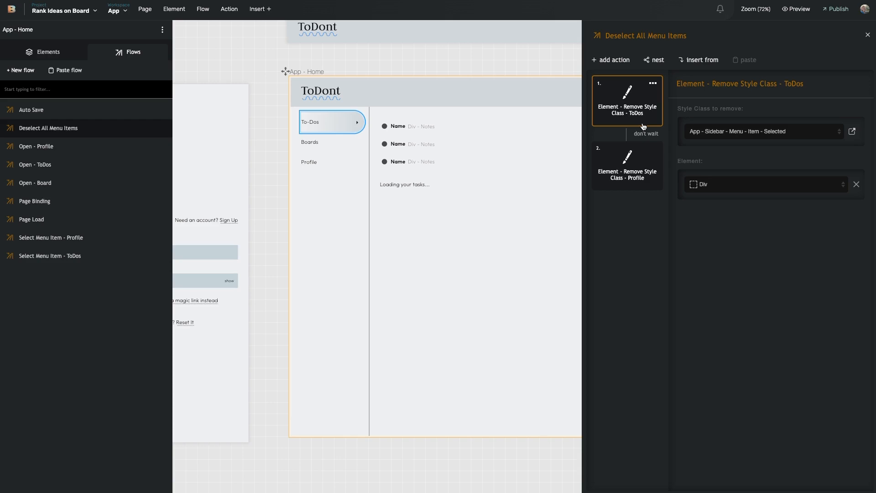
Duplicate the Remove Style Class - Profile action as a third action, keeping Div as its element
{"action": "left_click", "coordinate": [643, 164]}
{"action": "left_click", "coordinate": [653, 150]}
{"action": "left_click", "coordinate": [639, 187]}
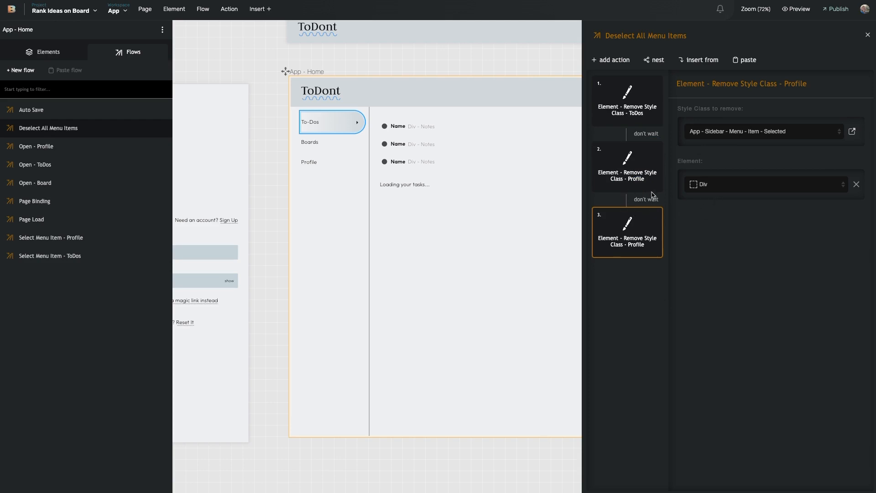
{"action": "left_click", "coordinate": [720, 186]}
{"action": "scroll", "coordinate": [758, 258], "scroll_direction": "down", "scroll_amount": 3}
{"action": "left_click", "coordinate": [758, 258]}
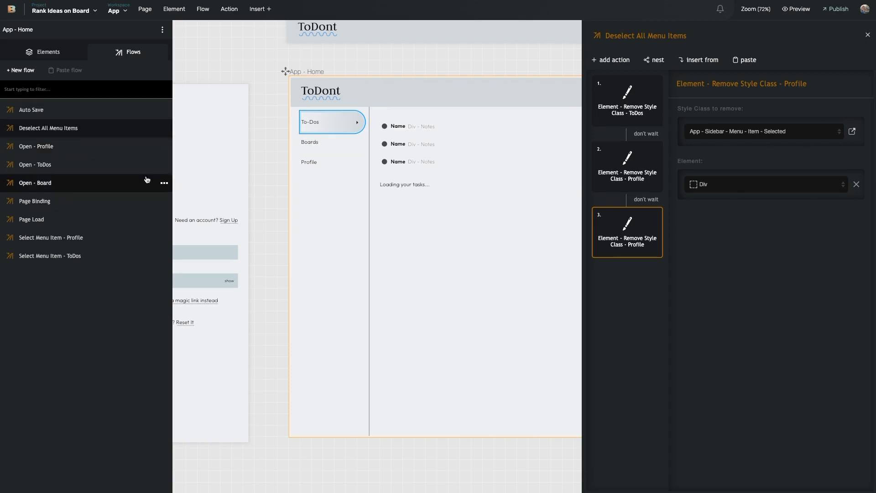
Delete the fourth step and the Select Menu Item - ToDos step from Open - Board
{"action": "left_click", "coordinate": [867, 35]}
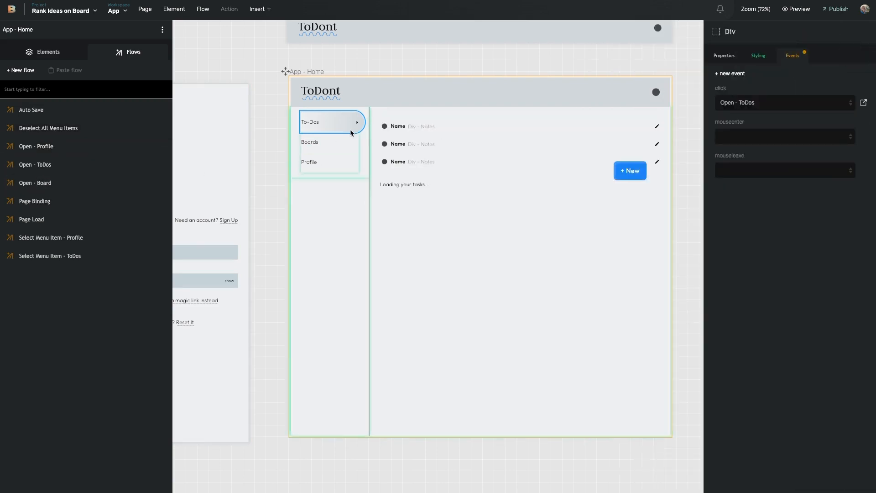
{"action": "left_click", "coordinate": [61, 182]}
{"action": "left_click", "coordinate": [653, 270]}
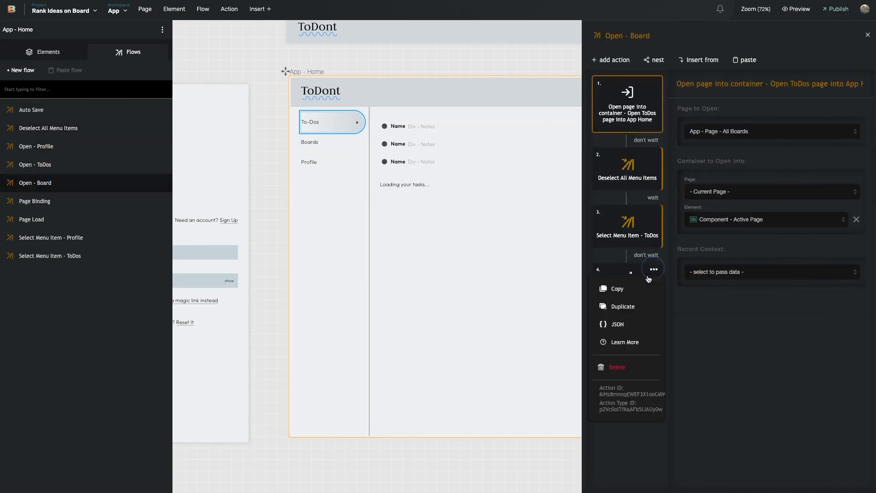
{"action": "left_click", "coordinate": [622, 367]}
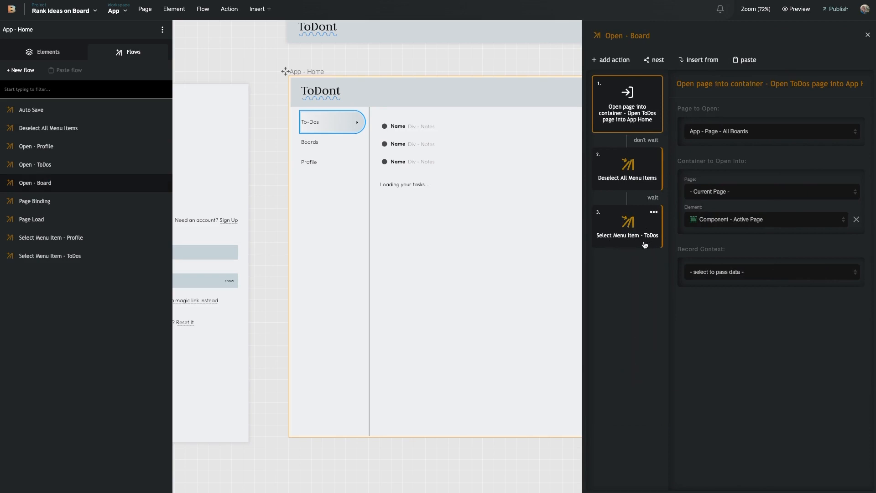
{"action": "left_click", "coordinate": [653, 219]}
{"action": "left_click", "coordinate": [630, 269]}
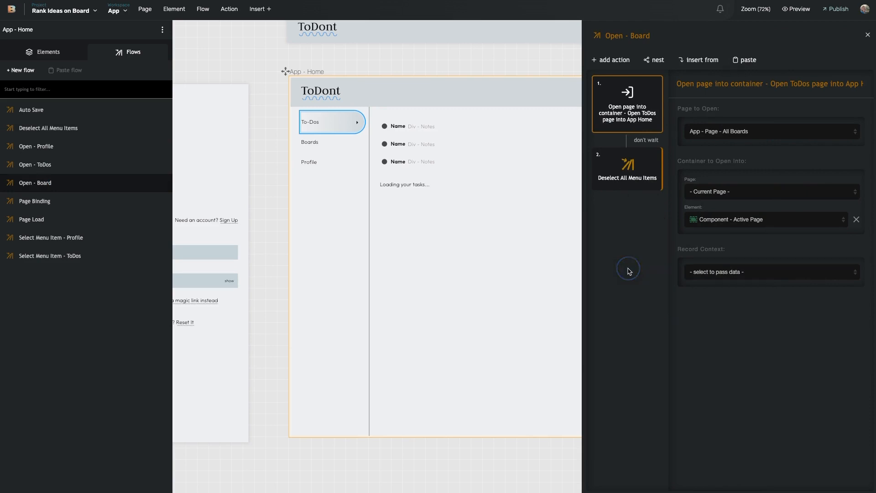
Duplicate the Select Menu Item - ToDos flow and name it 'Select Menu Item - Board'
{"action": "left_click", "coordinate": [102, 255]}
{"action": "left_click", "coordinate": [166, 261]}
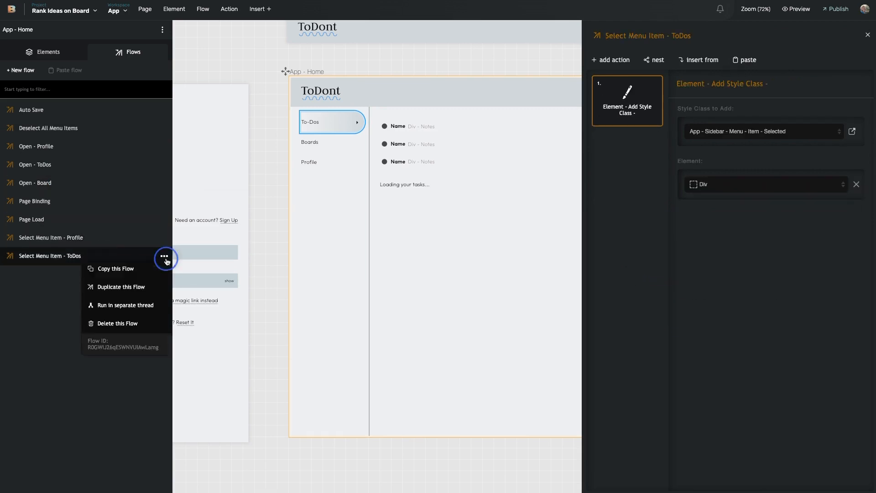
{"action": "left_click", "coordinate": [146, 283]}
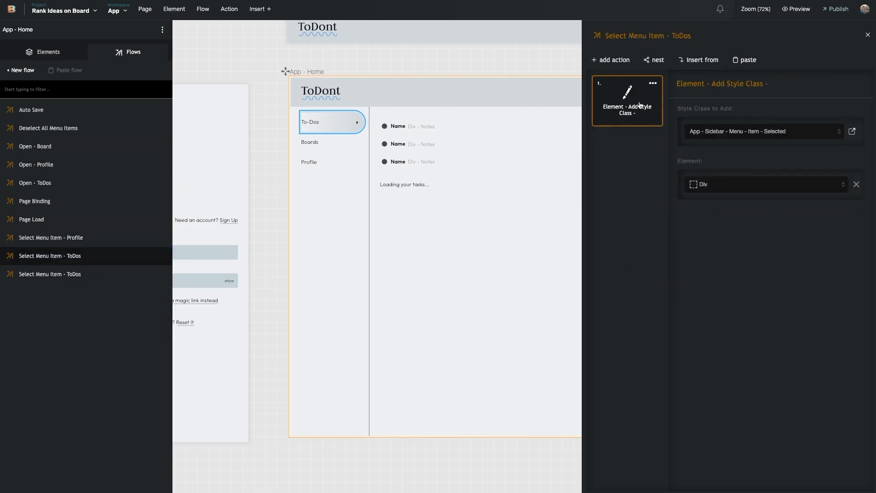
{"action": "left_click_drag", "start_coordinate": [675, 37], "coordinate": [723, 37]}
{"action": "key", "text": "BackSpace"}
{"action": "key", "text": "BackSpace"}
{"action": "type", "text": "Board"}
{"action": "key", "text": "Return"}
Set the new flow's styled element to a Div and close the flow editor
{"action": "left_click", "coordinate": [745, 185]}
{"action": "scroll", "coordinate": [744, 228], "scroll_direction": "down", "scroll_amount": 3}
{"action": "left_click", "coordinate": [749, 278]}
{"action": "left_click", "coordinate": [761, 186]}
{"action": "left_click", "coordinate": [774, 281]}
{"action": "left_click", "coordinate": [868, 35]}
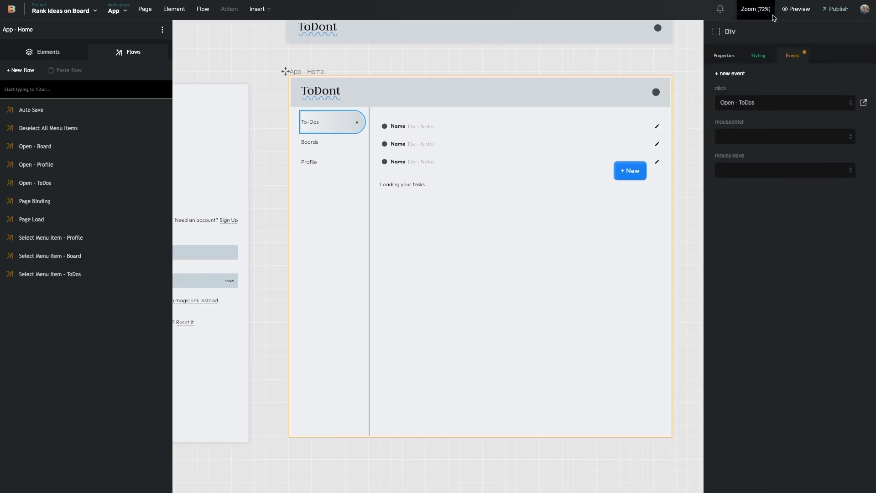
Preview the app's homepage
{"action": "left_click", "coordinate": [796, 8]}
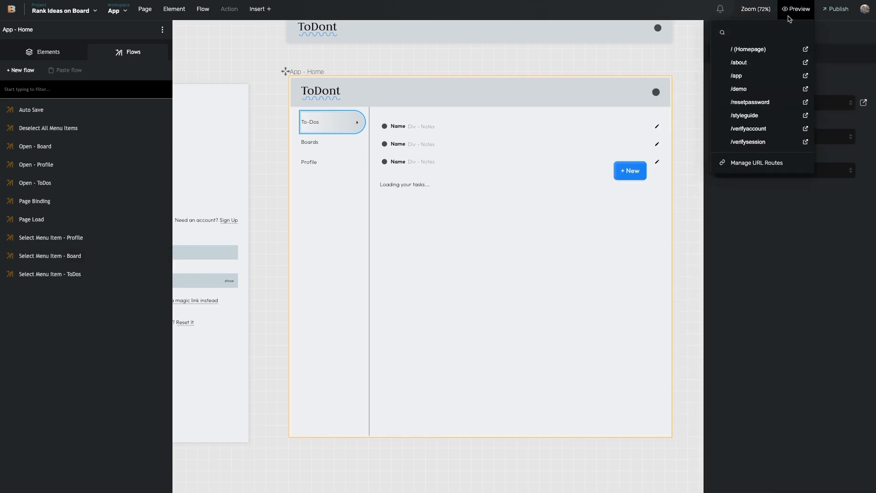
{"action": "left_click", "coordinate": [761, 49]}
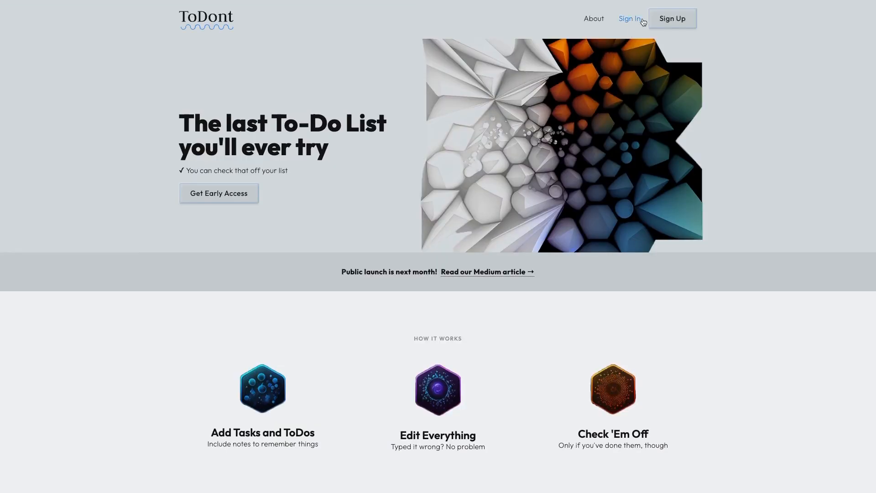
{"action": "left_click_drag", "start_coordinate": [629, 18], "coordinate": [646, 51]}
Sign up with a test e-mail and password, then try the Boards menu item
{"action": "left_click", "coordinate": [670, 22]}
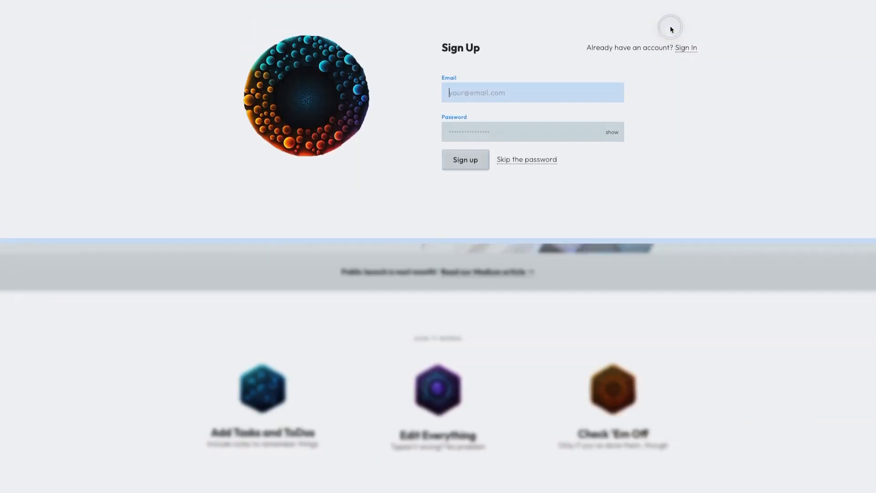
{"action": "left_click", "coordinate": [503, 104]}
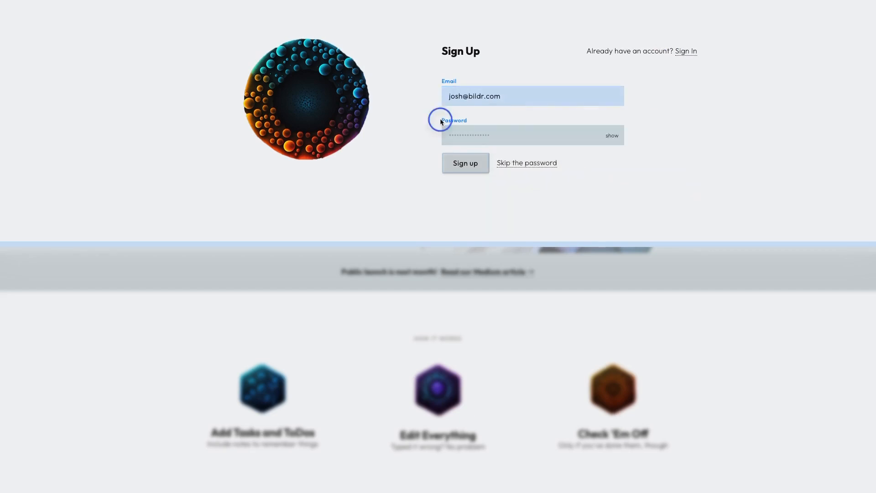
{"action": "left_click", "coordinate": [461, 130]}
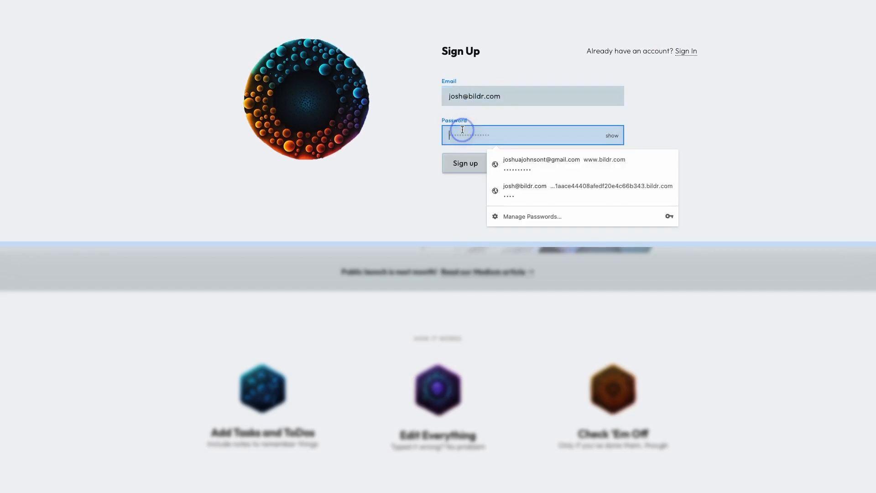
{"action": "type", "text": "test"}
{"action": "left_click", "coordinate": [449, 165]}
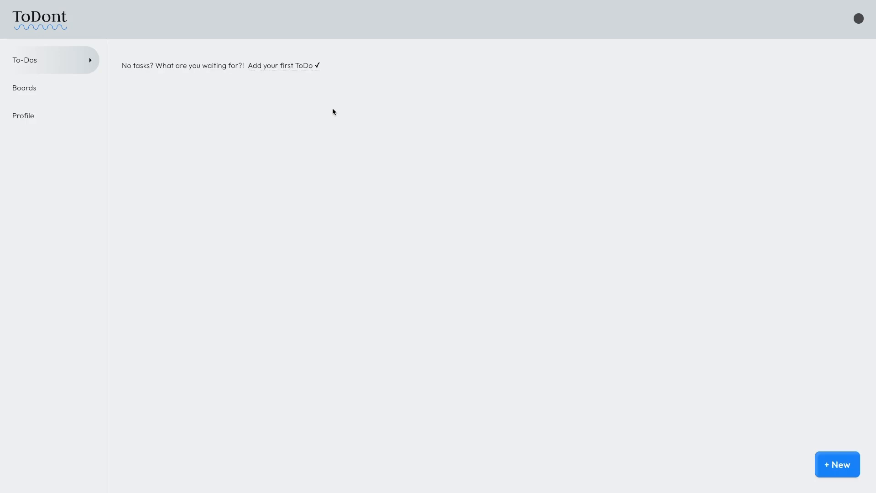
{"action": "left_click", "coordinate": [54, 90]}
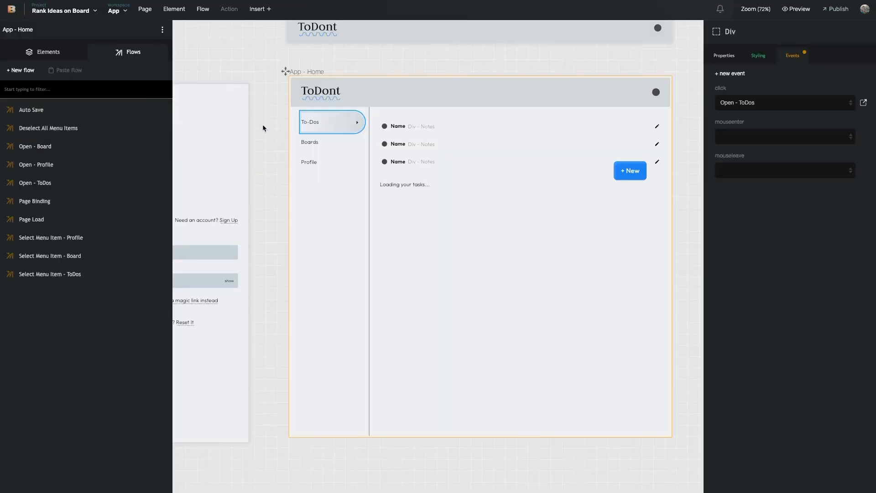
Set the Boards menu item's click event to run the Open - Board flow
{"action": "left_click", "coordinate": [69, 51]}
{"action": "left_click", "coordinate": [50, 193]}
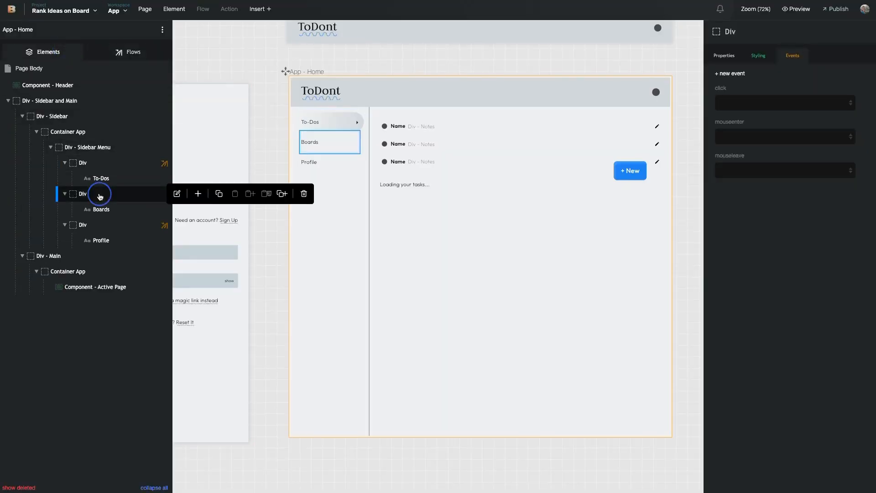
{"action": "left_click", "coordinate": [798, 102]}
{"action": "left_click", "coordinate": [785, 142]}
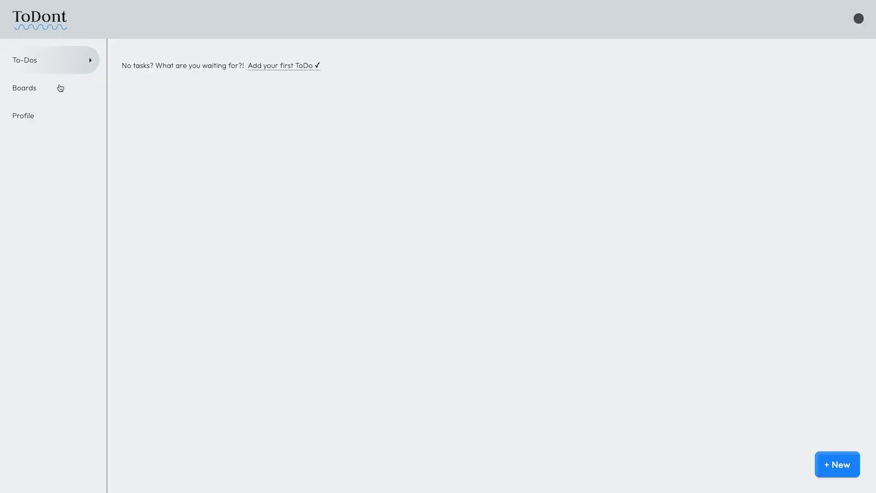
Test Boards and Profile navigation in the running app
{"action": "left_click", "coordinate": [28, 88]}
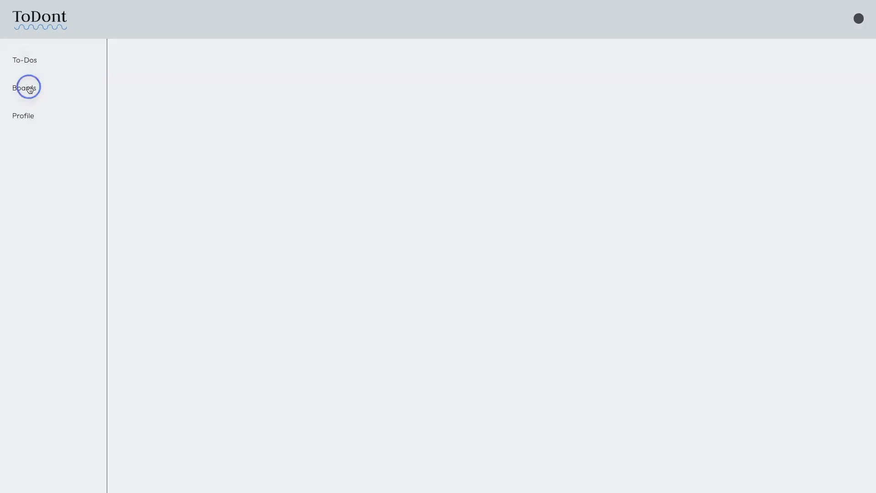
{"action": "left_click", "coordinate": [32, 90]}
{"action": "left_click", "coordinate": [38, 117]}
{"action": "left_click", "coordinate": [45, 91]}
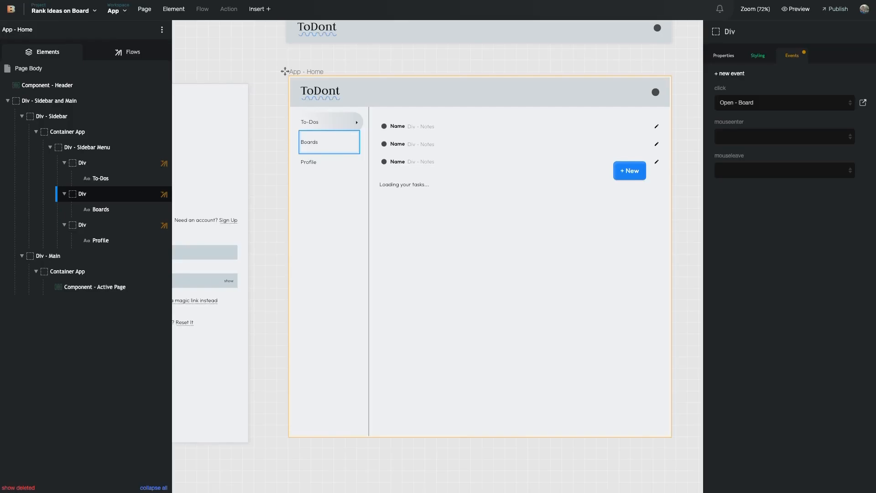
Nest the Select Menu Item - Board flow inside Open - Board
{"action": "left_click", "coordinate": [863, 102]}
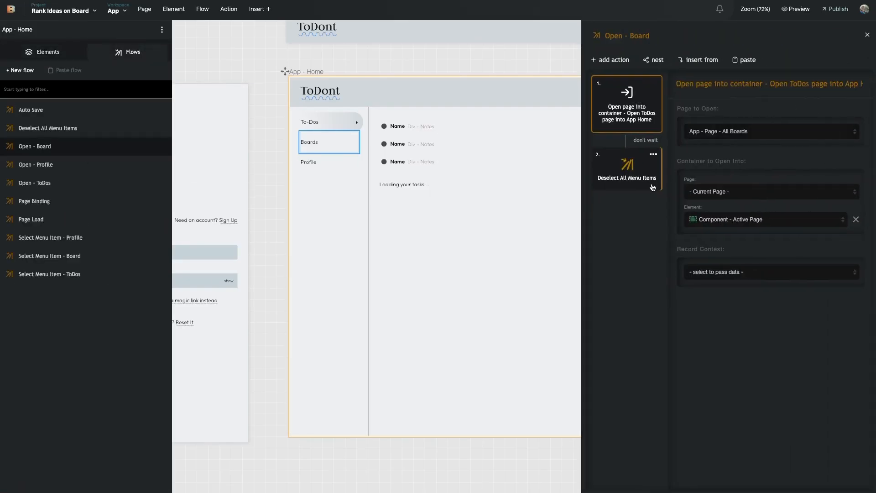
{"action": "left_click", "coordinate": [655, 60]}
{"action": "scroll", "coordinate": [662, 173], "scroll_direction": "down", "scroll_amount": 2}
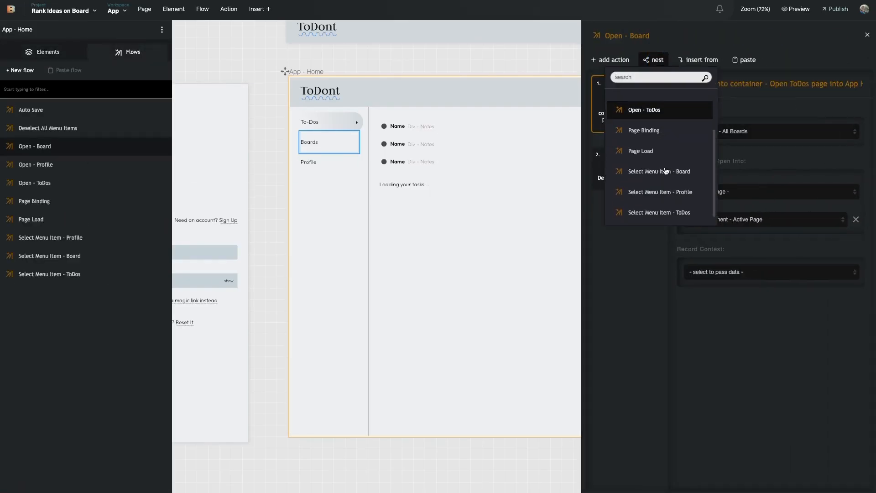
{"action": "left_click", "coordinate": [659, 168]}
{"action": "left_click", "coordinate": [626, 221]}
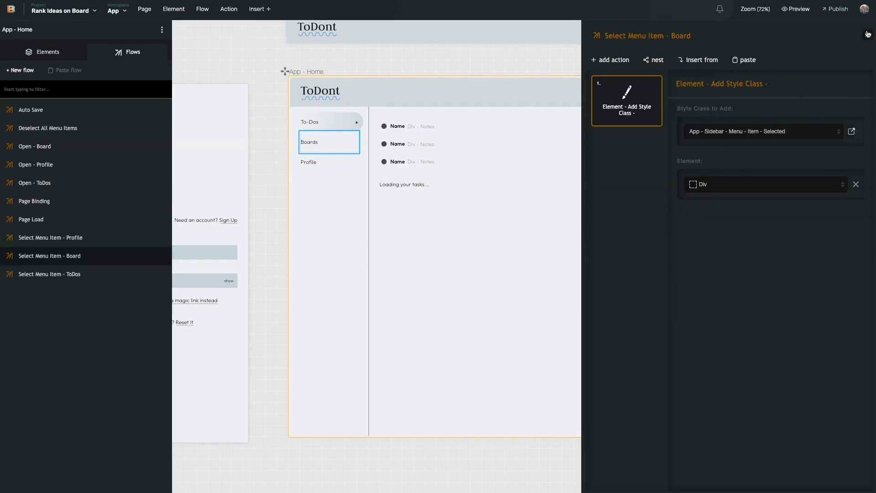
{"action": "left_click", "coordinate": [867, 34]}
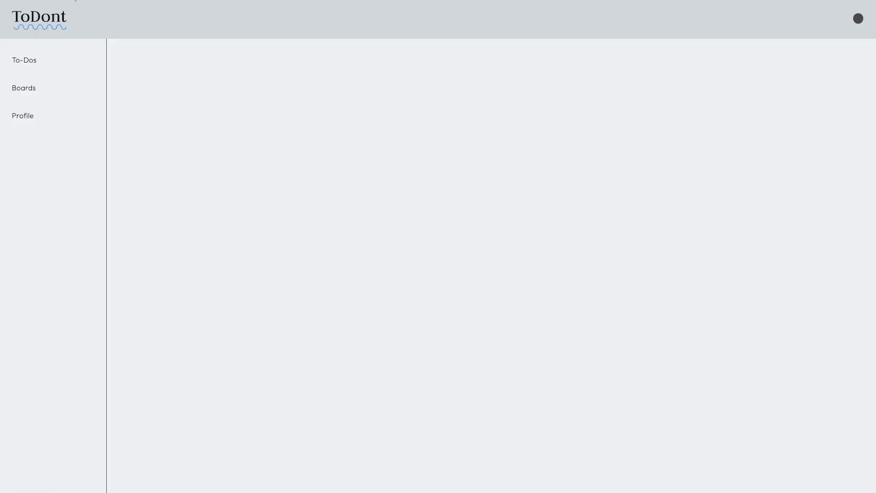
Test switching between Boards, To-Dos and Profile in the running app
{"action": "left_click", "coordinate": [48, 91]}
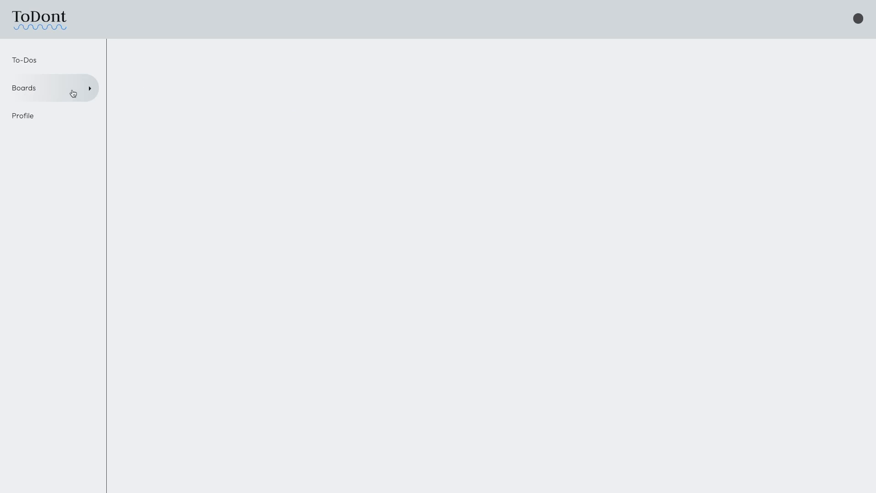
{"action": "left_click", "coordinate": [47, 66]}
{"action": "left_click", "coordinate": [42, 95]}
{"action": "left_click", "coordinate": [38, 120]}
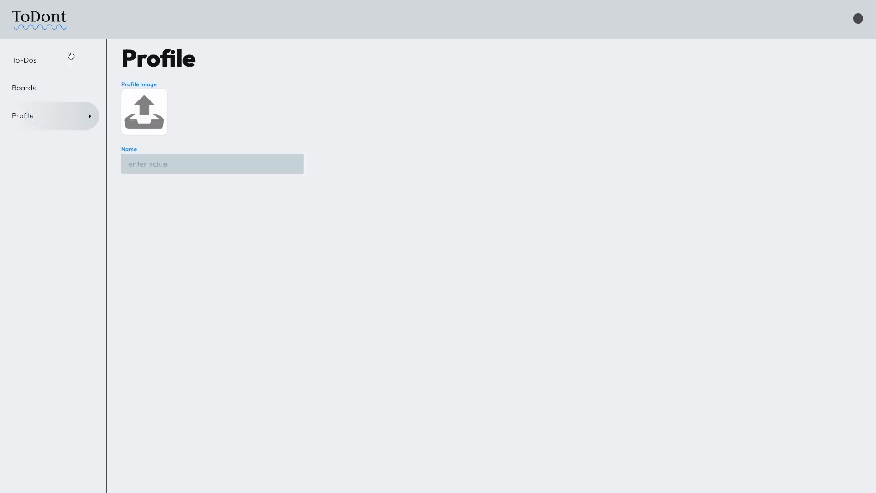
{"action": "left_click", "coordinate": [64, 63]}
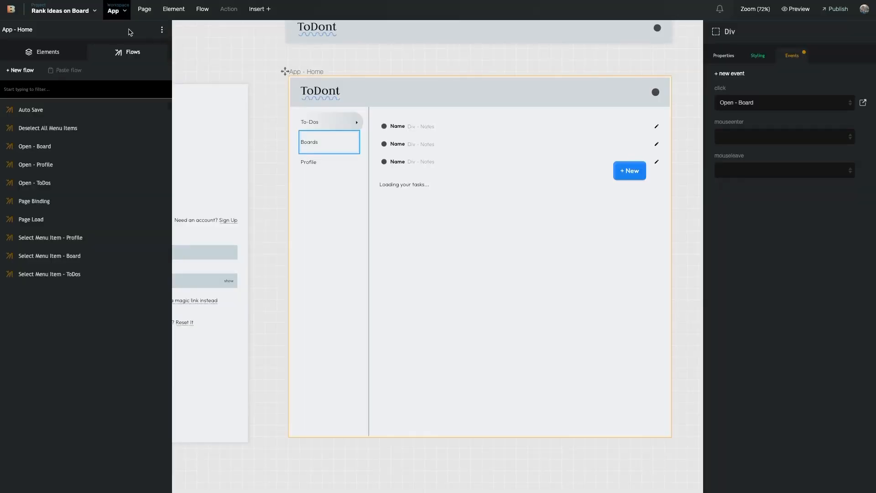
Pan across the canvas to locate the App - Page - Task List - Row page
{"action": "left_click", "coordinate": [338, 183]}
{"action": "scroll", "coordinate": [338, 184], "scroll_direction": "right", "scroll_amount": 10}
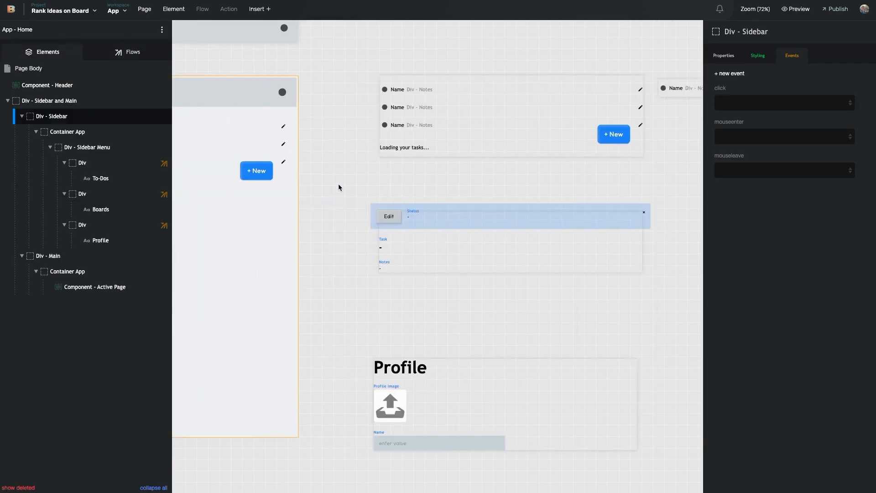
{"action": "scroll", "coordinate": [338, 183], "scroll_direction": "left", "scroll_amount": 6}
{"action": "scroll", "coordinate": [415, 193], "scroll_direction": "right", "scroll_amount": 15}
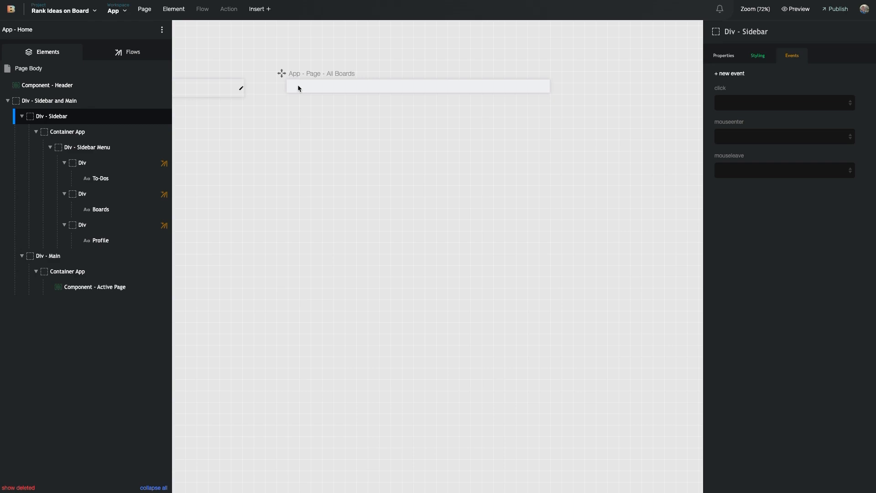
{"action": "scroll", "coordinate": [297, 145], "scroll_direction": "left", "scroll_amount": 10}
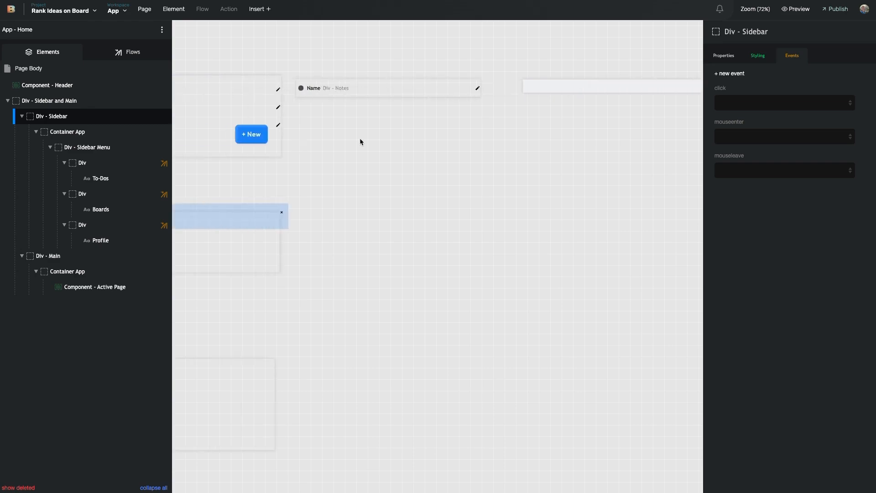
{"action": "scroll", "coordinate": [398, 142], "scroll_direction": "left", "scroll_amount": 5}
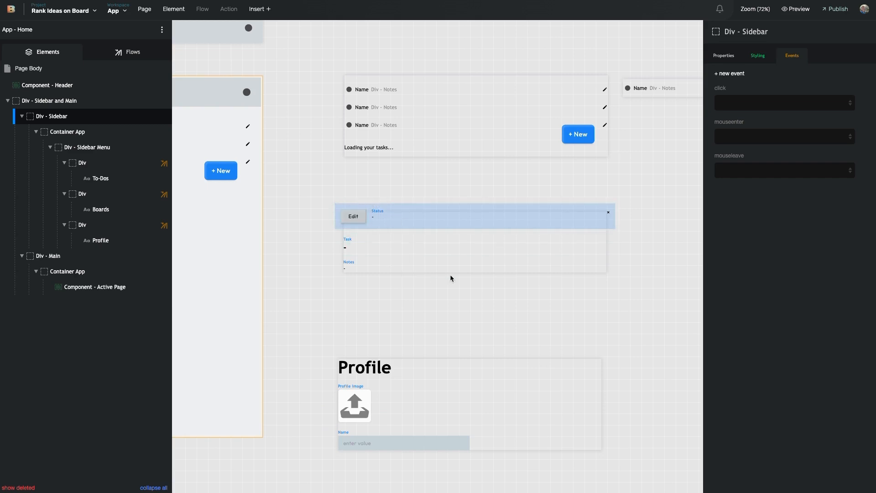
{"action": "scroll", "coordinate": [503, 250], "scroll_direction": "right", "scroll_amount": 5}
{"action": "scroll", "coordinate": [504, 254], "scroll_direction": "left", "scroll_amount": 3}
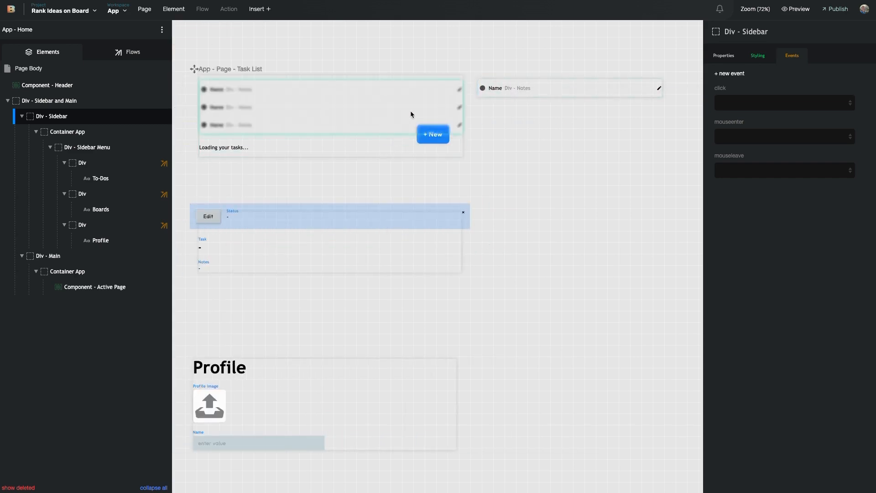
{"action": "scroll", "coordinate": [412, 112], "scroll_direction": "right", "scroll_amount": 3}
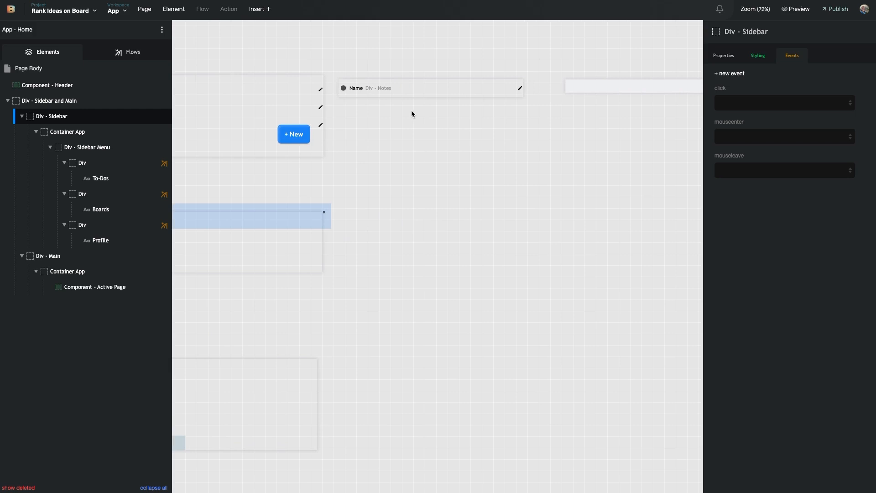
Duplicate the Task List row page as a new page named 'App - Page - Idea - Row'
{"action": "double_click", "coordinate": [413, 91]}
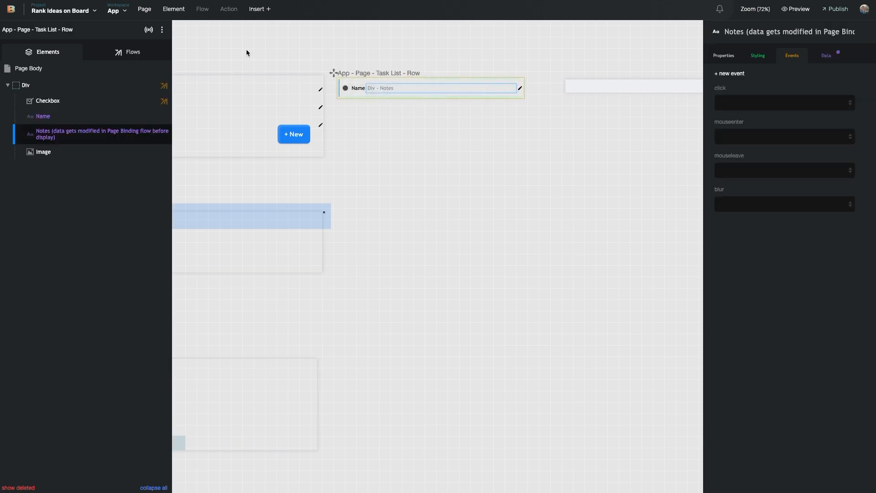
{"action": "left_click", "coordinate": [162, 29]}
{"action": "left_click", "coordinate": [183, 90]}
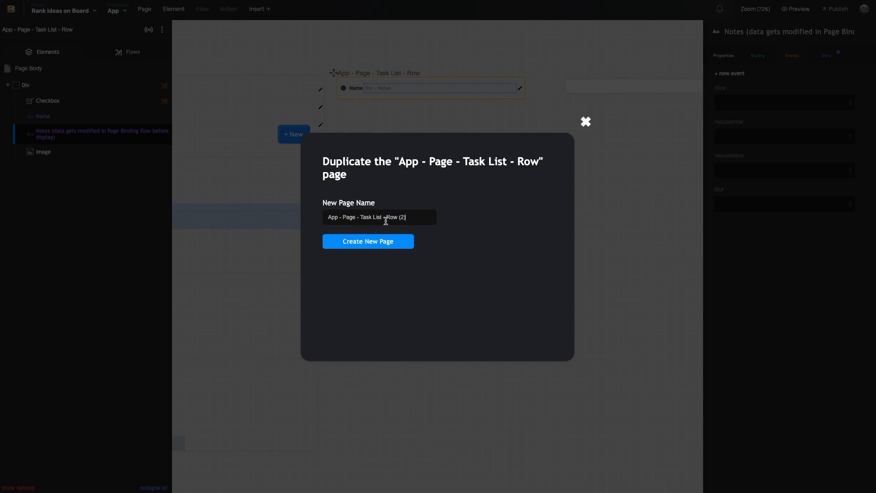
{"action": "double_click", "coordinate": [361, 217]}
{"action": "left_click_drag", "start_coordinate": [361, 217], "coordinate": [372, 217]}
{"action": "type", "text": "Idea"}
{"action": "key", "text": "BackSpace"}
{"action": "left_click", "coordinate": [411, 216]}
{"action": "key", "text": "BackSpace"}
{"action": "key", "text": "BackSpace"}
{"action": "key", "text": "BackSpace"}
{"action": "left_click", "coordinate": [390, 241]}
Move the Idea row page to the canvas's right side and select the All Boards page
{"action": "scroll", "coordinate": [410, 145], "scroll_direction": "down", "scroll_amount": 5}
{"action": "scroll", "coordinate": [393, 154], "scroll_direction": "right", "scroll_amount": 3}
{"action": "left_click_drag", "start_coordinate": [205, 167], "coordinate": [735, 140]}
{"action": "scroll", "coordinate": [516, 141], "scroll_direction": "right", "scroll_amount": 2}
{"action": "scroll", "coordinate": [538, 159], "scroll_direction": "right", "scroll_amount": 2}
{"action": "scroll", "coordinate": [481, 159], "scroll_direction": "left", "scroll_amount": 4}
{"action": "left_click", "coordinate": [416, 152]}
{"action": "left_click", "coordinate": [72, 69]}
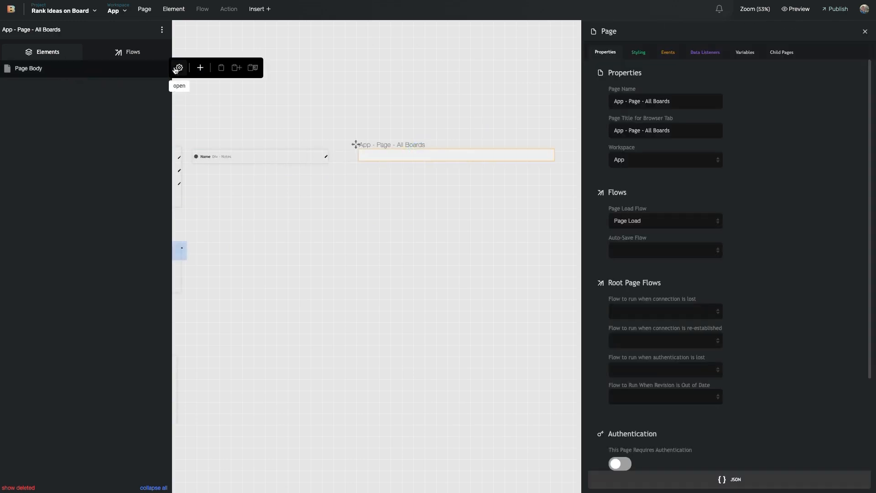
Add a Select Menu element to the All Boards page
{"action": "left_click", "coordinate": [176, 68]}
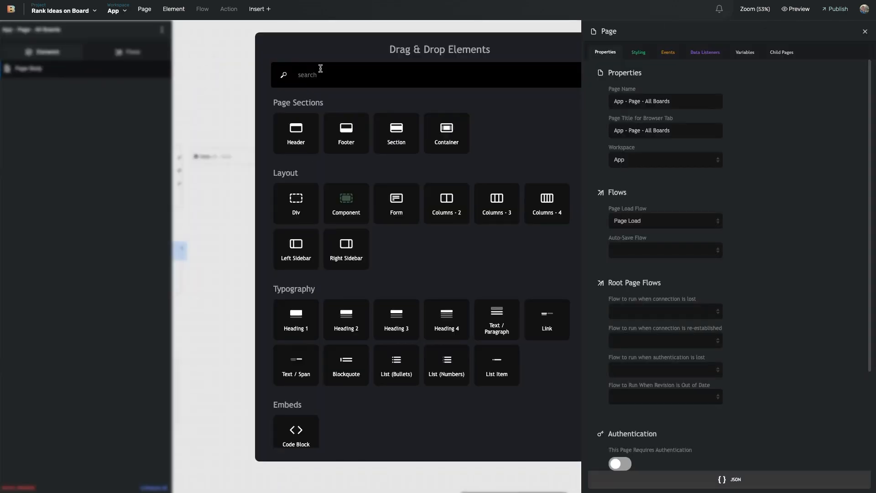
{"action": "type", "text": "sel"}
{"action": "left_click_drag", "start_coordinate": [312, 135], "coordinate": [355, 148]}
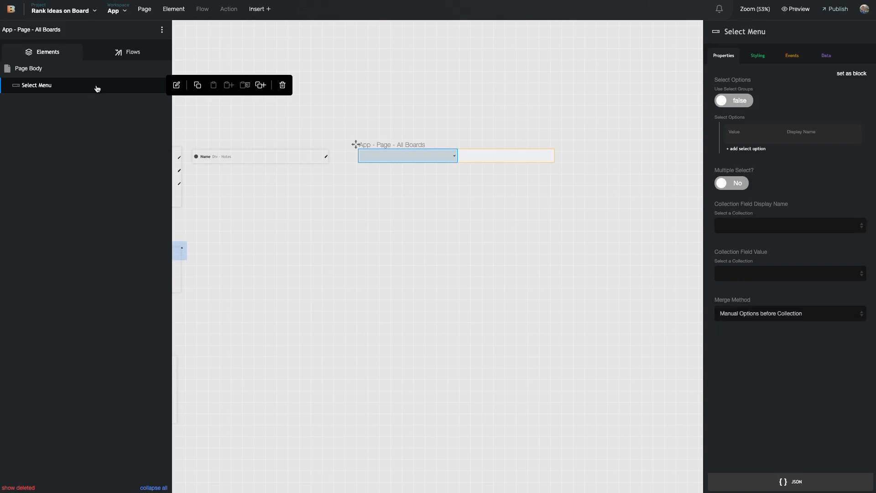
Make the Select Menu a collection list drawing '- get all fields -' from the Board collection
{"action": "left_click", "coordinate": [826, 56]}
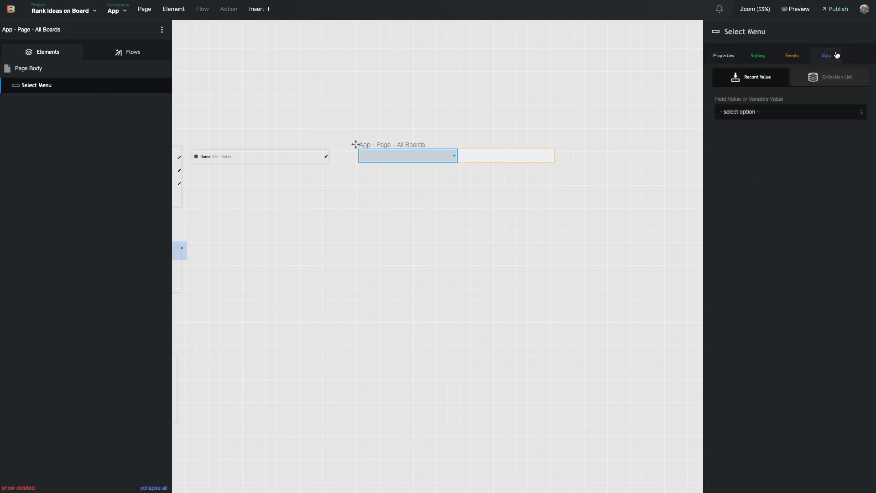
{"action": "left_click", "coordinate": [835, 81]}
{"action": "left_click", "coordinate": [752, 76]}
{"action": "left_click", "coordinate": [830, 76]}
{"action": "left_click", "coordinate": [784, 113]}
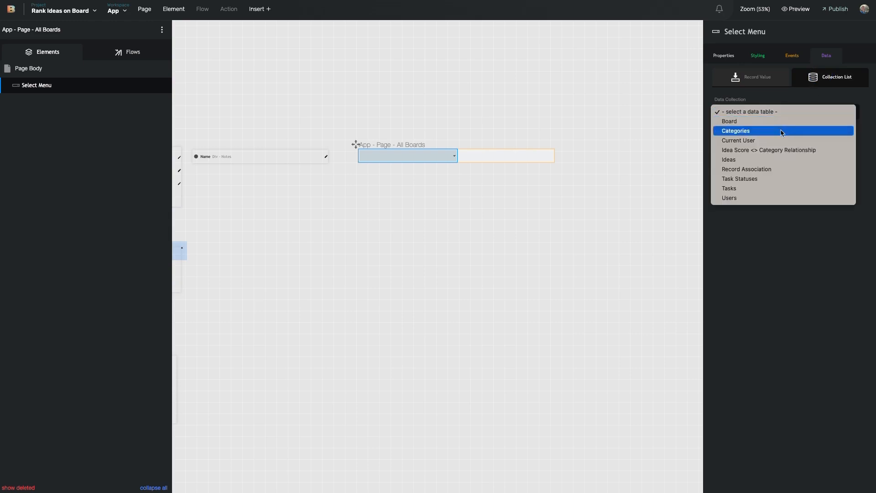
{"action": "left_click", "coordinate": [783, 121]}
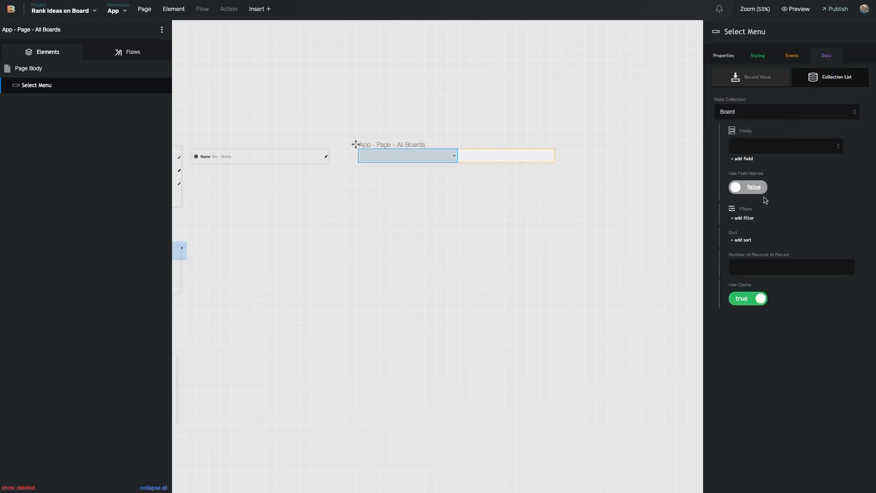
{"action": "left_click", "coordinate": [775, 153]}
{"action": "left_click", "coordinate": [774, 157]}
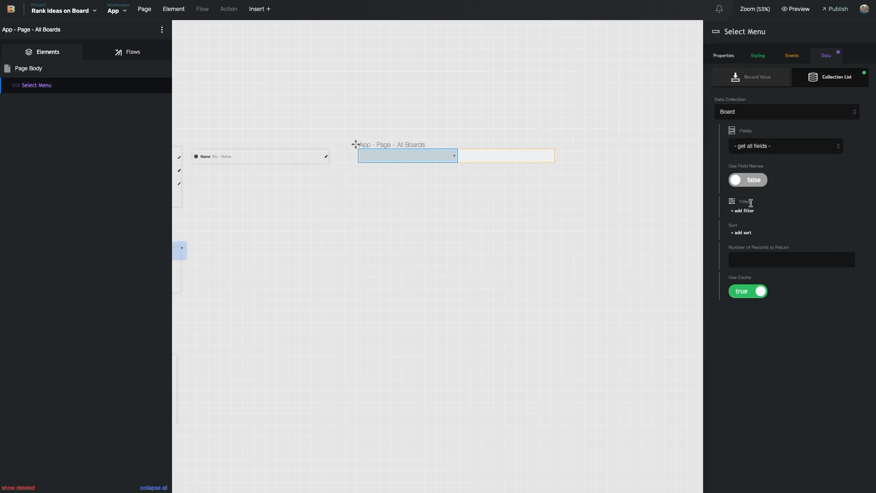
{"action": "left_click", "coordinate": [728, 59]}
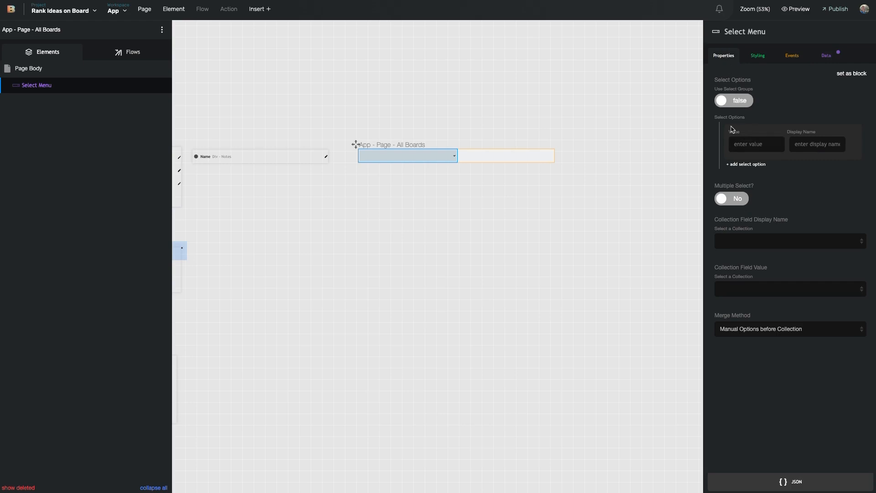
Label the options with Board > Board Name and set their values to Board > ID
{"action": "left_click", "coordinate": [752, 238]}
{"action": "left_click", "coordinate": [762, 250]}
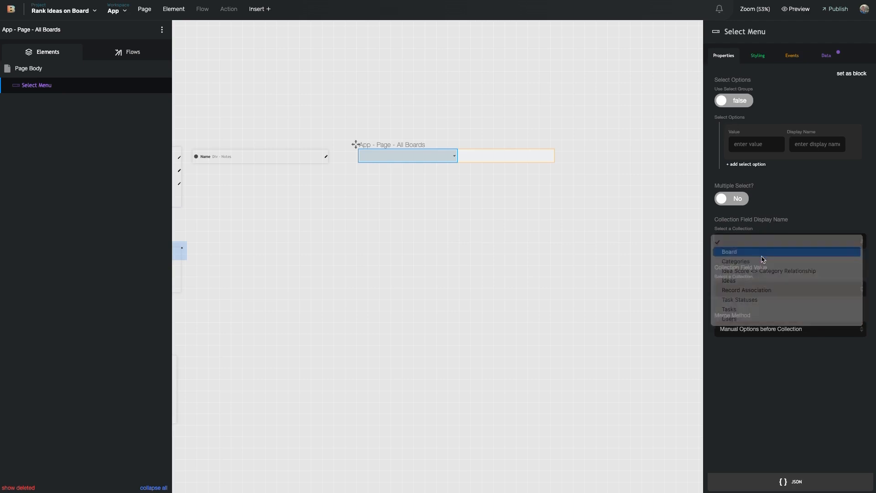
{"action": "left_click", "coordinate": [771, 275]}
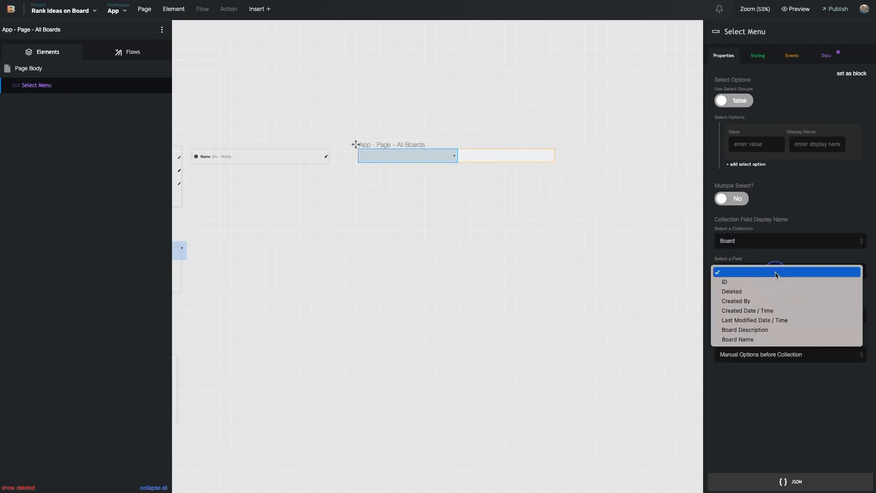
{"action": "left_click", "coordinate": [768, 339]}
{"action": "left_click", "coordinate": [776, 315]}
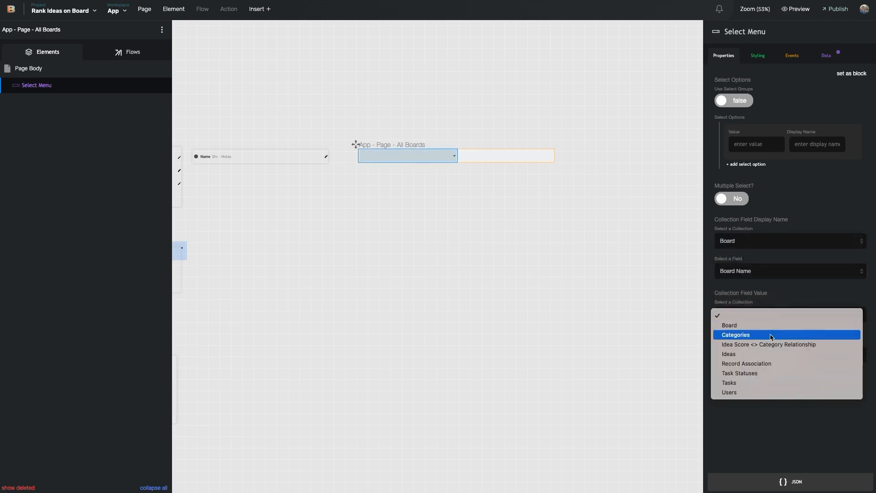
{"action": "left_click", "coordinate": [772, 325]}
{"action": "left_click", "coordinate": [770, 347]}
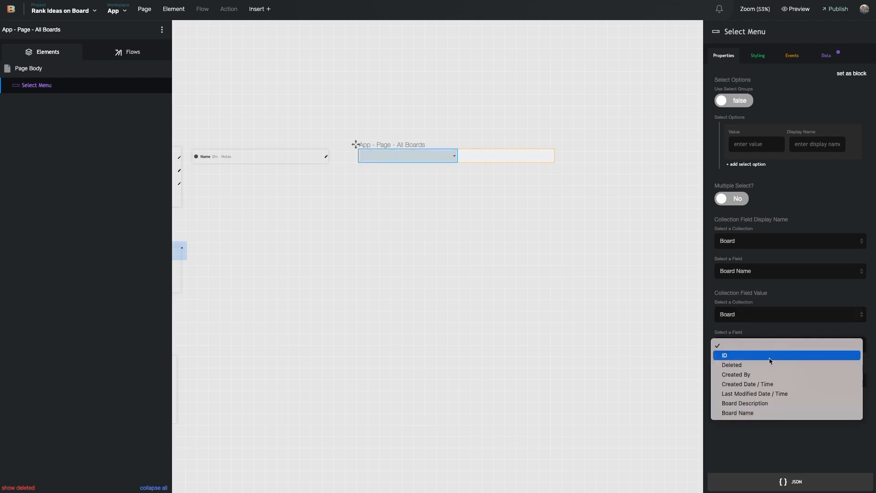
{"action": "left_click", "coordinate": [770, 359]}
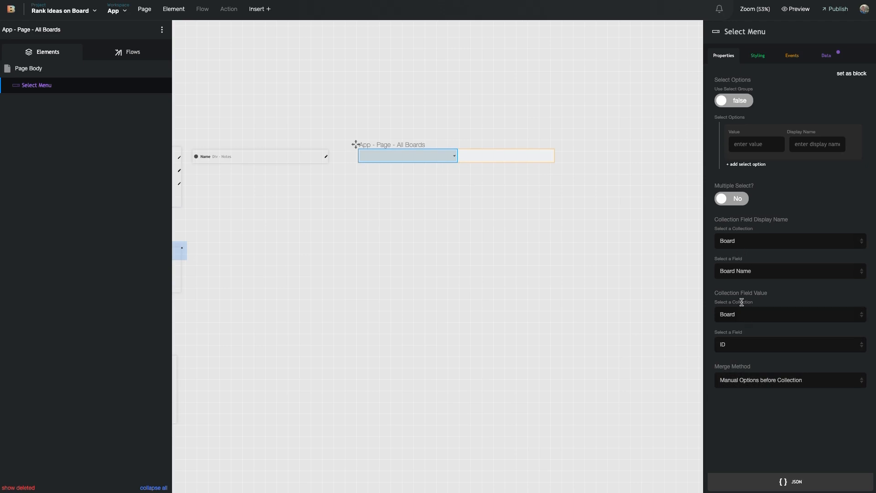
Add manual options 'Select a Board' and 'Create new board' to the Select Menu
{"action": "left_click", "coordinate": [756, 141]}
{"action": "left_click", "coordinate": [804, 144]}
{"action": "type", "text": "Select a Board"}
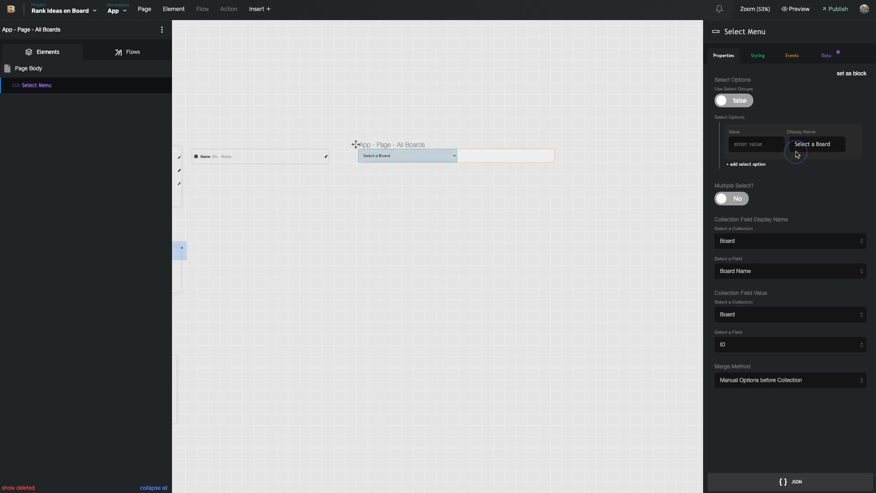
{"action": "left_click", "coordinate": [756, 164]}
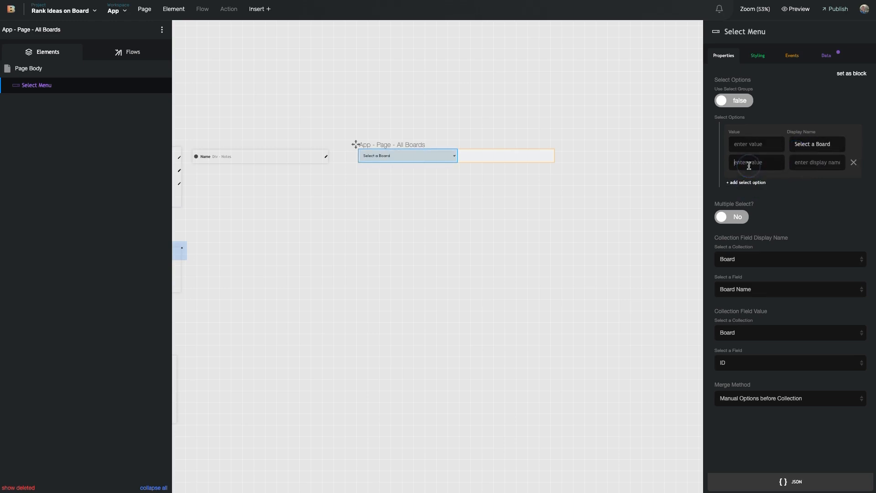
{"action": "type", "text": "Create"}
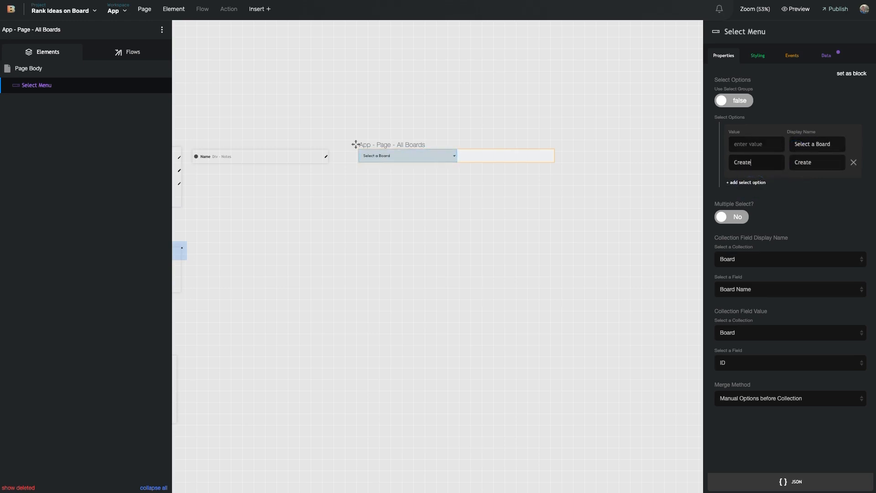
{"action": "type", "text": " new board"}
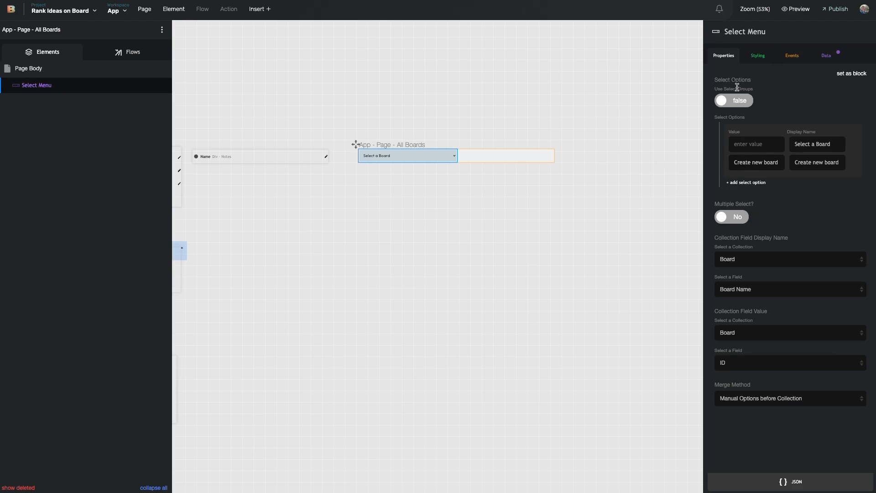
Place a new blank page on the canvas beside the All Boards page
{"action": "left_click", "coordinate": [668, 68]}
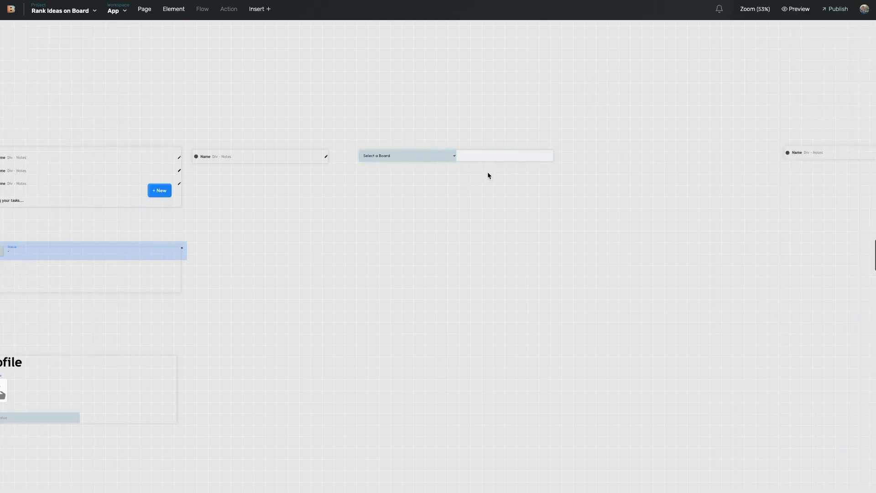
{"action": "left_click", "coordinate": [145, 9]}
{"action": "left_click", "coordinate": [173, 31]}
{"action": "left_click_drag", "start_coordinate": [327, 121], "coordinate": [576, 143]}
{"action": "left_click", "coordinate": [605, 144]}
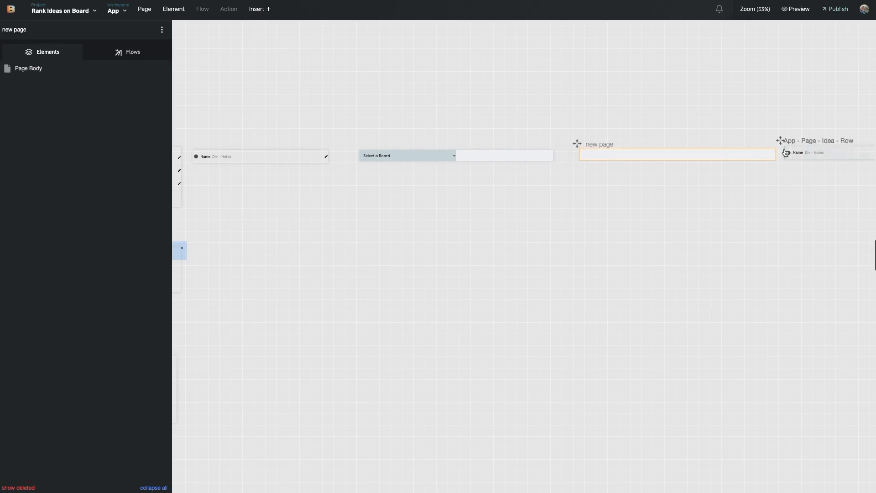
Rename the new page to 'App - Page - Selected Board'
{"action": "left_click", "coordinate": [779, 141]}
{"action": "double_click", "coordinate": [607, 143]}
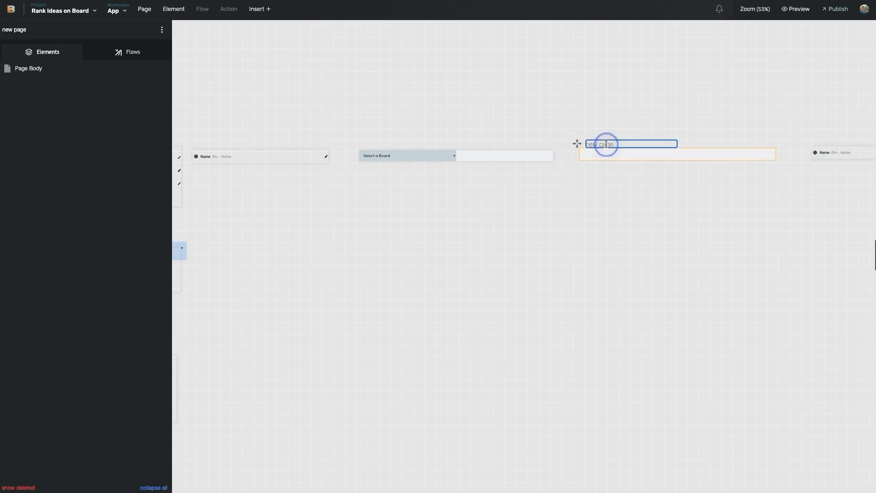
{"action": "key", "text": "BackSpace"}
{"action": "left_click", "coordinate": [623, 144]}
{"action": "type", "text": "Selected Board"}
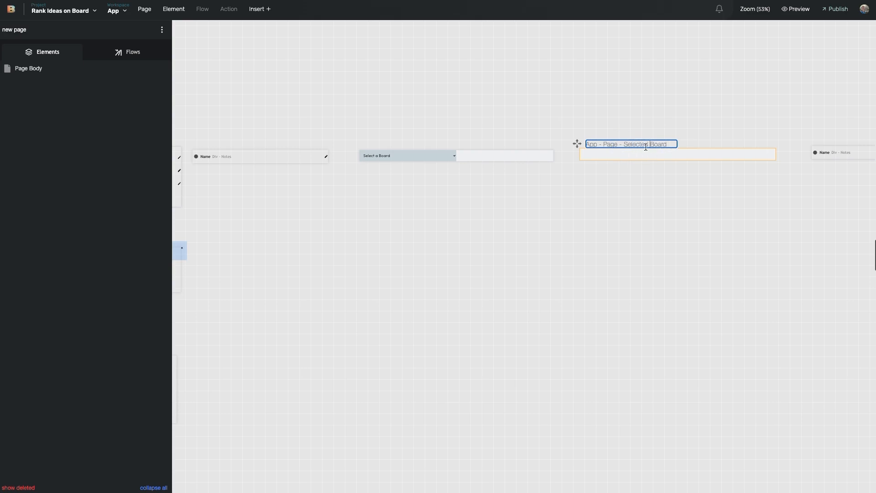
{"action": "left_click", "coordinate": [461, 162]}
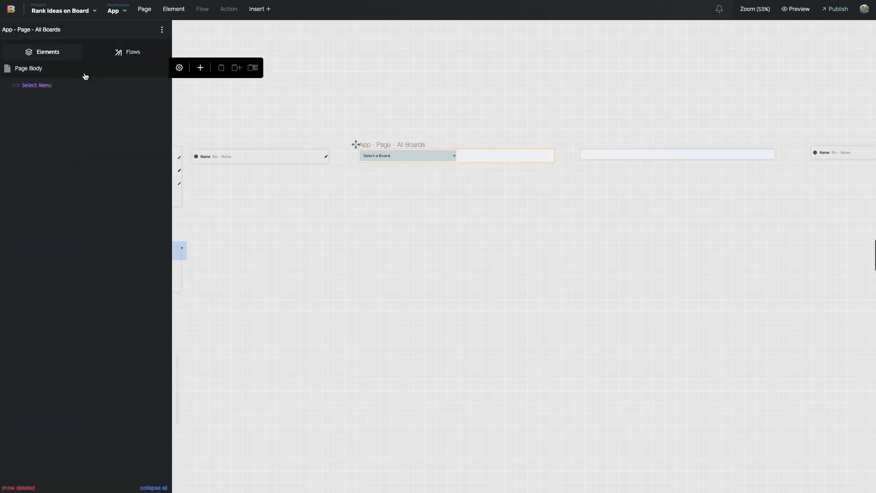
Add a Component to the All Boards page and move the Select Menu above it
{"action": "left_click", "coordinate": [200, 67]}
{"action": "type", "text": "com"}
{"action": "left_click", "coordinate": [296, 132]}
{"action": "left_click_drag", "start_coordinate": [70, 102], "coordinate": [68, 82]}
{"action": "left_click", "coordinate": [64, 100]}
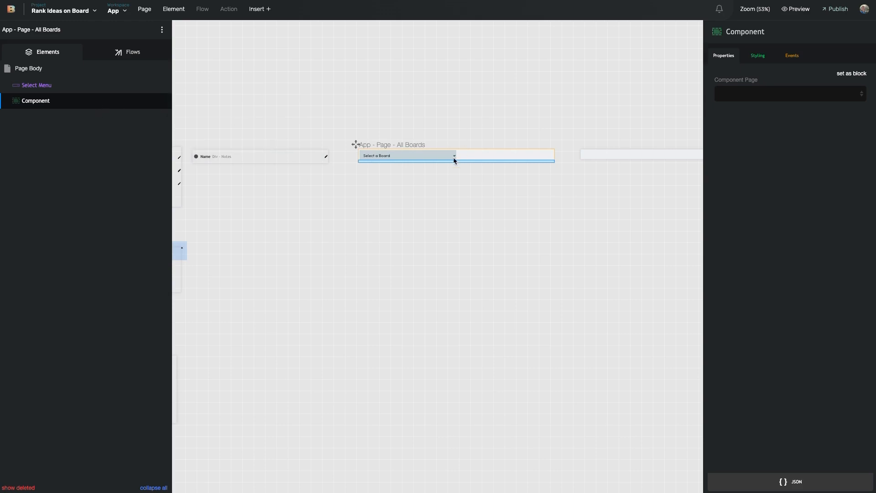
Set the Component to embed the 'App - Page - Selected Board' page
{"action": "left_click", "coordinate": [734, 97]}
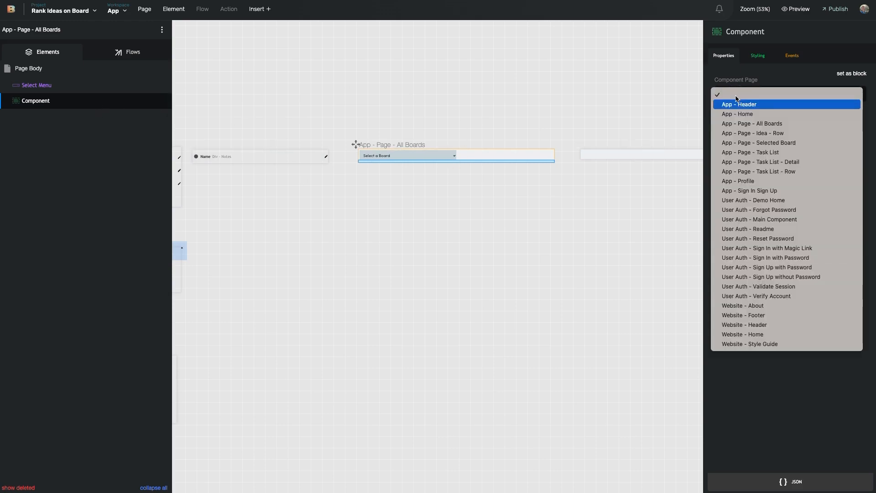
{"action": "left_click", "coordinate": [755, 124]}
{"action": "left_click", "coordinate": [774, 93]}
{"action": "key", "text": "Down"}
{"action": "key", "text": "Down"}
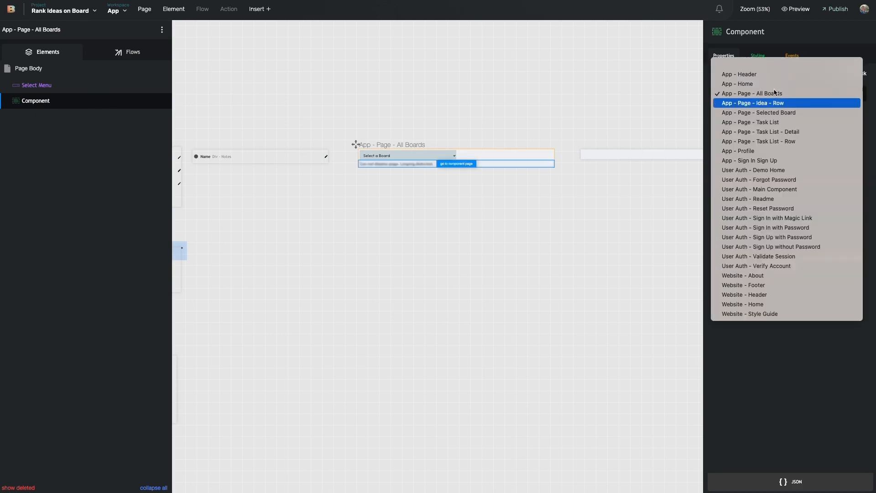
{"action": "key", "text": "Return"}
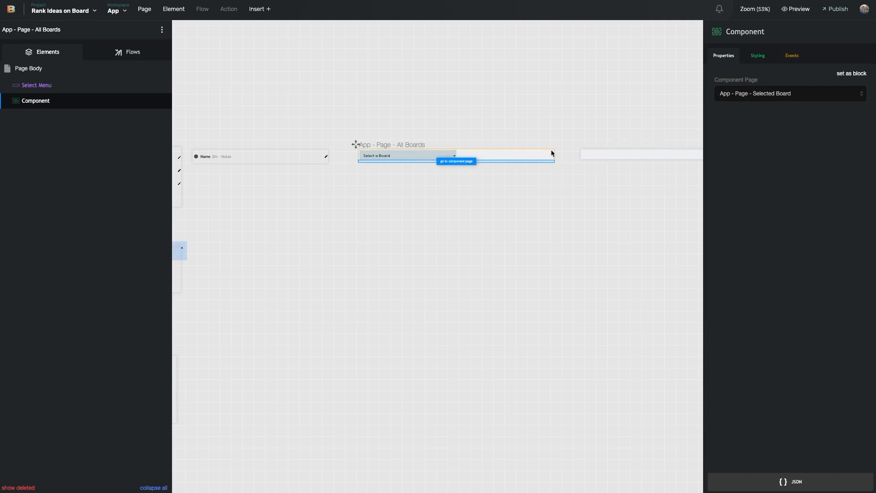
{"action": "left_click", "coordinate": [590, 163]}
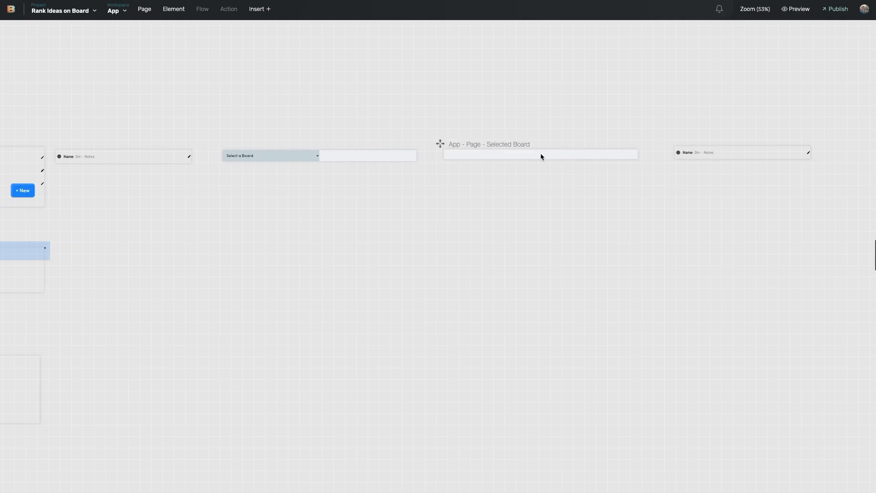
Add a Heading 2 and a text paragraph to the Selected Board page, heading on top
{"action": "left_click", "coordinate": [540, 157]}
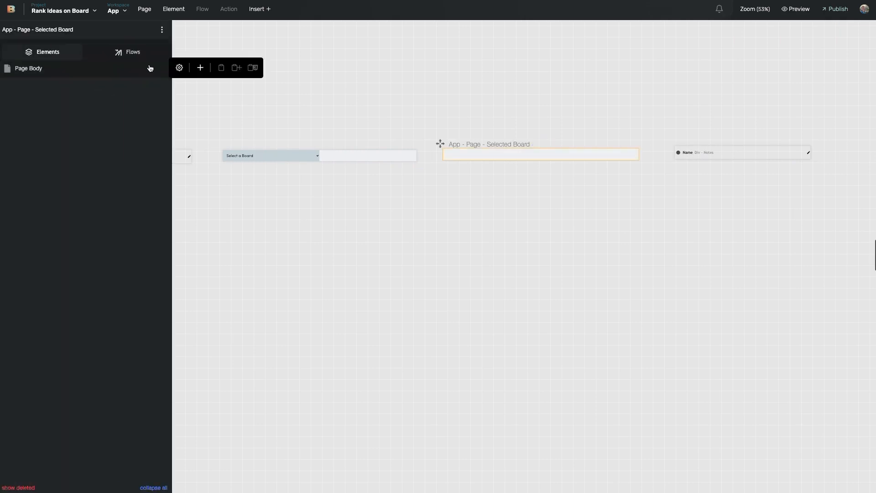
{"action": "left_click", "coordinate": [200, 67]}
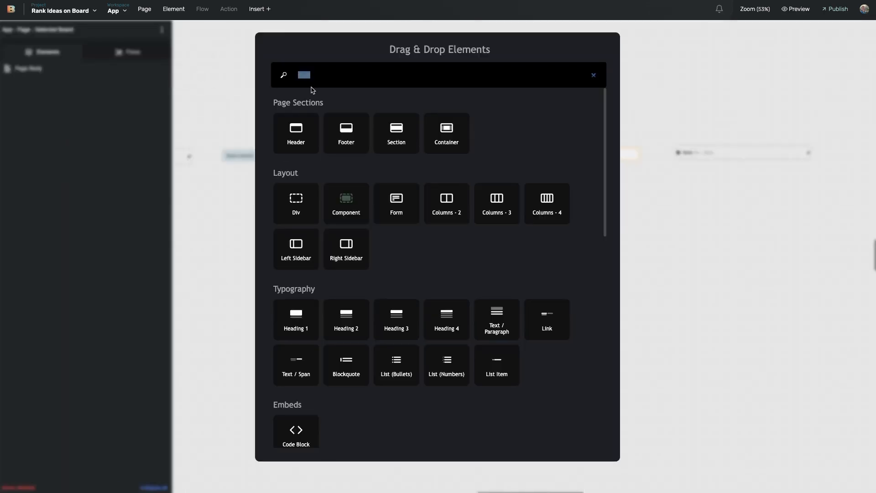
{"action": "type", "text": "head"}
{"action": "left_click", "coordinate": [352, 199]}
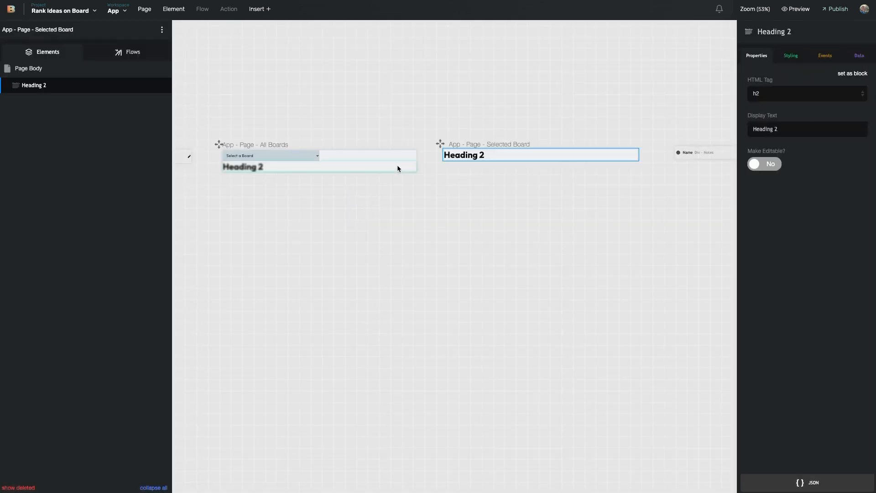
{"action": "left_click", "coordinate": [77, 90]}
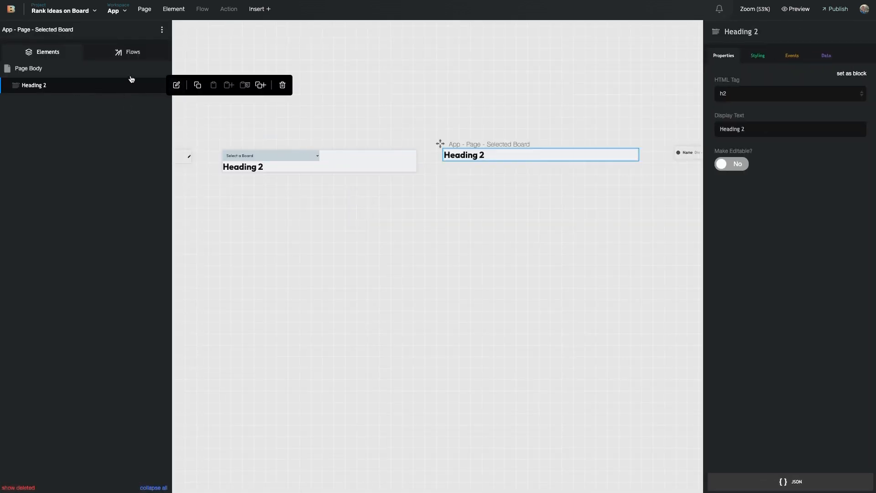
{"action": "left_click", "coordinate": [189, 69]}
{"action": "type", "text": "text"}
{"action": "left_click", "coordinate": [310, 141]}
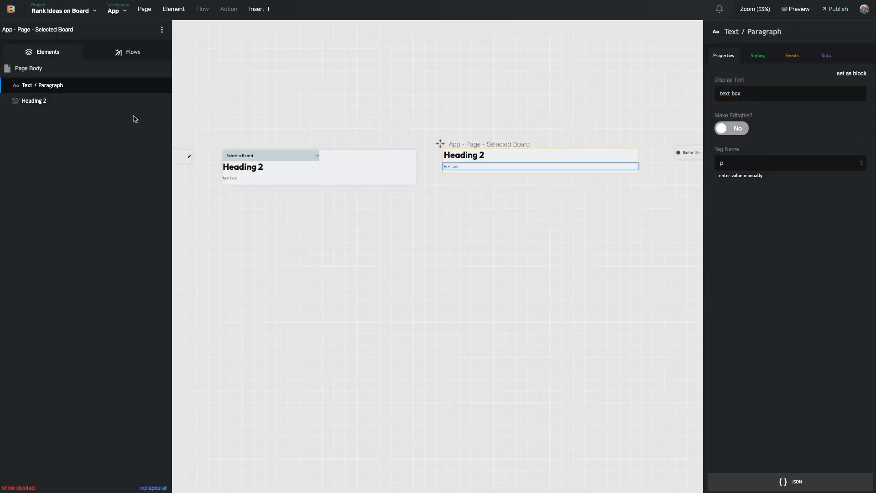
{"action": "left_click_drag", "start_coordinate": [36, 100], "coordinate": [35, 79]}
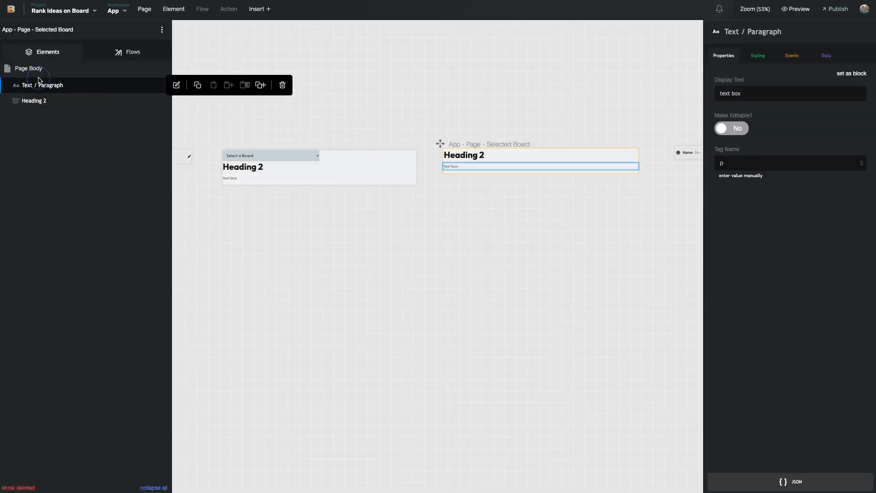
Edit the heading to read 'Board Name' and the paragraph to read 'Board Descriptioj'
{"action": "left_click", "coordinate": [469, 151]}
{"action": "double_click", "coordinate": [469, 151]}
{"action": "type", "text": "Board Name"}
{"action": "left_click", "coordinate": [456, 167]}
{"action": "double_click", "coordinate": [457, 167]}
{"action": "type", "text": "Boar"}
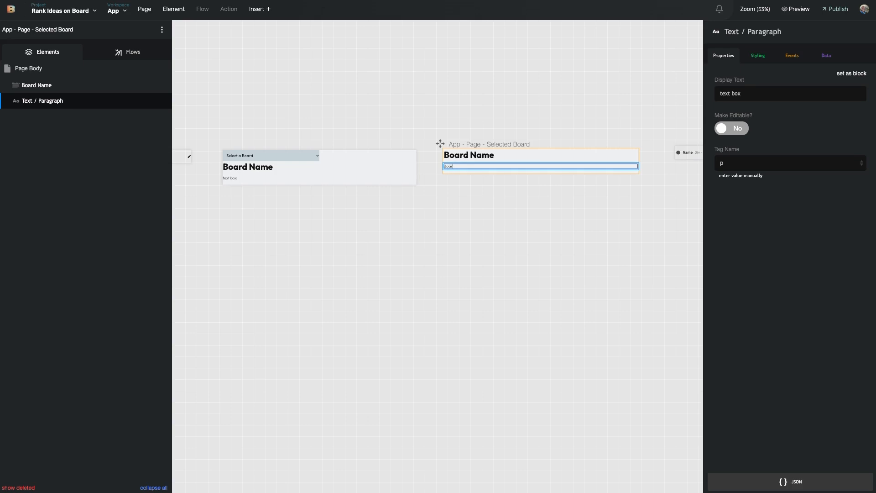
{"action": "type", "text": "d Descriptioj"}
{"action": "left_click", "coordinate": [477, 155]}
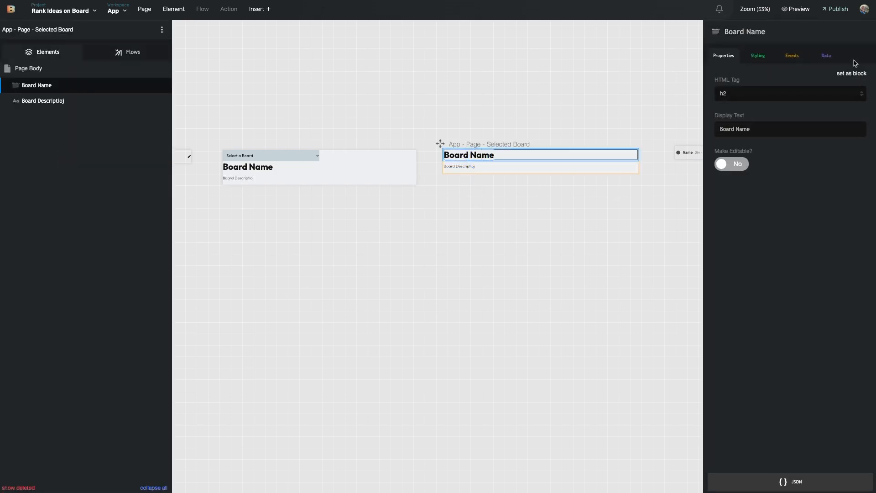
{"action": "left_click", "coordinate": [827, 56]}
{"action": "left_click", "coordinate": [783, 111]}
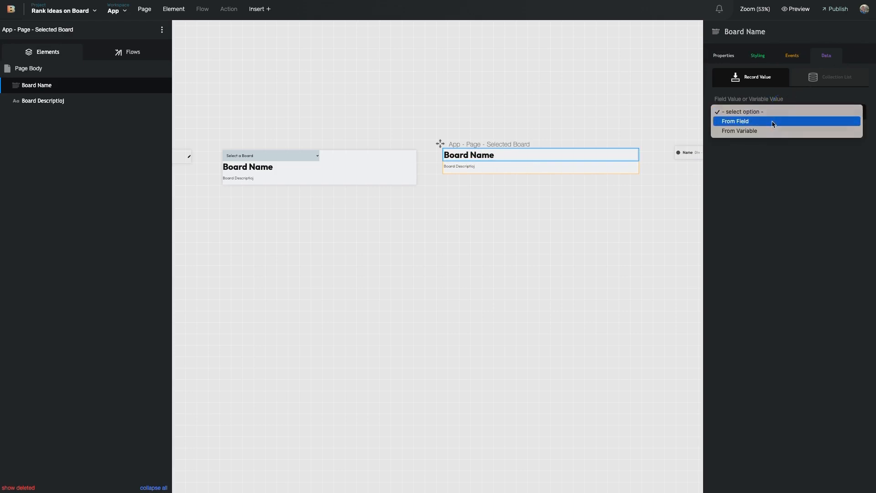
Bind the heading's text to the Board collection's Board Name field
{"action": "left_click", "coordinate": [773, 122]}
{"action": "left_click", "coordinate": [766, 144]}
{"action": "left_click", "coordinate": [767, 149]}
{"action": "left_click", "coordinate": [771, 168]}
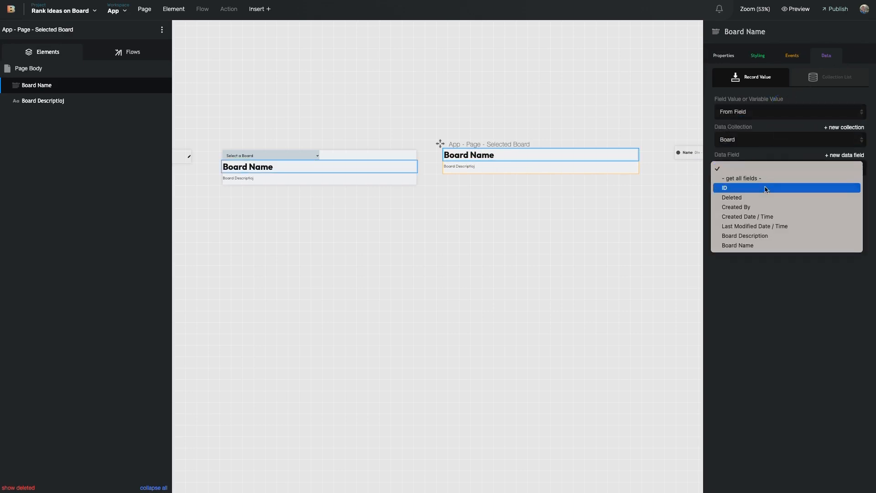
{"action": "left_click", "coordinate": [759, 246]}
Bind the paragraph's text to the Board collection's Board Description field
{"action": "left_click", "coordinate": [460, 166]}
{"action": "left_click", "coordinate": [769, 112]}
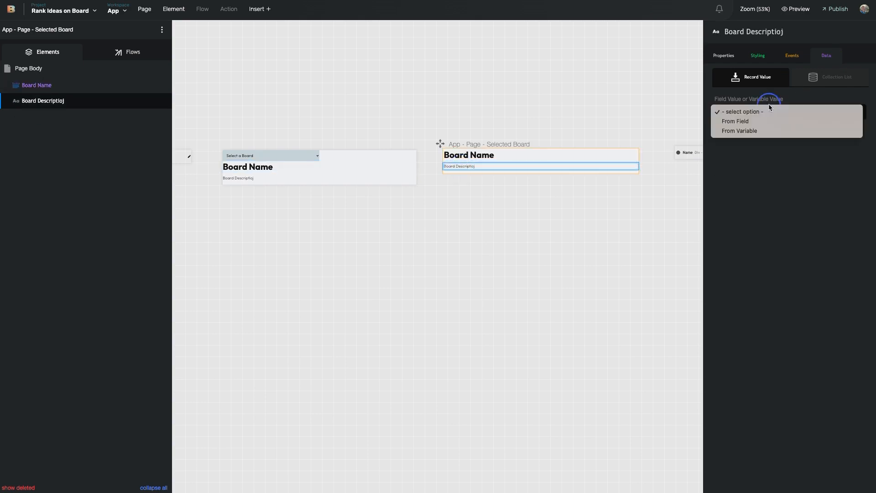
{"action": "left_click", "coordinate": [744, 121]}
{"action": "left_click", "coordinate": [757, 138]}
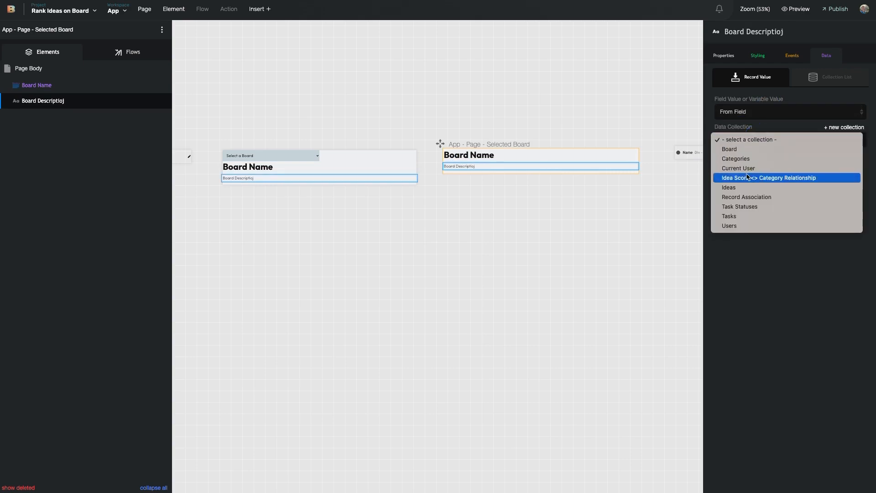
{"action": "left_click", "coordinate": [758, 150]}
{"action": "left_click", "coordinate": [767, 171]}
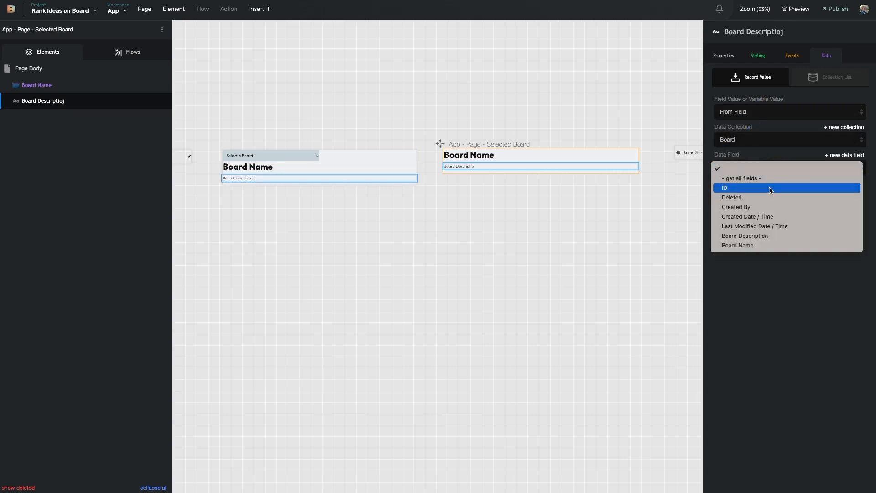
{"action": "left_click", "coordinate": [753, 236]}
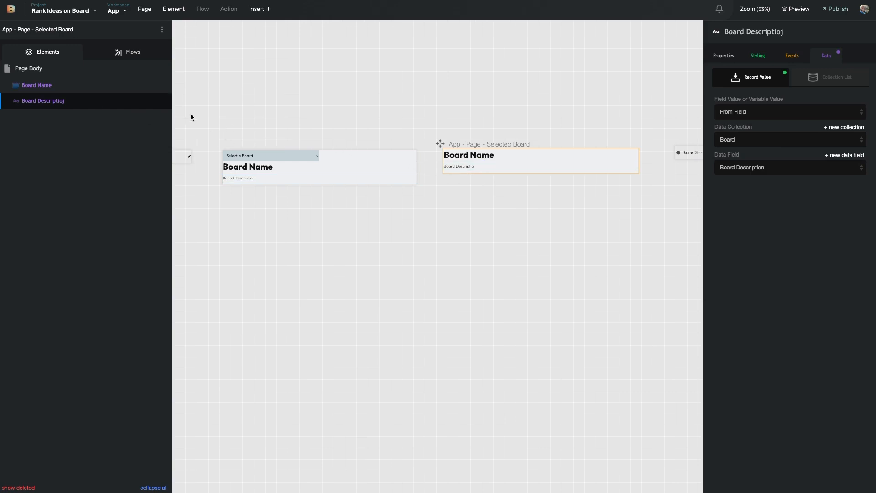
{"action": "left_click", "coordinate": [80, 66]}
Add a Repeating List and a Button to the Selected Board page body
{"action": "left_click", "coordinate": [200, 67]}
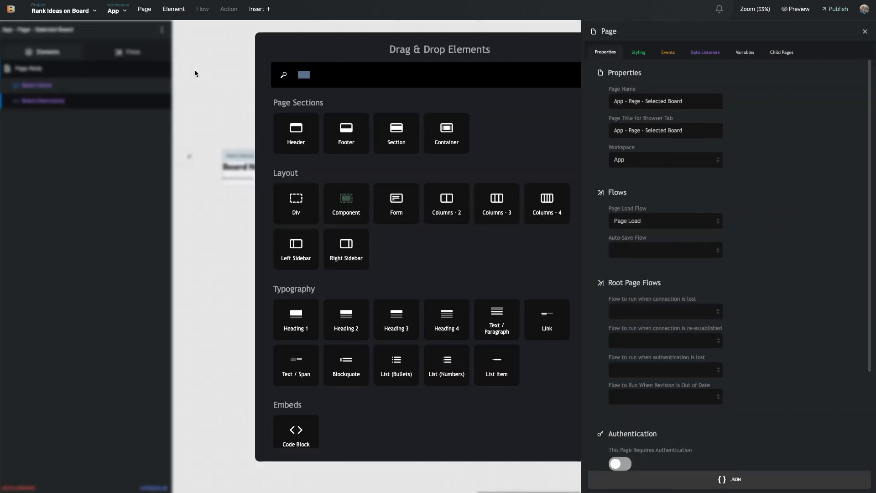
{"action": "type", "text": "repe"}
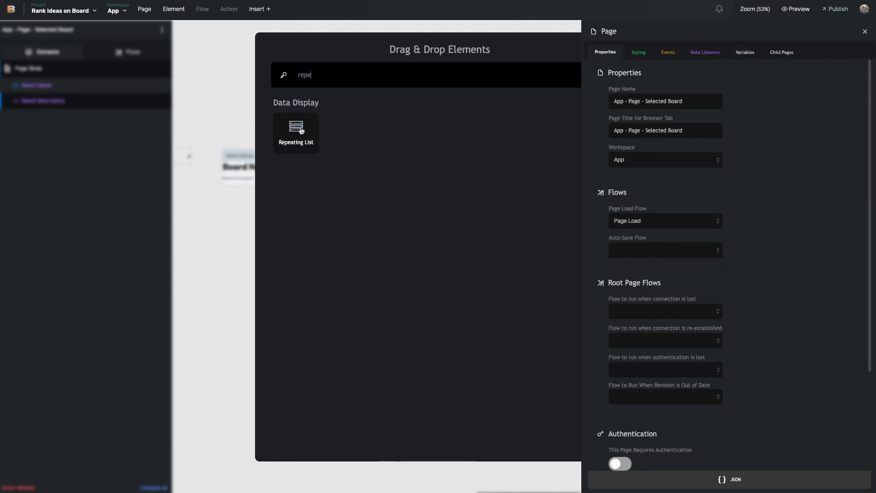
{"action": "left_click", "coordinate": [295, 131]}
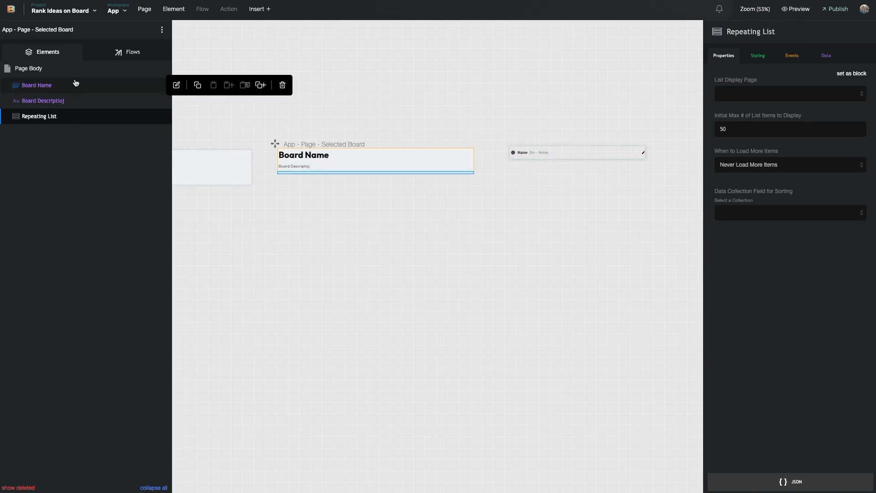
{"action": "left_click", "coordinate": [161, 77]}
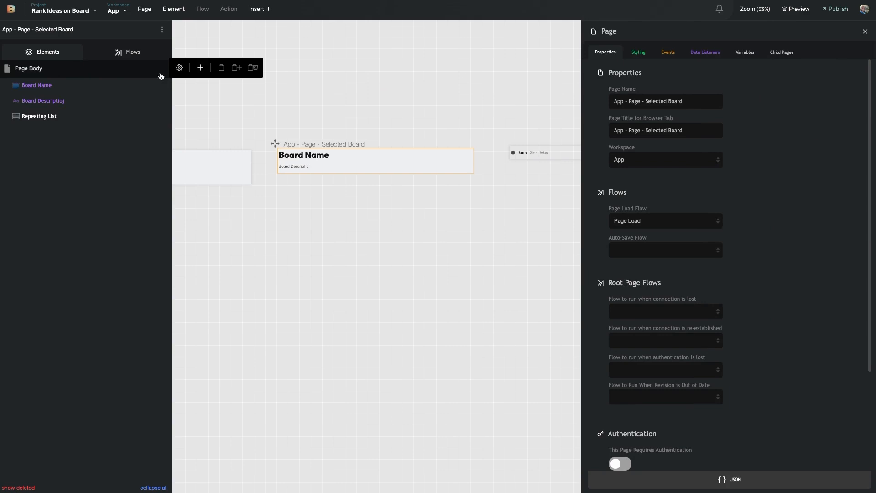
{"action": "left_click", "coordinate": [200, 69]}
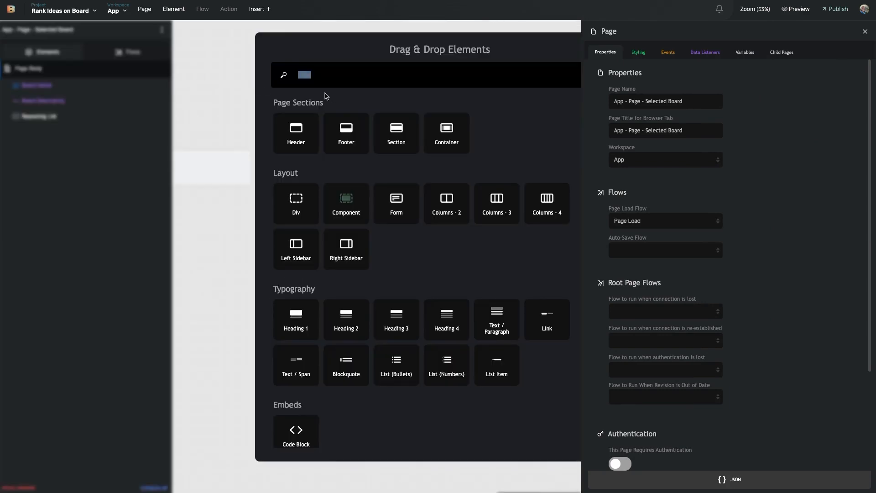
{"action": "type", "text": "crea"}
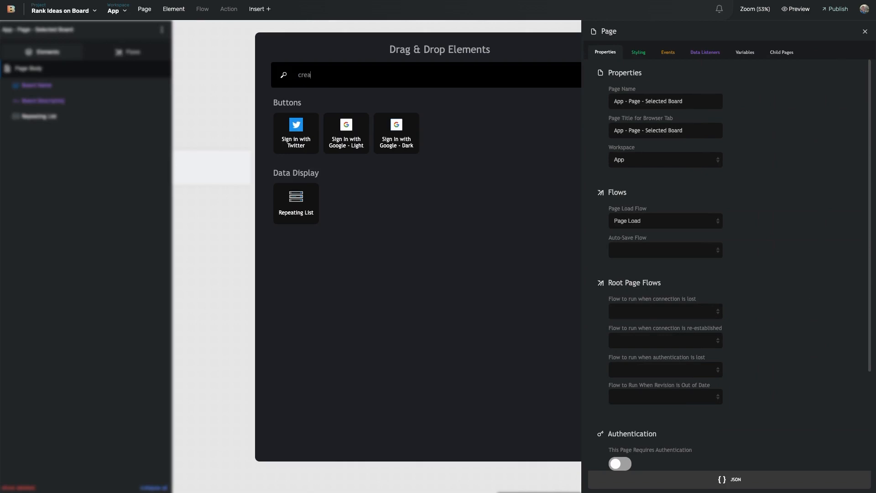
{"action": "key", "text": "BackSpace"}
{"action": "key", "text": "BackSpace"}
{"action": "key", "text": "BackSpace"}
{"action": "key", "text": "BackSpace"}
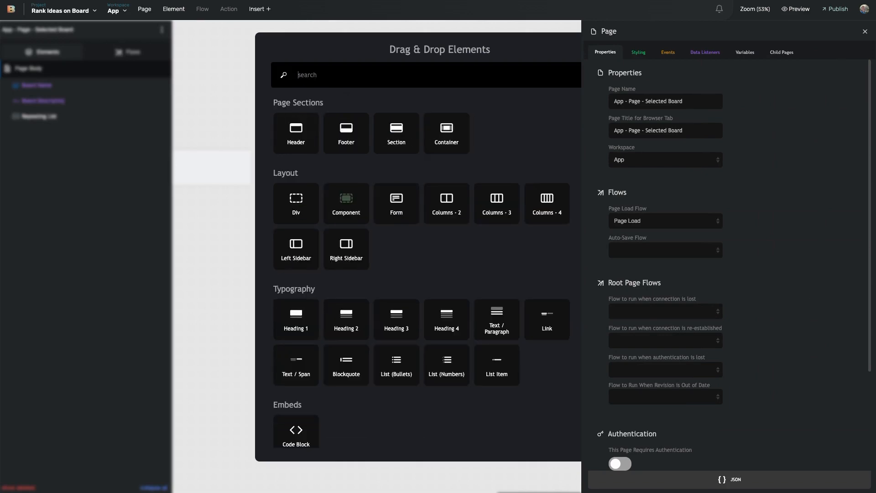
{"action": "type", "text": "butt"}
{"action": "key", "text": "Return"}
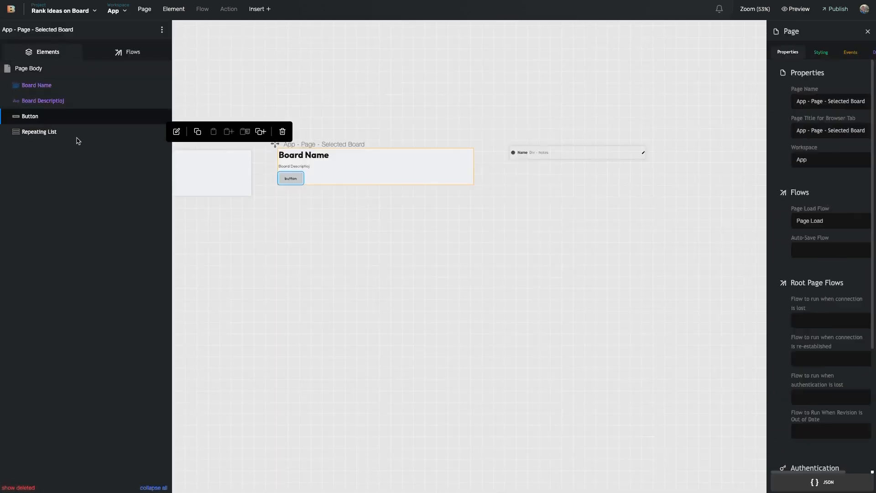
Reorder the Repeating List and name the new button element 'Add Idea'
{"action": "mouse_move", "coordinate": [56, 132]}
{"action": "left_mouse_down"}
{"action": "mouse_move", "coordinate": [55, 108]}
{"action": "mouse_move", "coordinate": [40, 139]}
{"action": "mouse_move", "coordinate": [47, 127]}
{"action": "left_mouse_up"}
{"action": "left_click", "coordinate": [751, 30]}
{"action": "double_click", "coordinate": [752, 31]}
{"action": "type", "text": "add"}
{"action": "key", "text": "BackSpace"}
{"action": "type", "text": "Add Idea"}
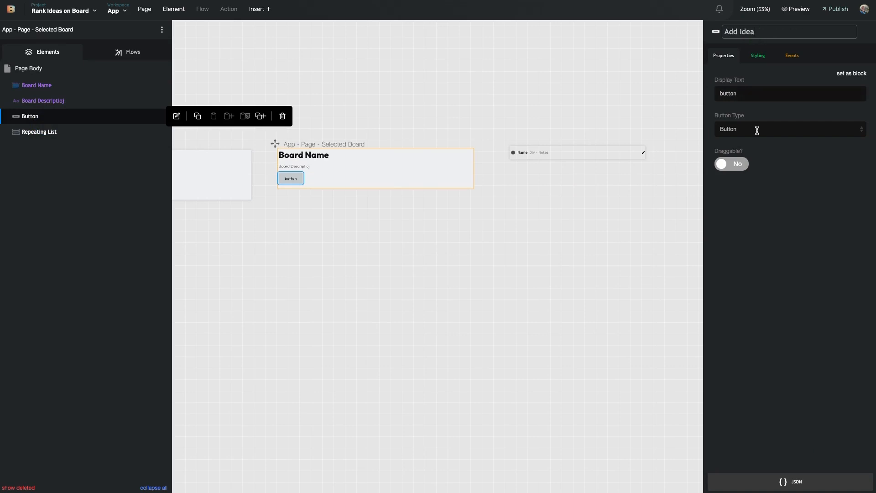
{"action": "left_click", "coordinate": [773, 231]}
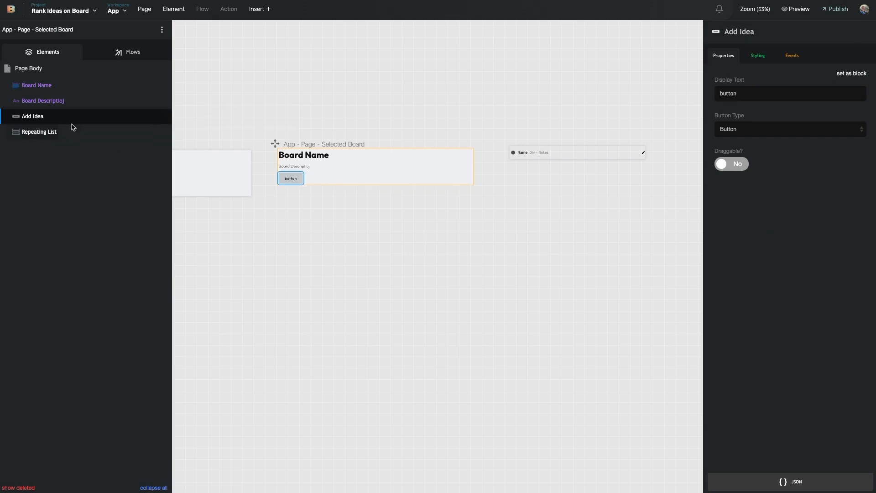
Duplicate the Add Idea button and name the copy 'Add Category'
{"action": "left_click", "coordinate": [260, 118]}
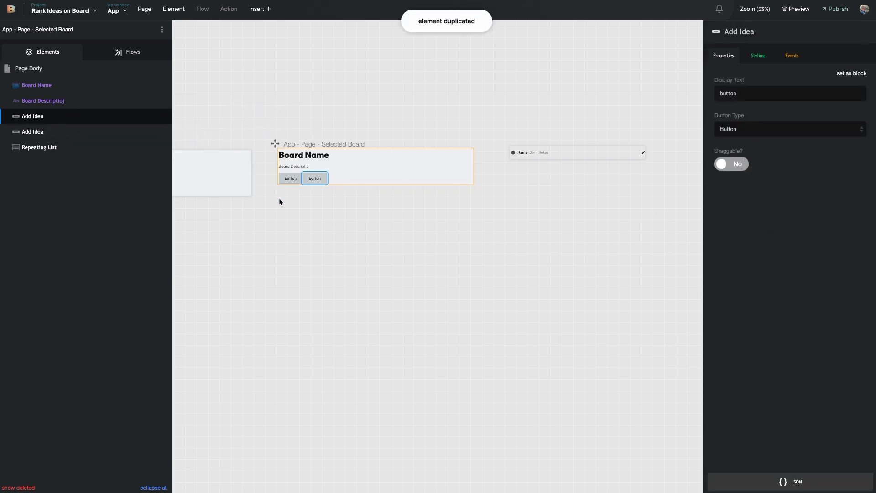
{"action": "left_click", "coordinate": [739, 32]}
{"action": "double_click", "coordinate": [747, 32]}
{"action": "type", "text": "categ"}
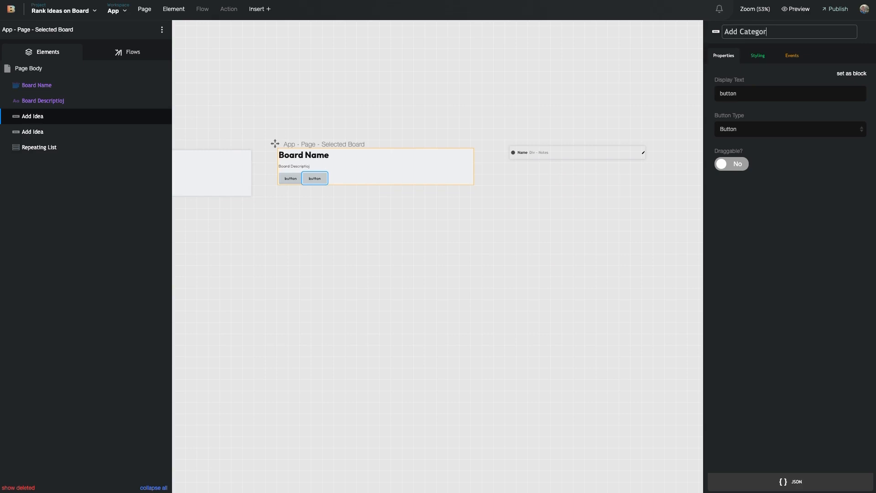
{"action": "type", "text": "ory"}
{"action": "left_click", "coordinate": [721, 243]}
{"action": "left_click", "coordinate": [109, 133]}
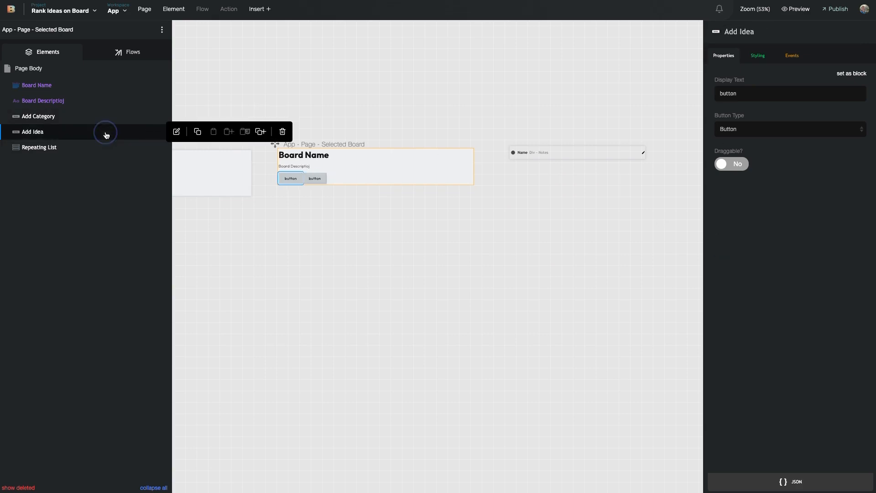
{"action": "left_click", "coordinate": [96, 117]}
{"action": "left_click", "coordinate": [94, 132]}
{"action": "left_click", "coordinate": [92, 120]}
Duplicate Add Category and name the third button 'Edit Category'
{"action": "left_click", "coordinate": [260, 115]}
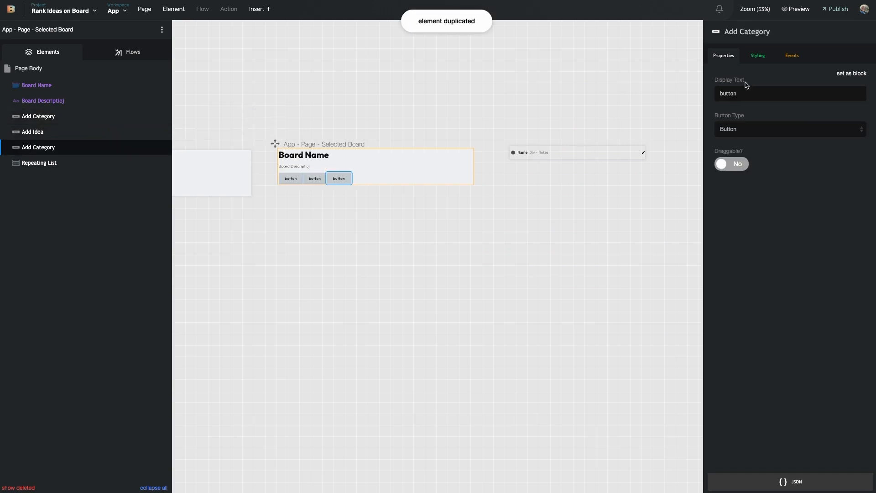
{"action": "left_click", "coordinate": [748, 32]}
{"action": "double_click", "coordinate": [729, 32]}
{"action": "type", "text": "Edit"}
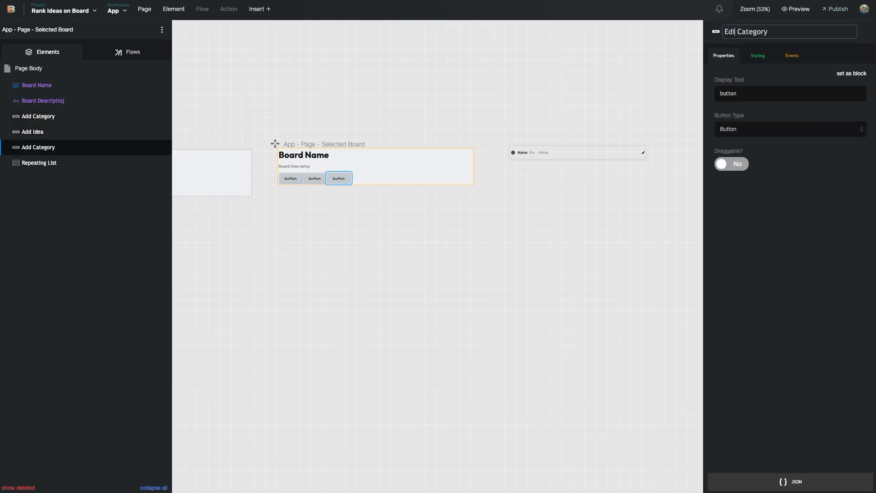
{"action": "left_click", "coordinate": [372, 163]}
Set the visible button labels to 'Add Idea' and 'Add Category', moving Add Idea to the top
{"action": "left_click", "coordinate": [291, 178]}
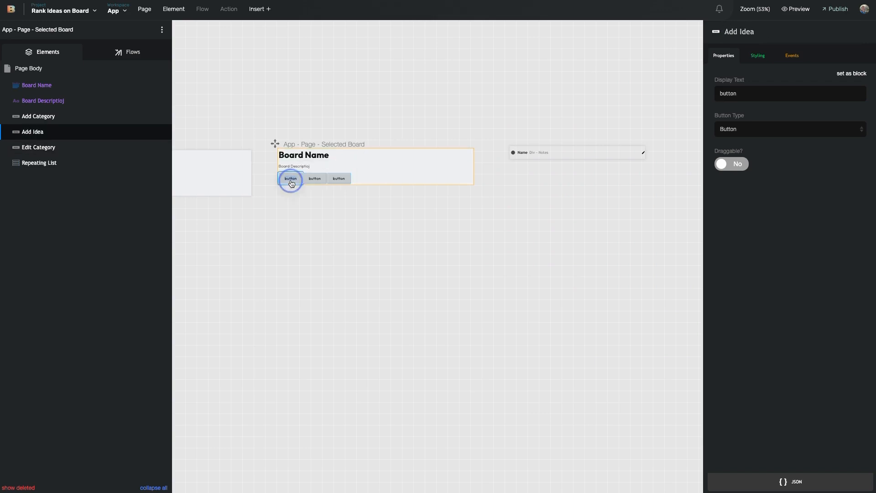
{"action": "type", "text": "Add Idea"}
{"action": "left_click", "coordinate": [315, 181]}
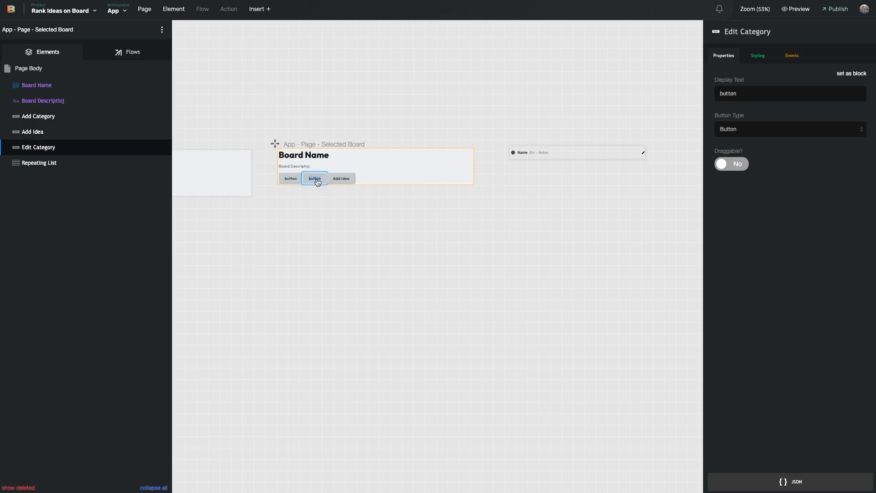
{"action": "type", "text": "Add Butt"}
{"action": "key", "text": "BackSpace"}
{"action": "key", "text": "BackSpace"}
{"action": "key", "text": "BackSpace"}
{"action": "type", "text": "Category"}
{"action": "left_click", "coordinate": [290, 181]}
{"action": "double_click", "coordinate": [291, 183]}
{"action": "left_click_drag", "start_coordinate": [45, 131], "coordinate": [64, 110]}
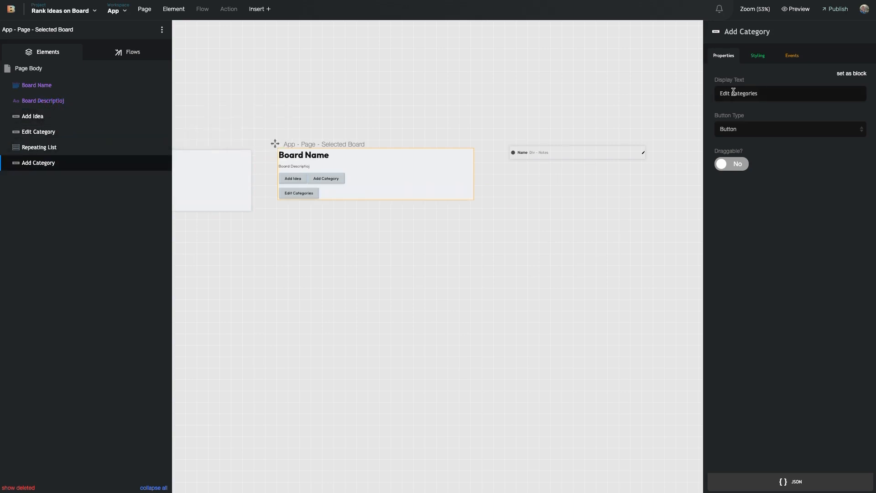
Rename the other two button elements 'add Category' and 'edit Category' and reorder them
{"action": "left_click", "coordinate": [289, 180]}
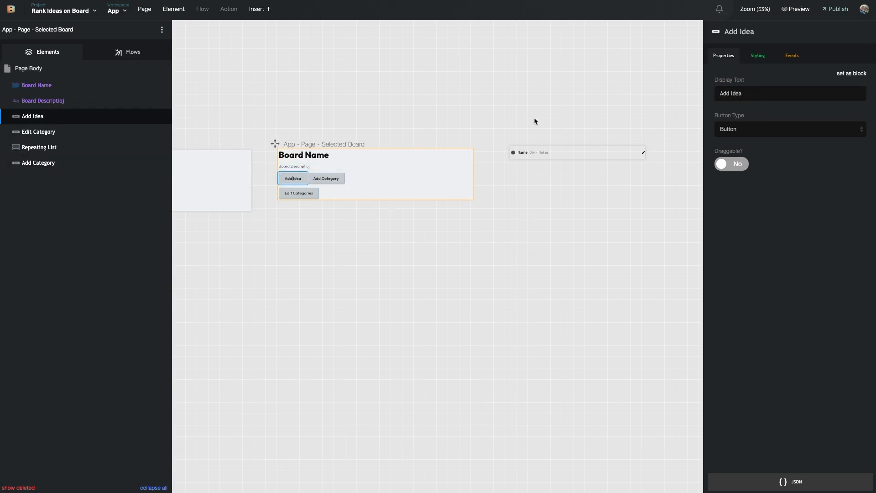
{"action": "left_click", "coordinate": [333, 178]}
{"action": "left_click", "coordinate": [733, 32]}
{"action": "double_click", "coordinate": [732, 31]}
{"action": "type", "text": "add"}
{"action": "key", "text": "Return"}
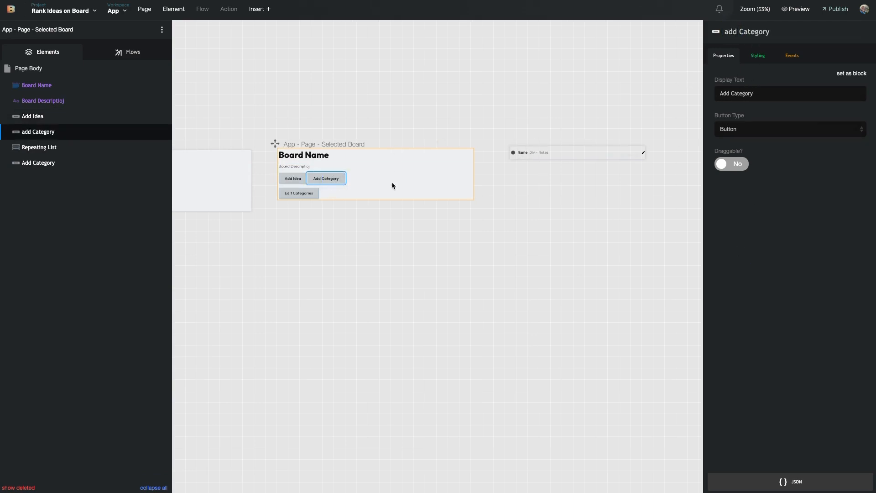
{"action": "left_click", "coordinate": [300, 196]}
{"action": "left_click", "coordinate": [732, 32]}
{"action": "double_click", "coordinate": [732, 32]}
{"action": "type", "text": "edit"}
{"action": "key", "text": "Return"}
{"action": "left_click_drag", "start_coordinate": [38, 162], "coordinate": [40, 133]}
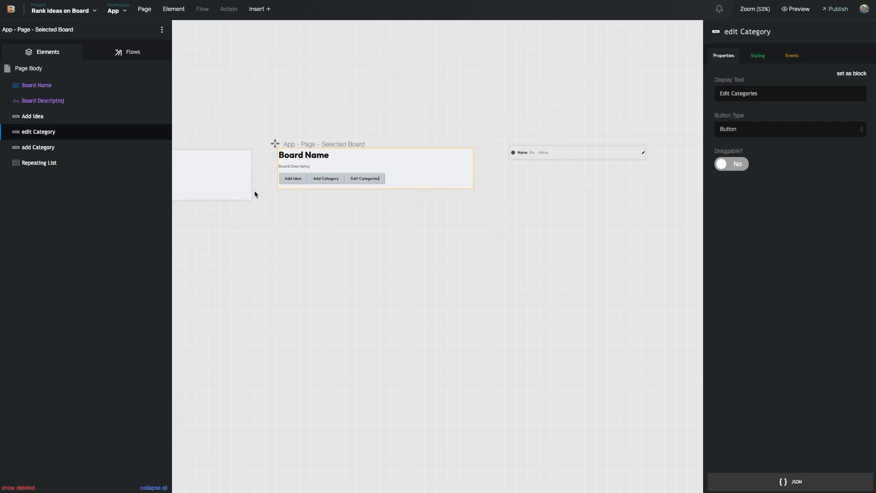
{"action": "left_click", "coordinate": [35, 115]}
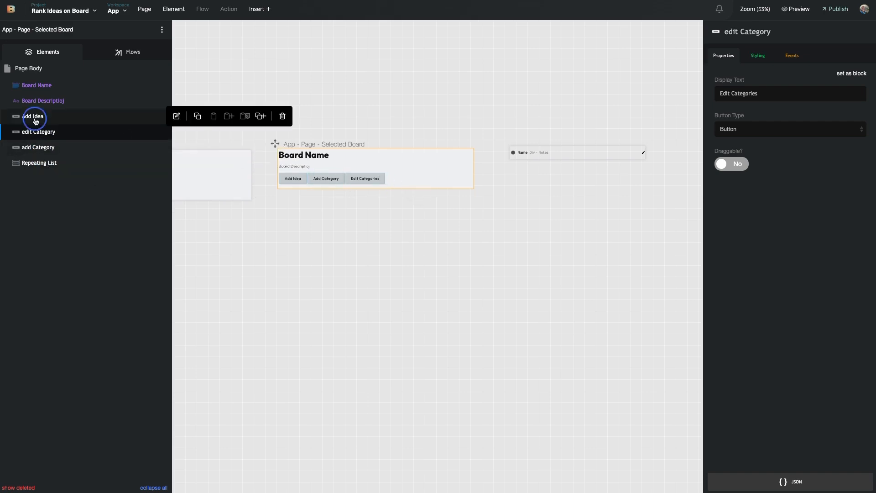
Apply the Button - Page Action Button utility class to the Add Idea button
{"action": "left_click", "coordinate": [764, 55]}
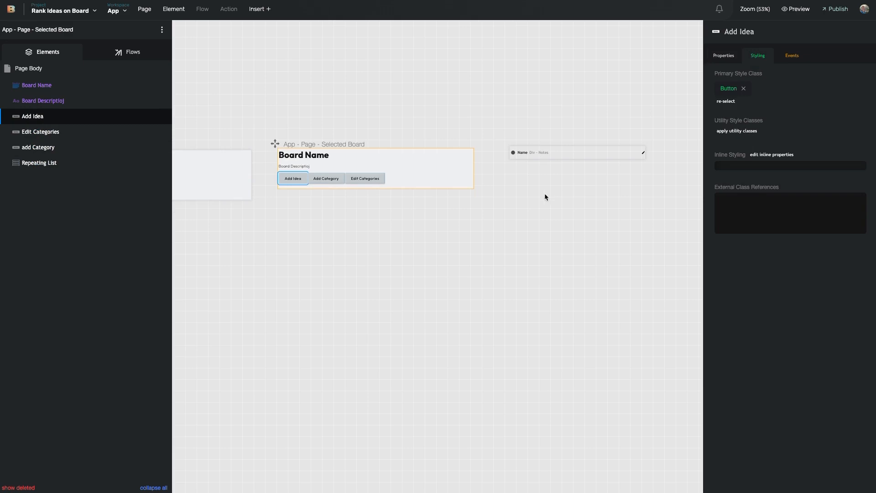
{"action": "left_click", "coordinate": [738, 130]}
{"action": "type", "text": "blue"}
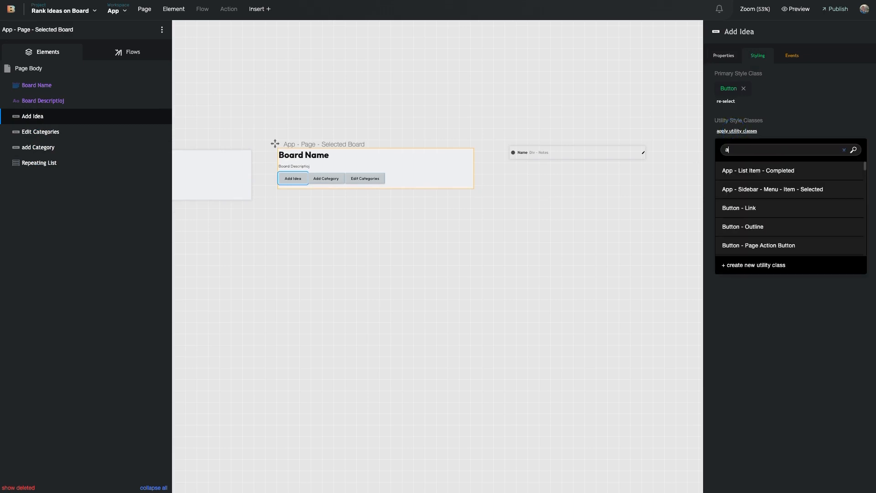
{"action": "key", "text": "BackSpace"}
{"action": "type", "text": "utt"}
{"action": "scroll", "coordinate": [775, 219], "scroll_direction": "down", "scroll_amount": 2}
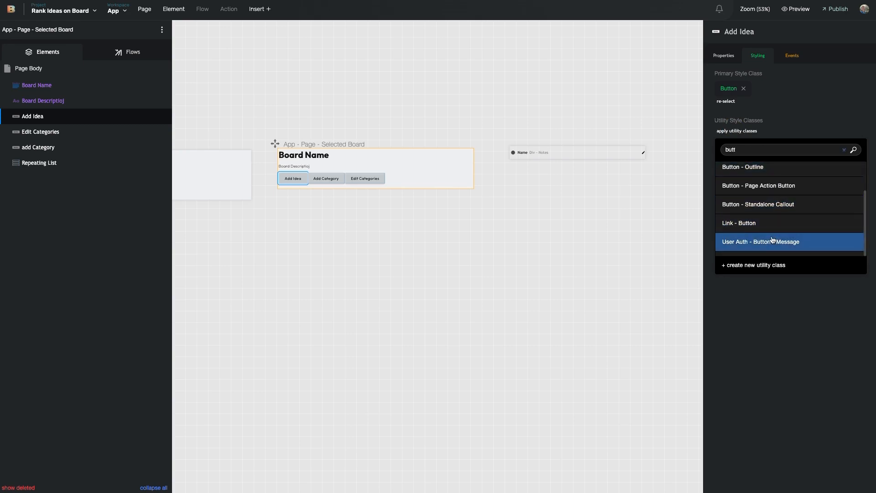
{"action": "scroll", "coordinate": [776, 223], "scroll_direction": "up", "scroll_amount": 2}
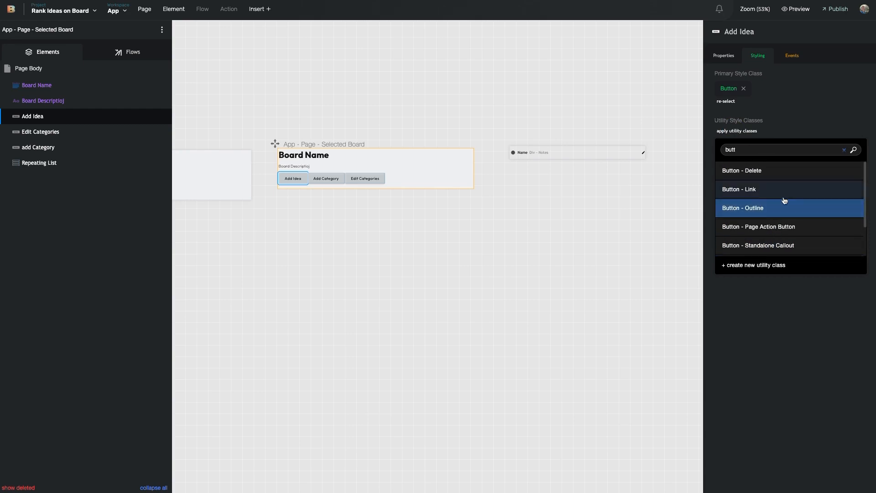
{"action": "left_click", "coordinate": [784, 227]}
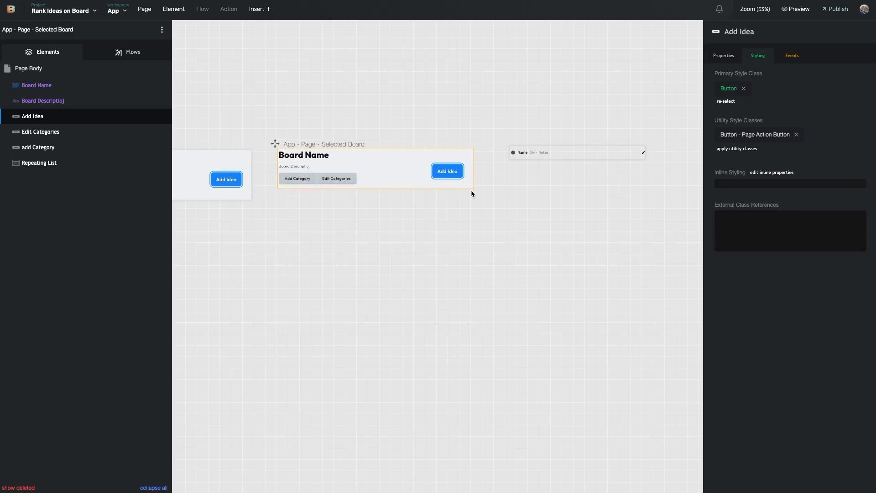
Check the class's blue colour code, then remove the class from Add Idea
{"action": "left_click", "coordinate": [771, 136]}
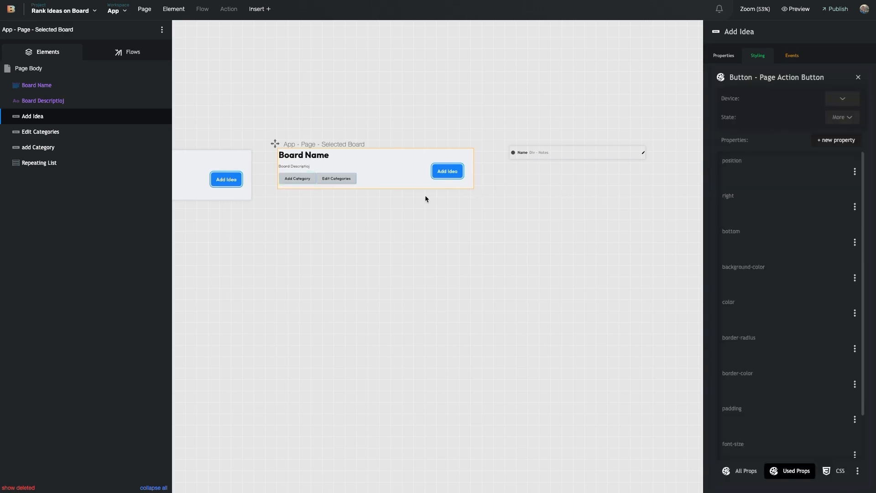
{"action": "scroll", "coordinate": [757, 255], "scroll_direction": "down", "scroll_amount": 5}
{"action": "left_click", "coordinate": [767, 286]}
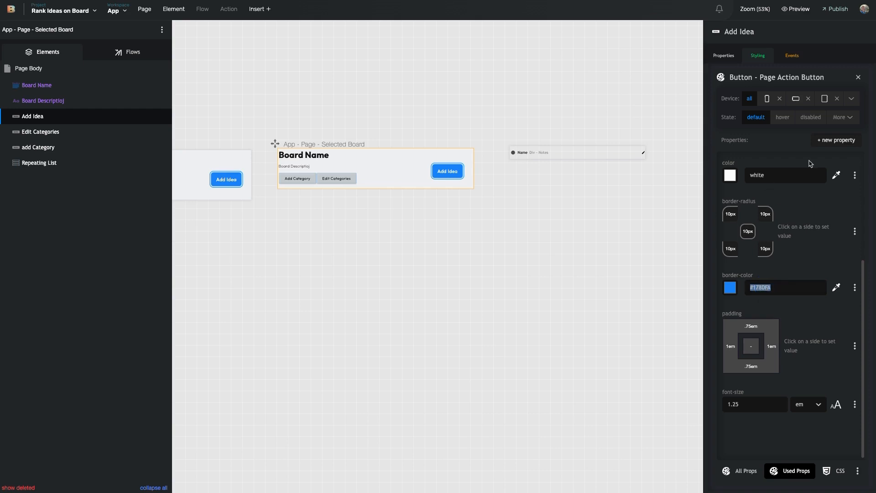
{"action": "left_click", "coordinate": [858, 77]}
{"action": "left_click", "coordinate": [791, 136]}
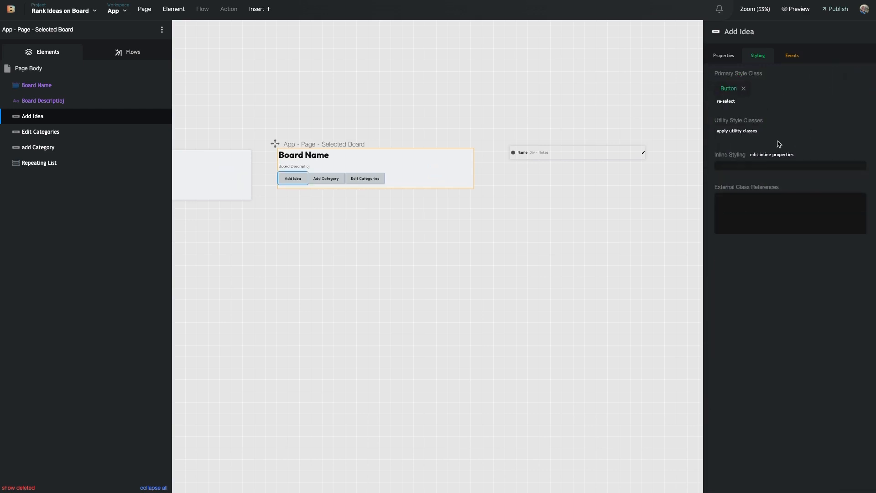
Give Add Idea inline background-color #178DFA and text color #ffffff
{"action": "left_click", "coordinate": [748, 166]}
{"action": "left_click", "coordinate": [837, 97]}
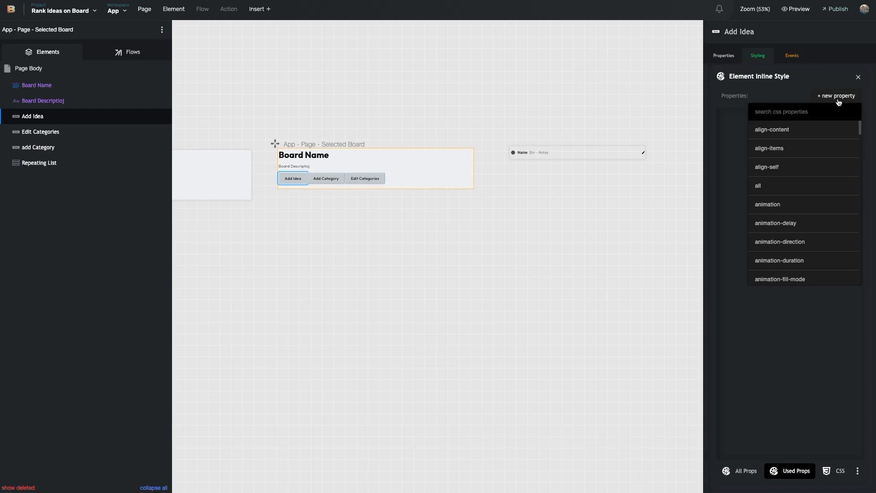
{"action": "type", "text": "back"}
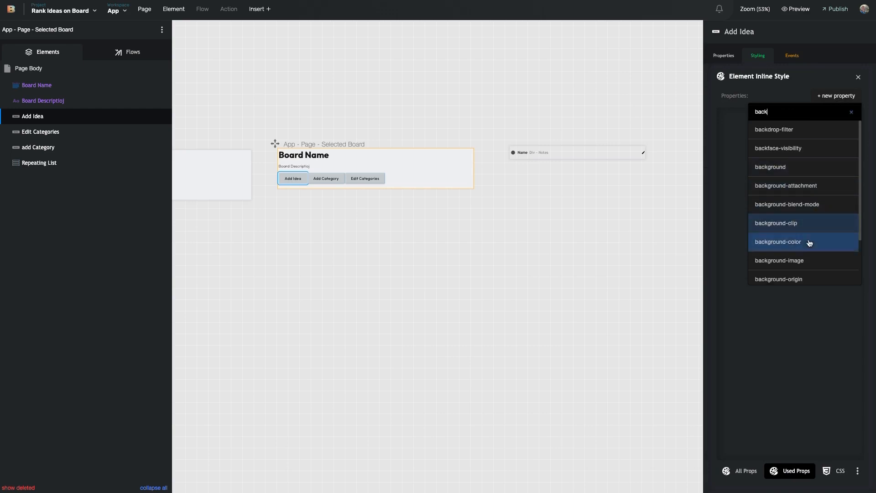
{"action": "left_click", "coordinate": [806, 225]}
{"action": "key", "text": "ctrl+v"}
{"action": "left_click", "coordinate": [832, 94]}
{"action": "type", "text": "color"}
{"action": "left_click", "coordinate": [775, 259]}
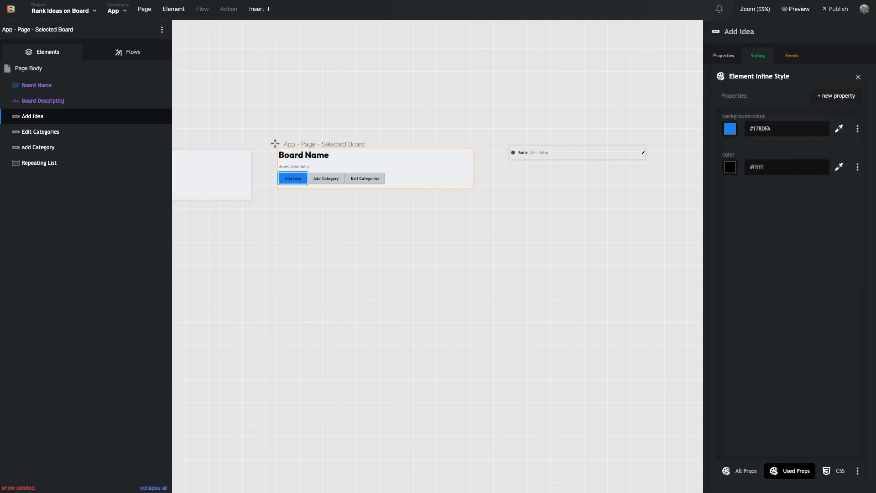
{"action": "left_click", "coordinate": [301, 192]}
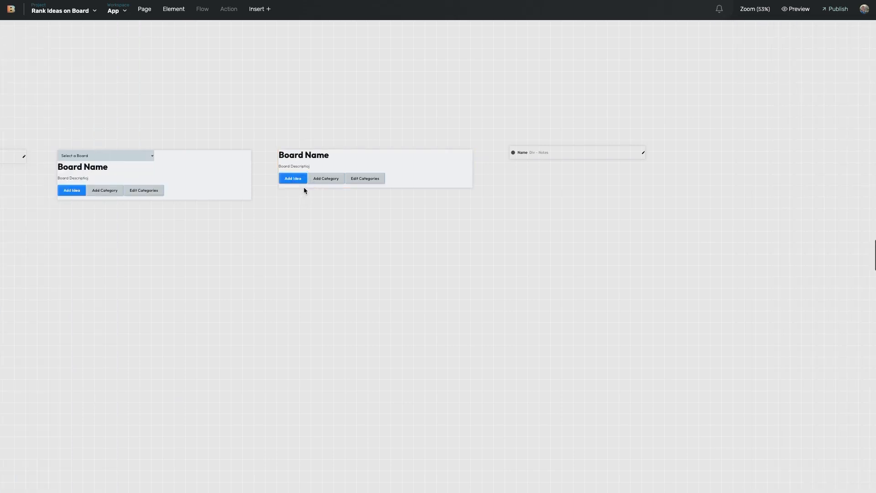
{"action": "left_click", "coordinate": [337, 183]}
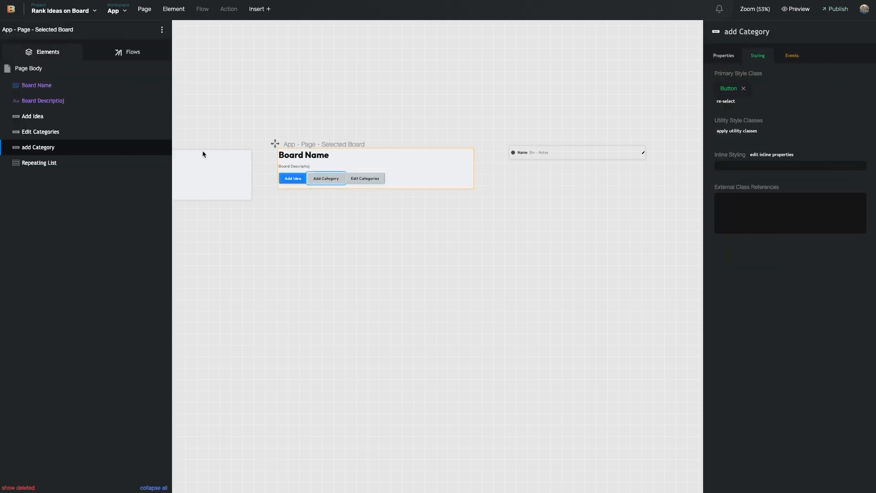
Insert a Div and move the Add Idea, Edit Categories and add Category buttons into it
{"action": "left_click", "coordinate": [89, 73]}
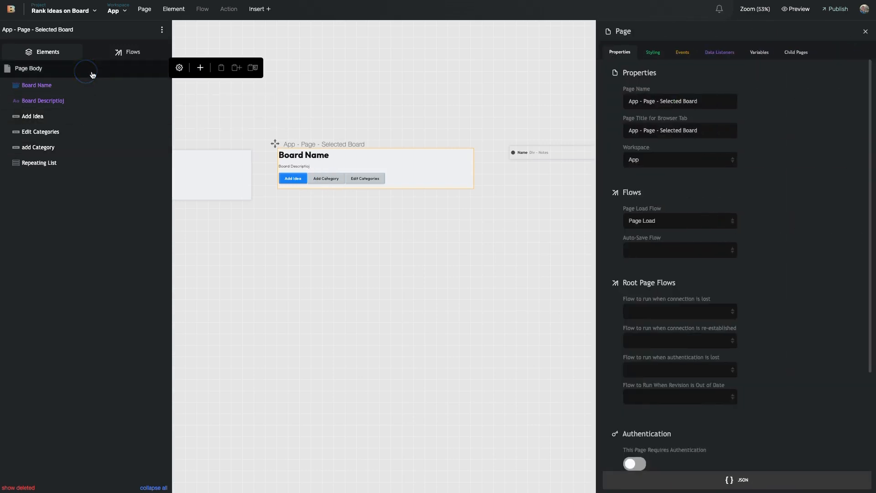
{"action": "left_click", "coordinate": [197, 69]}
{"action": "left_click_drag", "start_coordinate": [301, 137], "coordinate": [49, 116]}
{"action": "left_click_drag", "start_coordinate": [38, 162], "coordinate": [48, 119]}
{"action": "left_click", "coordinate": [60, 117]}
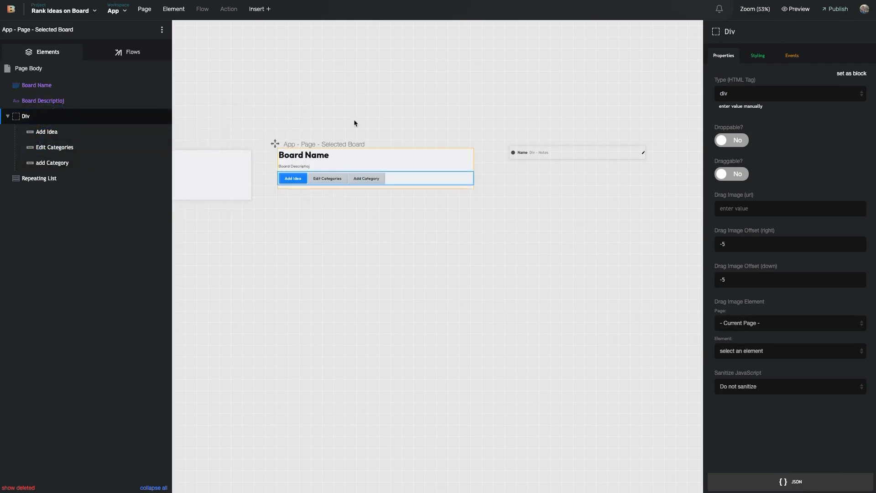
Give the new Div an inline grid-column-gap of 1em
{"action": "left_click", "coordinate": [758, 48]}
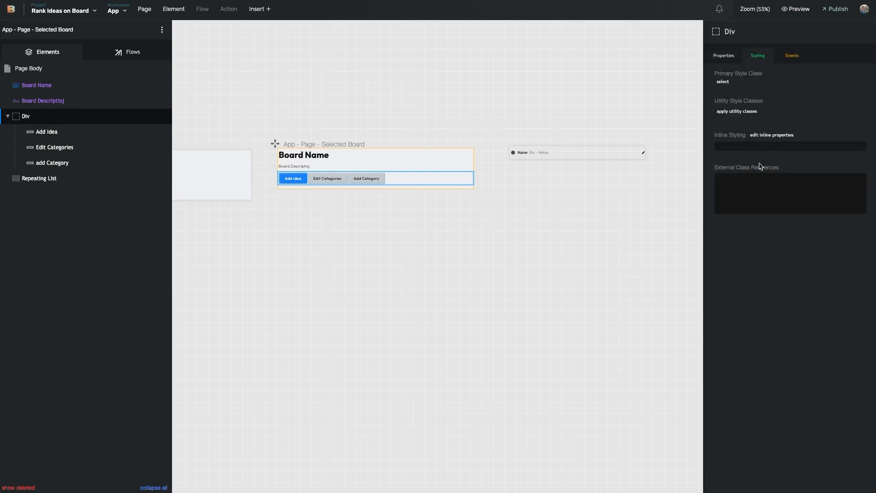
{"action": "left_click", "coordinate": [776, 143]}
{"action": "left_click", "coordinate": [836, 94]}
{"action": "type", "text": "grdi c"}
{"action": "key", "text": "BackSpace"}
{"action": "type", "text": "id col"}
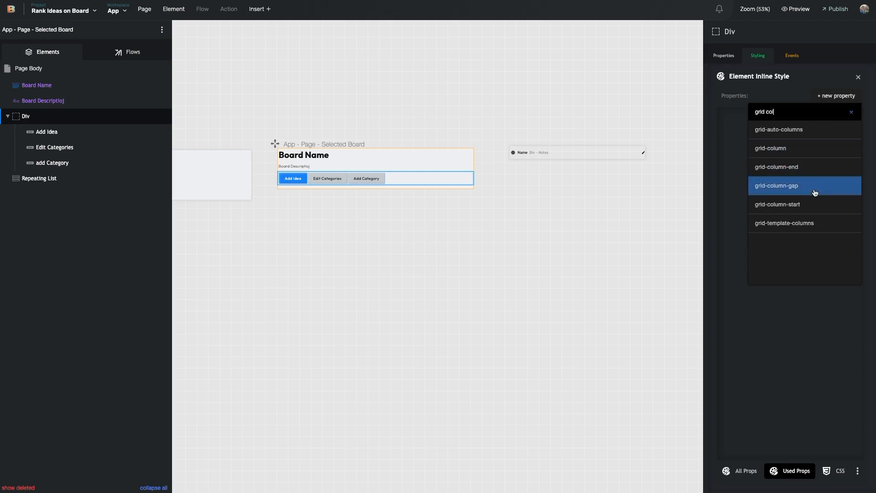
{"action": "left_click", "coordinate": [815, 192]}
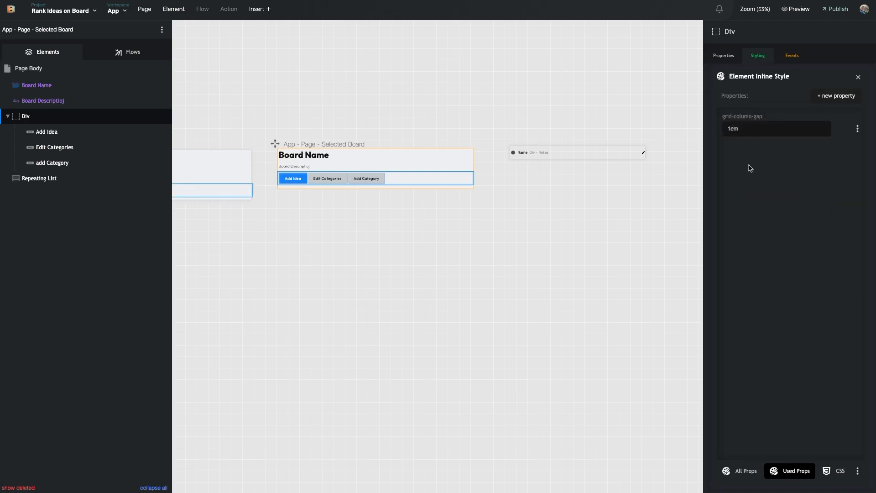
Set the Div's inline display to flex so the buttons sit in a row
{"action": "left_click", "coordinate": [843, 95]}
{"action": "left_click", "coordinate": [840, 100]}
{"action": "type", "text": "dis"}
{"action": "left_click", "coordinate": [814, 136]}
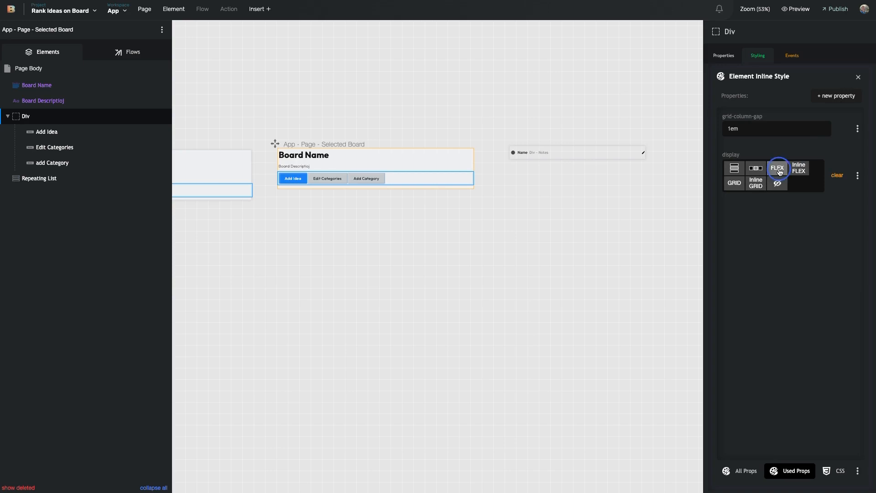
{"action": "left_click", "coordinate": [775, 168]}
{"action": "left_click", "coordinate": [308, 194]}
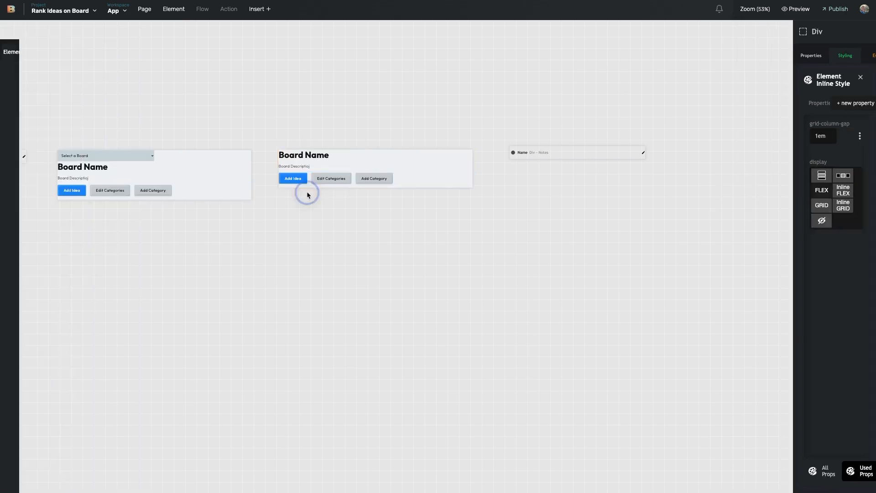
{"action": "left_click", "coordinate": [412, 185]}
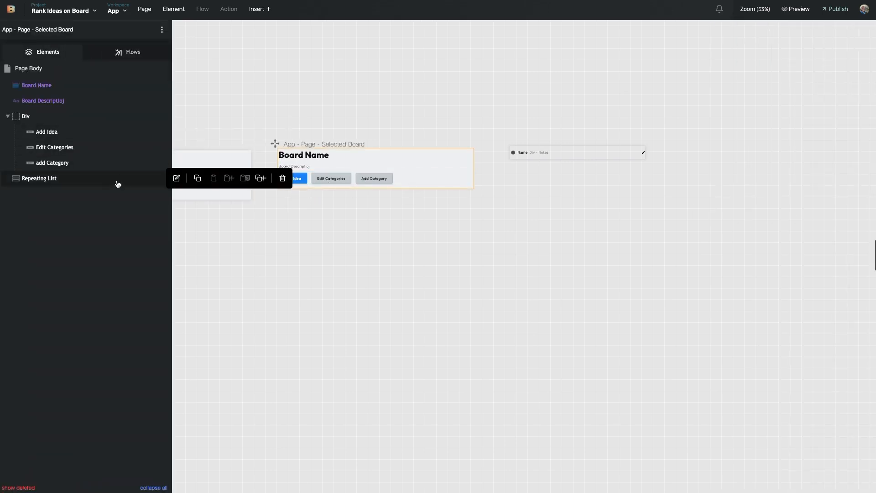
Set the Repeating List's List Display Page to App - Page - Idea - Row
{"action": "left_click", "coordinate": [55, 181]}
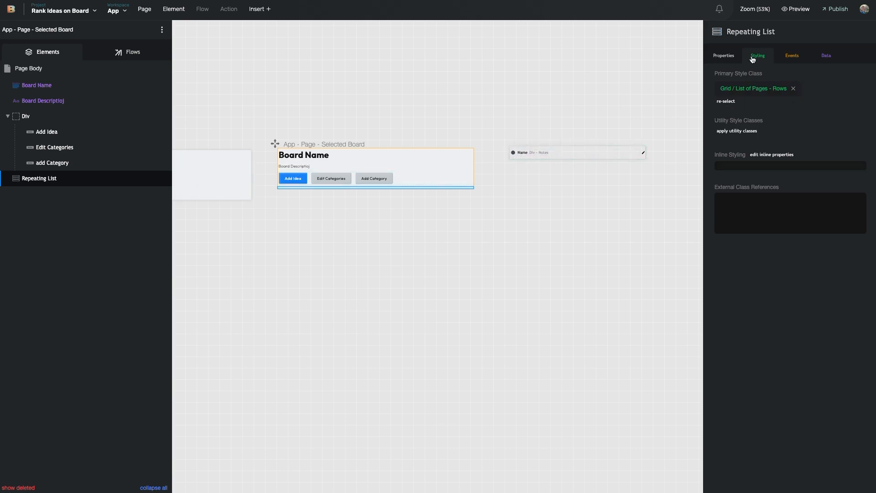
{"action": "left_click", "coordinate": [721, 58]}
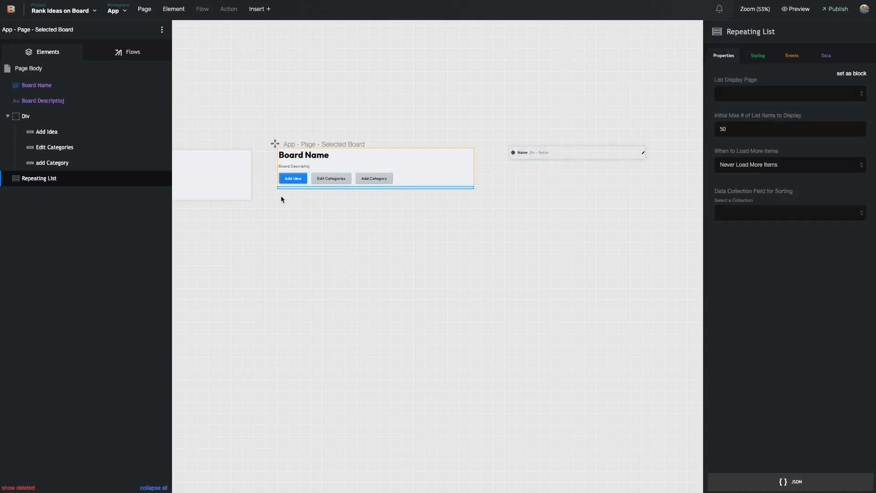
{"action": "left_click", "coordinate": [780, 96]}
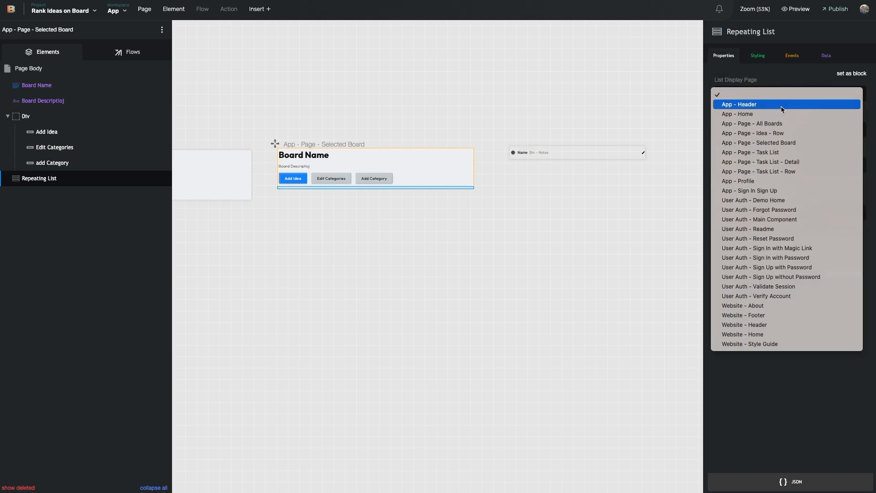
{"action": "left_click", "coordinate": [735, 92]}
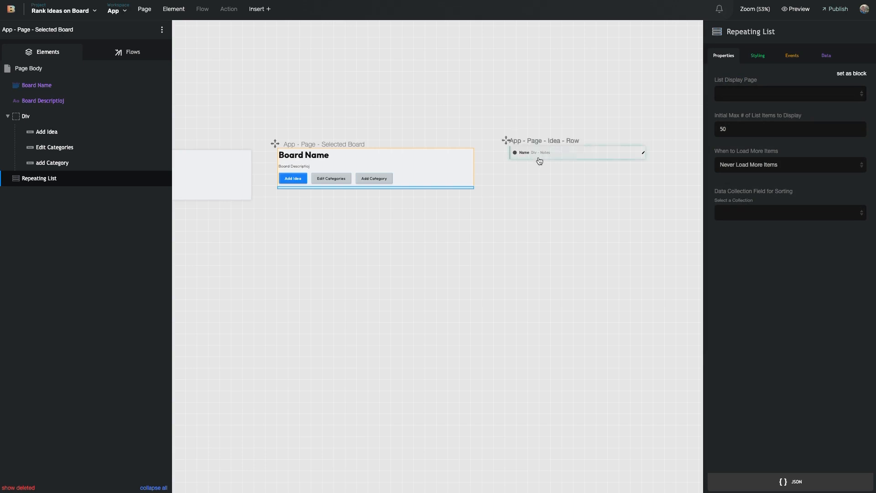
{"action": "left_click", "coordinate": [775, 94]}
{"action": "key", "text": "Down"}
{"action": "key", "text": "Down"}
{"action": "key", "text": "Down"}
{"action": "key", "text": "Down"}
{"action": "key", "text": "Return"}
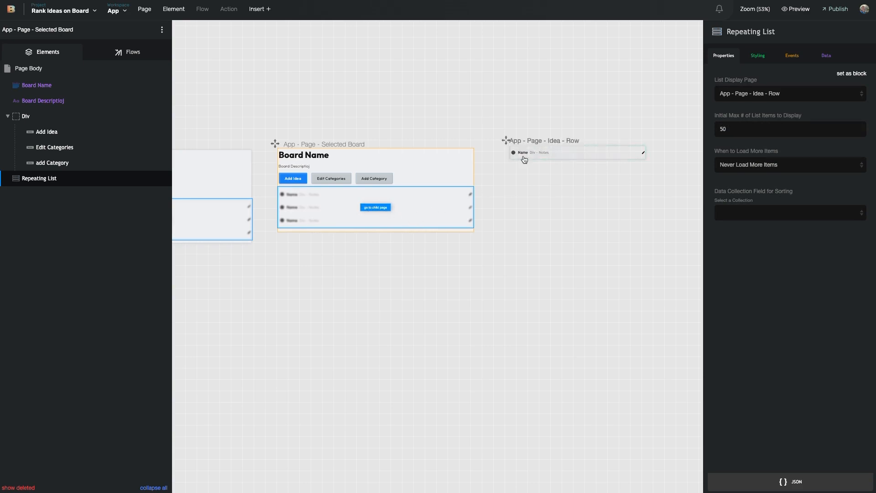
{"action": "left_click", "coordinate": [838, 54]}
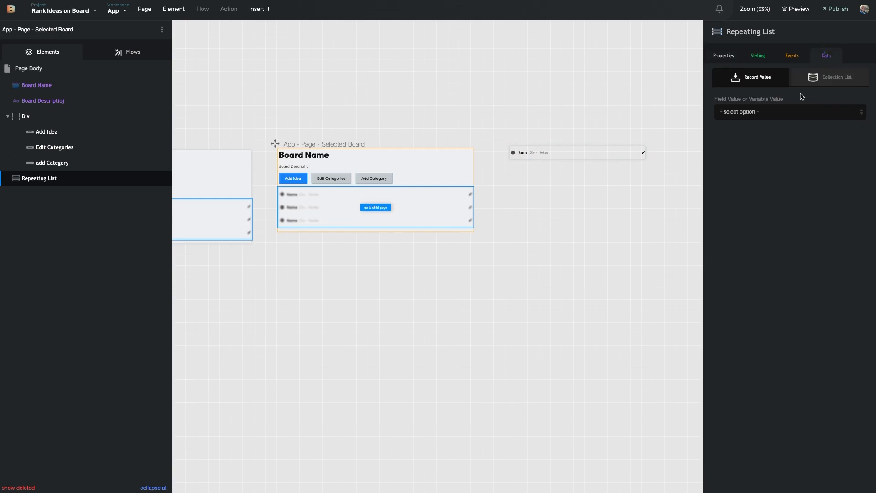
Source the Repeating List from the Ideas collection, fetching all fields
{"action": "left_click", "coordinate": [836, 86]}
{"action": "left_click", "coordinate": [791, 115]}
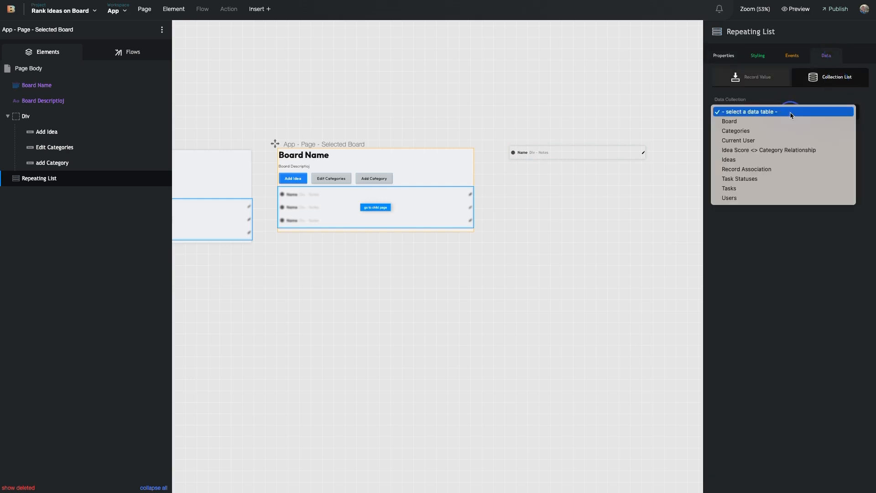
{"action": "left_click", "coordinate": [766, 159]}
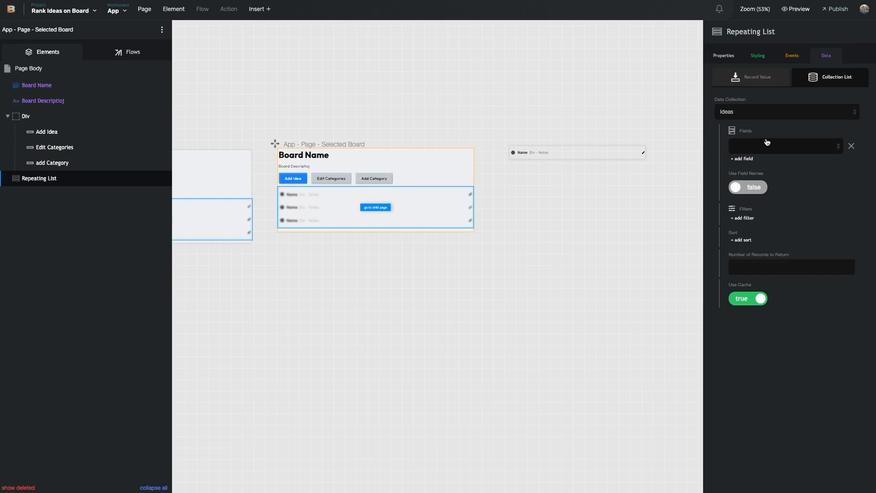
{"action": "left_click", "coordinate": [785, 150]}
{"action": "left_click", "coordinate": [771, 157]}
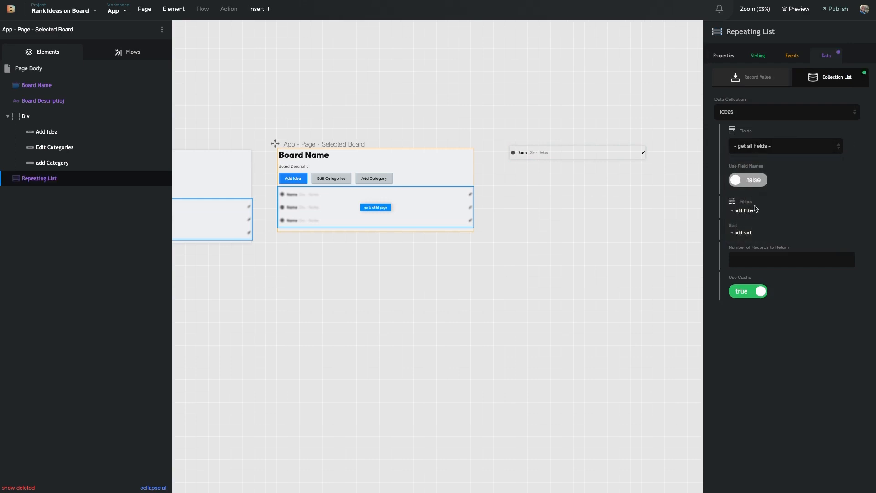
Filter ideas so their Board field matches the current Board record's ID
{"action": "left_click", "coordinate": [744, 219]}
{"action": "left_click", "coordinate": [760, 285]}
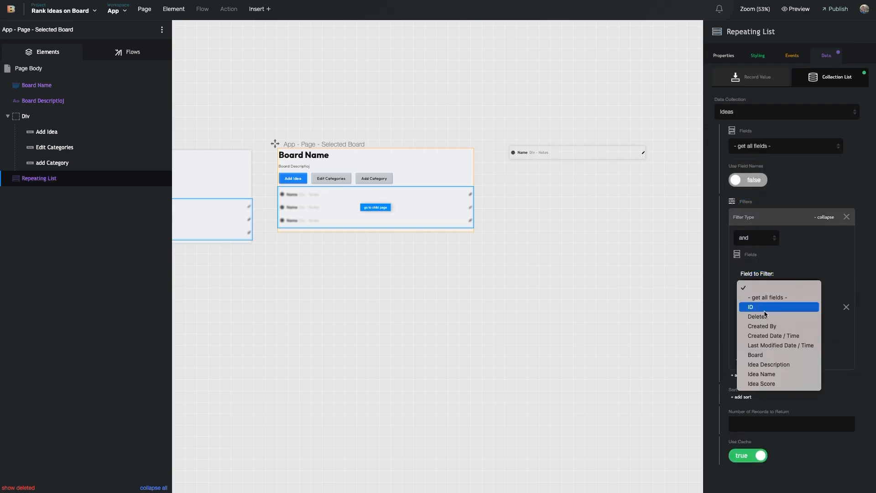
{"action": "left_click", "coordinate": [771, 355]}
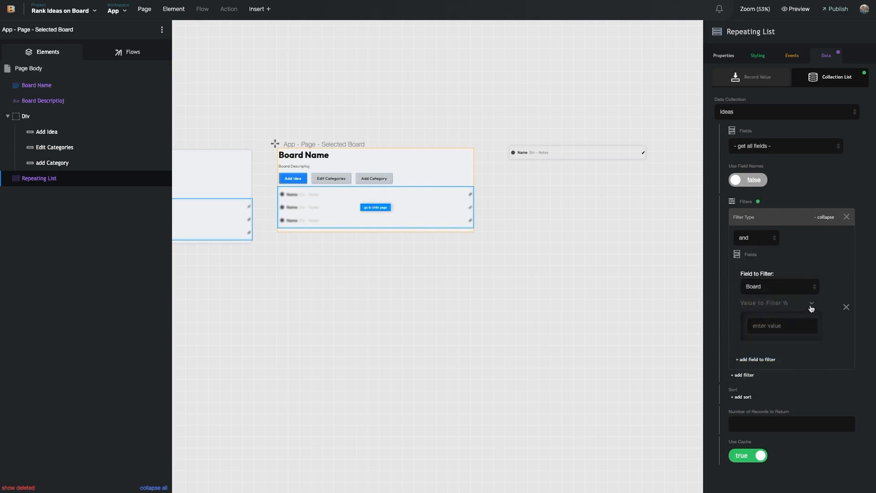
{"action": "left_click", "coordinate": [812, 305]}
{"action": "scroll", "coordinate": [784, 358], "scroll_direction": "down", "scroll_amount": 2}
{"action": "left_click", "coordinate": [786, 355]}
{"action": "scroll", "coordinate": [551, 308], "scroll_direction": "left", "scroll_amount": 8}
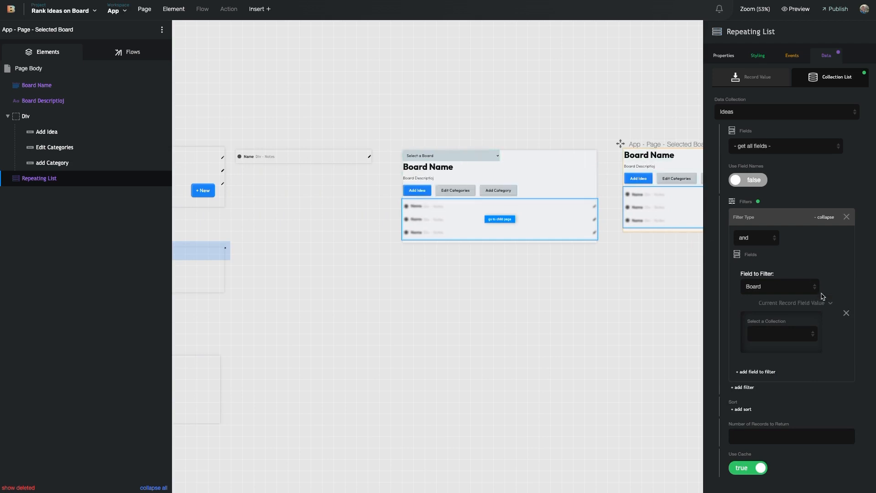
{"action": "scroll", "coordinate": [660, 266], "scroll_direction": "right", "scroll_amount": 2}
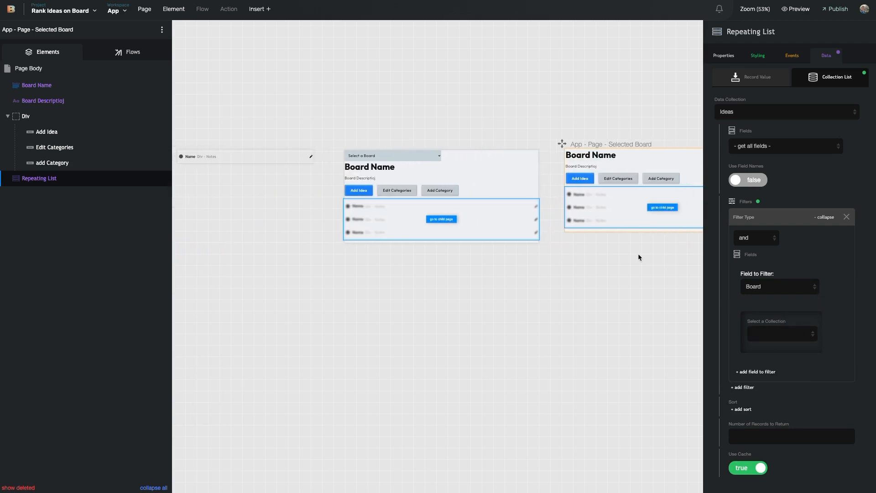
{"action": "scroll", "coordinate": [638, 243], "scroll_direction": "right", "scroll_amount": 5}
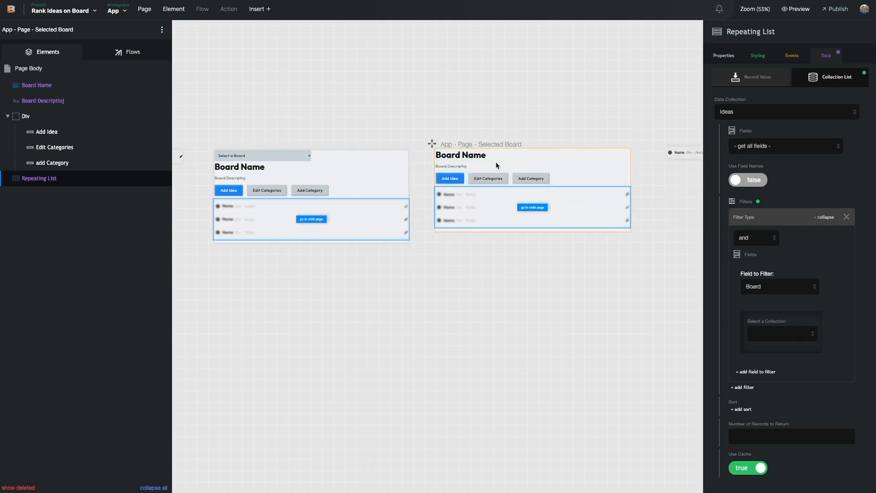
{"action": "left_click", "coordinate": [801, 336]}
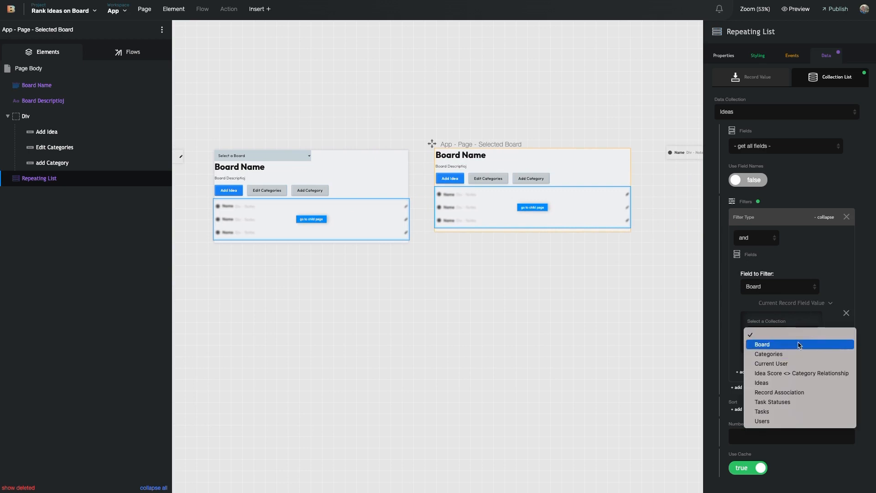
{"action": "left_click", "coordinate": [802, 345]}
{"action": "left_click", "coordinate": [781, 364]}
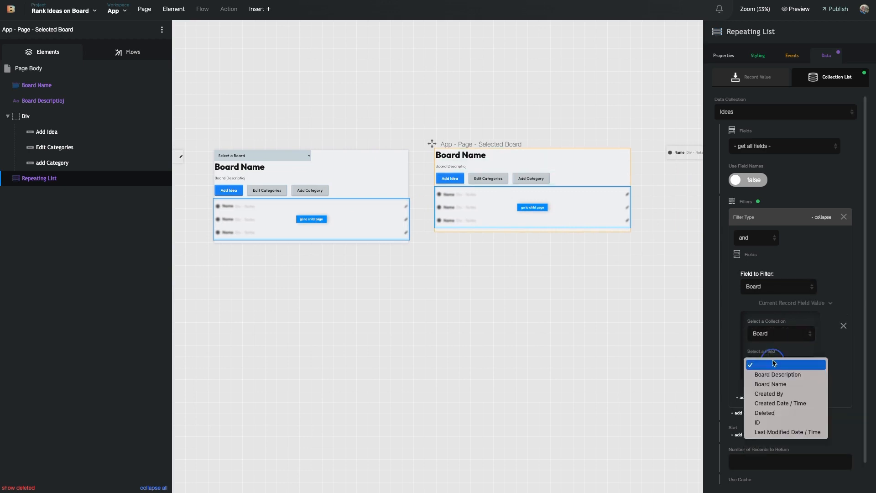
{"action": "left_click", "coordinate": [770, 419]}
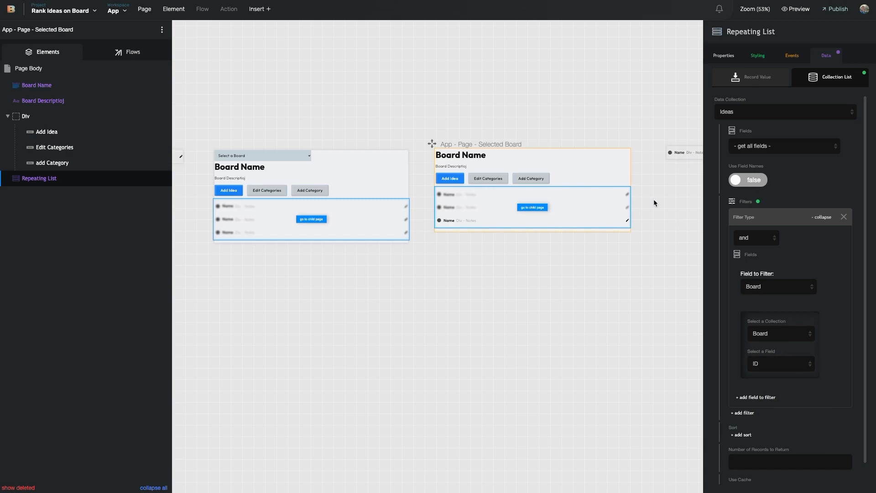
{"action": "left_click", "coordinate": [724, 55]}
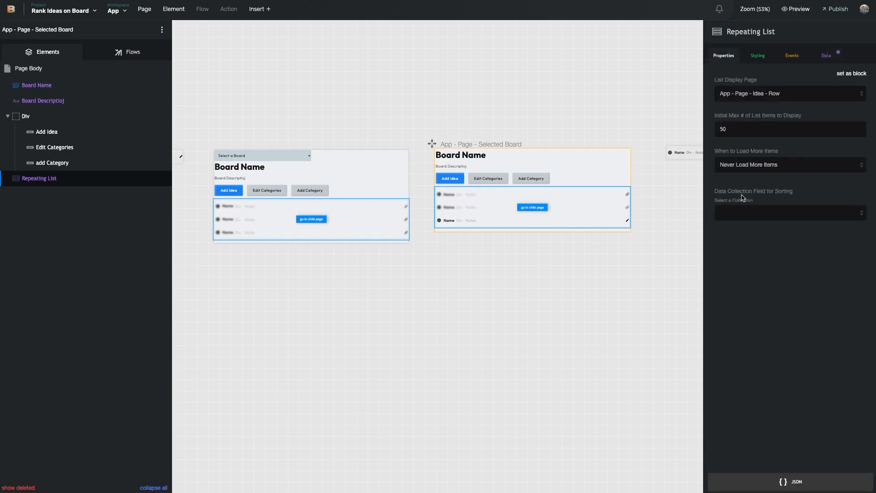
Sort the Repeating List by Ideas > Idea Score, Descending
{"action": "left_click", "coordinate": [742, 210]}
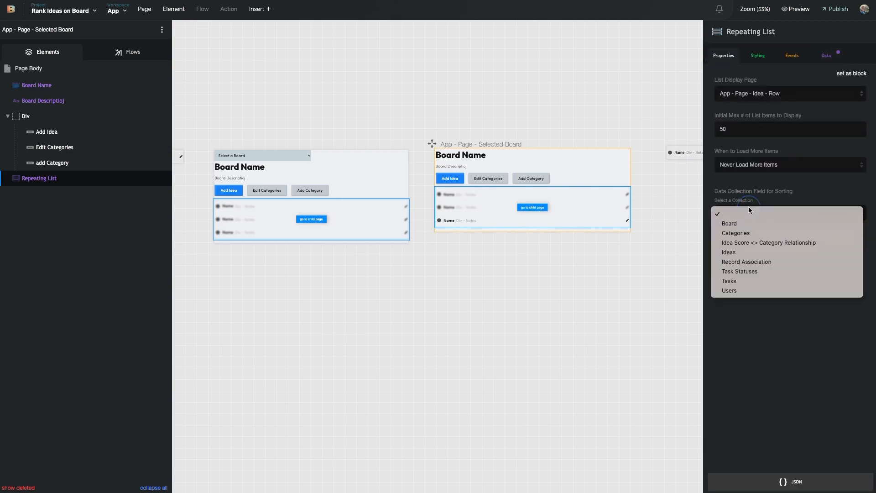
{"action": "left_click", "coordinate": [751, 253]}
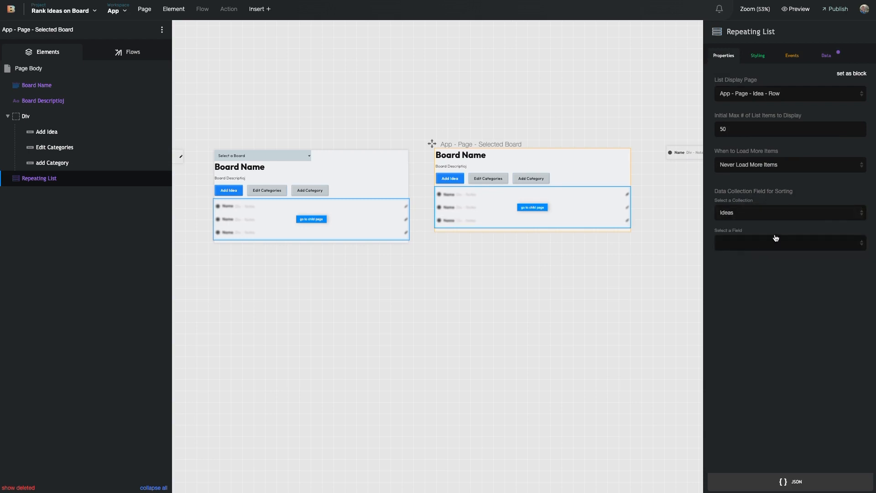
{"action": "left_click", "coordinate": [775, 244]}
{"action": "key", "text": "Down"}
{"action": "key", "text": "Down"}
{"action": "key", "text": "Down"}
{"action": "key", "text": "Down"}
{"action": "key", "text": "Down"}
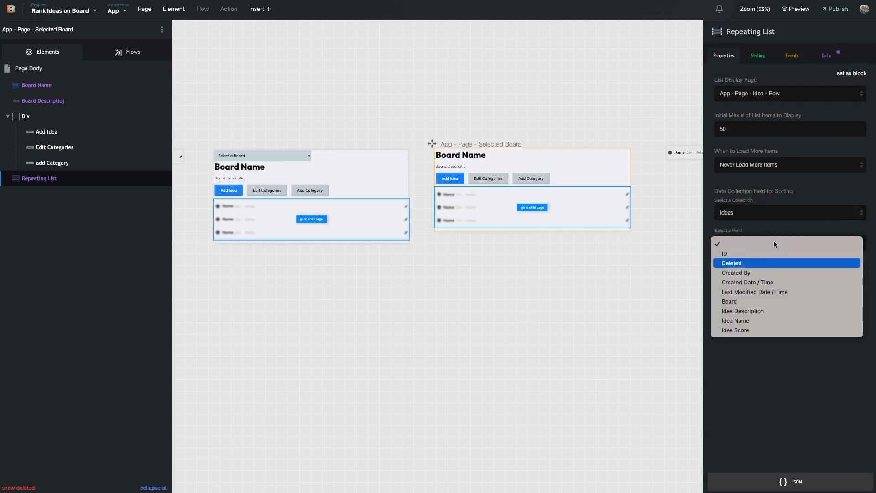
{"action": "key", "text": "Down"}
{"action": "key", "text": "Down"}
{"action": "key", "text": "Down"}
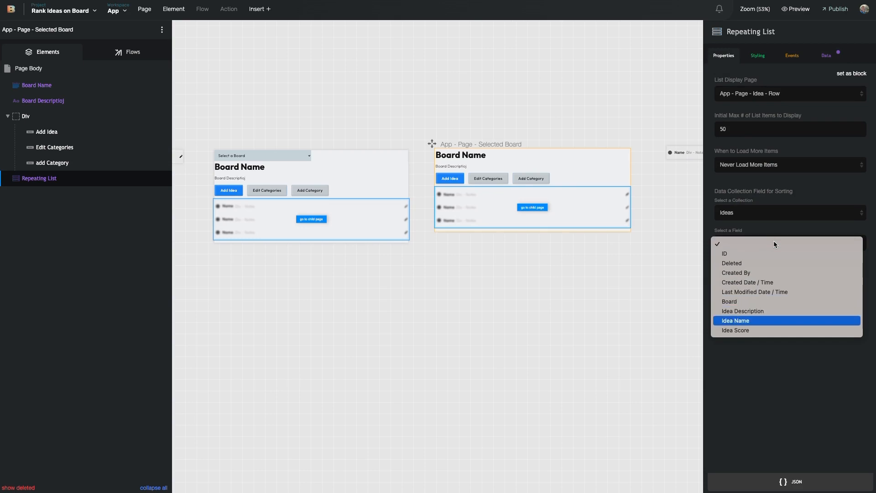
{"action": "left_click", "coordinate": [760, 330]}
{"action": "left_click", "coordinate": [817, 280]}
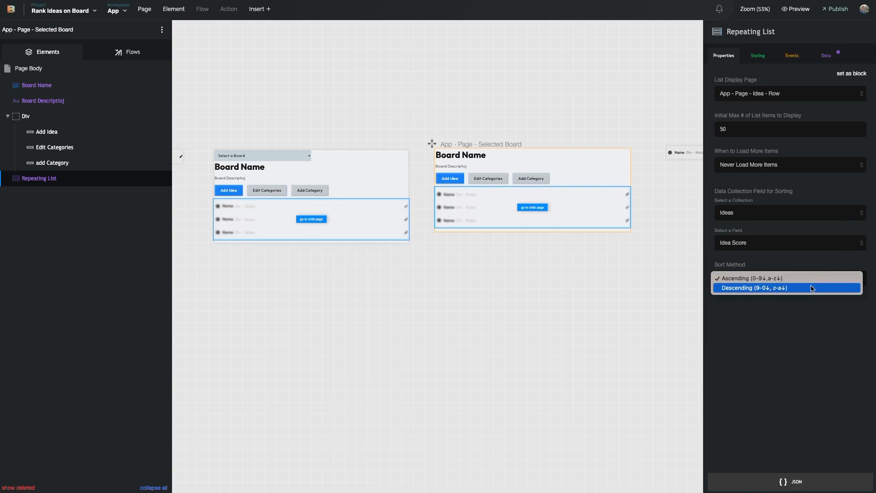
{"action": "left_click", "coordinate": [811, 288]}
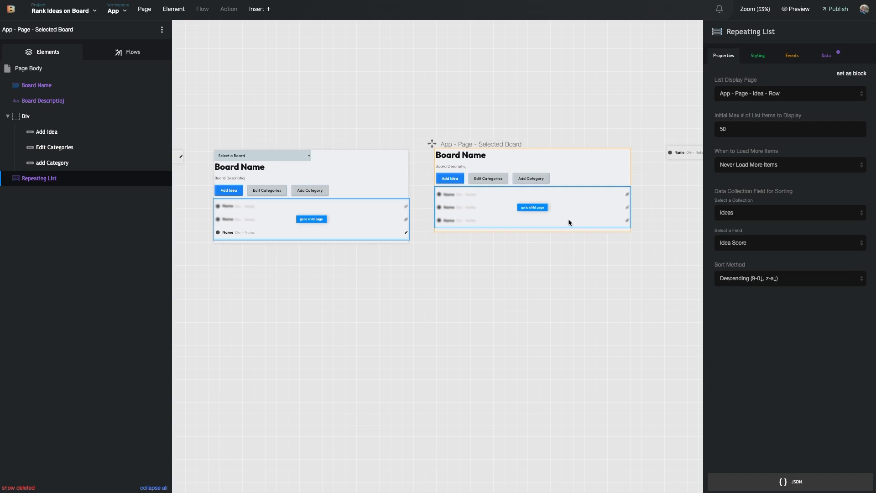
{"action": "left_click", "coordinate": [556, 238]}
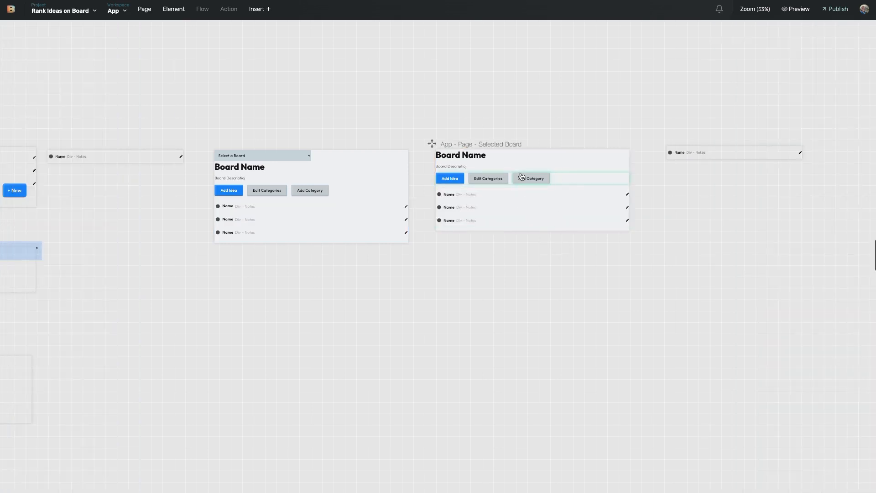
Scroll the canvas right and open the App - Page - Idea - Row page for editing
{"action": "scroll", "coordinate": [562, 177], "scroll_direction": "right", "scroll_amount": 3}
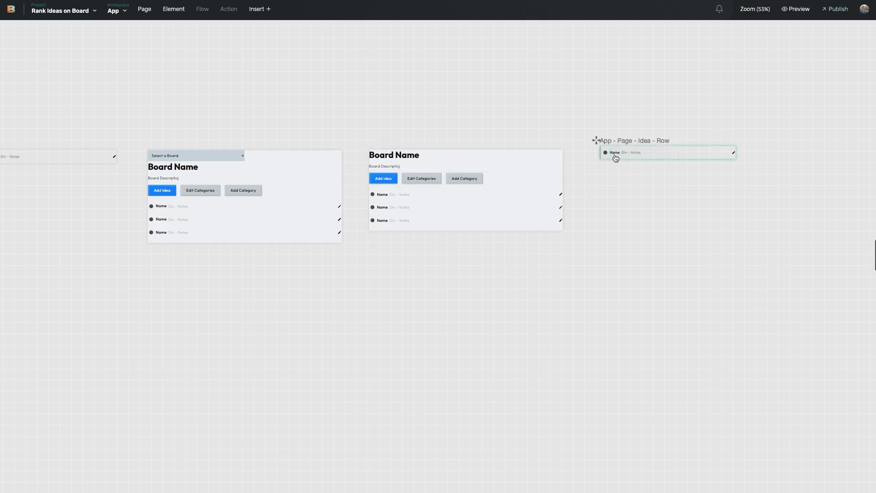
{"action": "scroll", "coordinate": [616, 158], "scroll_direction": "right", "scroll_amount": 4}
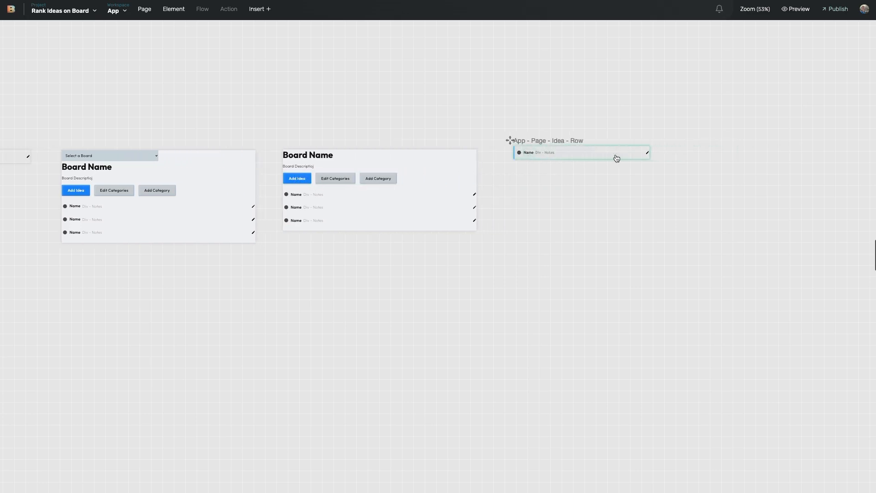
{"action": "left_click", "coordinate": [520, 157]}
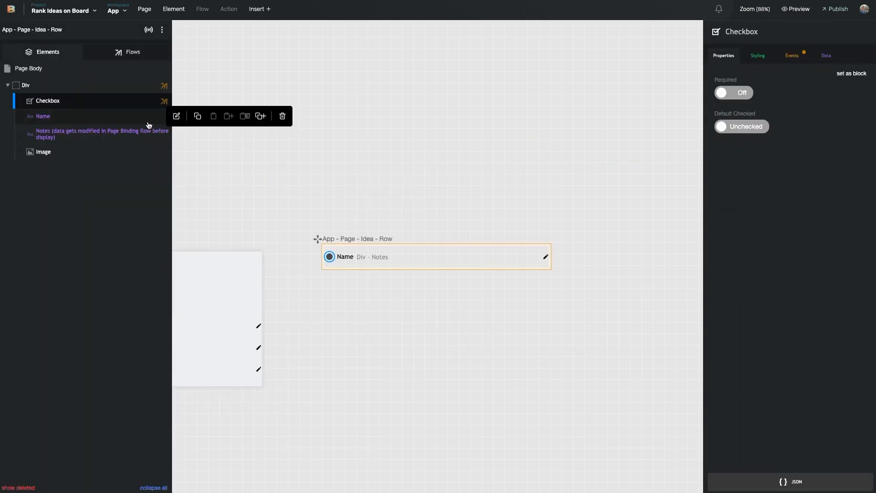
Delete the Checkbox from the Idea - Row page
{"action": "mouse_move", "coordinate": [80, 104]}
{"action": "left_click", "coordinate": [282, 100]}
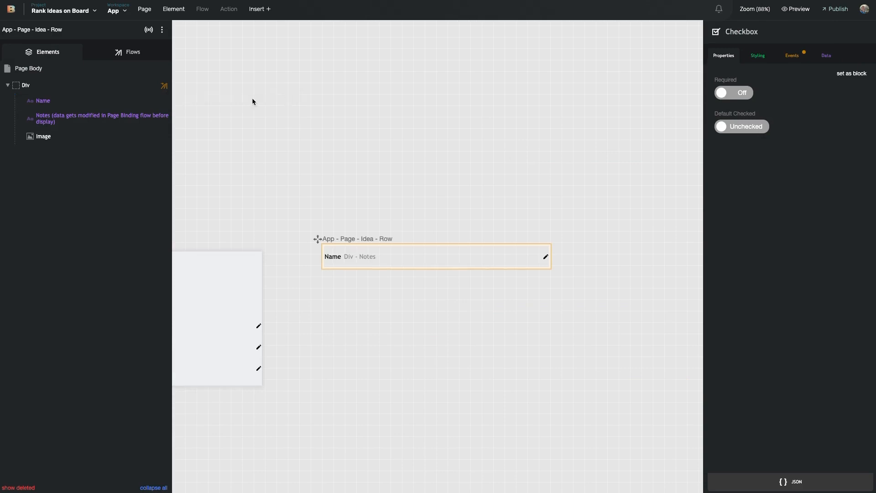
{"action": "left_click", "coordinate": [336, 257]}
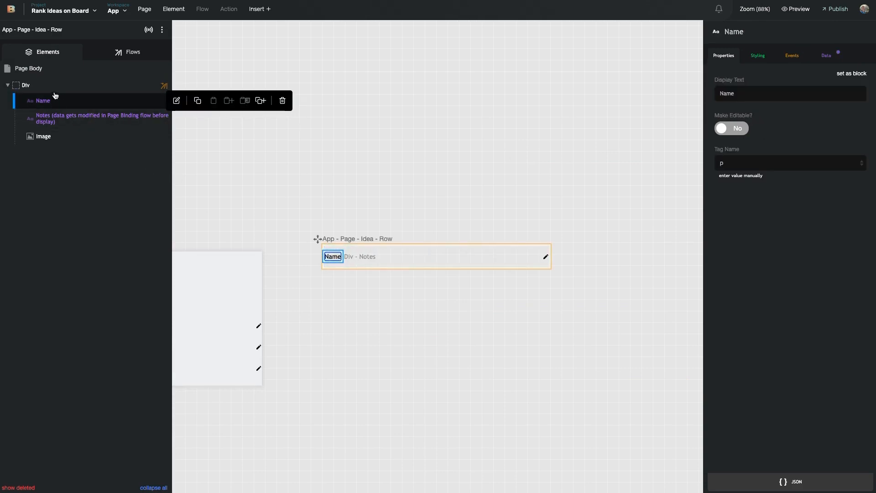
Add a new Div inside the row's outer container and move Name and Notes into it
{"action": "mouse_move", "coordinate": [78, 121]}
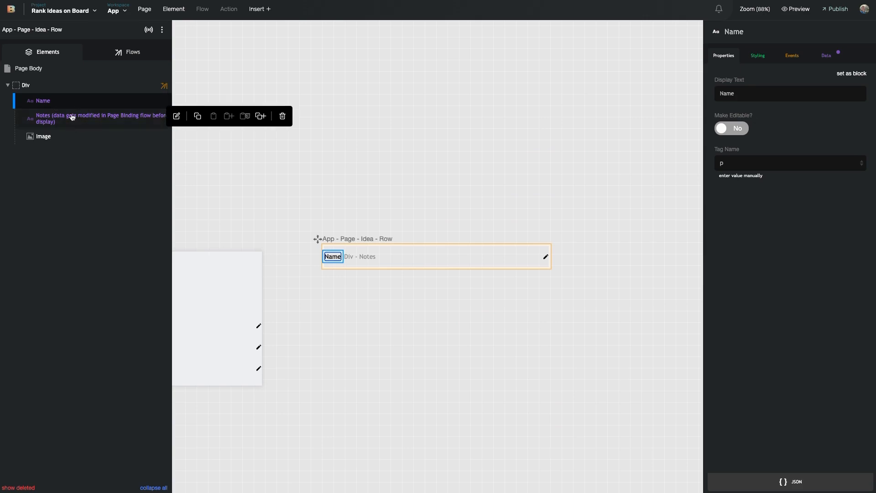
{"action": "left_click", "coordinate": [58, 86]}
{"action": "left_click", "coordinate": [176, 86]}
{"action": "left_click_drag", "start_coordinate": [296, 200], "coordinate": [125, 94]}
{"action": "left_click_drag", "start_coordinate": [65, 115], "coordinate": [76, 100]}
{"action": "left_click_drag", "start_coordinate": [75, 132], "coordinate": [72, 101]}
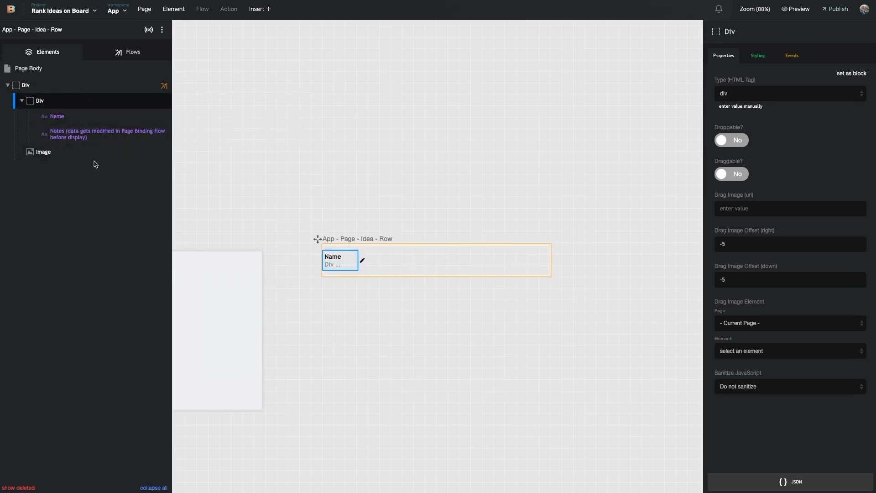
{"action": "left_click", "coordinate": [83, 134]}
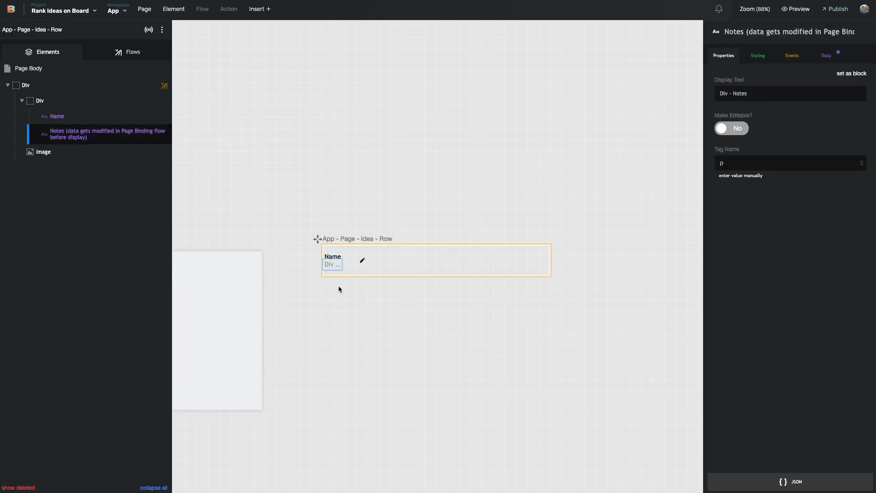
{"action": "mouse_move", "coordinate": [63, 135]}
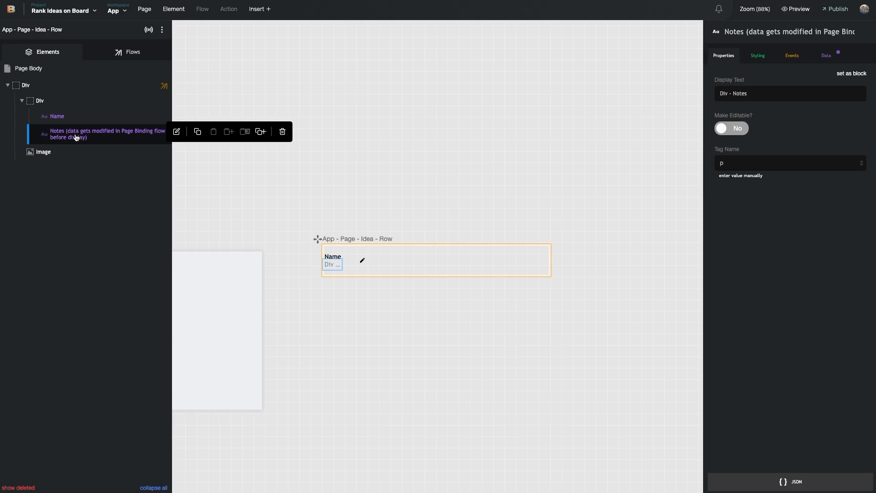
Rename the new inner div to 'Div - Idea'
{"action": "left_click", "coordinate": [68, 102]}
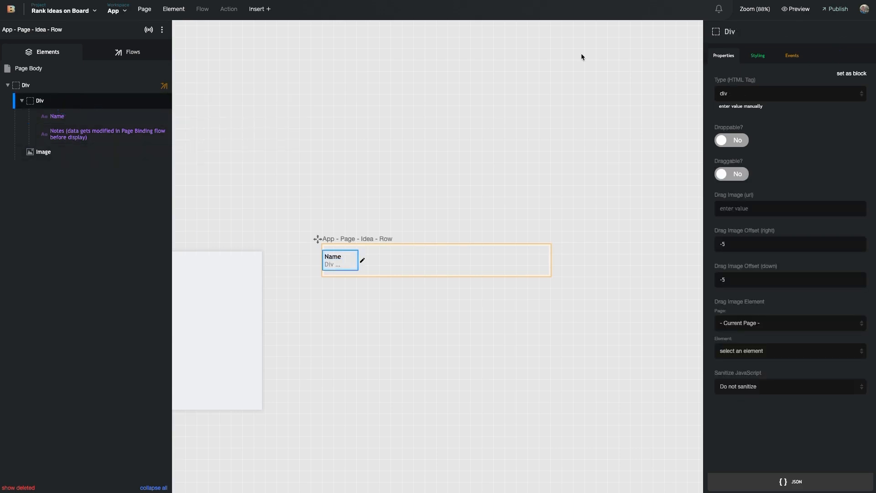
{"action": "left_click", "coordinate": [772, 33]}
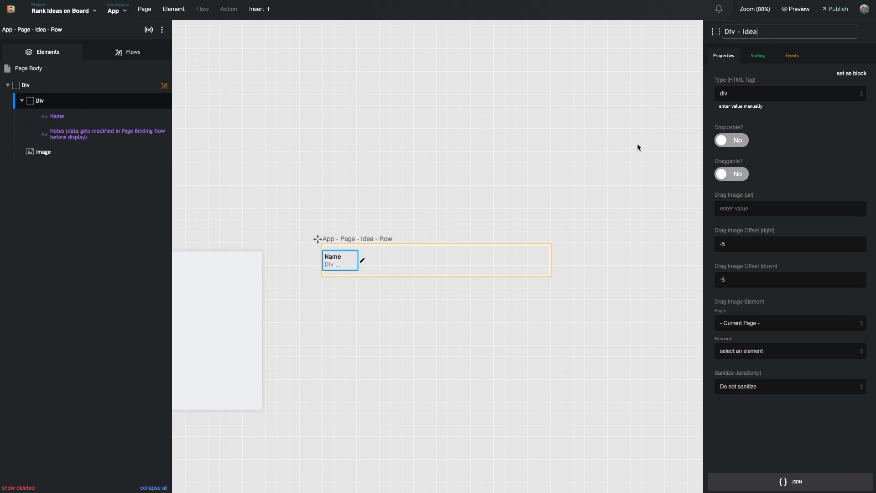
{"action": "key", "text": "Return"}
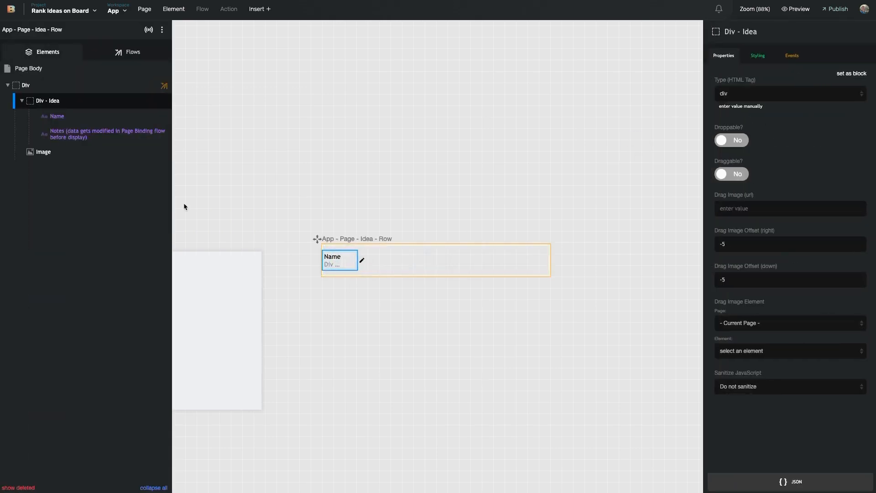
{"action": "left_click", "coordinate": [759, 55]}
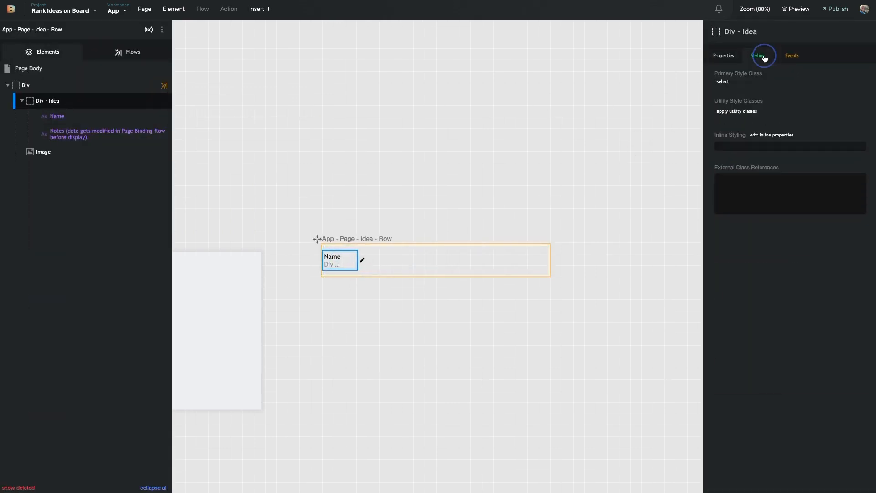
Add an inline width of 200 px to the Div - Idea container
{"action": "left_click", "coordinate": [757, 136]}
{"action": "left_click", "coordinate": [837, 96]}
{"action": "type", "text": "wi"}
{"action": "scroll", "coordinate": [786, 256], "scroll_direction": "down", "scroll_amount": 3}
{"action": "left_click", "coordinate": [784, 272]}
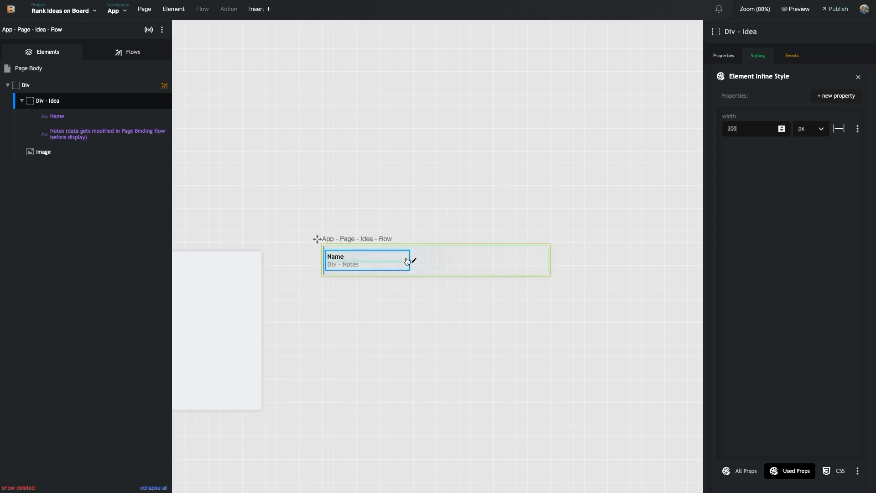
{"action": "mouse_move", "coordinate": [80, 104]}
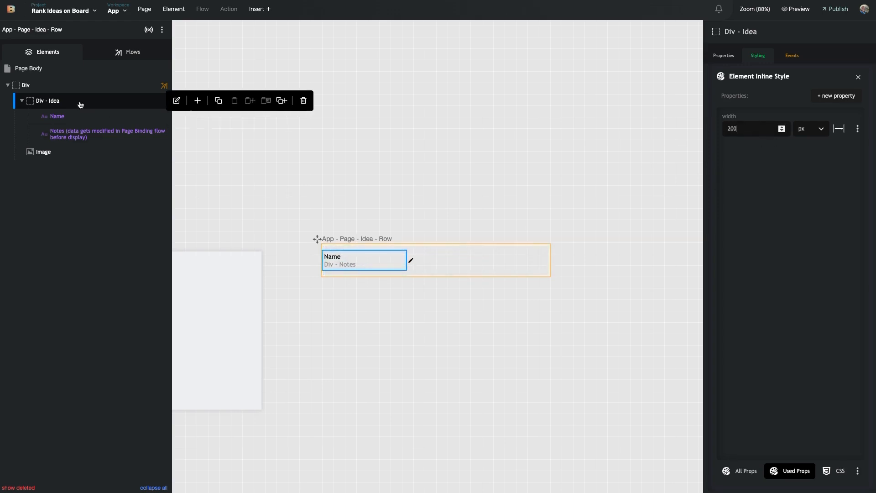
Bind the Name text to the Ideas collection's Idea Name field
{"action": "left_click", "coordinate": [336, 256]}
{"action": "left_click", "coordinate": [827, 55]}
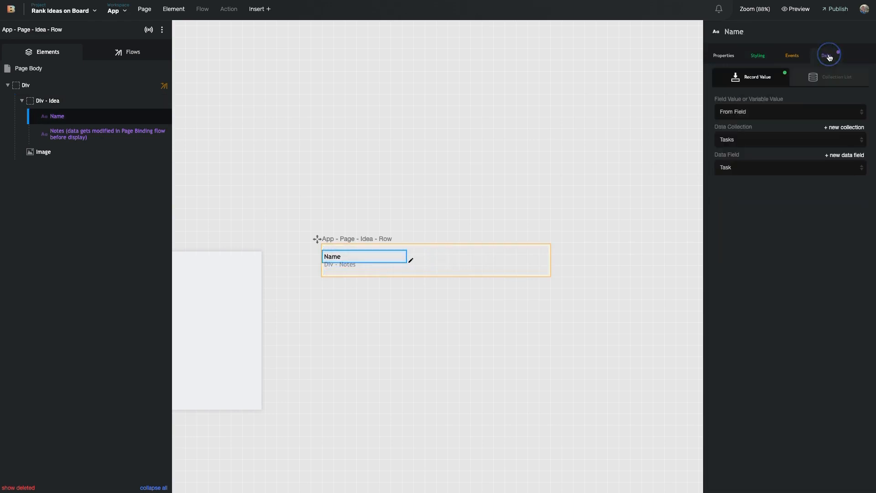
{"action": "left_click", "coordinate": [758, 147]}
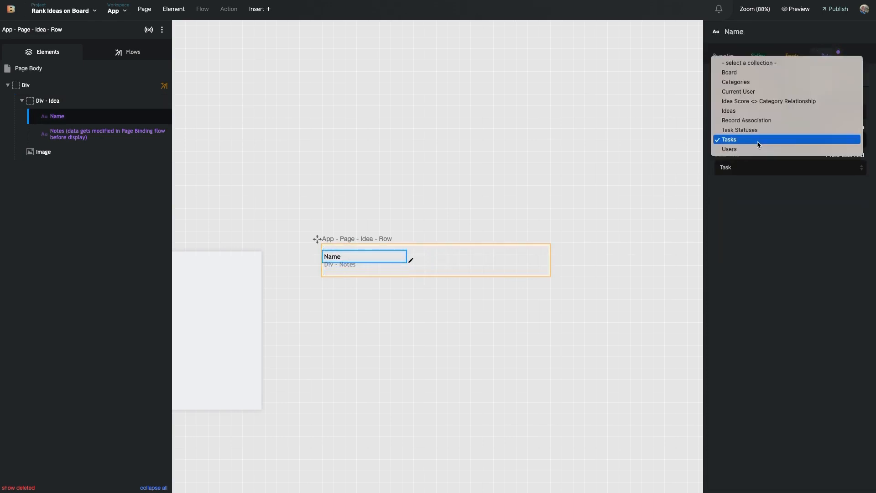
{"action": "left_click", "coordinate": [768, 113]}
{"action": "left_click", "coordinate": [751, 167]}
{"action": "left_click", "coordinate": [749, 245]}
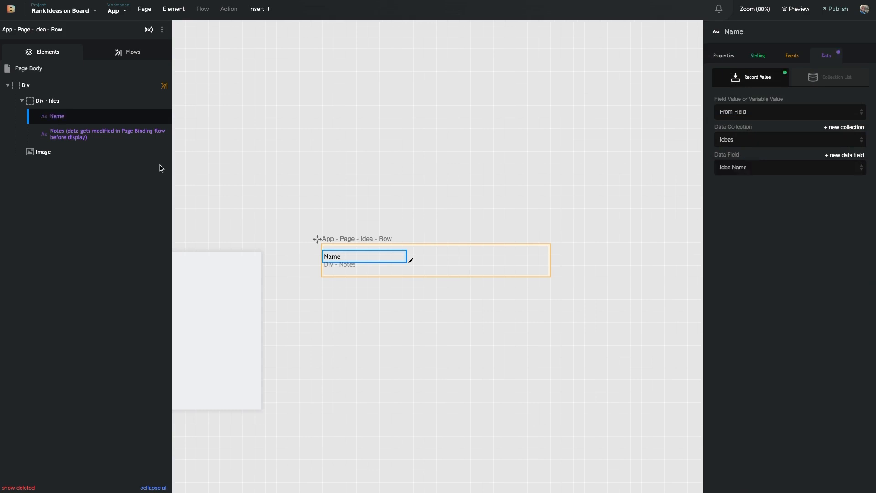
Bind the Notes text to the Ideas collection's Idea Description field
{"action": "left_click", "coordinate": [105, 133]}
{"action": "left_click", "coordinate": [768, 137]}
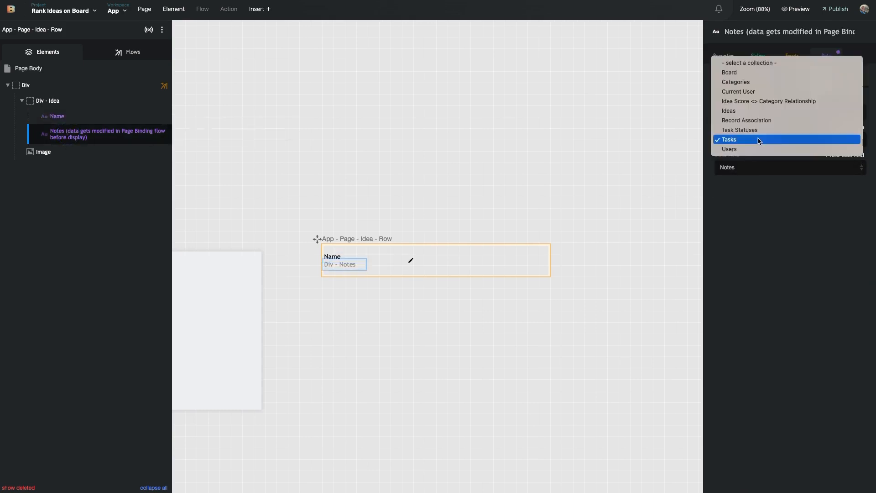
{"action": "left_click", "coordinate": [753, 111]}
{"action": "left_click", "coordinate": [751, 168]}
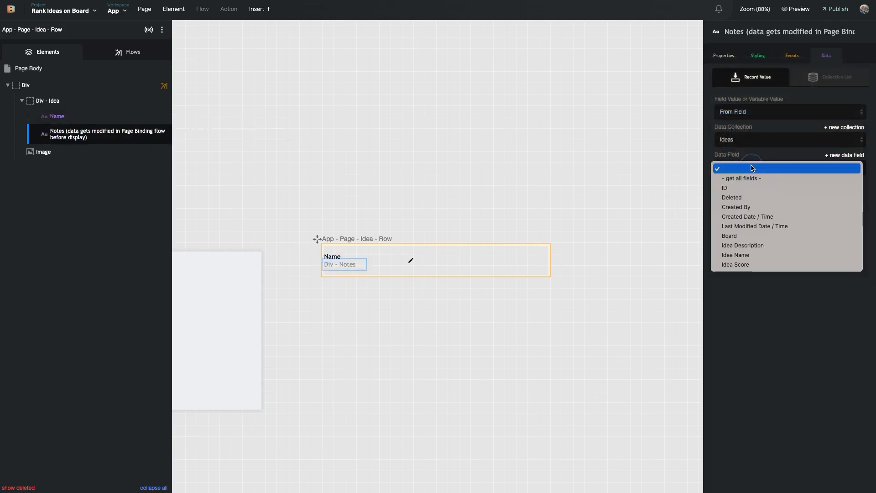
{"action": "left_click", "coordinate": [753, 246]}
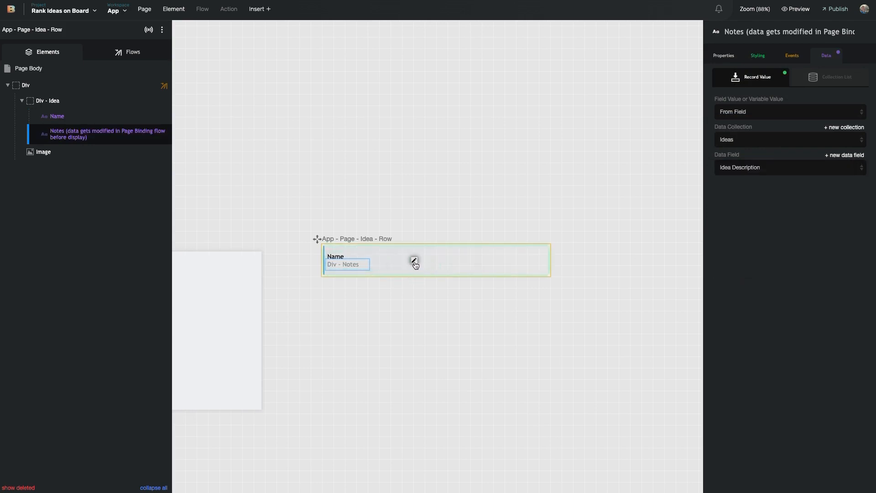
{"action": "left_click", "coordinate": [94, 152]}
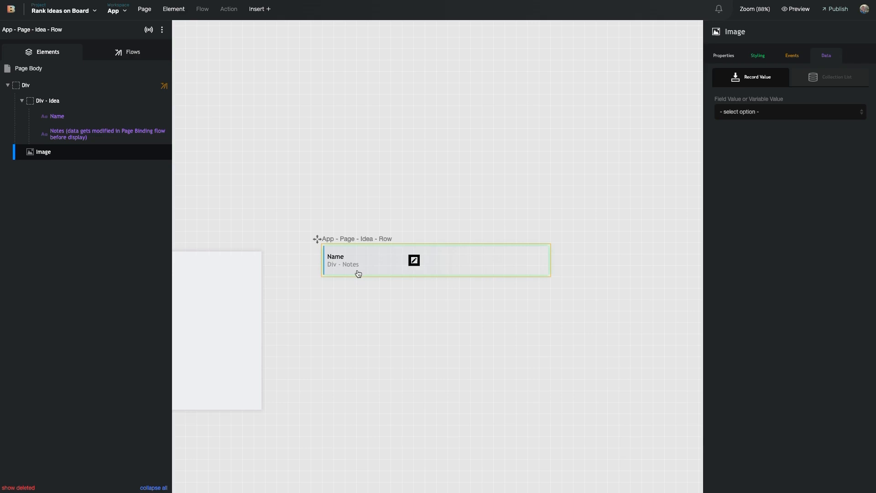
Move the Image directly under the row's outer Div, above Div - Idea
{"action": "left_click_drag", "start_coordinate": [39, 151], "coordinate": [61, 101]}
{"action": "left_click", "coordinate": [339, 287]}
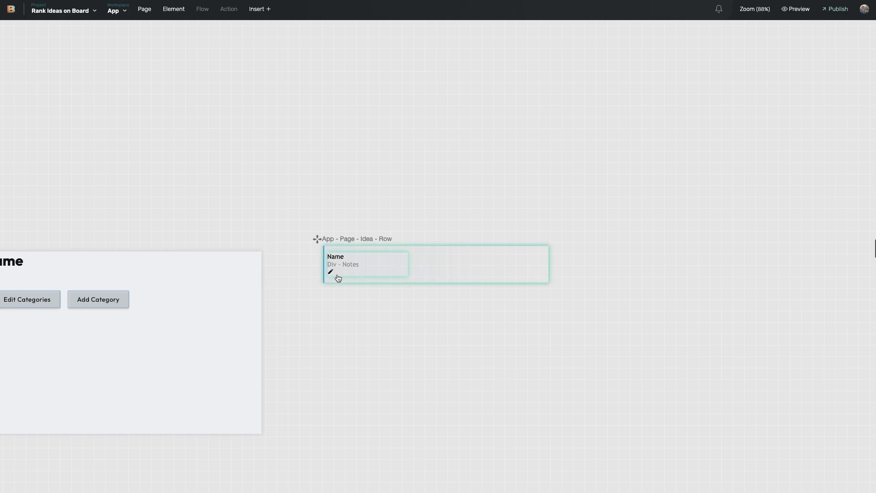
{"action": "left_click", "coordinate": [331, 274]}
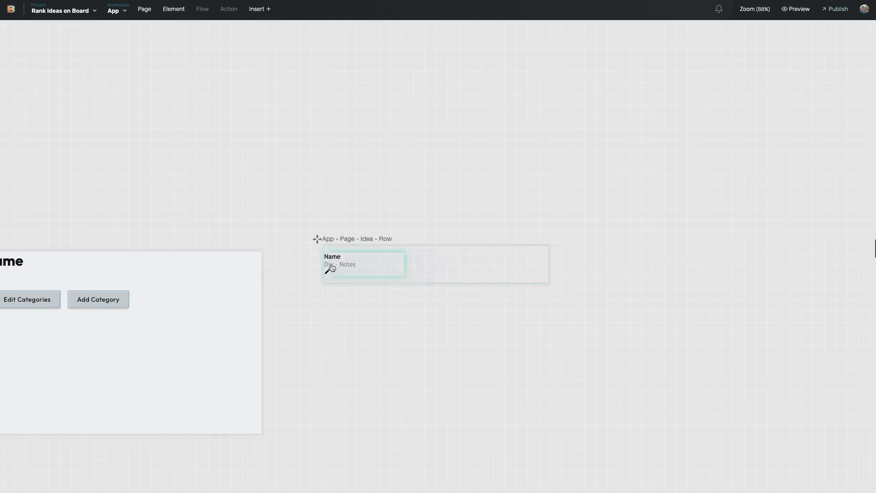
{"action": "left_click_drag", "start_coordinate": [78, 154], "coordinate": [79, 96]}
{"action": "left_click", "coordinate": [361, 284]}
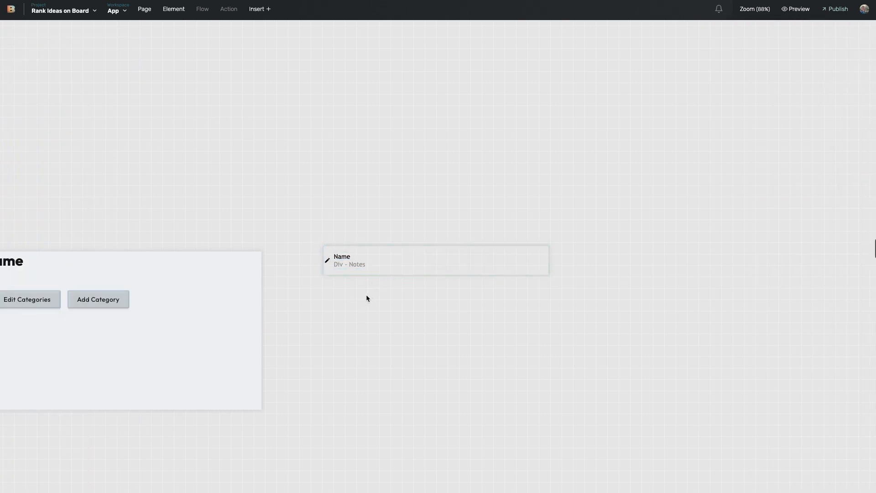
Delete the stray new page created by accident
{"action": "left_click", "coordinate": [431, 272]}
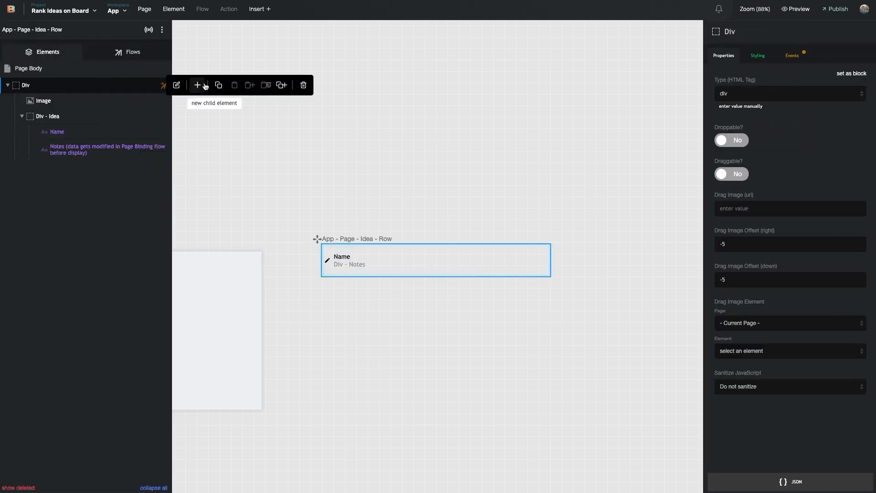
{"action": "left_click", "coordinate": [196, 85]}
{"action": "left_click_drag", "start_coordinate": [295, 203], "coordinate": [85, 88]}
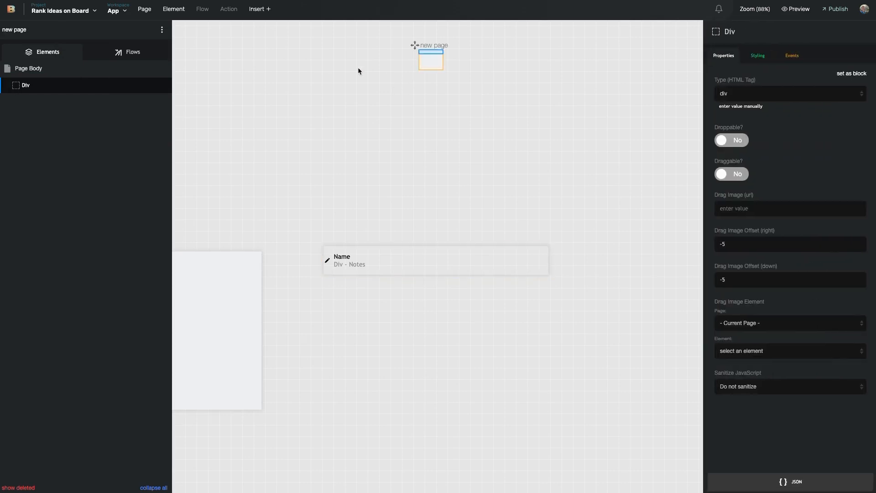
{"action": "left_click", "coordinate": [161, 29]}
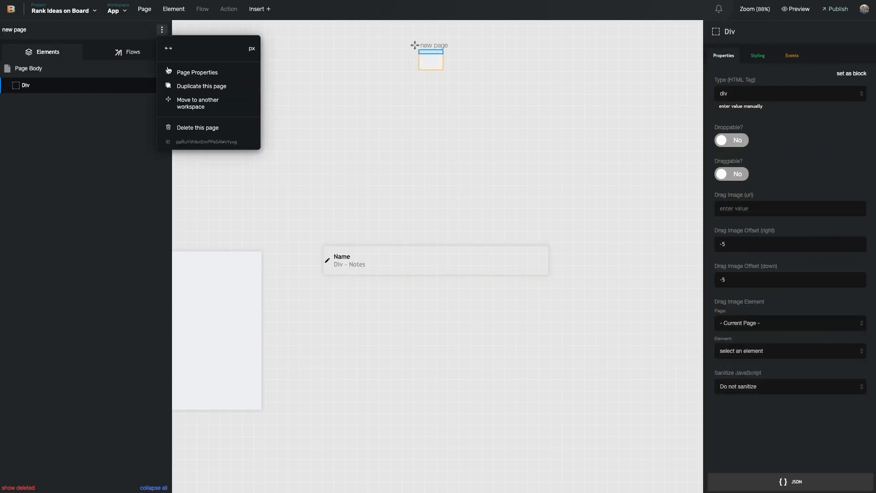
{"action": "left_click", "coordinate": [195, 125]}
{"action": "left_click", "coordinate": [446, 238]}
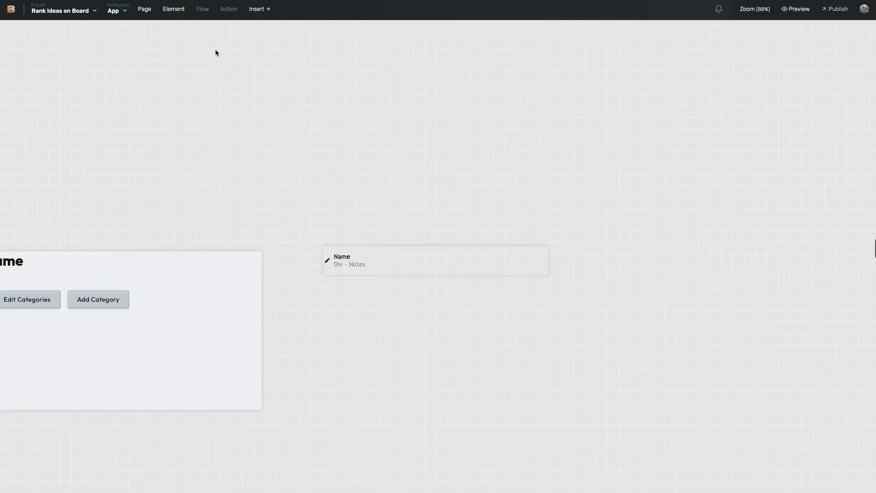
Insert a Repeating List into the Idea row
{"action": "left_click", "coordinate": [254, 11]}
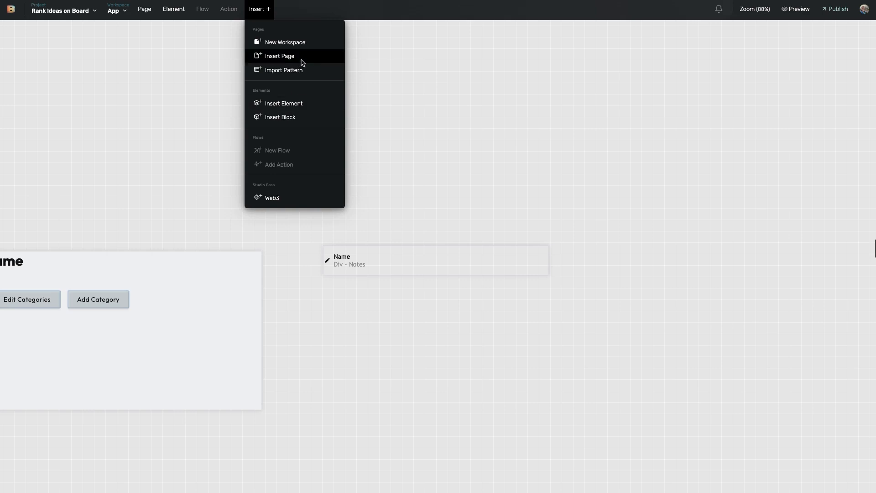
{"action": "left_click", "coordinate": [288, 103]}
{"action": "type", "text": "repeat"}
{"action": "left_click_drag", "start_coordinate": [297, 133], "coordinate": [428, 261]}
Add a blank page named 'Category / Idea Relationship Score', then reposition it and make it narrower
{"action": "mouse_move", "coordinate": [61, 169]}
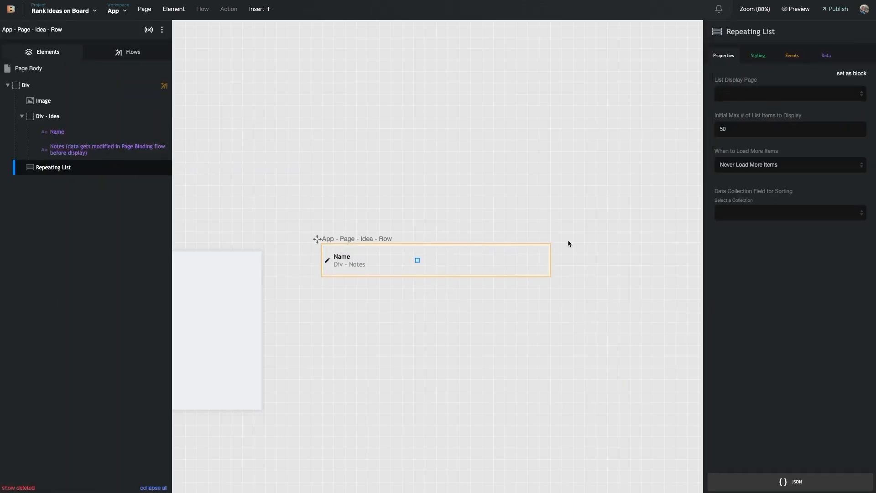
{"action": "left_click", "coordinate": [144, 9]}
{"action": "left_click", "coordinate": [151, 29]}
{"action": "left_click_drag", "start_coordinate": [330, 156], "coordinate": [630, 264]}
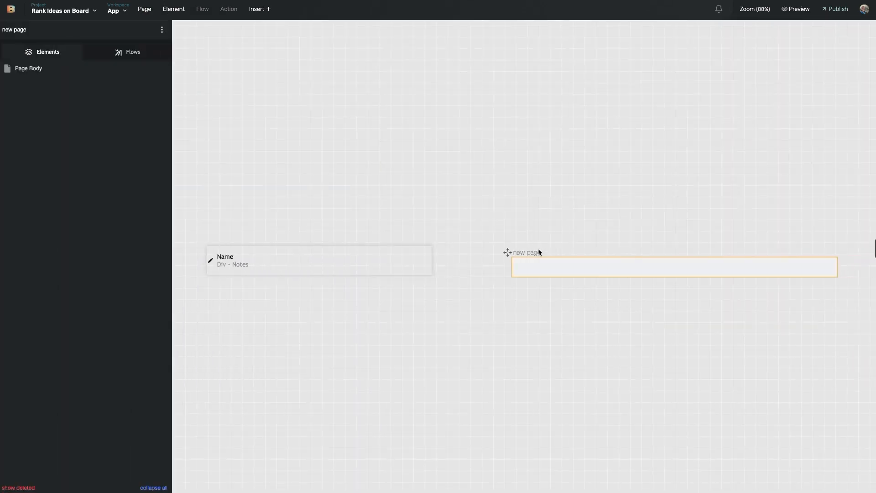
{"action": "double_click", "coordinate": [525, 252]}
{"action": "type", "text": "Cr"}
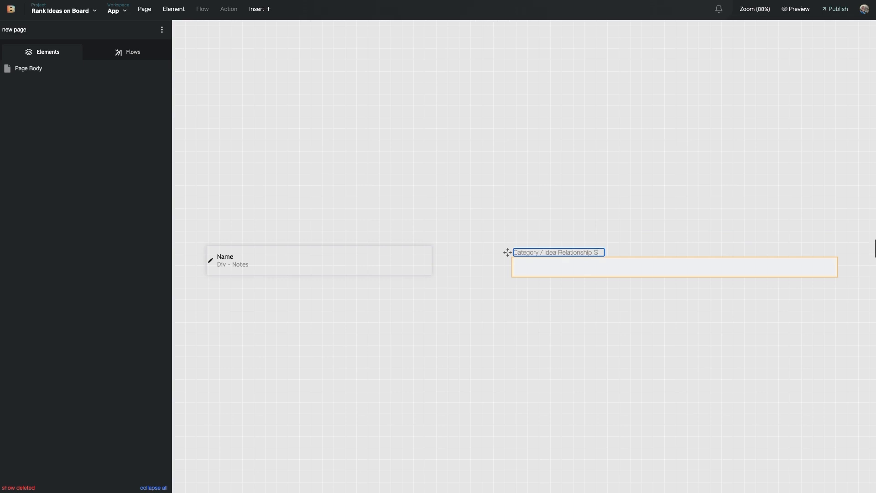
{"action": "left_click", "coordinate": [565, 277]}
{"action": "left_click", "coordinate": [556, 273]}
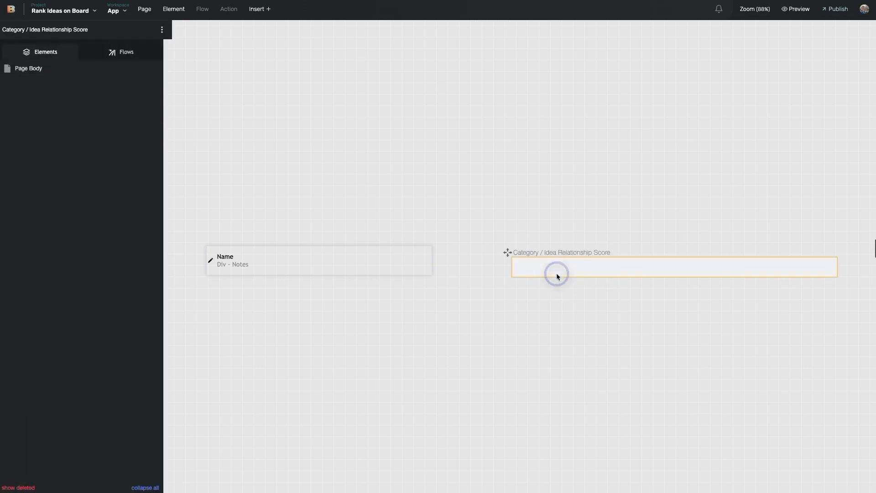
{"action": "left_click_drag", "start_coordinate": [508, 253], "coordinate": [497, 242]}
{"action": "left_click_drag", "start_coordinate": [826, 260], "coordinate": [589, 258]}
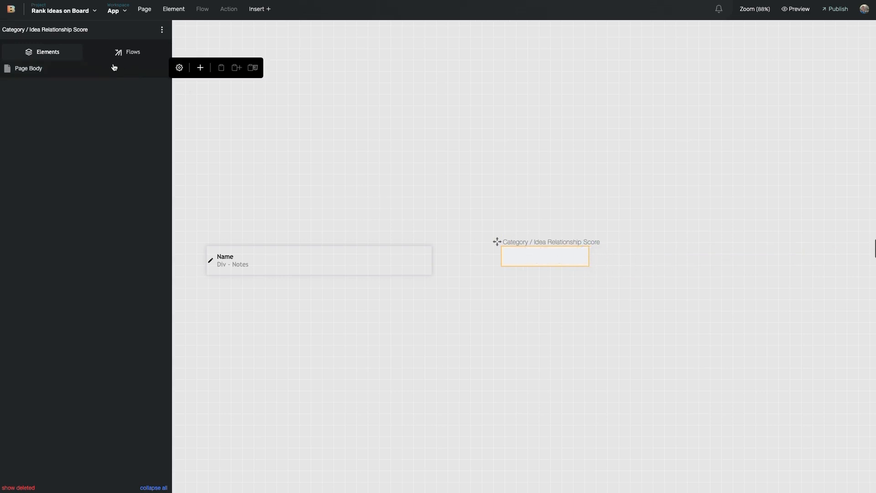
Add a Text Input to the Category / Idea Relationship Score page body
{"action": "left_click", "coordinate": [225, 200]}
{"action": "scroll", "coordinate": [324, 275], "scroll_direction": "left", "scroll_amount": 15}
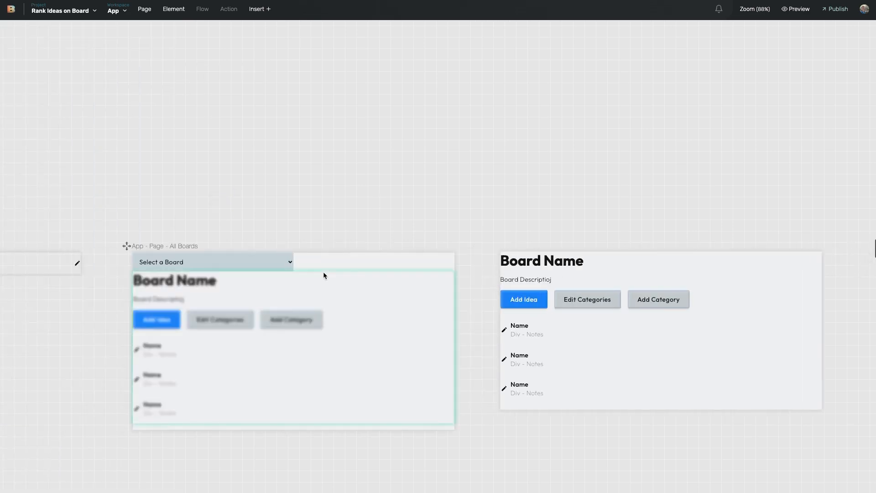
{"action": "scroll", "coordinate": [324, 275], "scroll_direction": "left", "scroll_amount": 15}
{"action": "scroll", "coordinate": [325, 274], "scroll_direction": "down", "scroll_amount": 5}
{"action": "scroll", "coordinate": [325, 272], "scroll_direction": "right", "scroll_amount": 15}
{"action": "left_click", "coordinate": [479, 137]}
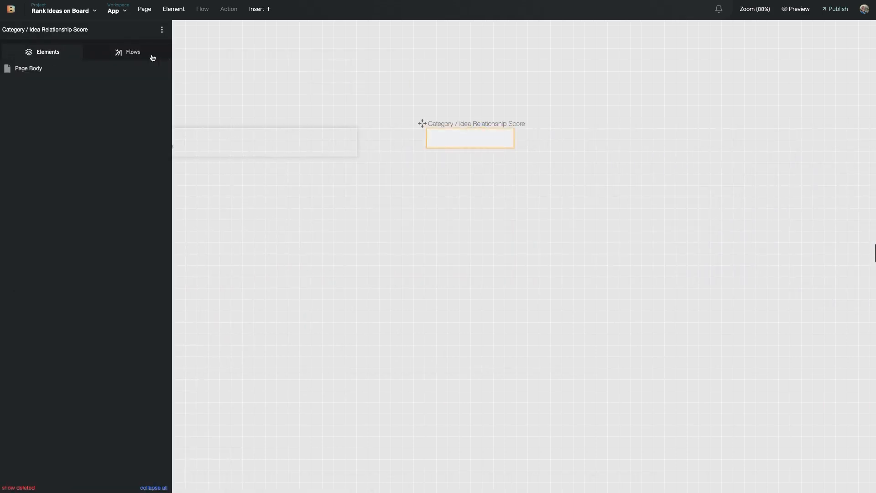
{"action": "left_click", "coordinate": [199, 67]}
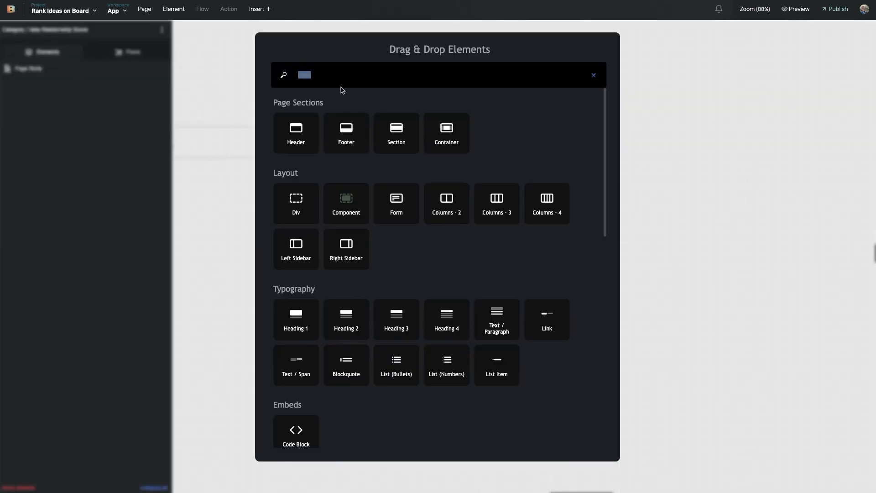
{"action": "type", "text": "tex"}
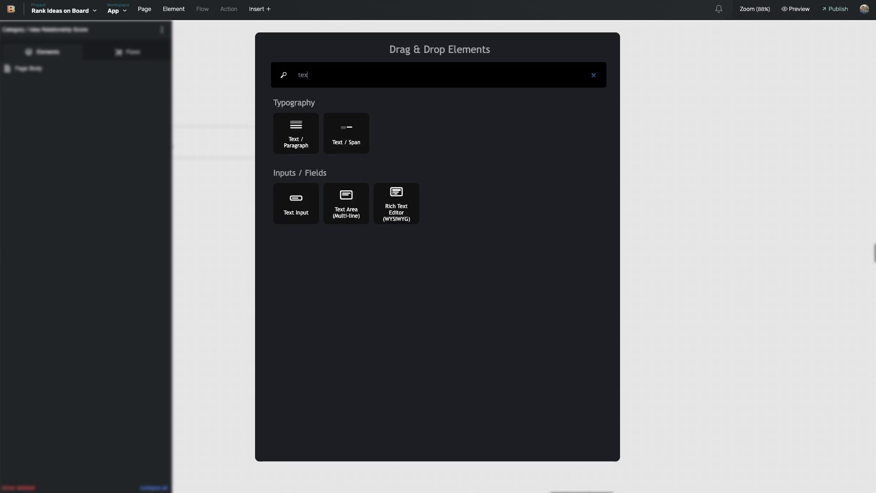
{"action": "left_click", "coordinate": [294, 204]}
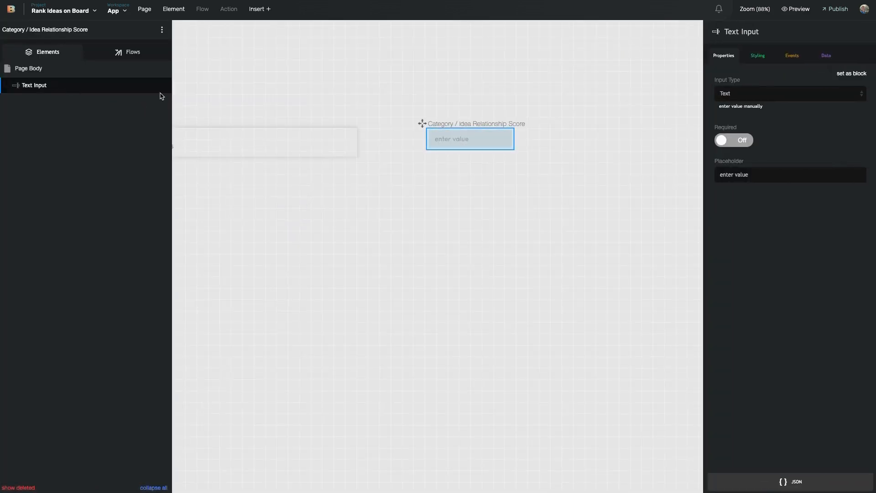
Wrap the Text Input in a Div and add a Text / Paragraph inside it
{"action": "left_click", "coordinate": [200, 68]}
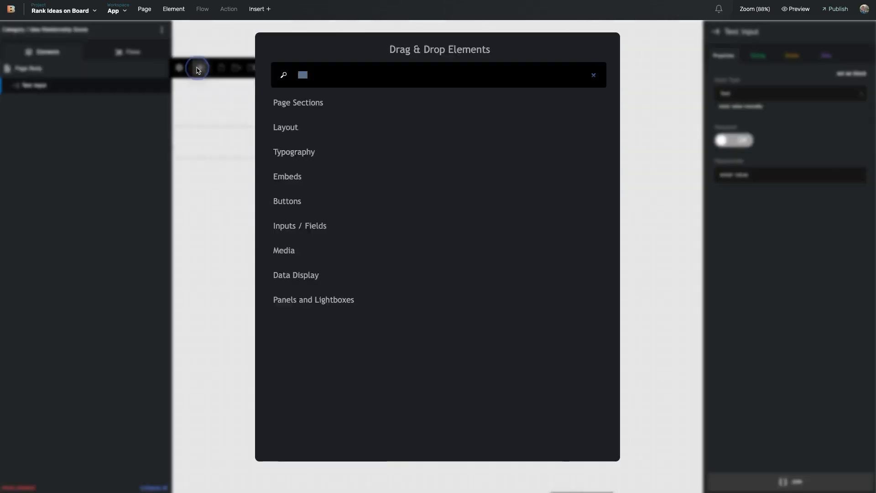
{"action": "left_click_drag", "start_coordinate": [307, 196], "coordinate": [49, 87]}
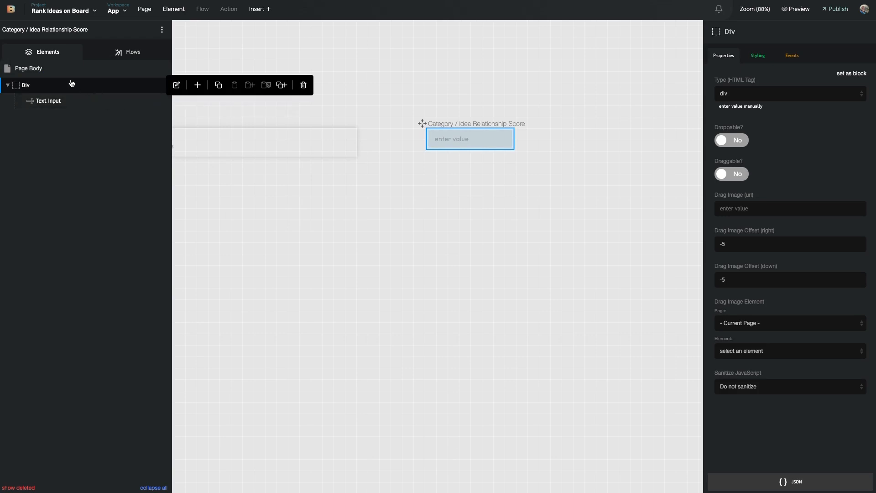
{"action": "left_click", "coordinate": [196, 87]}
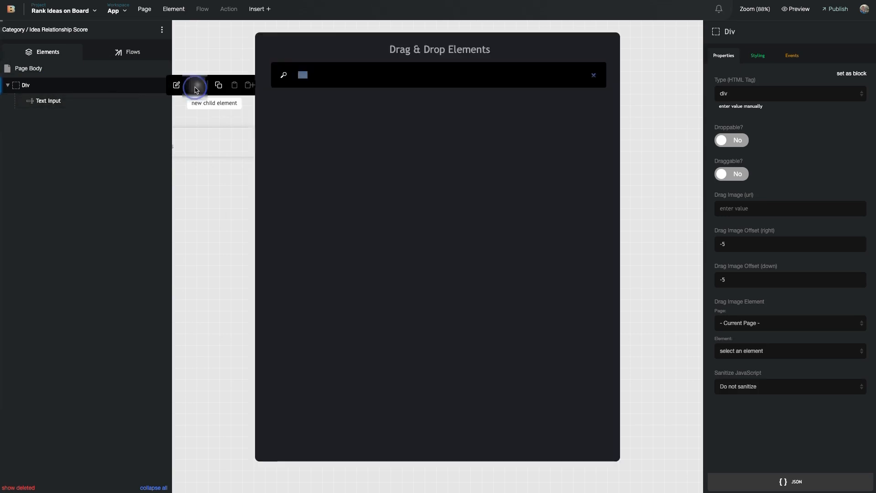
{"action": "type", "text": "tex"}
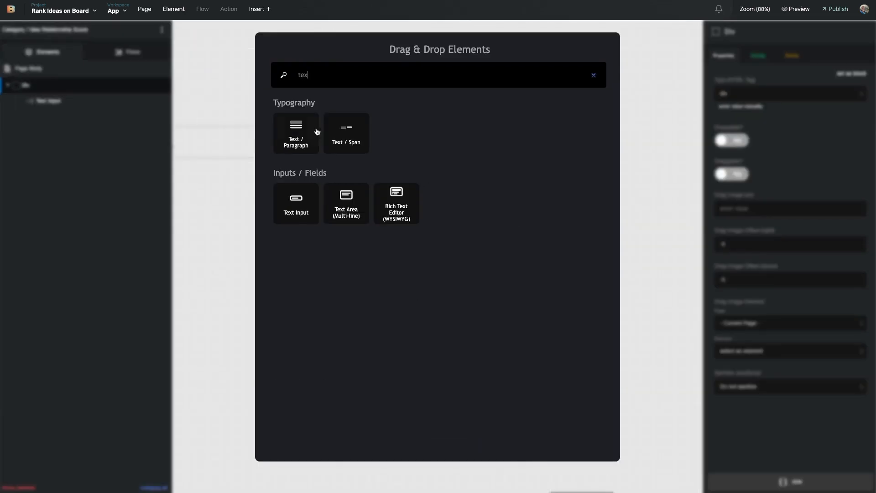
{"action": "left_click_drag", "start_coordinate": [309, 145], "coordinate": [127, 98]}
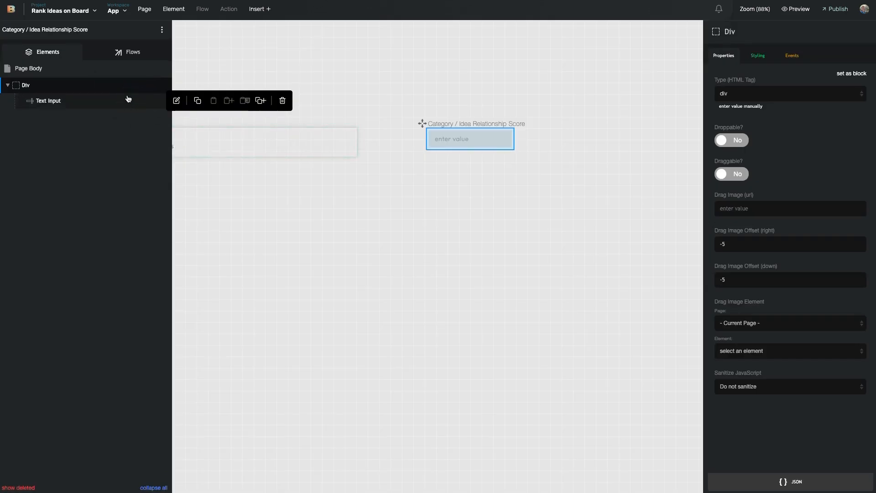
{"action": "left_click", "coordinate": [195, 85]}
{"action": "type", "text": "text"}
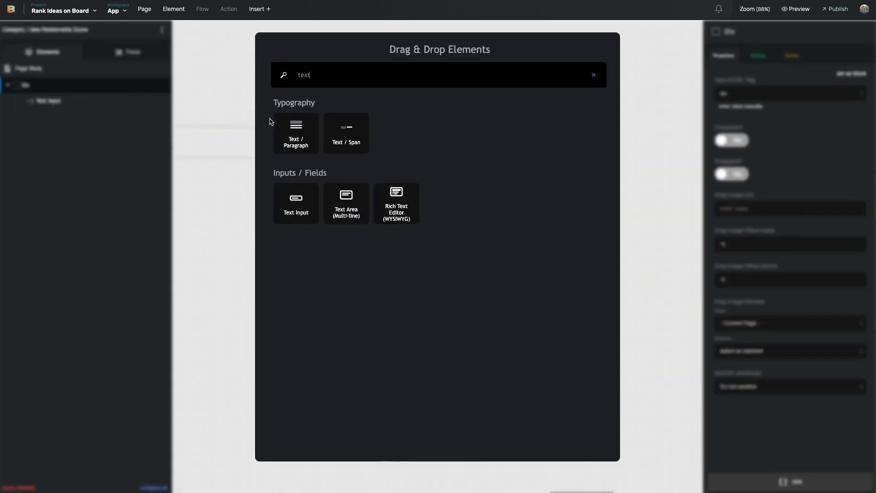
{"action": "left_click_drag", "start_coordinate": [292, 127], "coordinate": [59, 94]}
Change the paragraph's display text to 'category'
{"action": "double_click", "coordinate": [447, 140]}
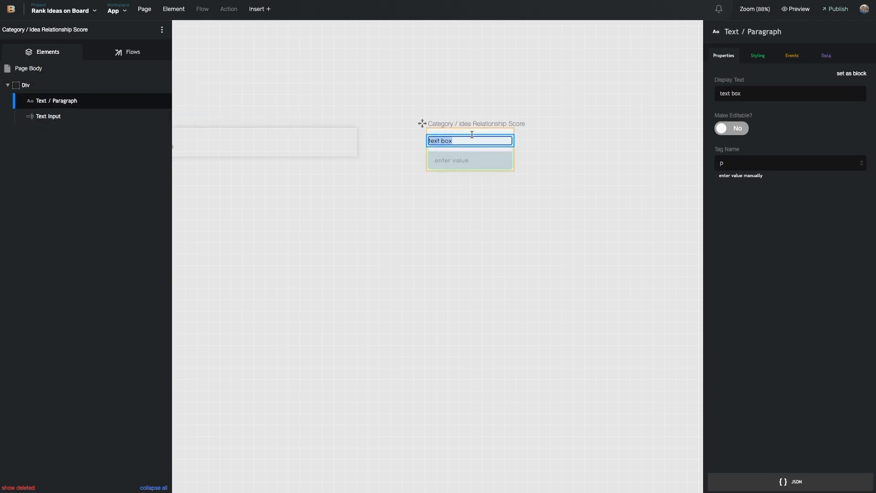
{"action": "left_click", "coordinate": [774, 87]}
{"action": "key", "text": "ctrl+a"}
{"action": "type", "text": "cate"}
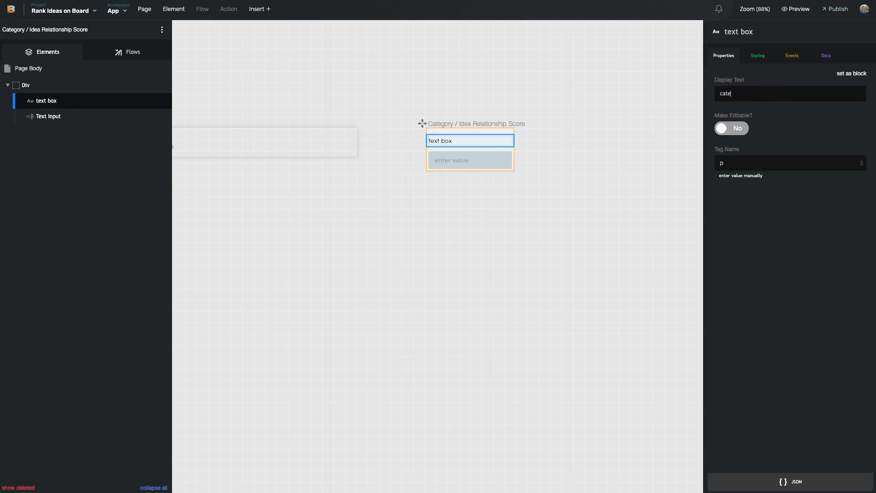
{"action": "type", "text": "gory"}
{"action": "left_click", "coordinate": [762, 75]}
Bind the label to Categories' Category Name field, then remove that binding again
{"action": "left_click", "coordinate": [826, 55]}
{"action": "left_click", "coordinate": [808, 117]}
{"action": "left_click", "coordinate": [793, 124]}
{"action": "left_click", "coordinate": [784, 139]}
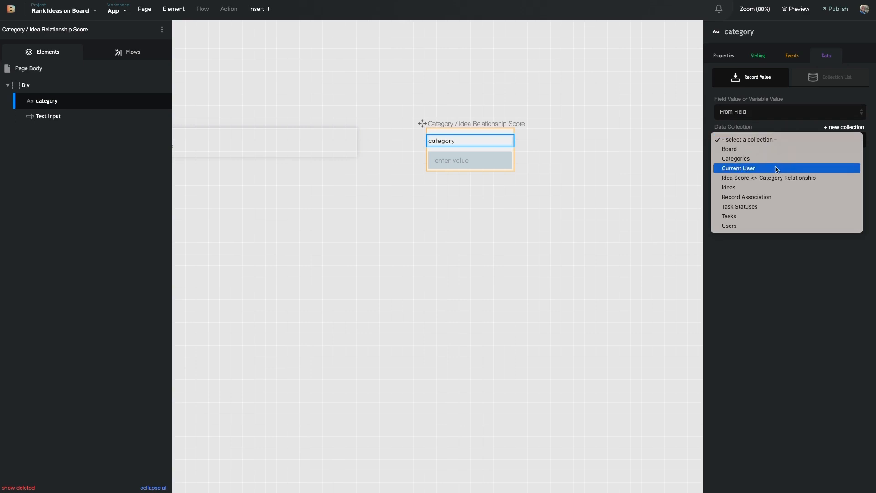
{"action": "left_click", "coordinate": [779, 159]}
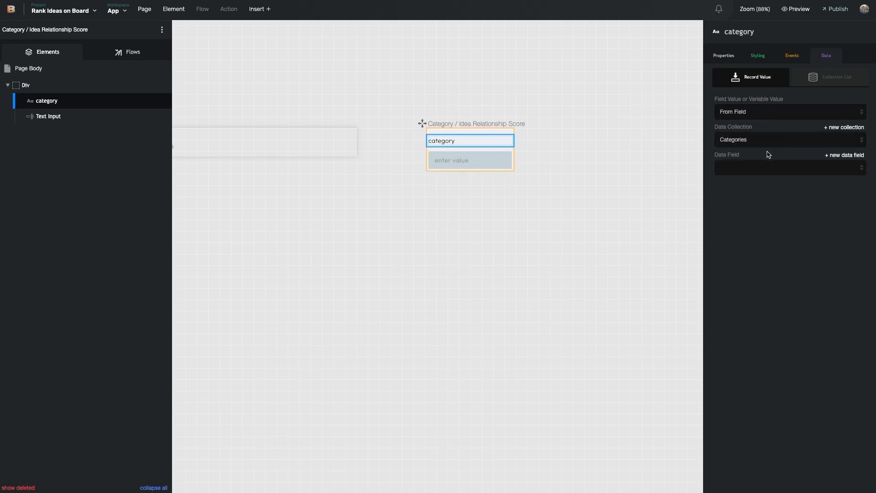
{"action": "left_click", "coordinate": [769, 167]}
{"action": "left_click", "coordinate": [741, 245]}
{"action": "left_click", "coordinate": [737, 117]}
{"action": "left_click", "coordinate": [739, 102]}
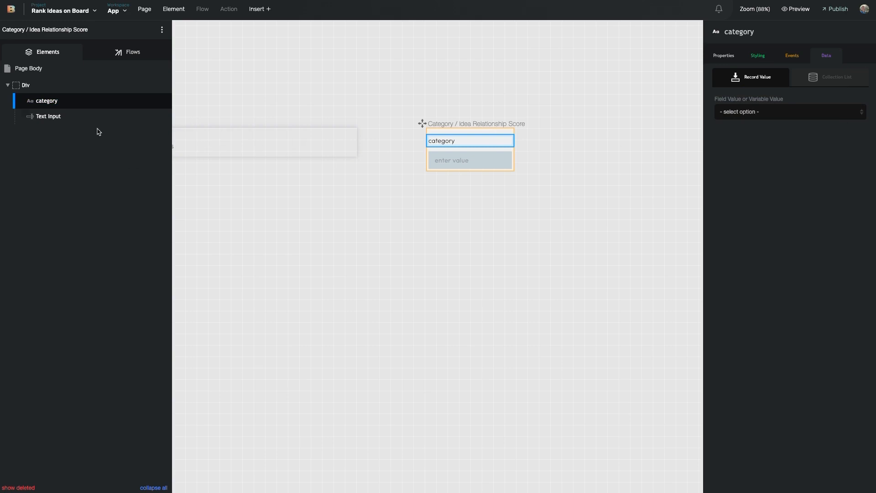
Bind the Text Input to the Score field of Idea Score <> Category Relationship
{"action": "left_click", "coordinate": [72, 115]}
{"action": "left_click", "coordinate": [779, 117]}
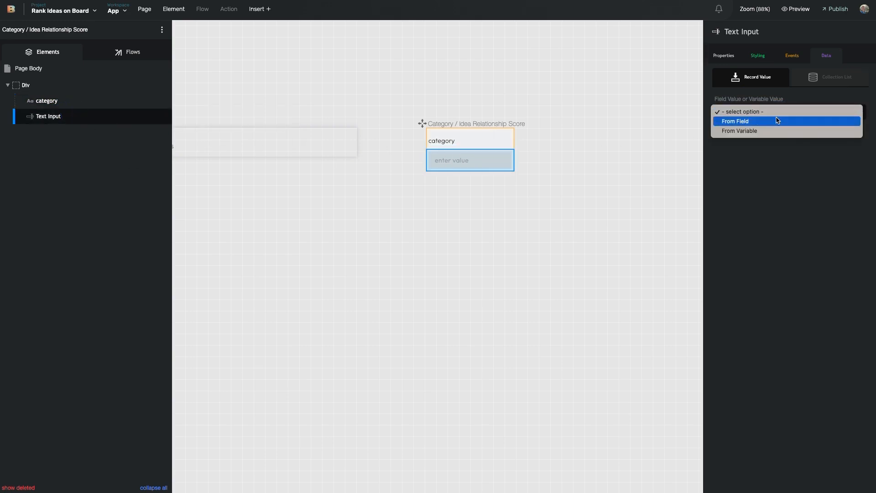
{"action": "left_click", "coordinate": [774, 122]}
{"action": "left_click", "coordinate": [776, 138]}
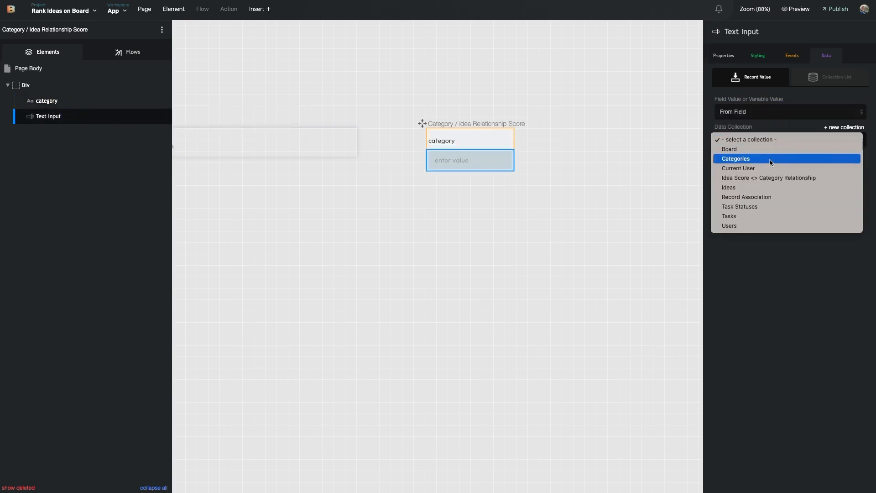
{"action": "left_click", "coordinate": [770, 178]}
{"action": "left_click", "coordinate": [779, 170]}
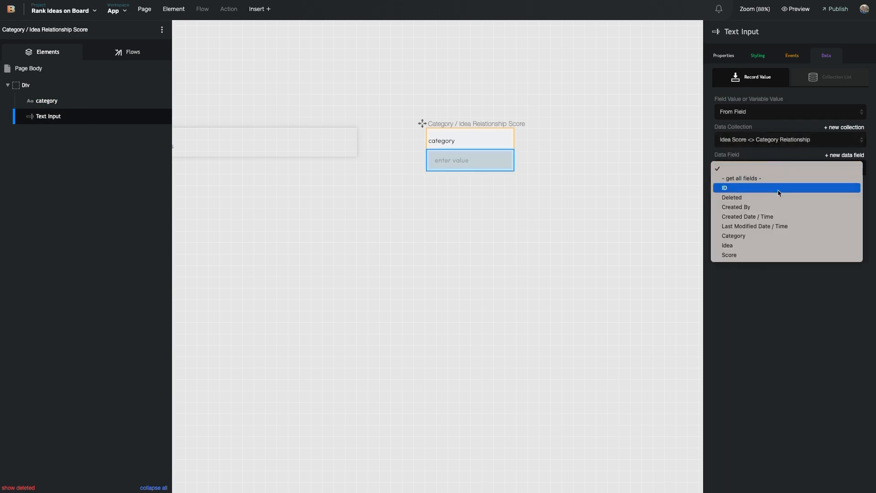
{"action": "left_click", "coordinate": [774, 255]}
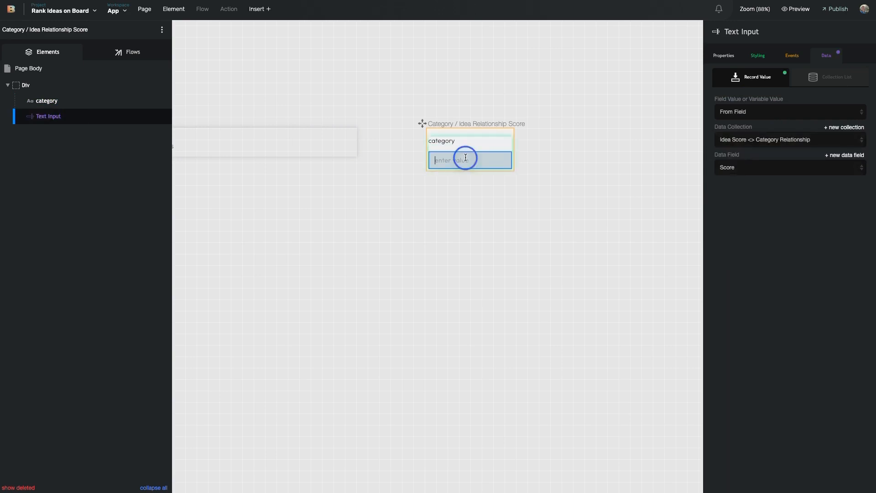
Delete the Text Input's placeholder text and select the Div
{"action": "left_click", "coordinate": [723, 55]}
{"action": "triple_click", "coordinate": [786, 180]}
{"action": "key", "text": "BackSpace"}
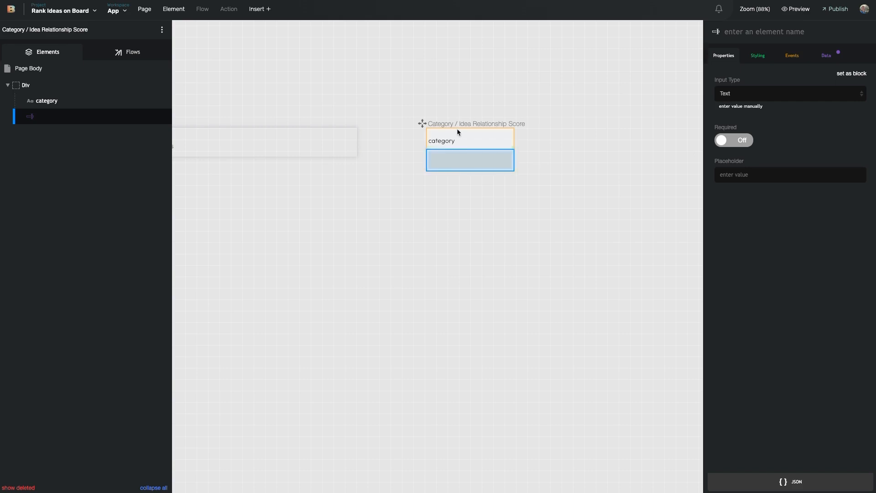
{"action": "left_click", "coordinate": [106, 85]}
Give the Div an inline width of 100px and narrow the container to fit
{"action": "left_click", "coordinate": [759, 57]}
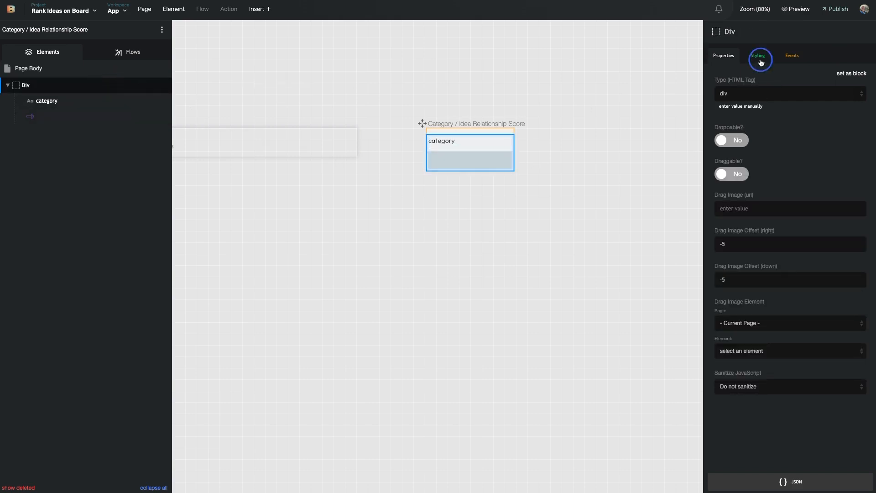
{"action": "left_click", "coordinate": [754, 149]}
{"action": "type", "text": "widt"}
{"action": "scroll", "coordinate": [776, 228], "scroll_direction": "down", "scroll_amount": 3}
{"action": "left_click", "coordinate": [792, 273]}
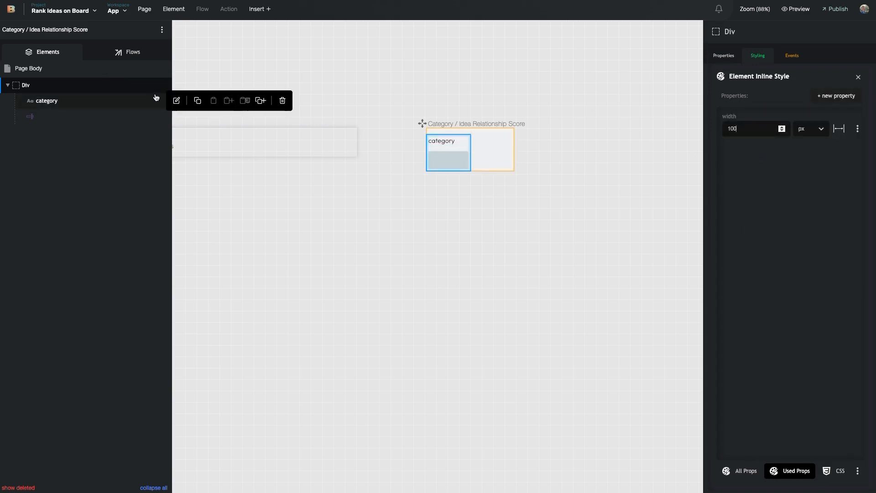
{"action": "left_click_drag", "start_coordinate": [513, 153], "coordinate": [471, 156]}
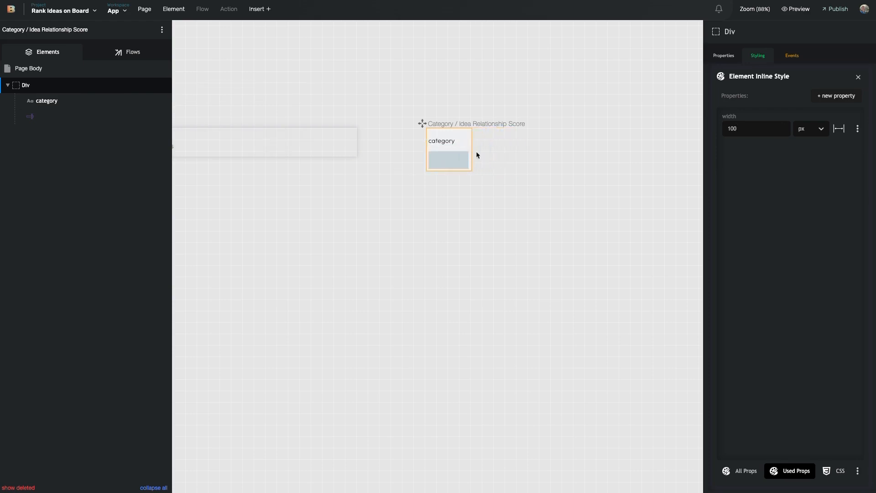
Set the category label's margin to 0
{"action": "left_click", "coordinate": [441, 141]}
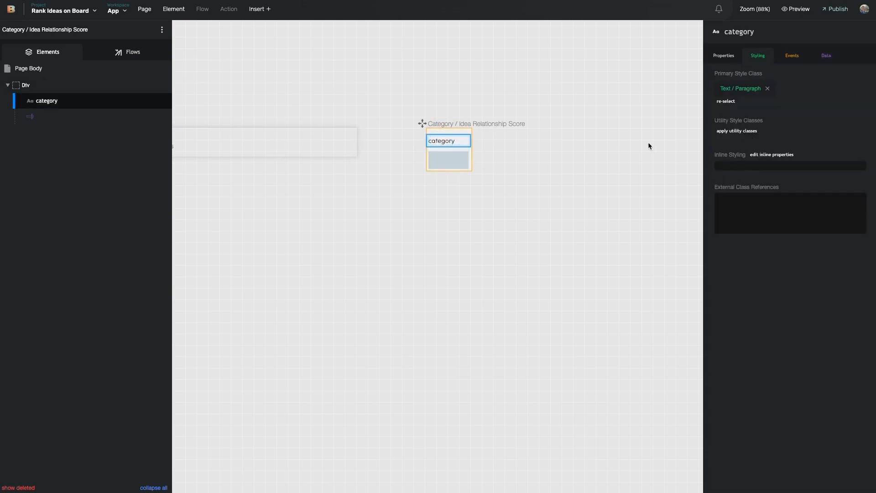
{"action": "left_click", "coordinate": [772, 167]}
{"action": "left_click", "coordinate": [835, 95]}
{"action": "type", "text": "margin"}
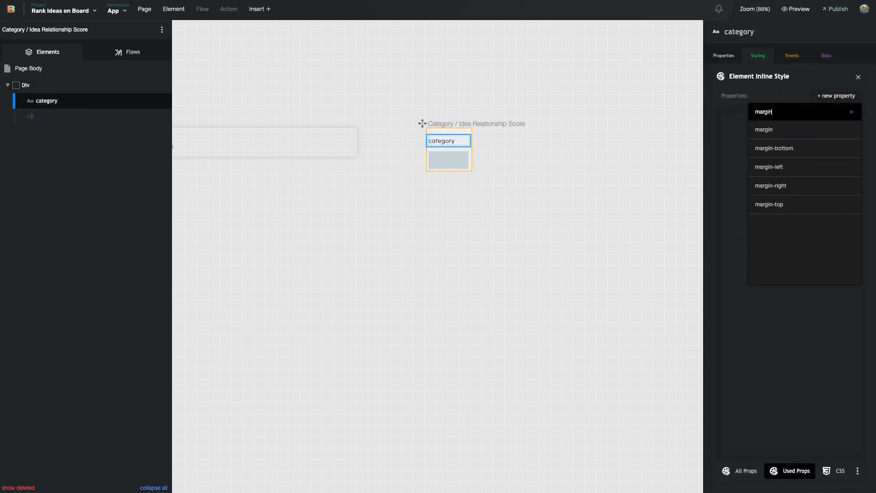
{"action": "left_click", "coordinate": [799, 130]}
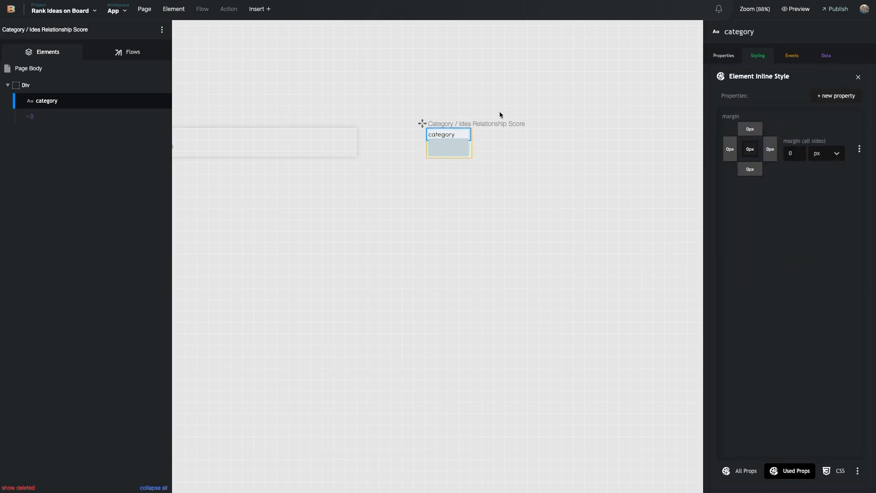
{"action": "left_click", "coordinate": [835, 95]}
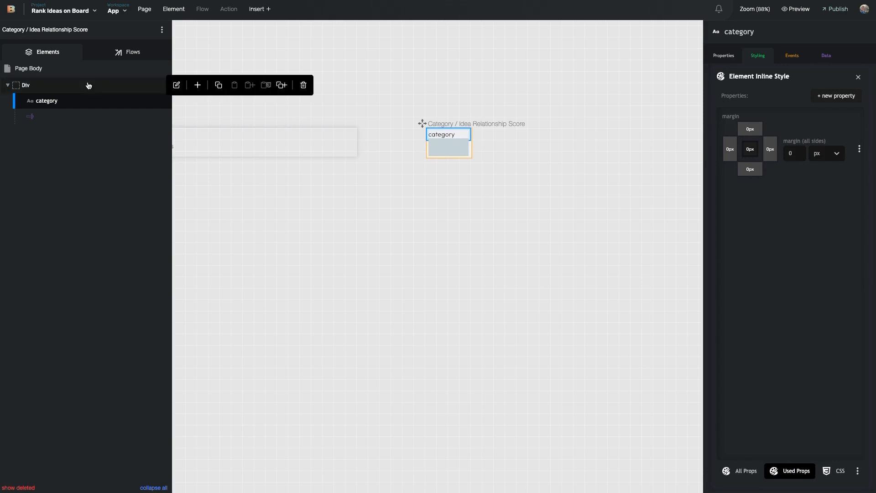
Give the Div .5em padding on all sides
{"action": "left_click", "coordinate": [70, 85]}
{"action": "left_click", "coordinate": [780, 135]}
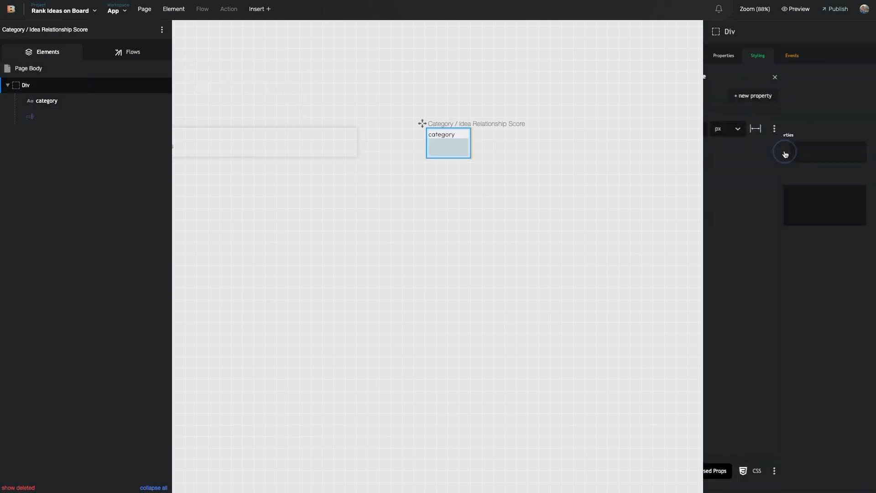
{"action": "left_click", "coordinate": [846, 97]}
{"action": "type", "text": "pad"}
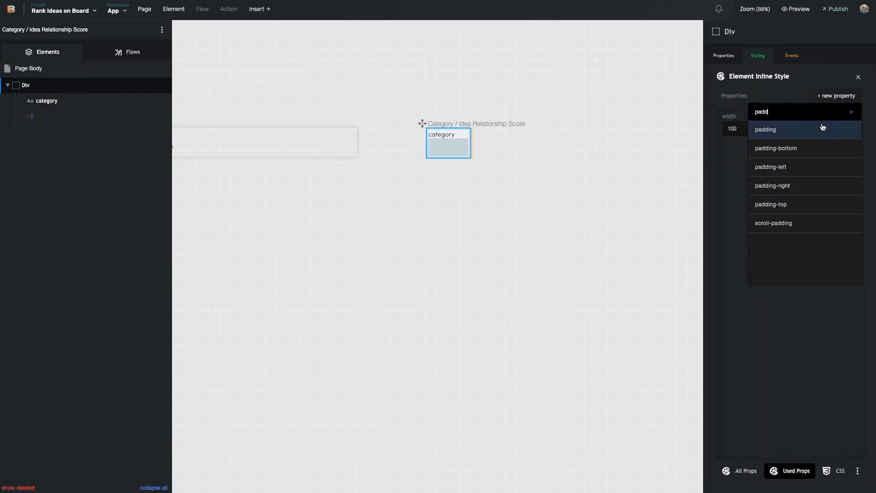
{"action": "type", "text": "d"}
{"action": "left_click", "coordinate": [823, 127]}
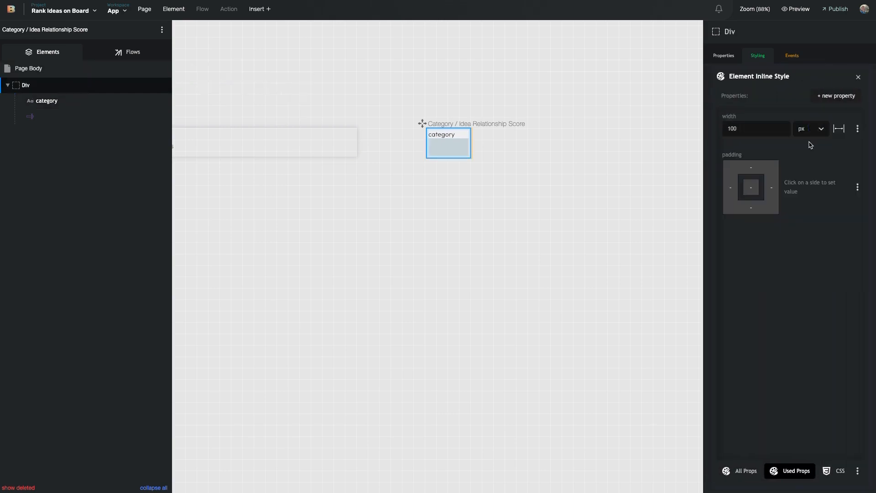
{"action": "left_click", "coordinate": [751, 188]}
{"action": "type", "text": ".5"}
{"action": "left_click", "coordinate": [829, 193]}
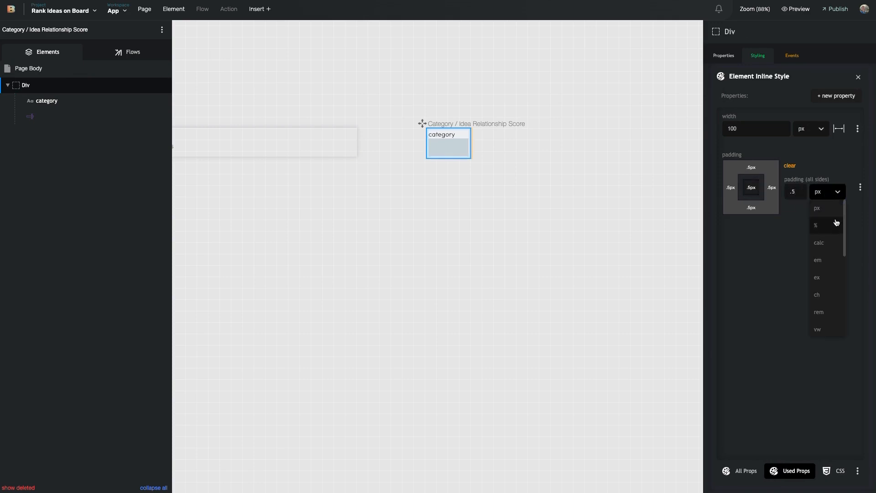
{"action": "left_click", "coordinate": [835, 258]}
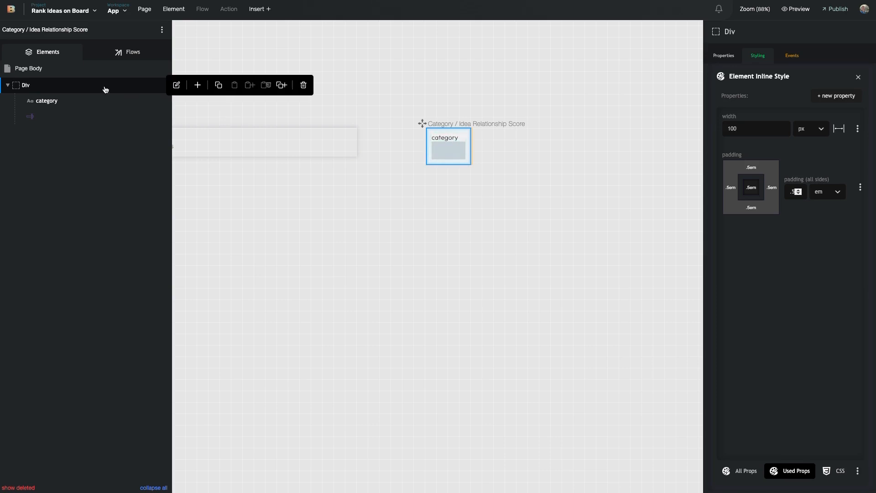
Add a .5em grid-row-gap to the Div and set its display to grid
{"action": "left_click", "coordinate": [859, 94]}
{"action": "type", "text": "grid"}
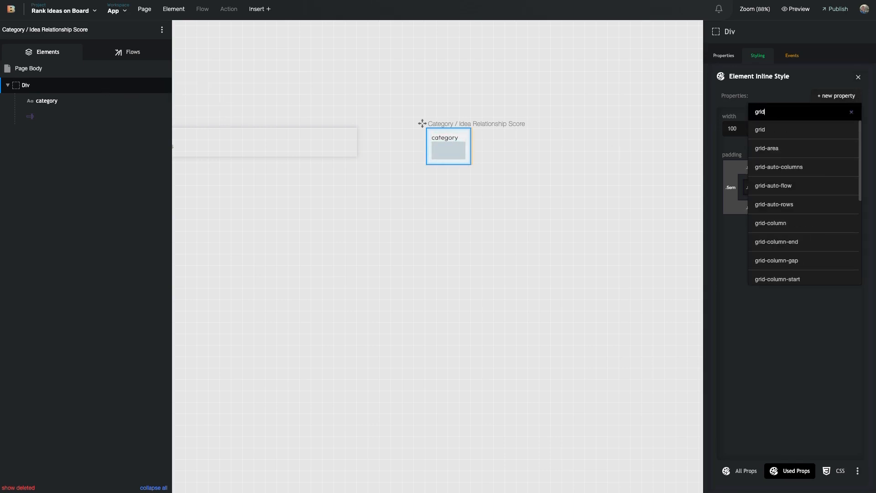
{"action": "type", "text": " row"}
{"action": "left_click", "coordinate": [815, 191]}
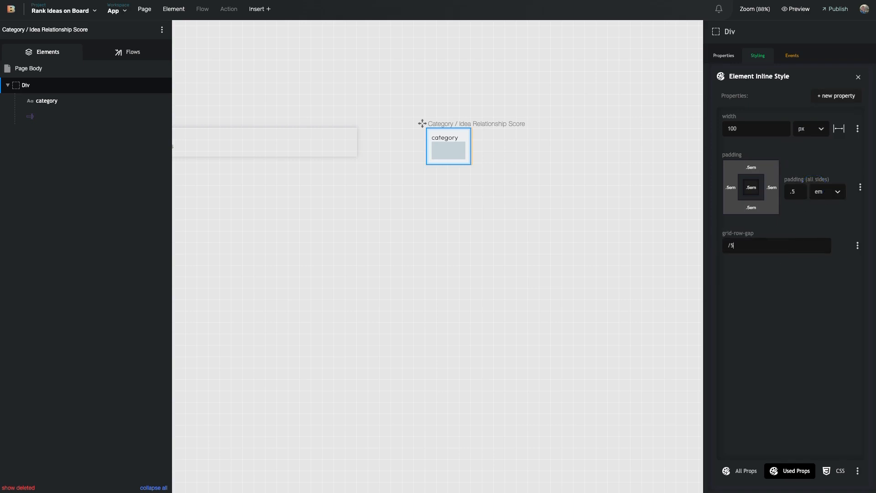
{"action": "left_click", "coordinate": [784, 273]}
{"action": "left_click", "coordinate": [743, 470]}
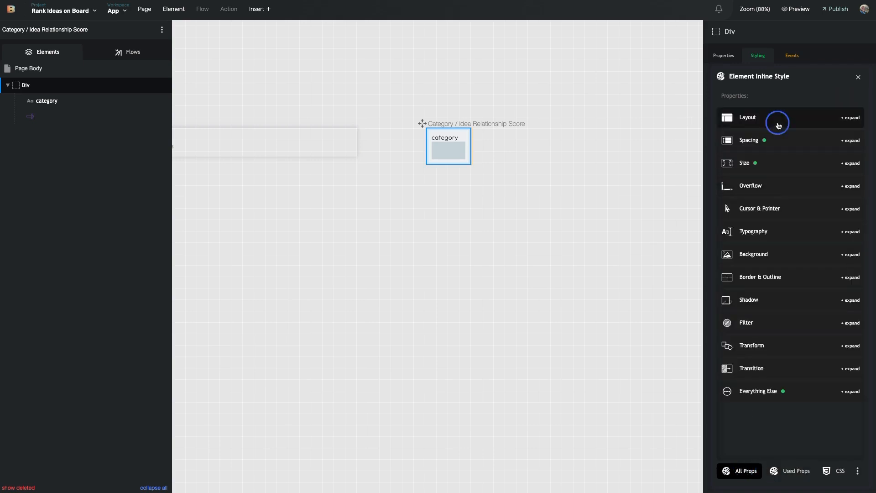
{"action": "left_click", "coordinate": [731, 123]}
{"action": "left_click", "coordinate": [738, 171]}
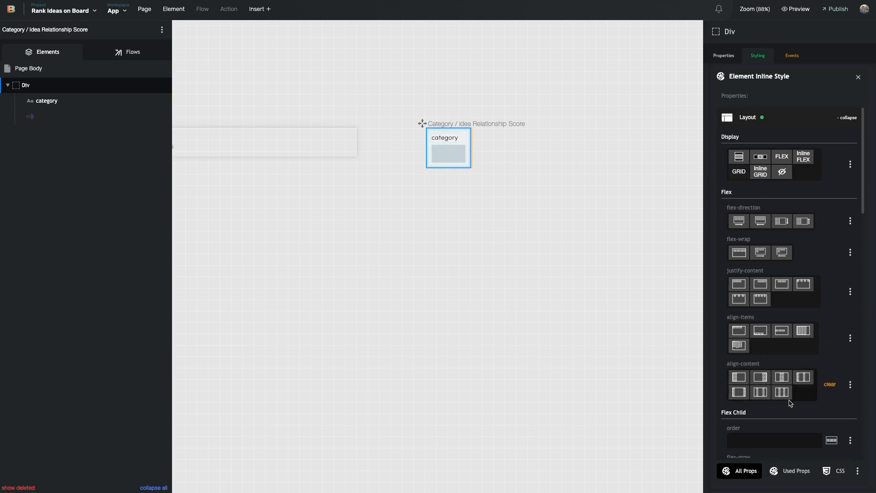
{"action": "left_click", "coordinate": [784, 471]}
Center the Div's text with text-align center
{"action": "left_click", "coordinate": [825, 97]}
{"action": "type", "text": "tex"}
{"action": "left_click", "coordinate": [794, 131]}
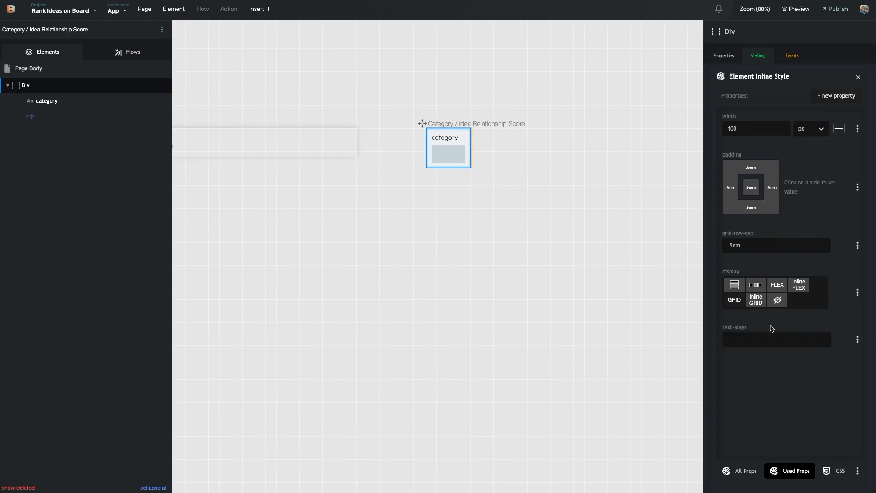
{"action": "left_click", "coordinate": [437, 135]}
Look through the page's flows, checking Page Load, then open Page Binding
{"action": "mouse_move", "coordinate": [58, 70]}
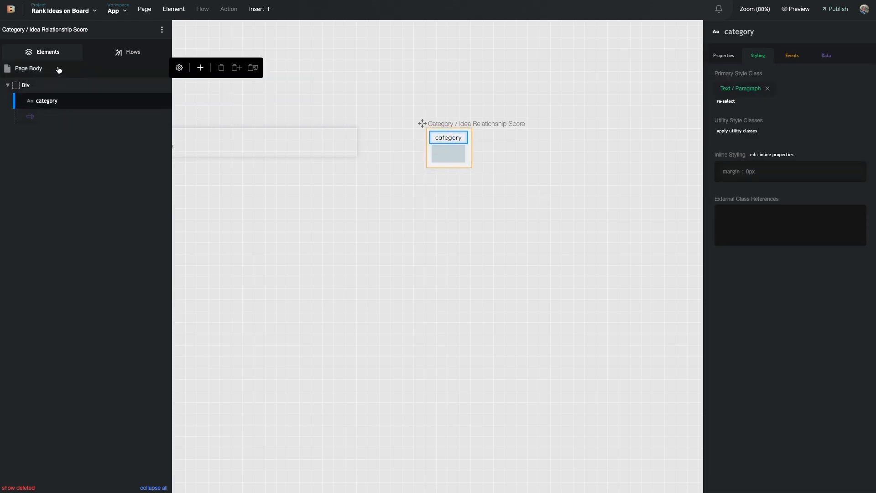
{"action": "left_click", "coordinate": [200, 68]}
{"action": "left_click", "coordinate": [144, 93]}
{"action": "left_click", "coordinate": [138, 52]}
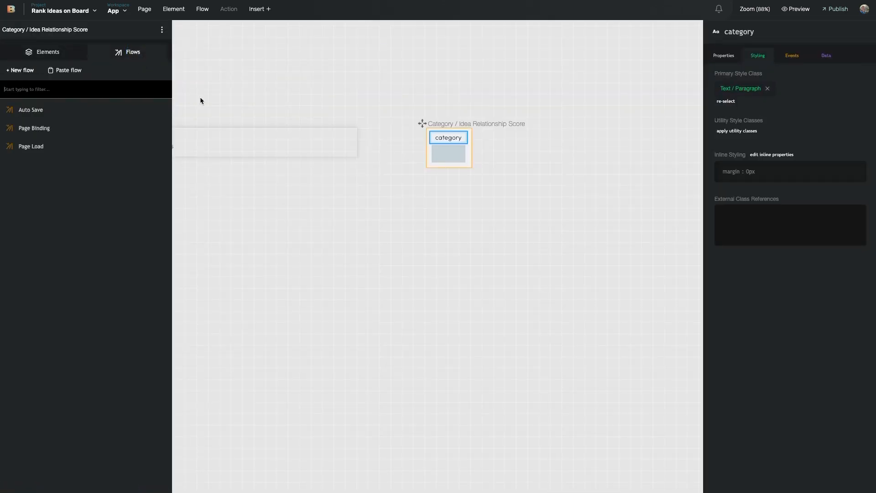
{"action": "left_click", "coordinate": [48, 144]}
{"action": "left_click", "coordinate": [629, 65]}
{"action": "left_click", "coordinate": [860, 42]}
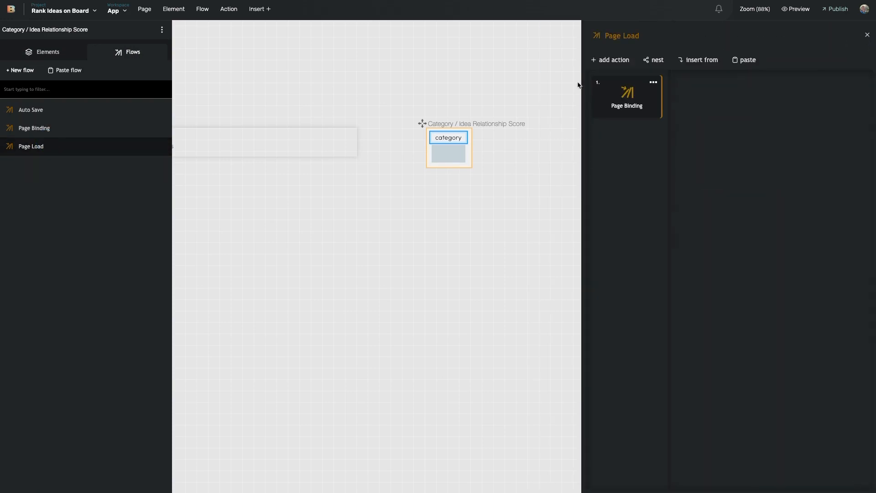
{"action": "left_click", "coordinate": [633, 106]}
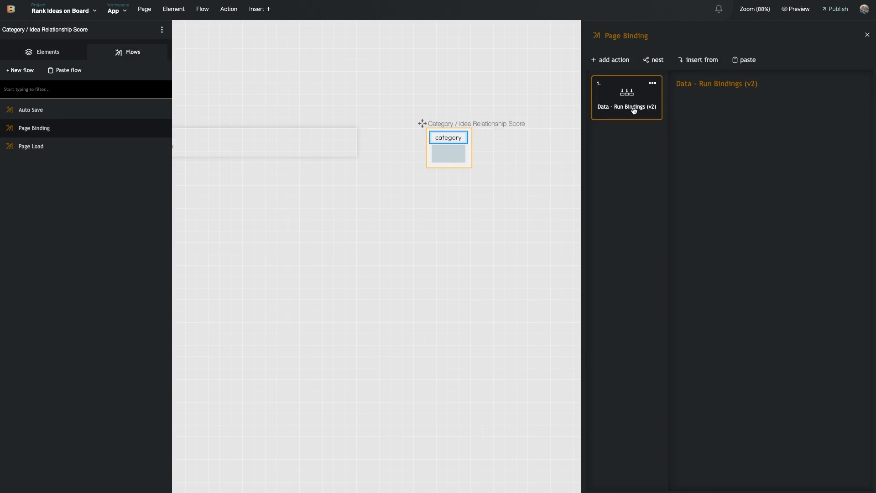
Check the score input's data binding, select the category text, and reopen Page Binding
{"action": "left_click", "coordinate": [456, 154]}
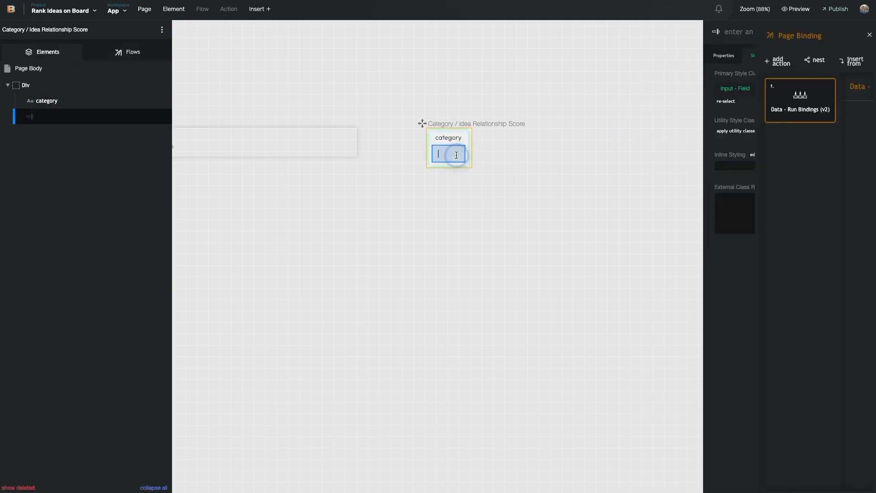
{"action": "left_click", "coordinate": [829, 62]}
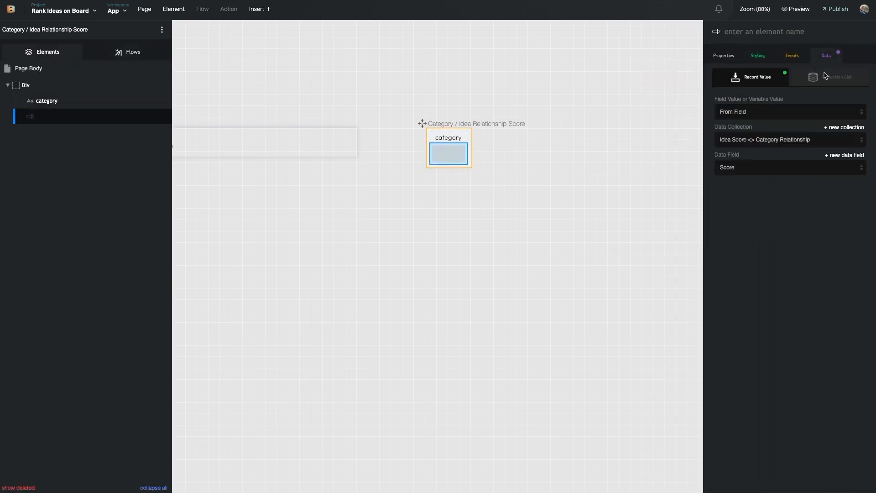
{"action": "left_click", "coordinate": [449, 139]}
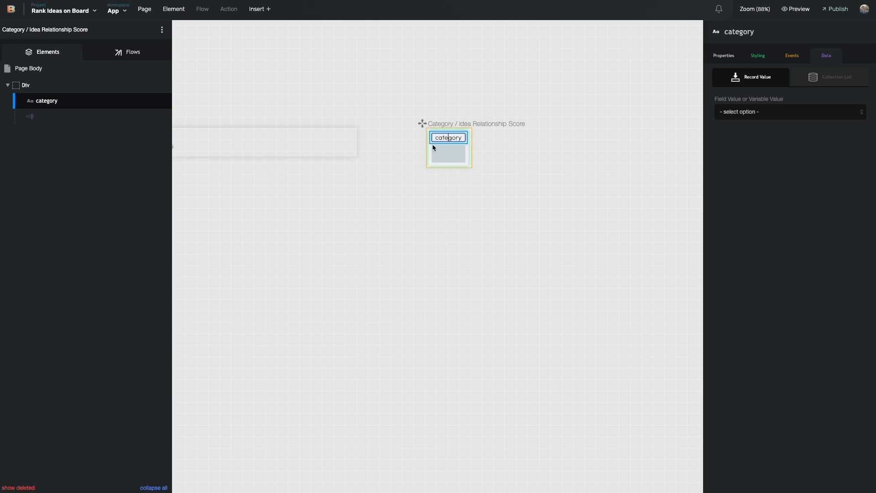
{"action": "left_click", "coordinate": [436, 144]}
{"action": "left_click", "coordinate": [438, 139]}
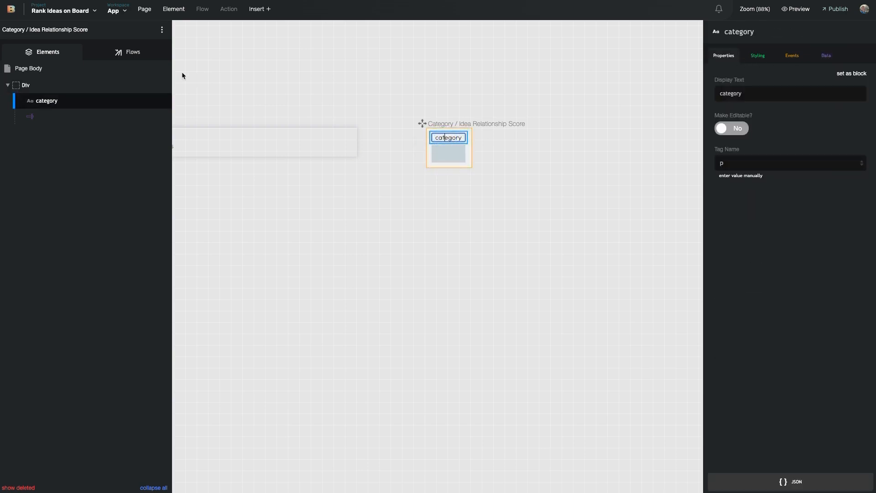
{"action": "left_click", "coordinate": [135, 53]}
{"action": "left_click", "coordinate": [78, 136]}
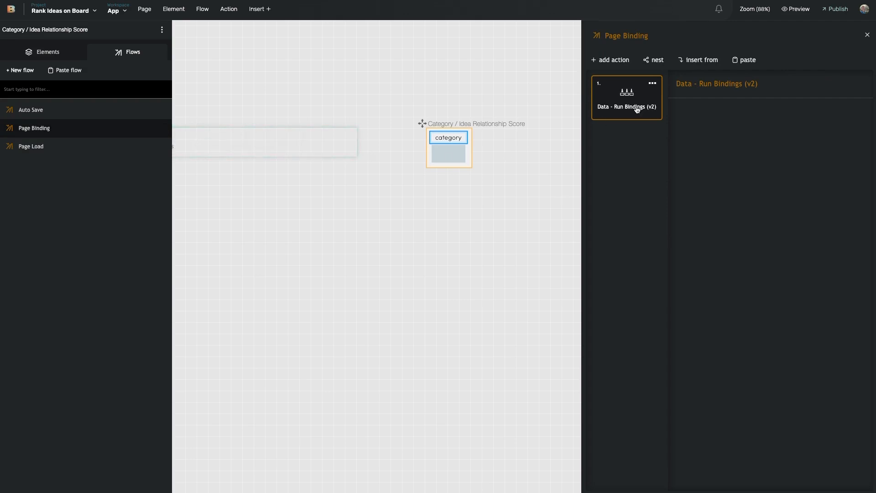
Add an Element - set value action targeting the category text
{"action": "left_click", "coordinate": [617, 60]}
{"action": "left_click", "coordinate": [666, 75]}
{"action": "type", "text": "set elemt"}
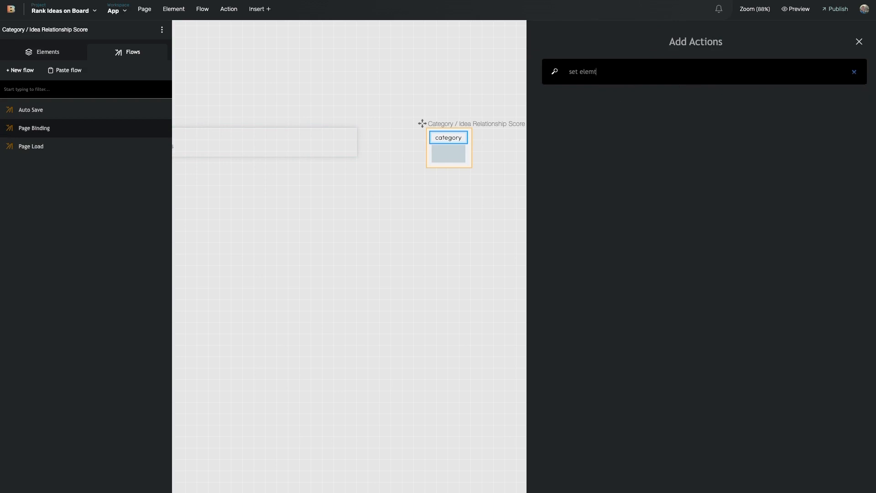
{"action": "key", "text": "BackSpace"}
{"action": "type", "text": "ent val"}
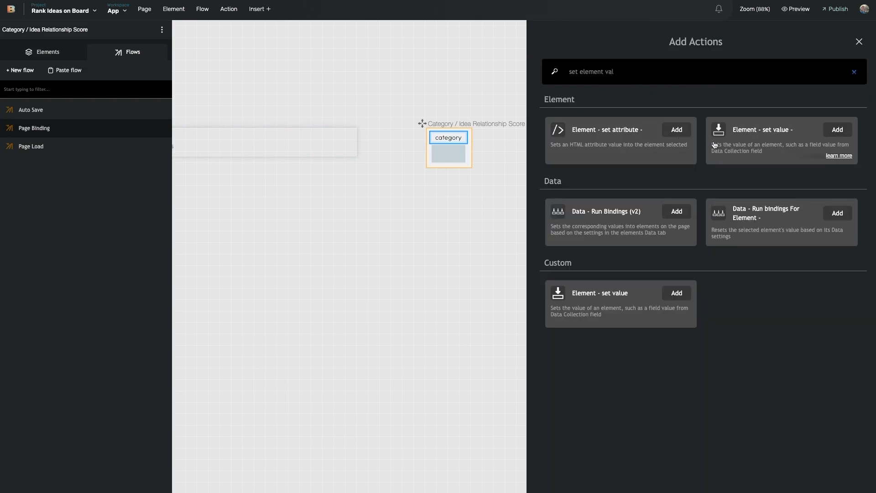
{"action": "left_click", "coordinate": [737, 146]}
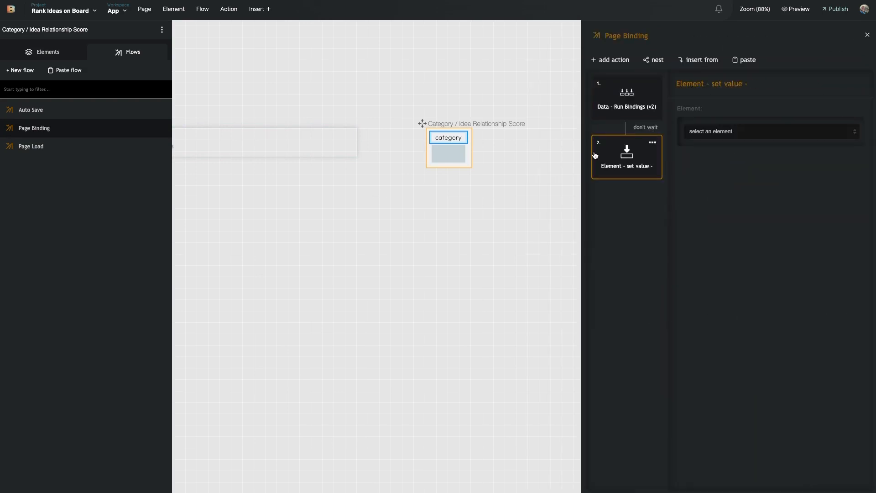
{"action": "left_click", "coordinate": [734, 135]}
{"action": "left_click", "coordinate": [733, 176]}
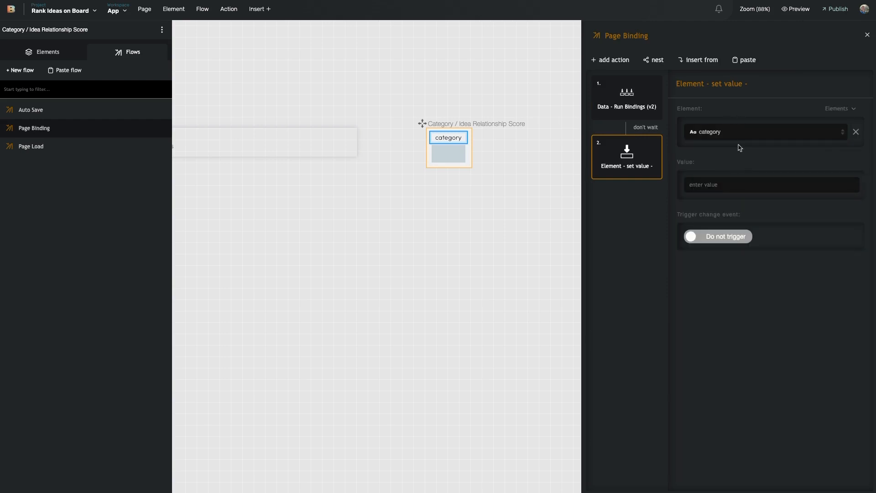
Source its value from the Categories data collection's Category Name field
{"action": "left_click", "coordinate": [850, 161]}
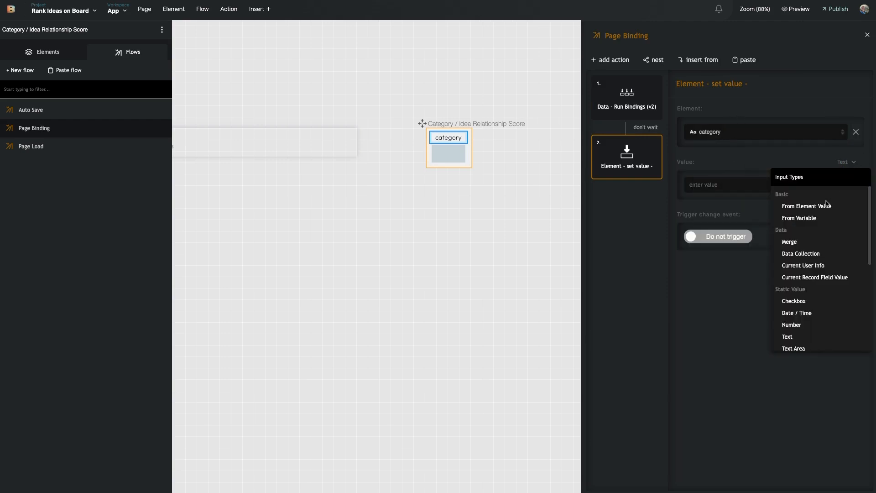
{"action": "left_click", "coordinate": [821, 254]}
{"action": "left_click", "coordinate": [749, 193]}
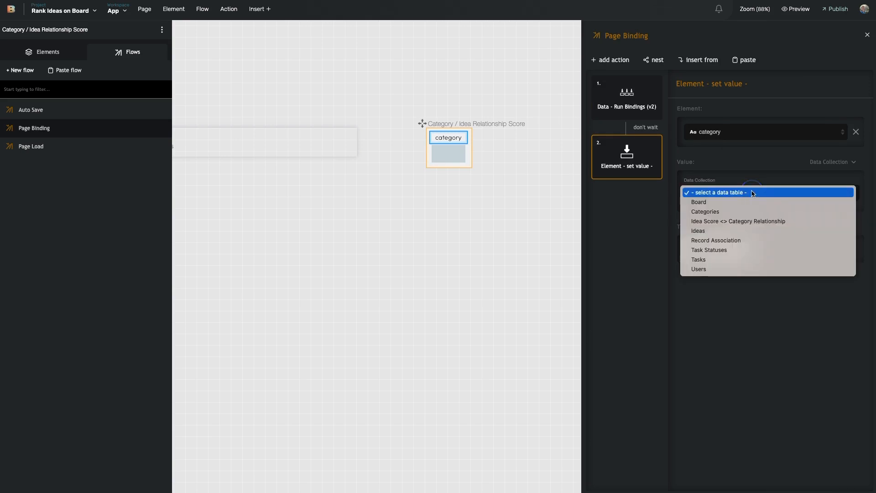
{"action": "left_click", "coordinate": [750, 214]}
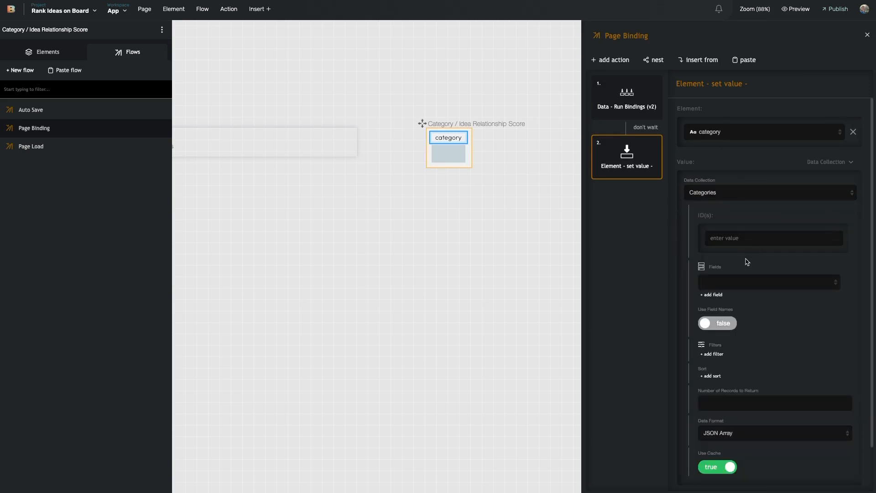
{"action": "left_click", "coordinate": [743, 282]}
{"action": "left_click", "coordinate": [733, 360]}
Filter Categories where ID equals the current Idea Score <> Category Relationship record's Category
{"action": "scroll", "coordinate": [734, 313], "scroll_direction": "down", "scroll_amount": 1}
{"action": "left_click", "coordinate": [712, 304]}
{"action": "scroll", "coordinate": [730, 303], "scroll_direction": "down", "scroll_amount": 2}
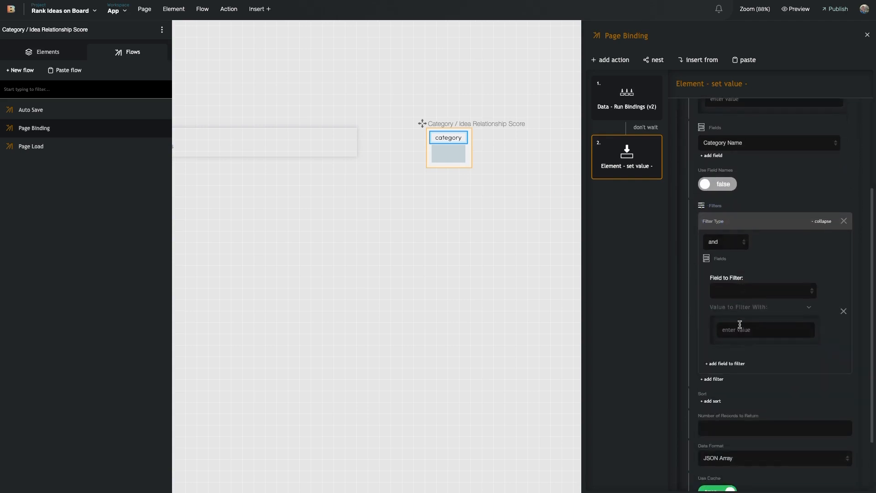
{"action": "left_click", "coordinate": [761, 291]}
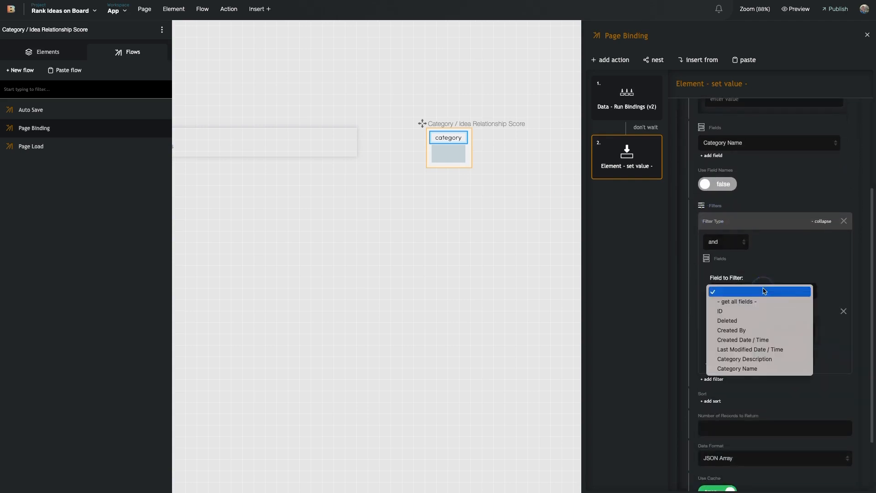
{"action": "left_click", "coordinate": [764, 316]}
{"action": "scroll", "coordinate": [753, 296], "scroll_direction": "down", "scroll_amount": 1}
{"action": "left_click", "coordinate": [806, 288]}
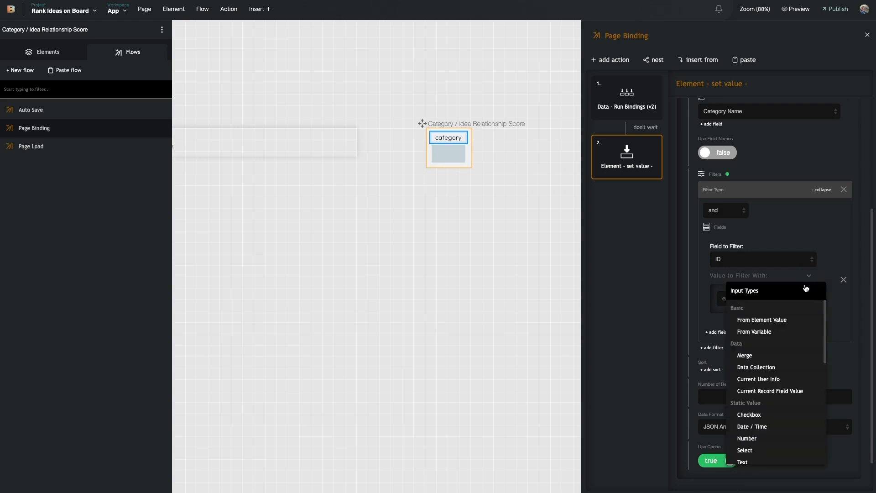
{"action": "left_click", "coordinate": [785, 393]}
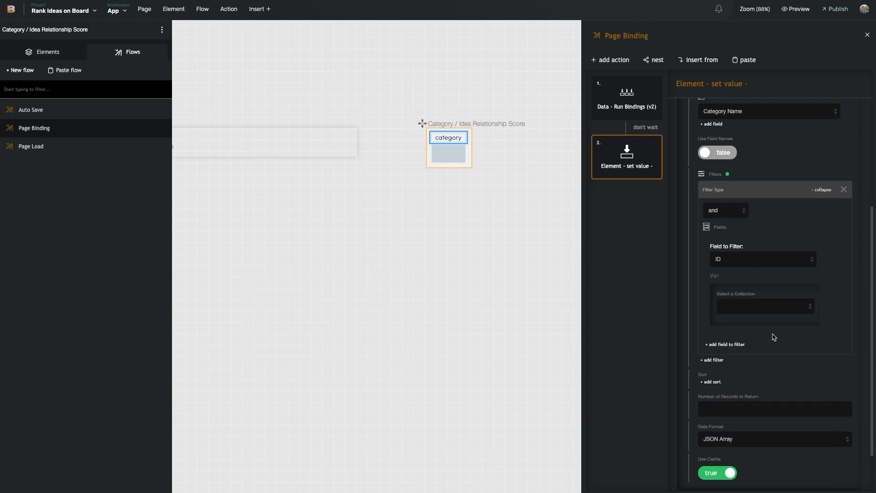
{"action": "scroll", "coordinate": [774, 333], "scroll_direction": "down", "scroll_amount": 1}
{"action": "left_click", "coordinate": [773, 269]}
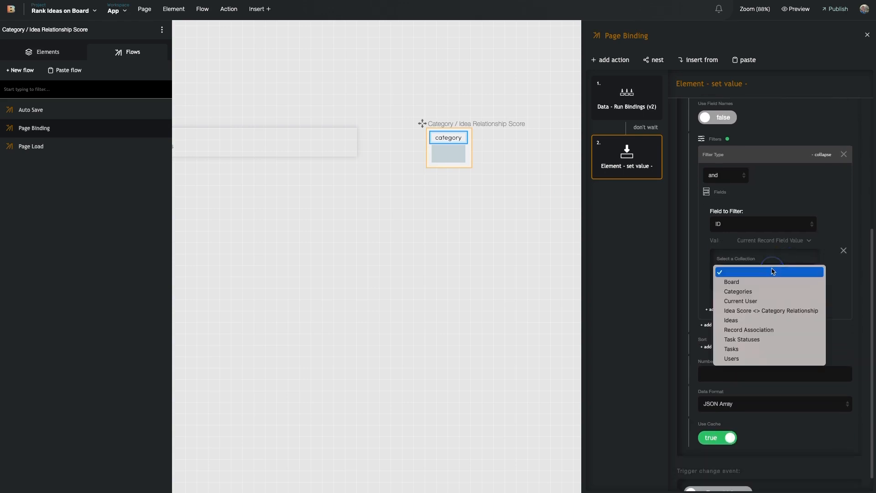
{"action": "left_click", "coordinate": [764, 312]}
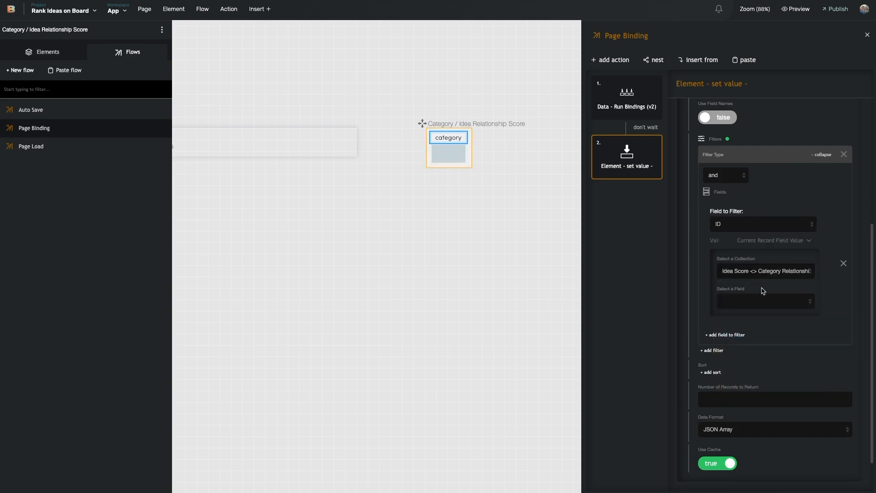
{"action": "left_click", "coordinate": [750, 301]}
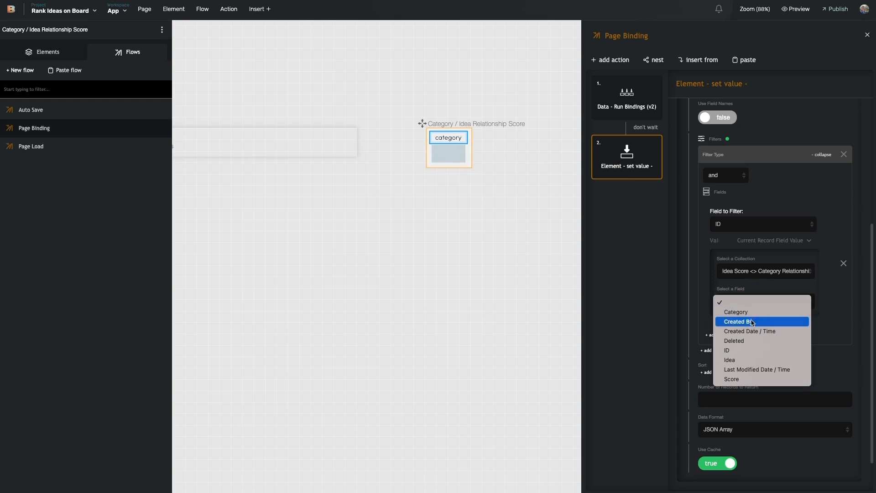
{"action": "left_click", "coordinate": [754, 312]}
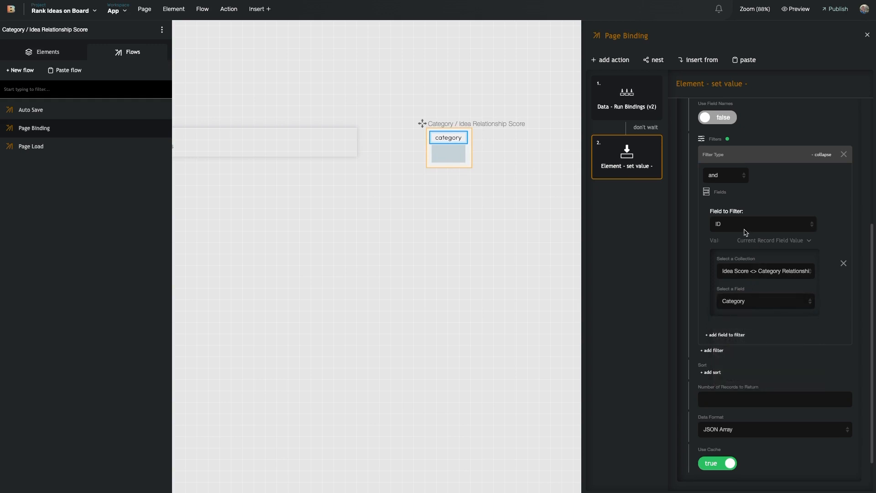
Set the lookup's data format to Comma Separated
{"action": "scroll", "coordinate": [713, 214], "scroll_direction": "up", "scroll_amount": 3}
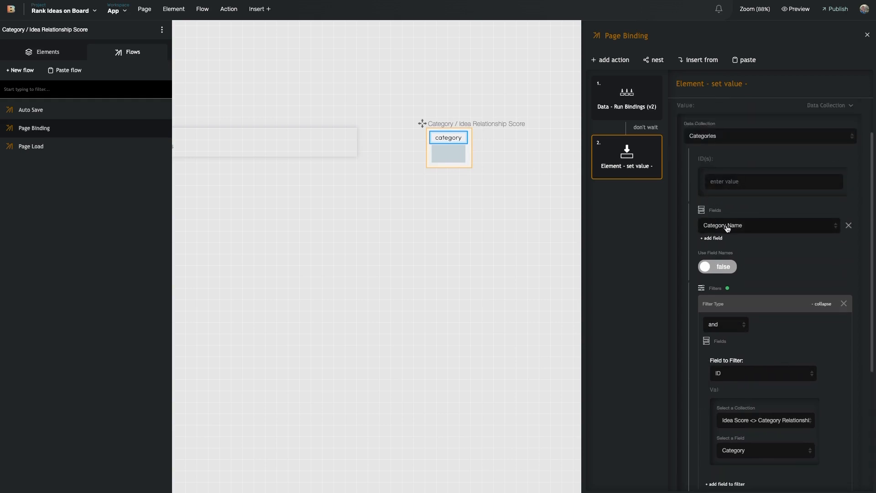
{"action": "scroll", "coordinate": [722, 230], "scroll_direction": "down", "scroll_amount": 4}
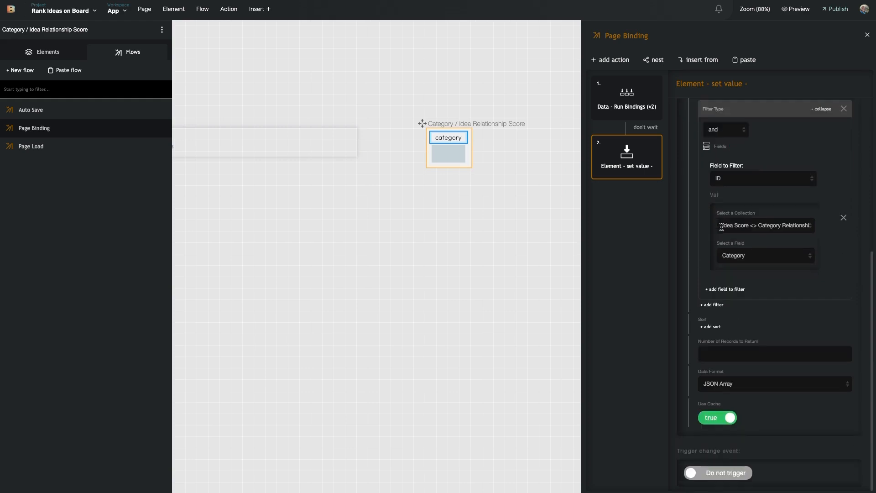
{"action": "left_click", "coordinate": [738, 386]}
{"action": "left_click", "coordinate": [736, 394]}
{"action": "scroll", "coordinate": [715, 379], "scroll_direction": "up", "scroll_amount": 5}
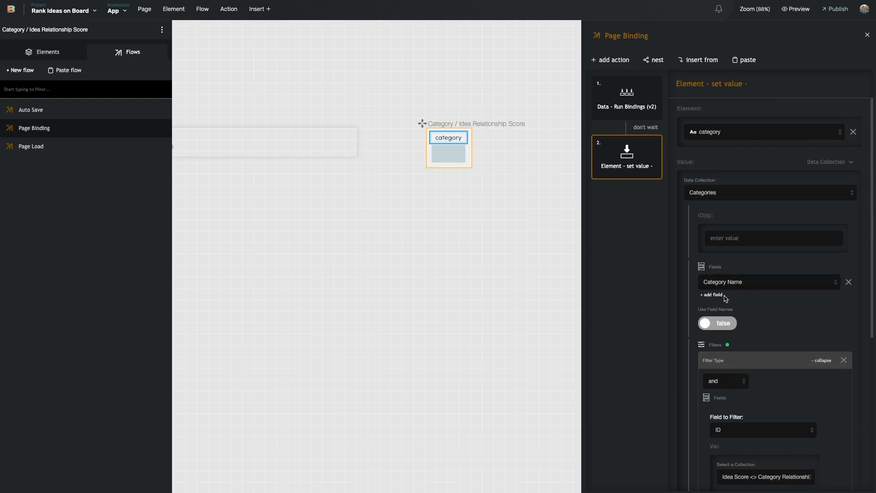
{"action": "scroll", "coordinate": [712, 328], "scroll_direction": "down", "scroll_amount": 5}
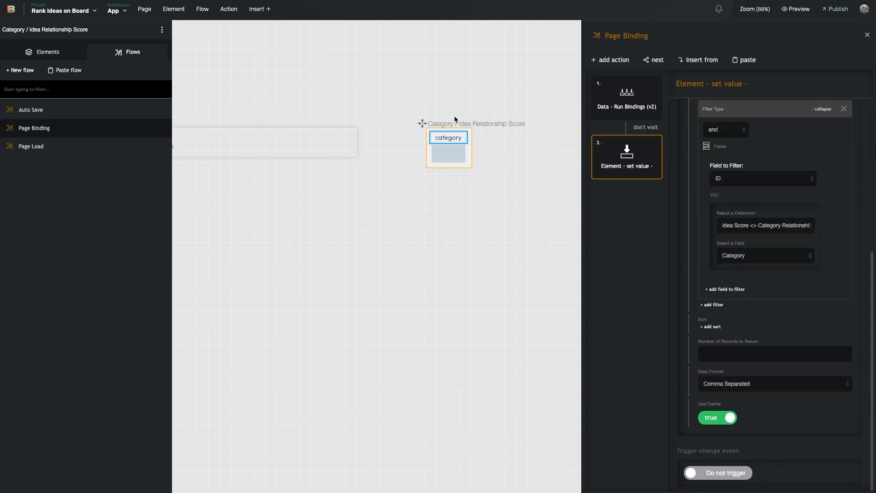
{"action": "scroll", "coordinate": [730, 219], "scroll_direction": "up", "scroll_amount": 4}
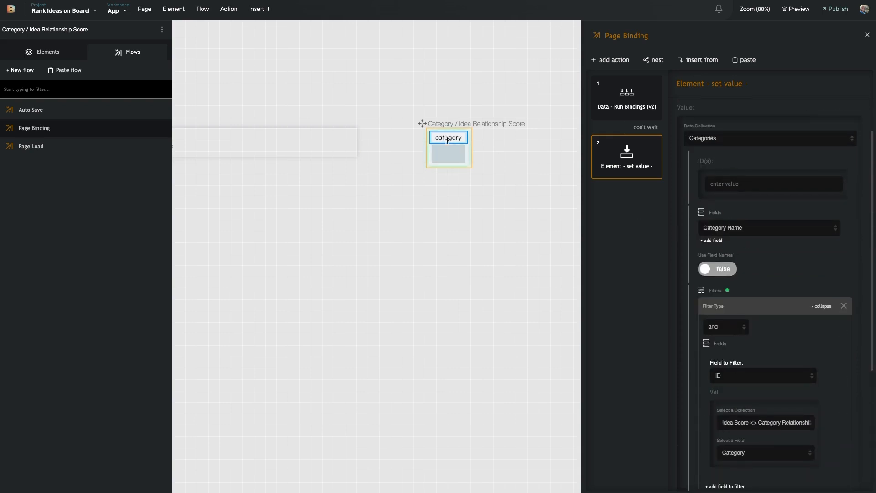
{"action": "scroll", "coordinate": [730, 392], "scroll_direction": "down", "scroll_amount": 4}
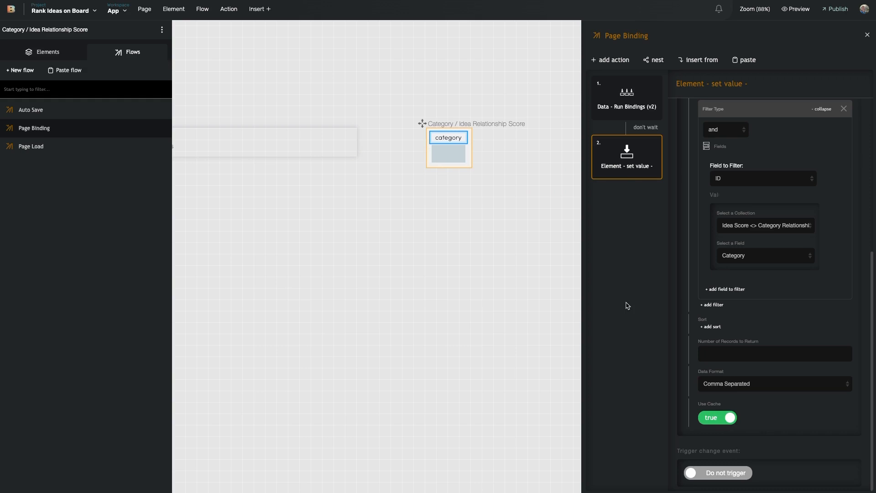
Collapse the AND filter on the set-value action and close the Page Binding flow editor
{"action": "left_click", "coordinate": [760, 111]}
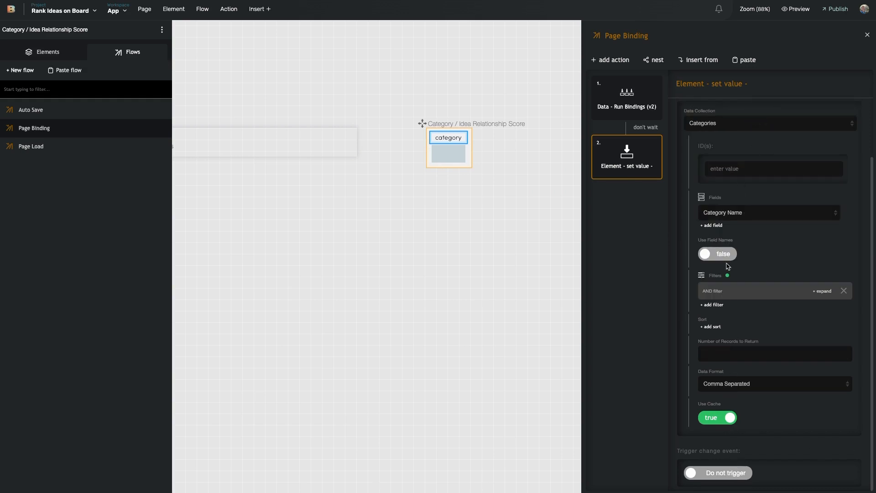
{"action": "left_click", "coordinate": [449, 153]}
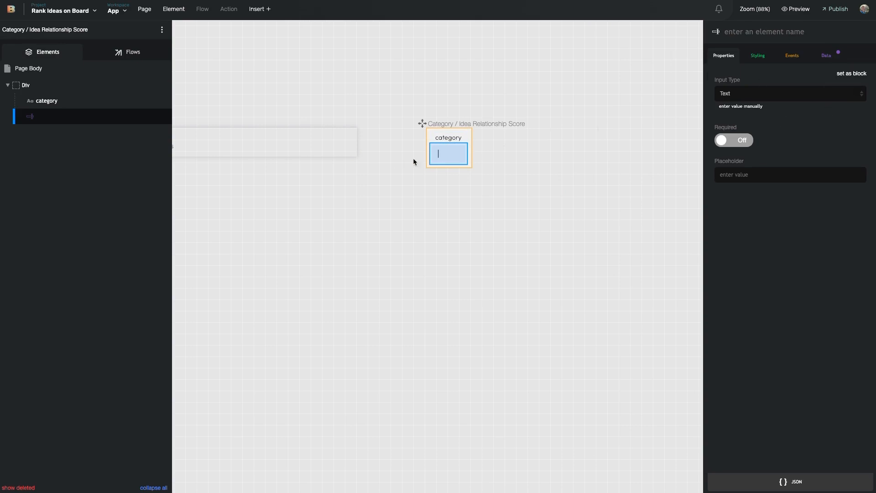
Add an inline text-align style to the category input
{"action": "left_click", "coordinate": [764, 55]}
{"action": "left_click", "coordinate": [763, 168]}
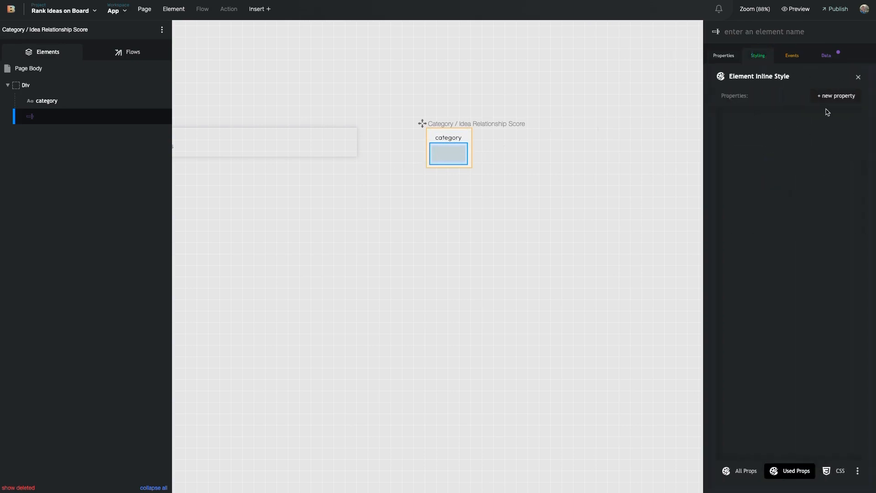
{"action": "left_click", "coordinate": [835, 96]}
{"action": "type", "text": "text"}
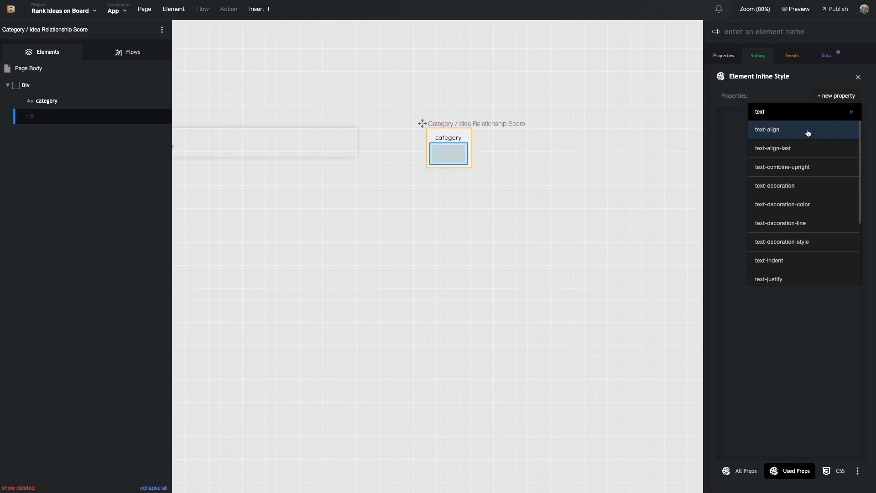
{"action": "left_click", "coordinate": [785, 129]}
Deselect the input and select the Div of the App - Page - Idea - Row page
{"action": "left_click", "coordinate": [453, 155]}
{"action": "left_click", "coordinate": [451, 178]}
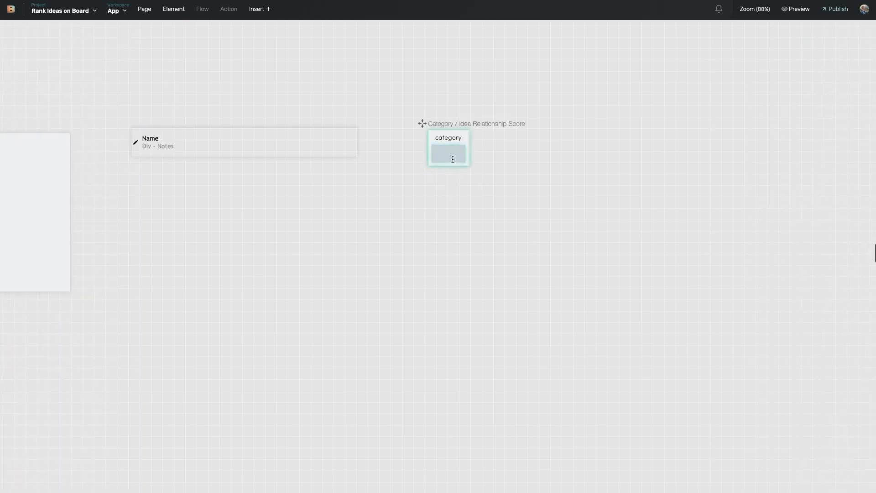
{"action": "left_click", "coordinate": [352, 149]}
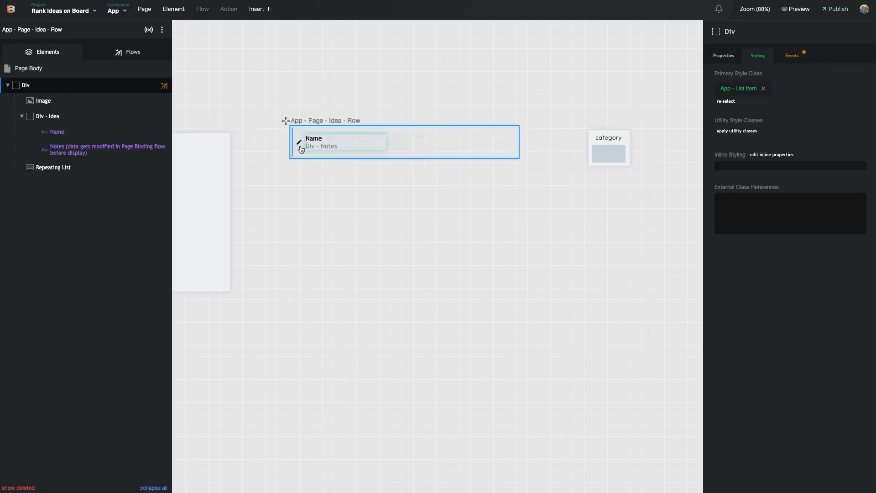
Set the Repeating List's List Display Page to Category / Idea Relationship Score
{"action": "left_click", "coordinate": [59, 168]}
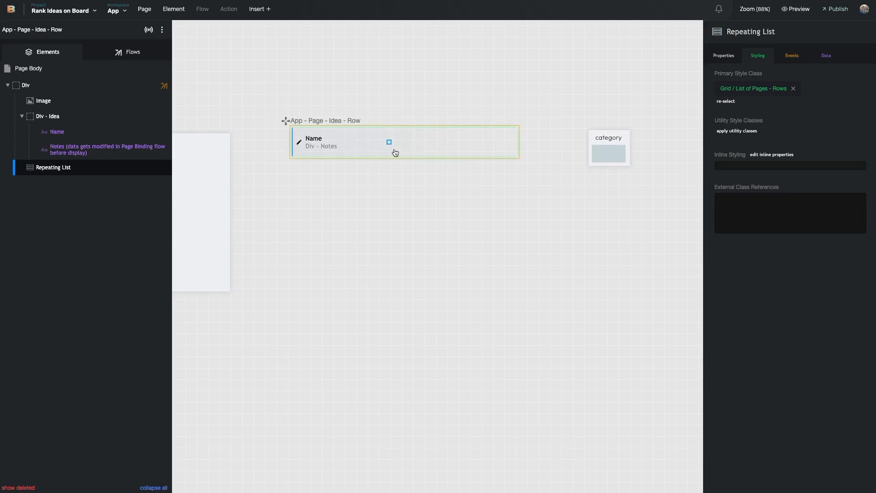
{"action": "left_click", "coordinate": [728, 58]}
{"action": "left_click", "coordinate": [756, 91]}
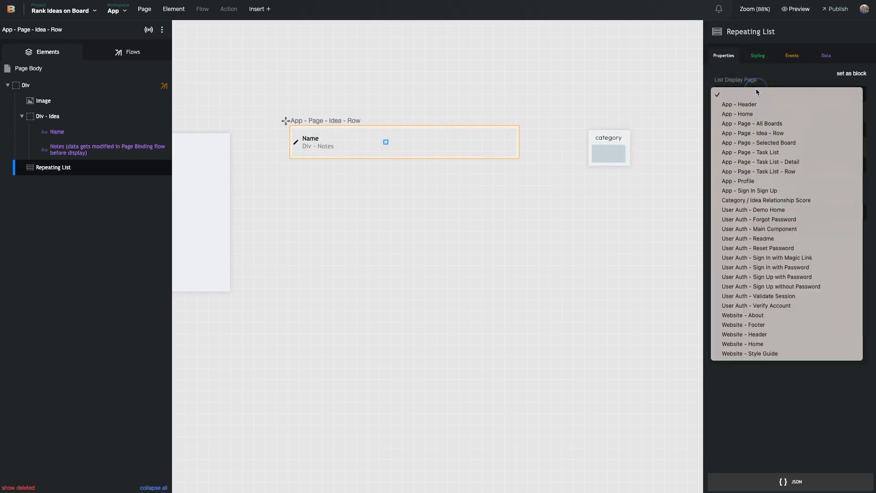
{"action": "left_click", "coordinate": [730, 92]}
{"action": "left_click", "coordinate": [728, 90]}
{"action": "key", "text": "Return"}
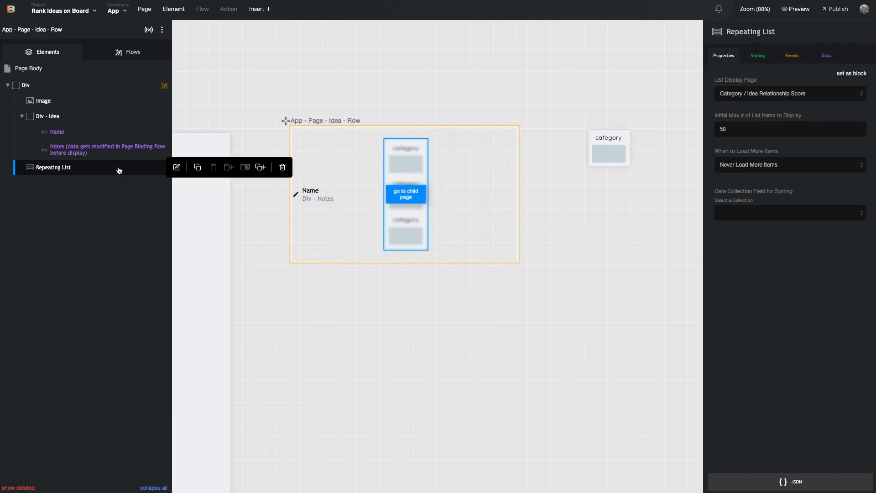
{"action": "left_click", "coordinate": [757, 56]}
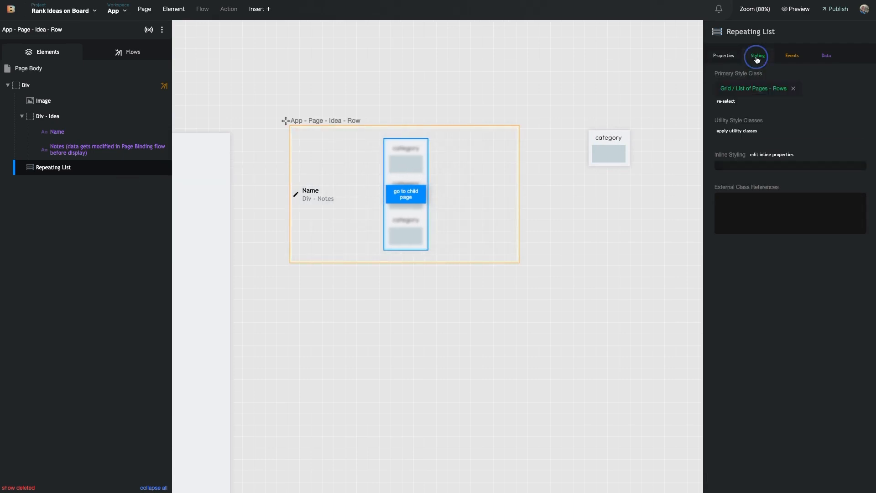
Set the Repeating List's inline display to flex, laying items out in a row
{"action": "left_click", "coordinate": [758, 166]}
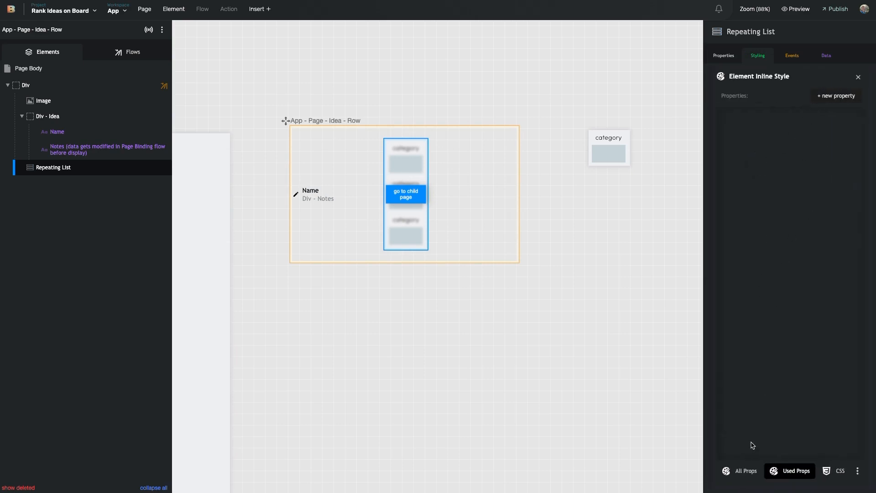
{"action": "left_click", "coordinate": [740, 471]}
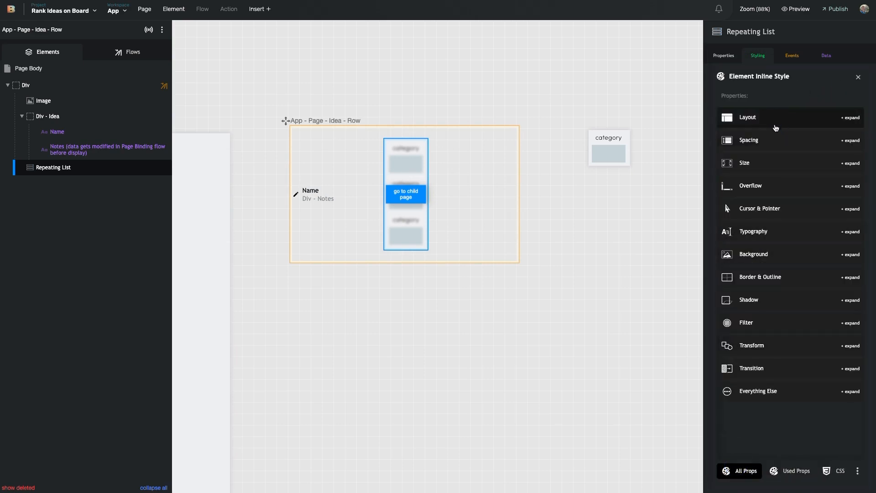
{"action": "left_click", "coordinate": [753, 119]}
{"action": "left_click", "coordinate": [780, 156]}
{"action": "left_click", "coordinate": [765, 156]}
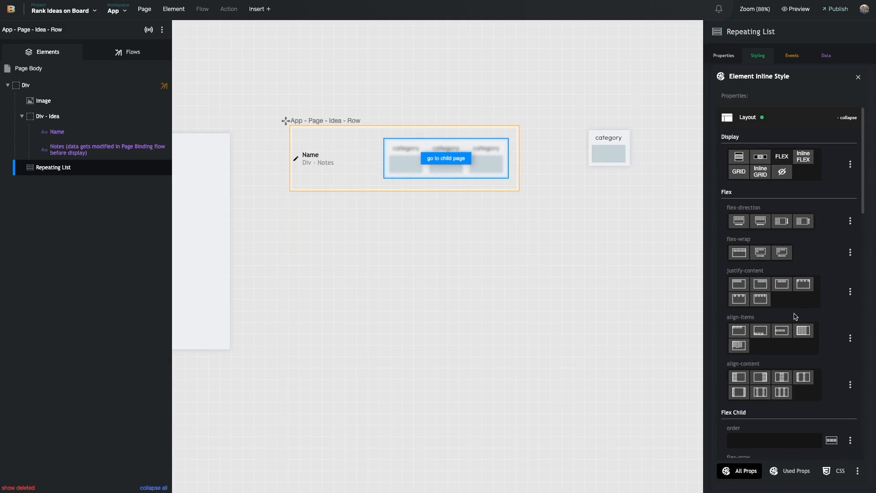
Add a grid-column-gap inline property of .5em to the Repeating List
{"action": "left_click", "coordinate": [789, 470]}
{"action": "left_click", "coordinate": [842, 97]}
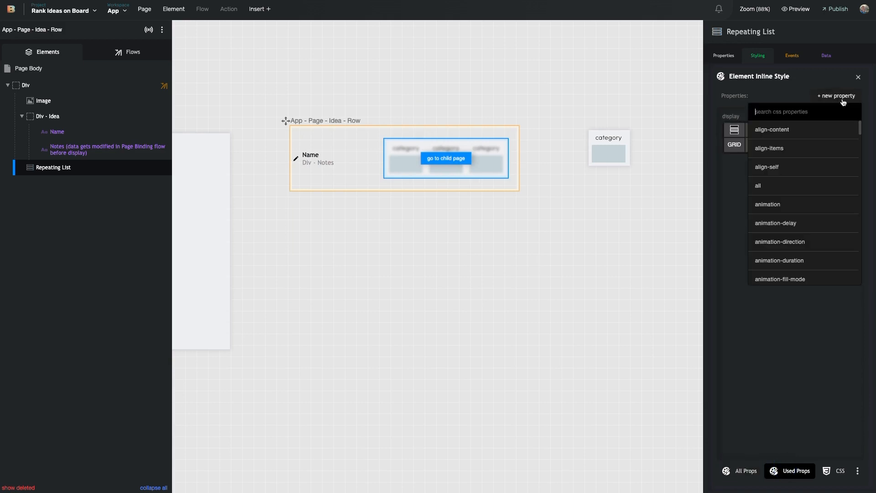
{"action": "type", "text": "grid col"}
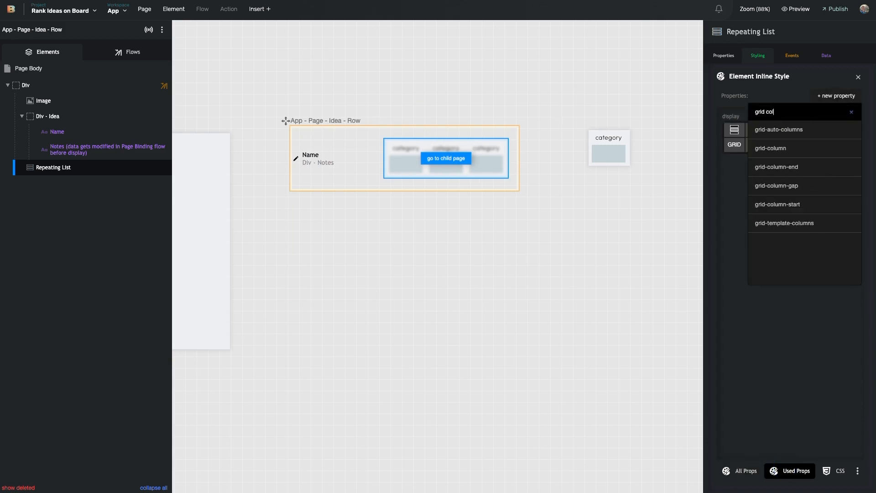
{"action": "left_click", "coordinate": [822, 185]}
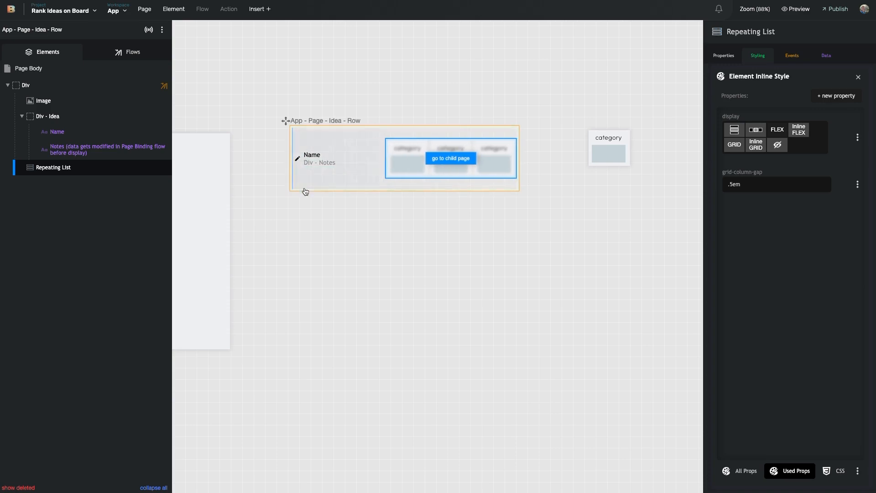
Reselect the Idea Row's Repeating List and pan the canvas to centre the row
{"action": "scroll", "coordinate": [272, 154], "scroll_direction": "left", "scroll_amount": 7}
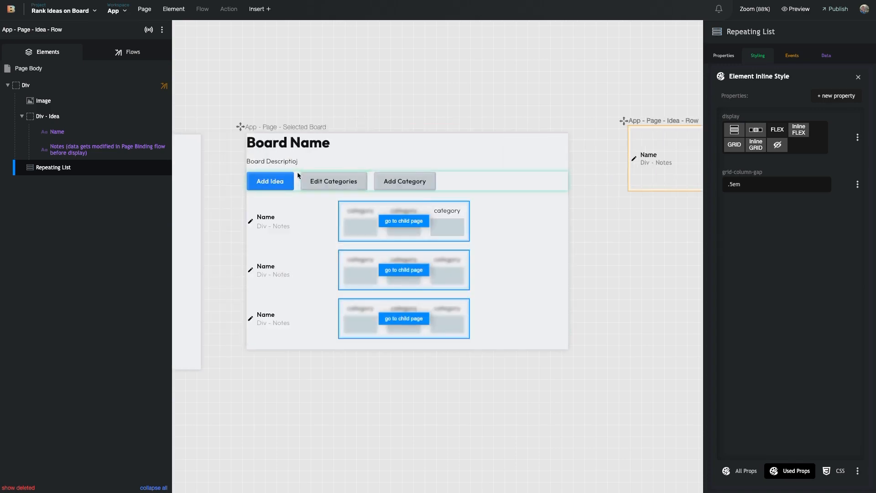
{"action": "left_click", "coordinate": [231, 223]}
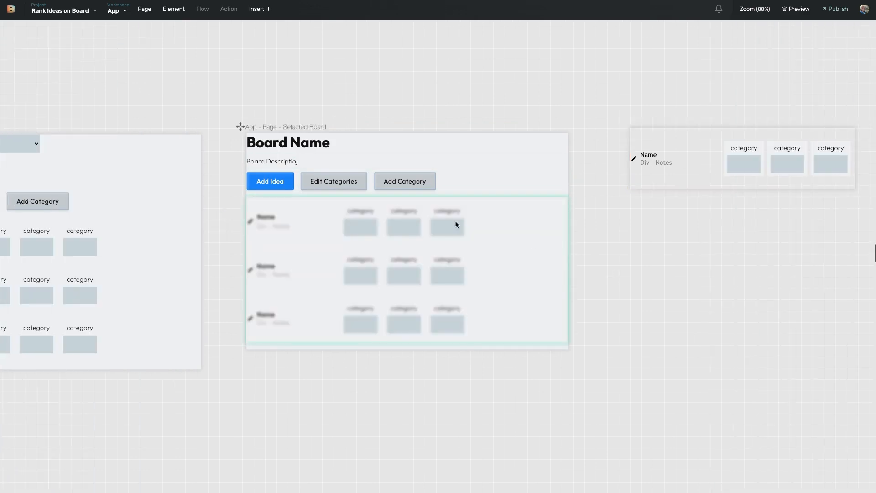
{"action": "scroll", "coordinate": [683, 214], "scroll_direction": "right", "scroll_amount": 5}
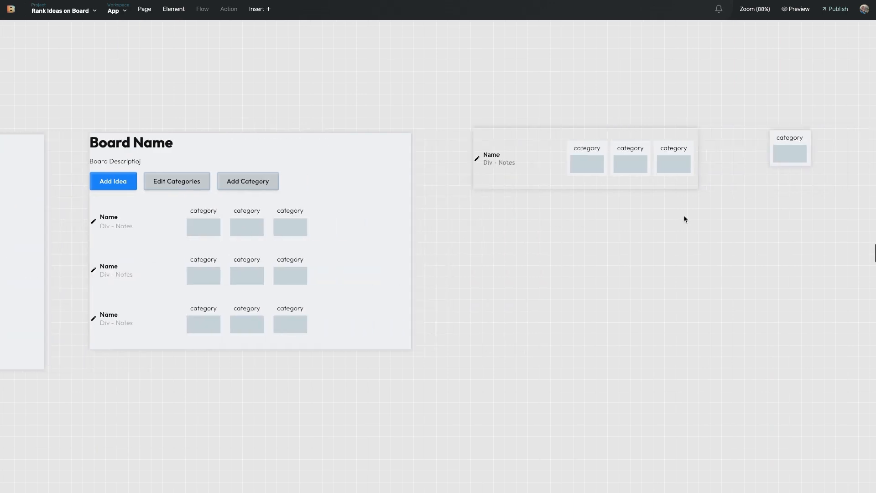
{"action": "left_click", "coordinate": [514, 168]}
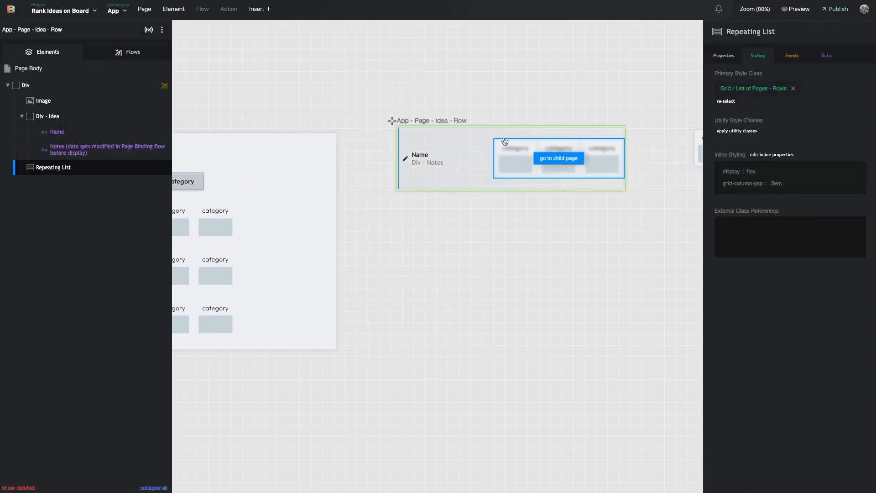
{"action": "scroll", "coordinate": [469, 202], "scroll_direction": "left", "scroll_amount": 3}
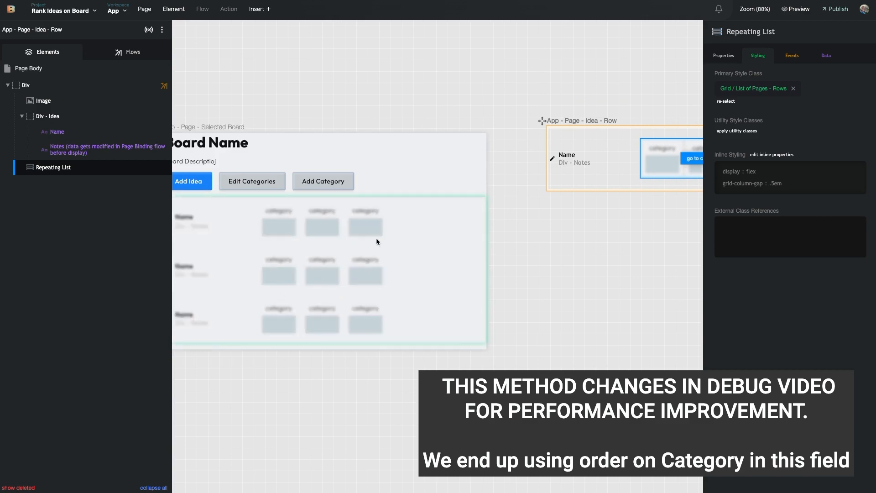
{"action": "scroll", "coordinate": [510, 195], "scroll_direction": "right", "scroll_amount": 5}
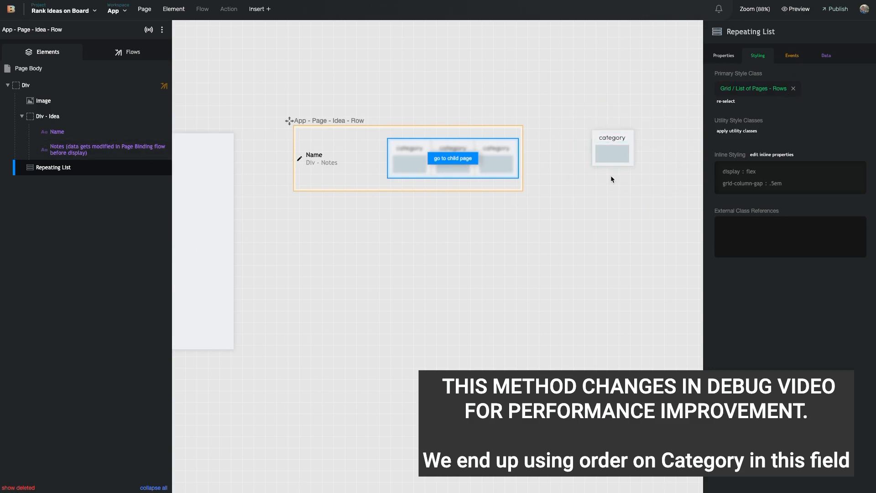
{"action": "scroll", "coordinate": [497, 172], "scroll_direction": "left", "scroll_amount": 4}
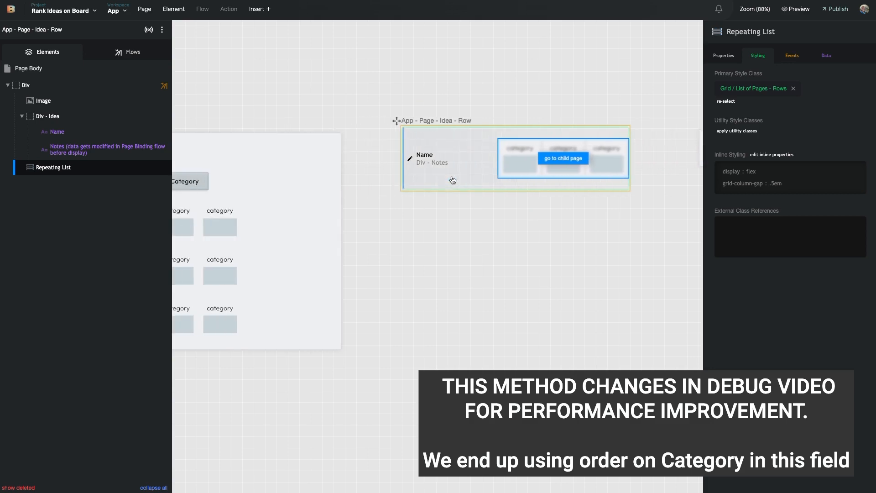
{"action": "scroll", "coordinate": [471, 189], "scroll_direction": "left", "scroll_amount": 3}
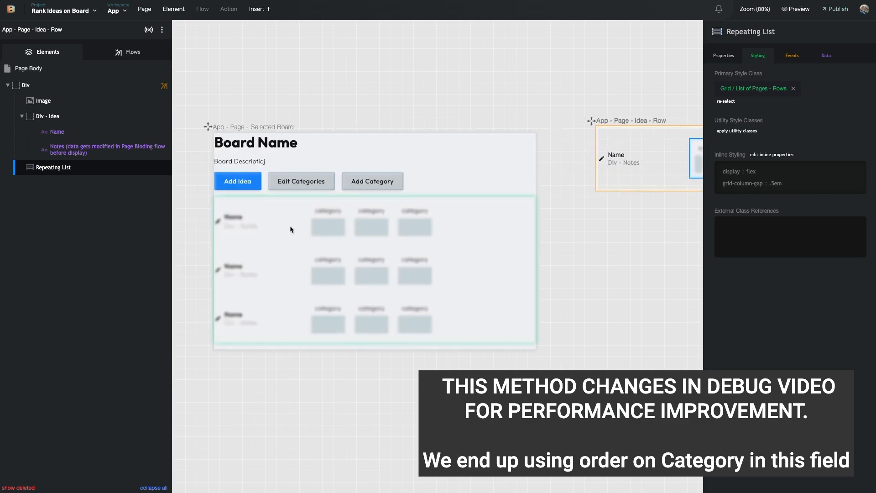
{"action": "scroll", "coordinate": [513, 226], "scroll_direction": "right", "scroll_amount": 4}
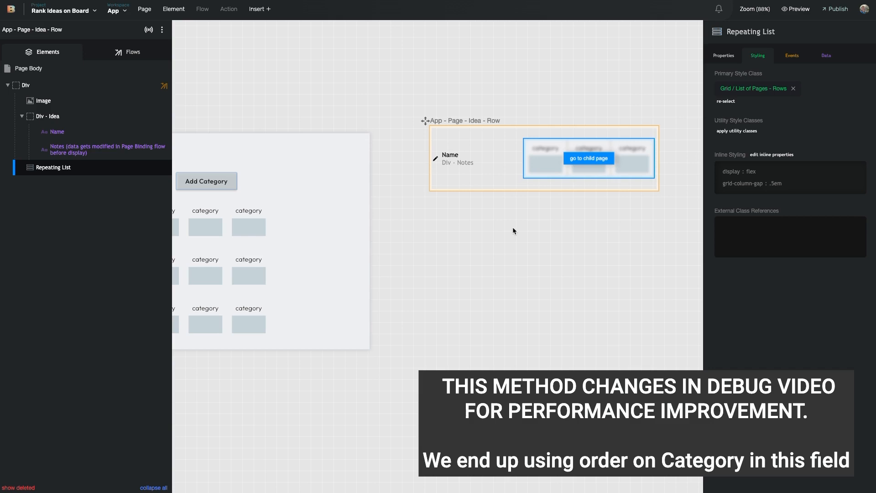
{"action": "scroll", "coordinate": [513, 230], "scroll_direction": "left", "scroll_amount": 3}
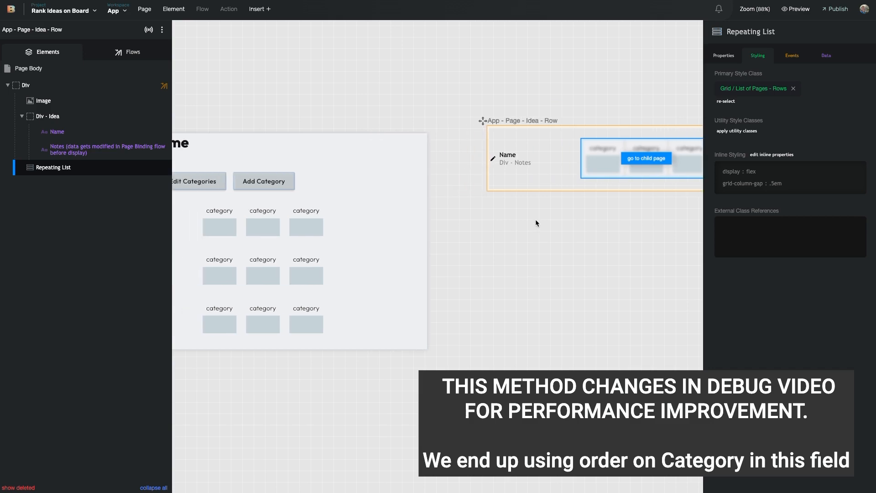
{"action": "scroll", "coordinate": [502, 208], "scroll_direction": "right", "scroll_amount": 5}
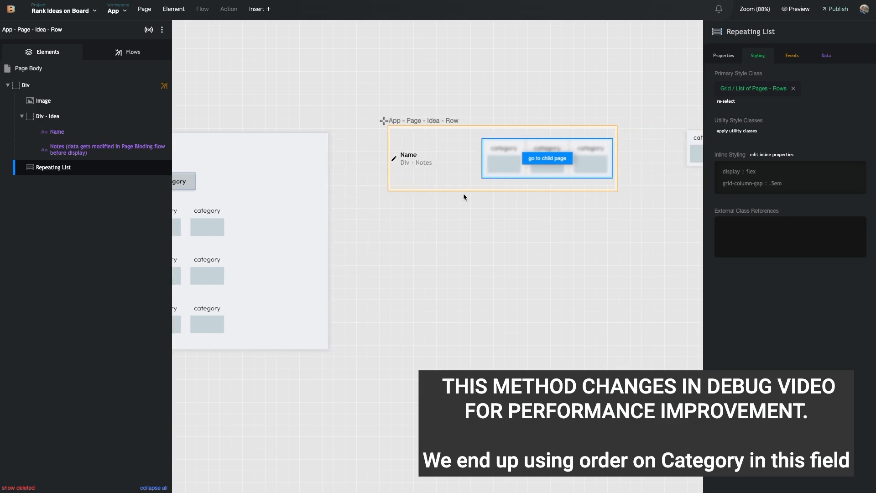
{"action": "scroll", "coordinate": [464, 193], "scroll_direction": "left", "scroll_amount": 8}
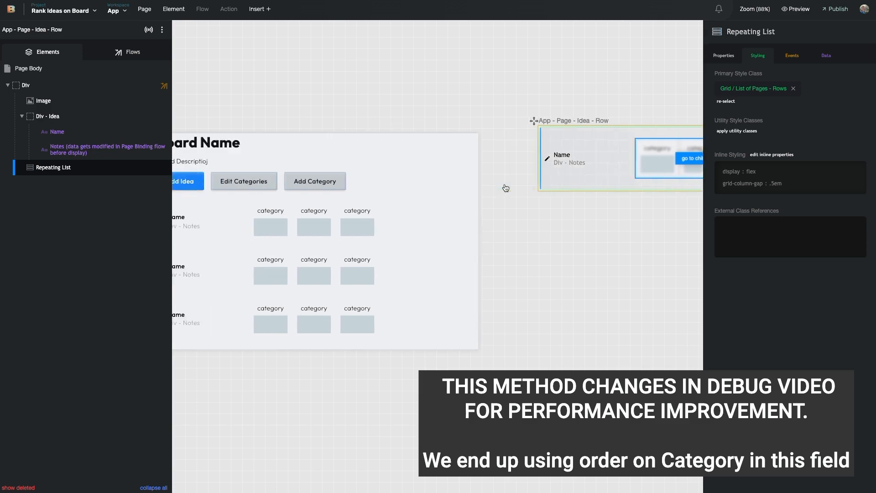
{"action": "scroll", "coordinate": [538, 181], "scroll_direction": "right", "scroll_amount": 9}
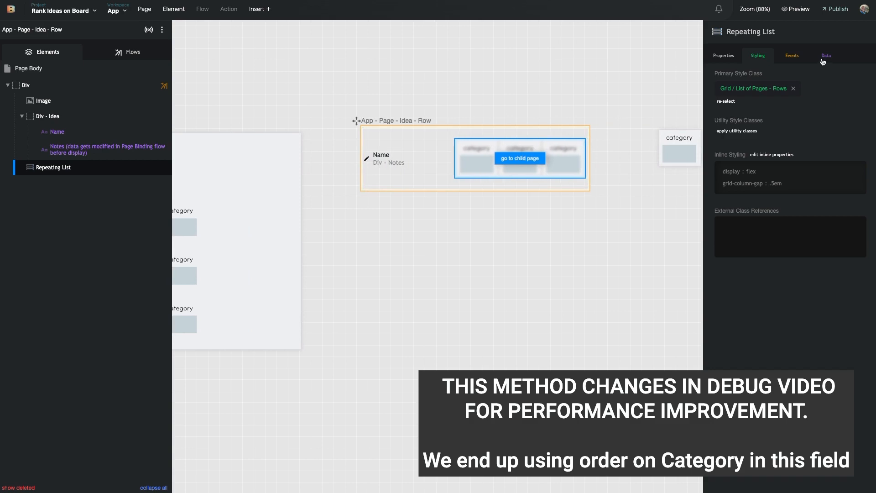
Add a Number field named Order to the Idea Score <> Category Relationship collection
{"action": "left_click", "coordinate": [718, 60]}
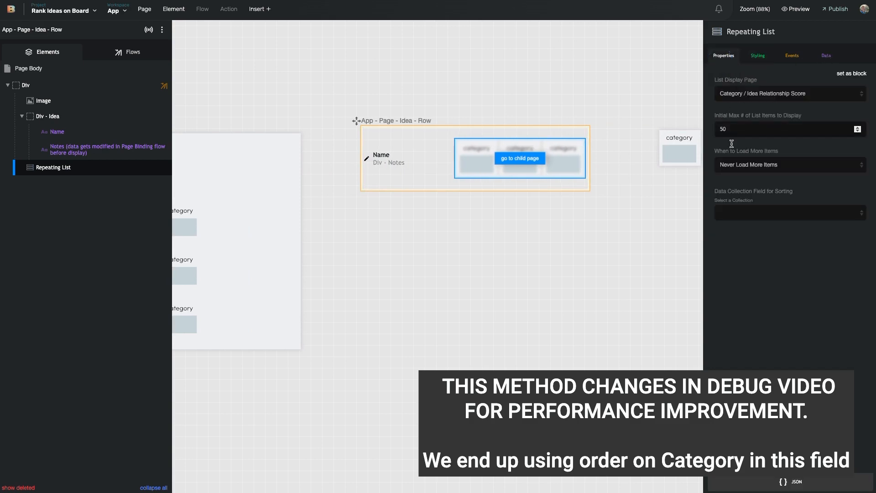
{"action": "left_click", "coordinate": [764, 214]}
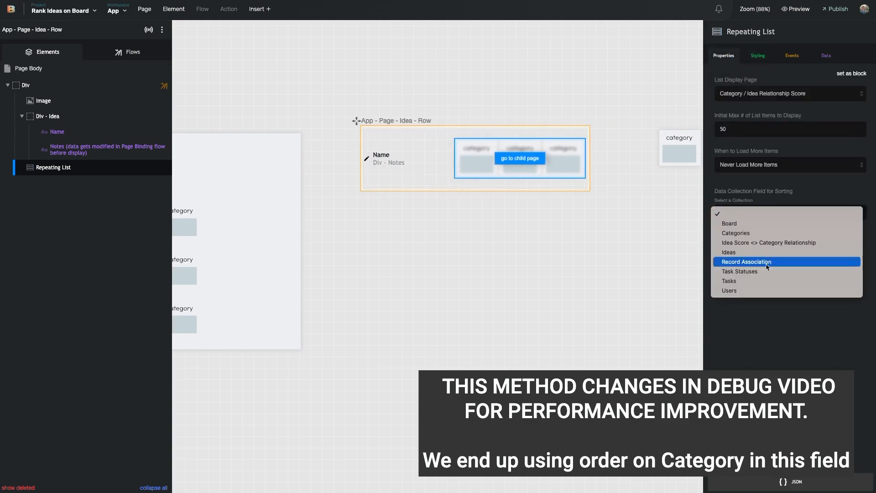
{"action": "left_click", "coordinate": [748, 328]}
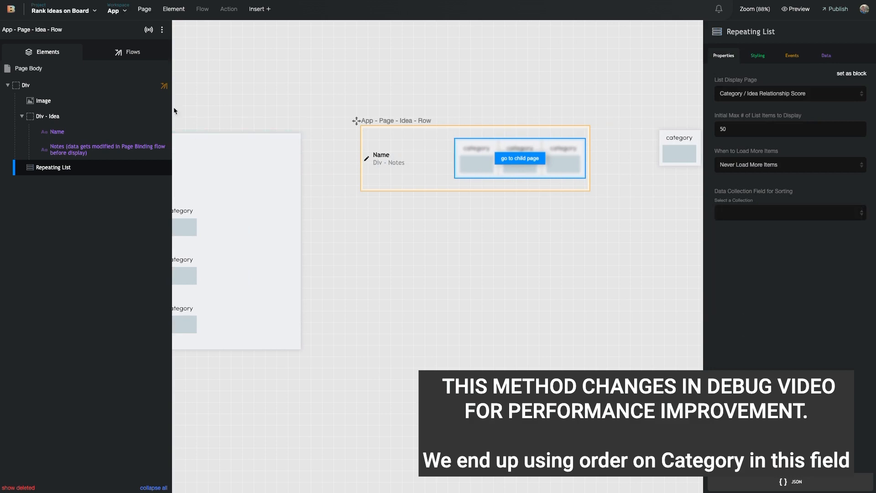
{"action": "left_click", "coordinate": [69, 10]}
{"action": "left_click", "coordinate": [67, 44]}
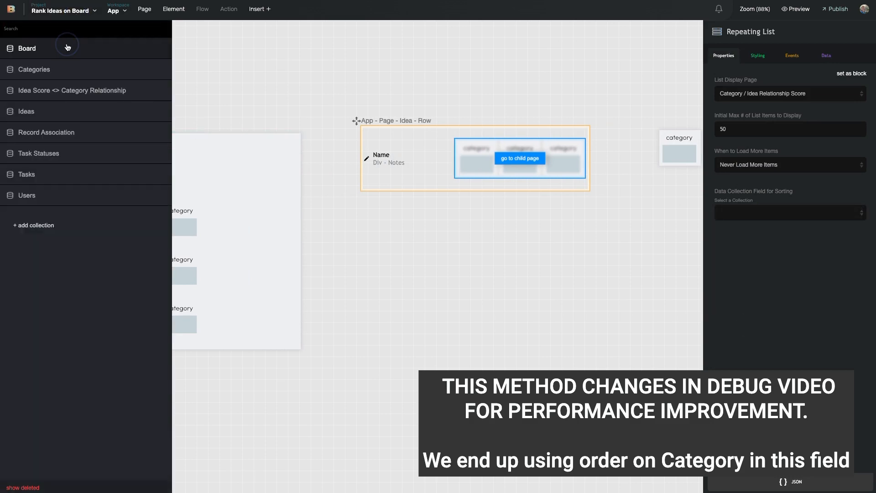
{"action": "left_click", "coordinate": [58, 97]}
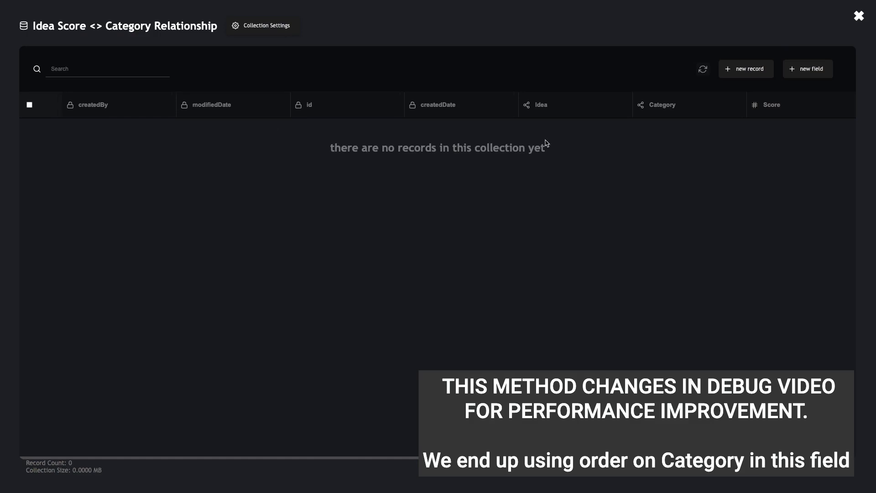
{"action": "left_click", "coordinate": [809, 80]}
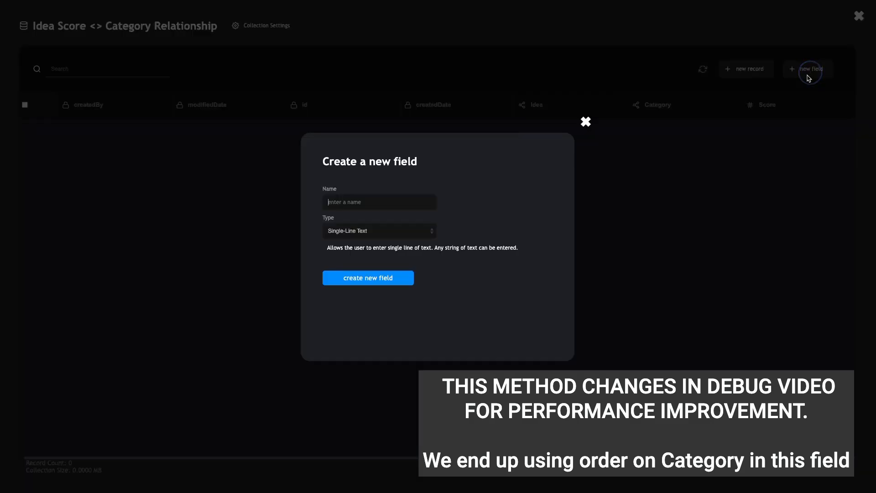
{"action": "type", "text": "Order"}
{"action": "left_click", "coordinate": [397, 234]}
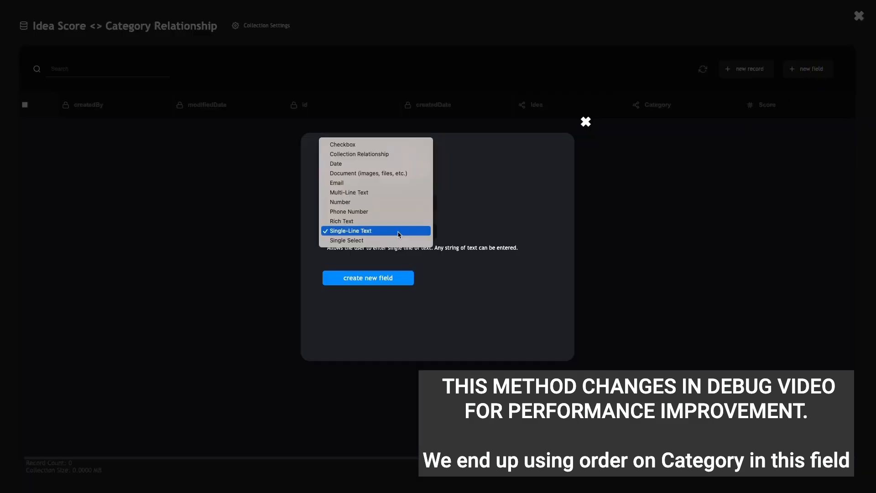
{"action": "left_click", "coordinate": [399, 202]}
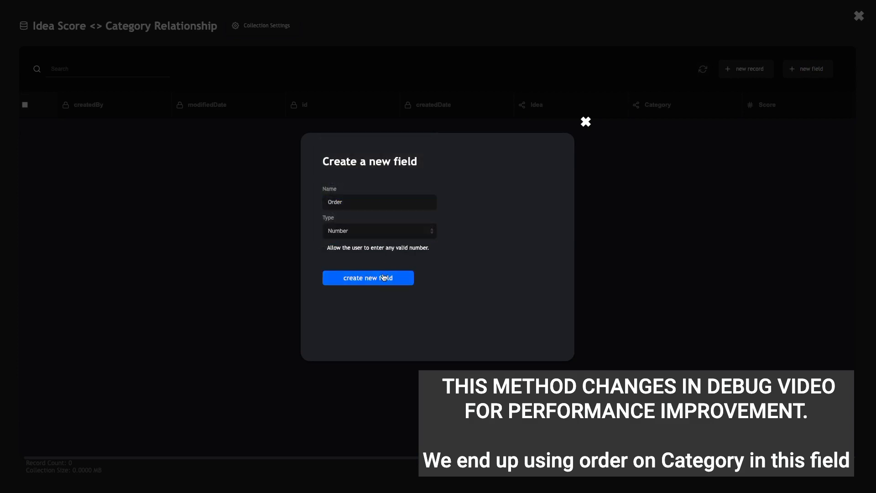
{"action": "left_click", "coordinate": [385, 277]}
Sort the Repeating List by the Idea Score <> Category Relationship Order field
{"action": "left_click", "coordinate": [858, 16]}
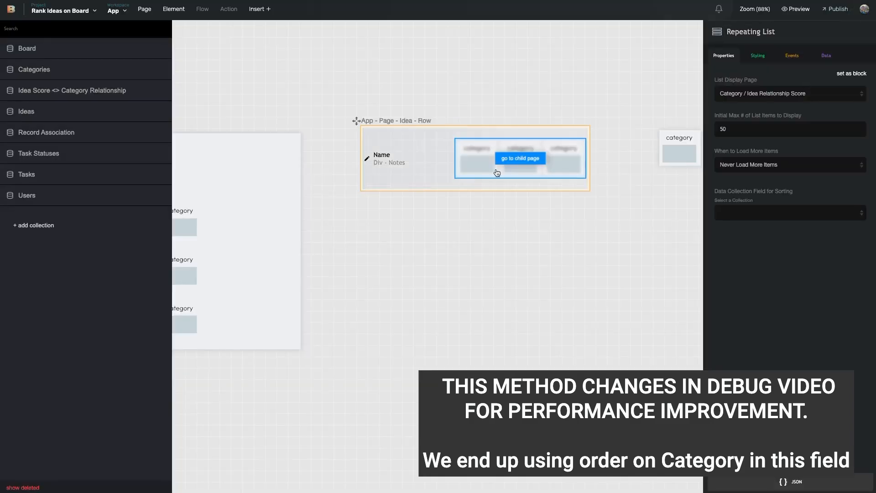
{"action": "left_click", "coordinate": [743, 206]}
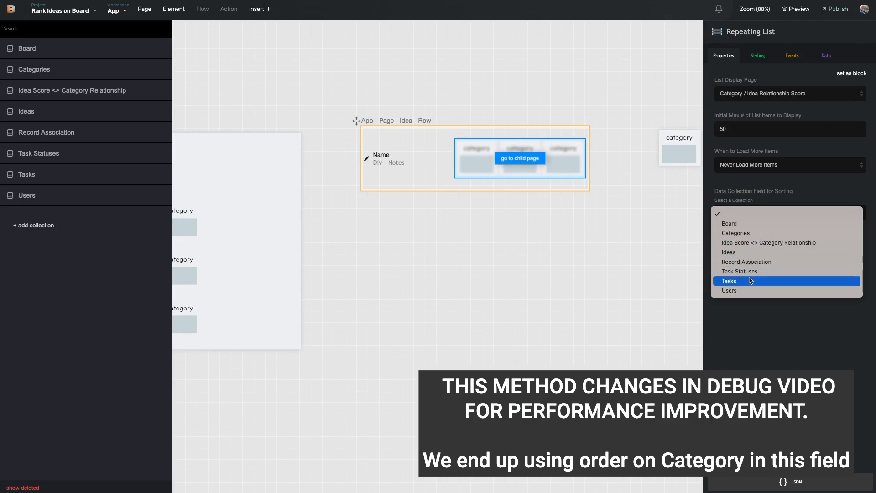
{"action": "left_click", "coordinate": [759, 245]}
{"action": "left_click", "coordinate": [768, 243]}
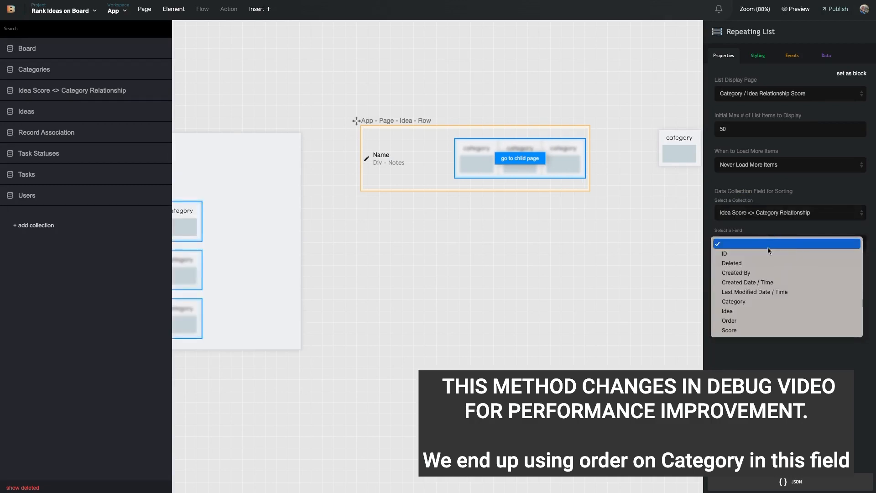
{"action": "left_click", "coordinate": [756, 321]}
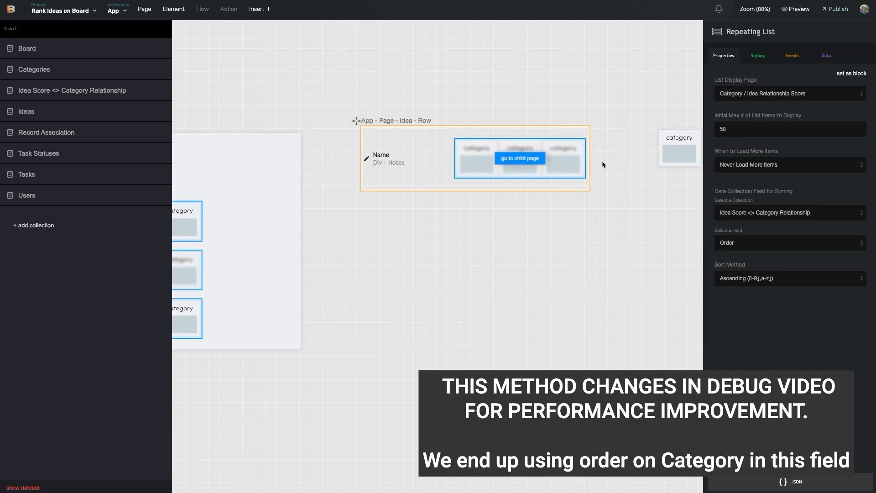
Clear the selection, pan the canvas, and select the Idea Row component
{"action": "scroll", "coordinate": [603, 164], "scroll_direction": "left", "scroll_amount": 4}
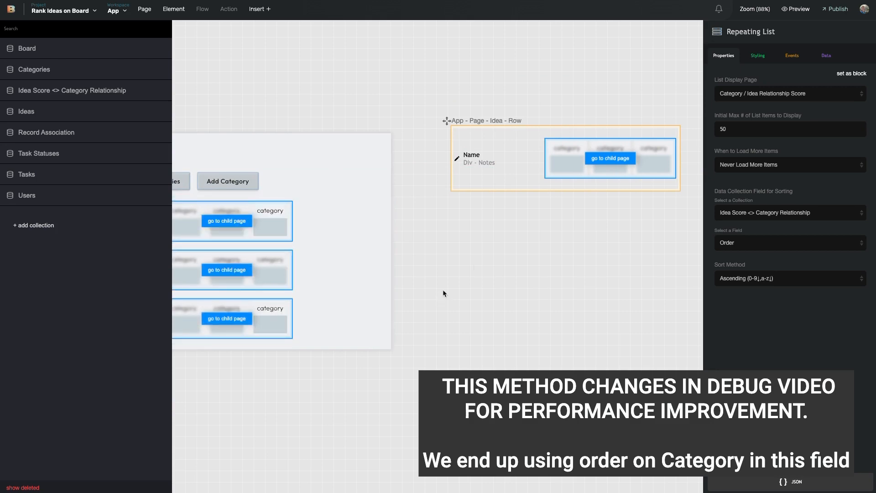
{"action": "left_click", "coordinate": [507, 236]}
{"action": "scroll", "coordinate": [542, 194], "scroll_direction": "right", "scroll_amount": 3}
{"action": "scroll", "coordinate": [243, 236], "scroll_direction": "left", "scroll_amount": 12}
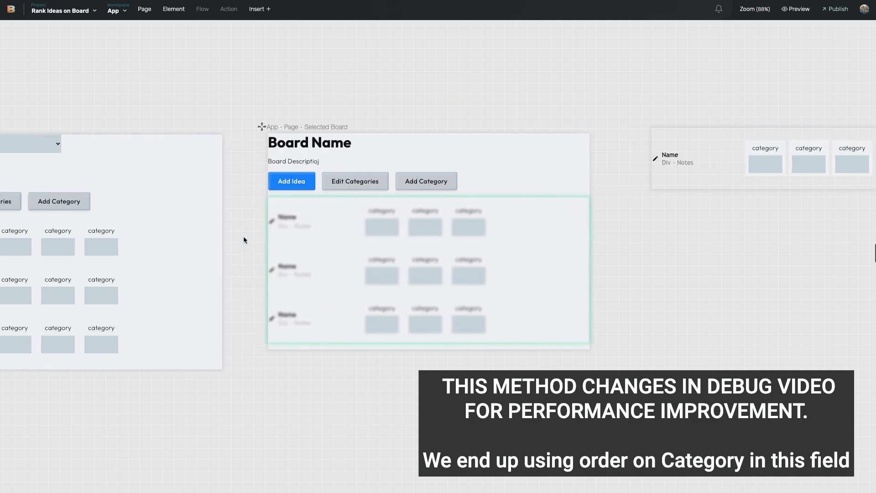
{"action": "scroll", "coordinate": [658, 231], "scroll_direction": "right", "scroll_amount": 11}
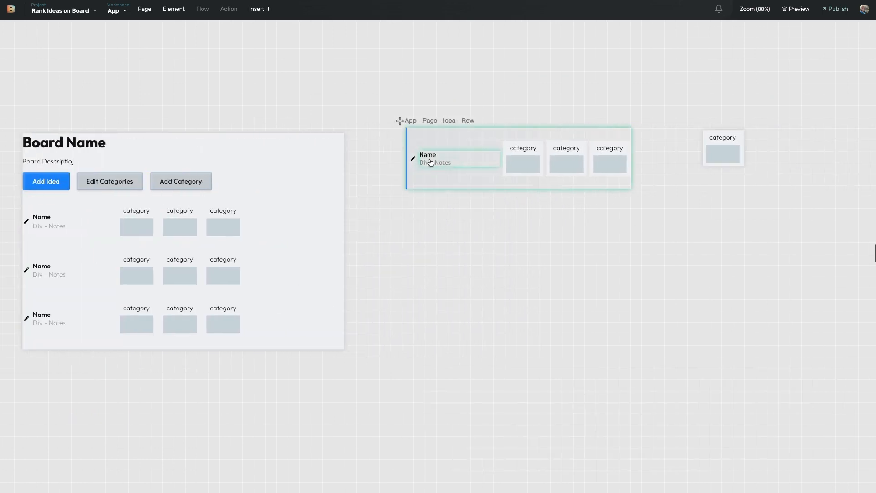
{"action": "left_click", "coordinate": [443, 178]}
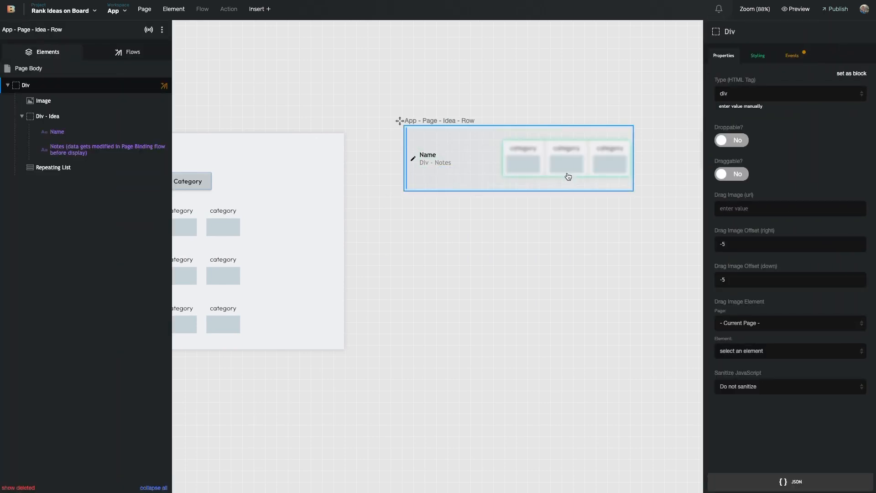
Feed the Repeating List from Idea Score <> Category Relationship, fetching all fields
{"action": "left_click", "coordinate": [555, 171]}
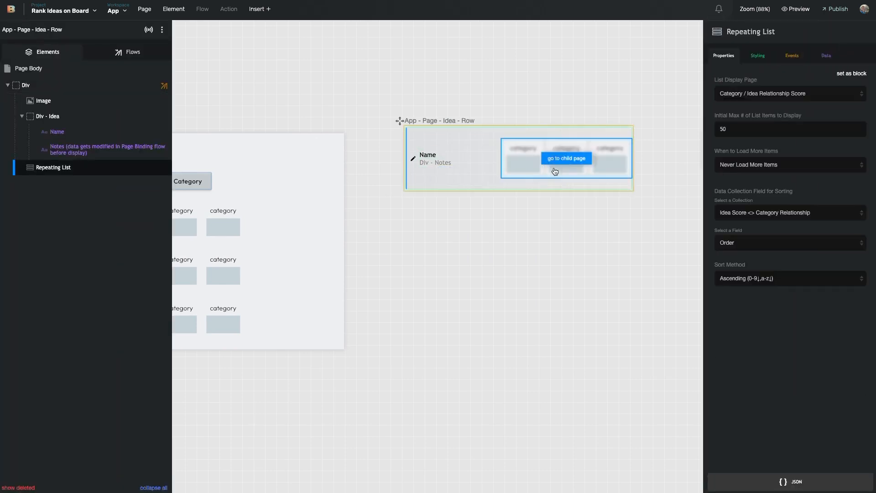
{"action": "left_click", "coordinate": [827, 60]}
{"action": "left_click", "coordinate": [842, 80]}
{"action": "left_click", "coordinate": [812, 112]}
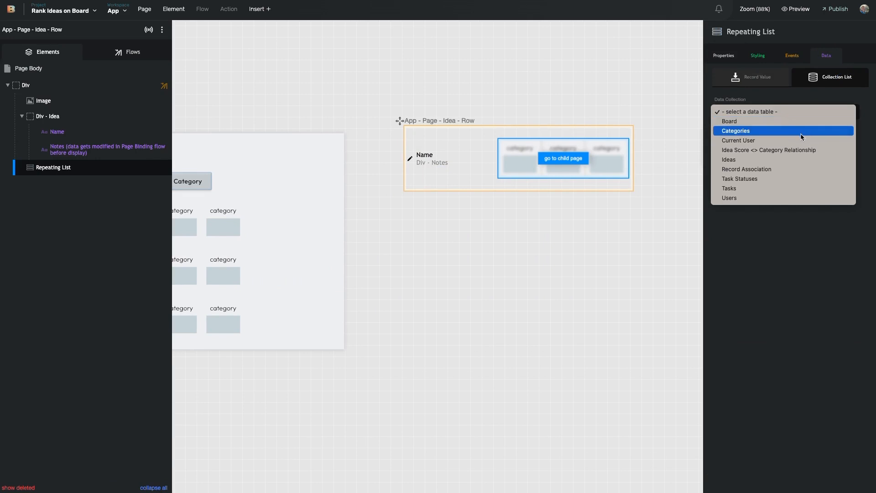
{"action": "left_click", "coordinate": [768, 150]}
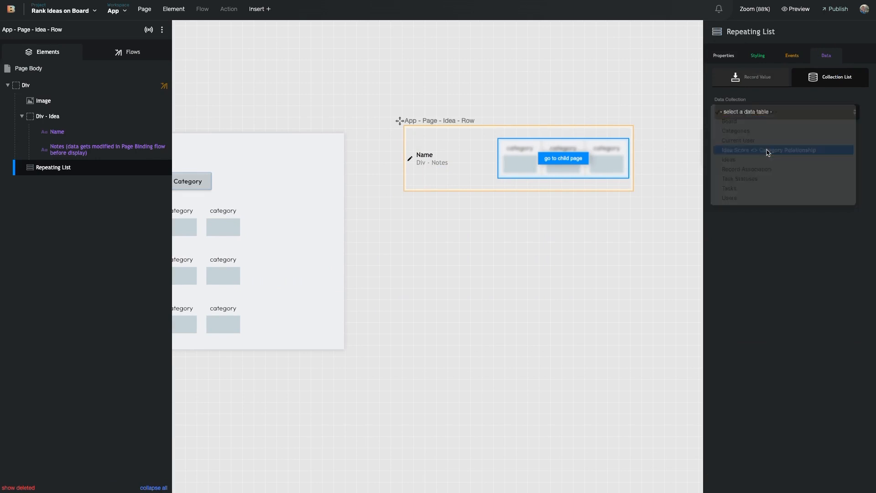
{"action": "left_click", "coordinate": [764, 145]}
{"action": "left_click", "coordinate": [761, 158]}
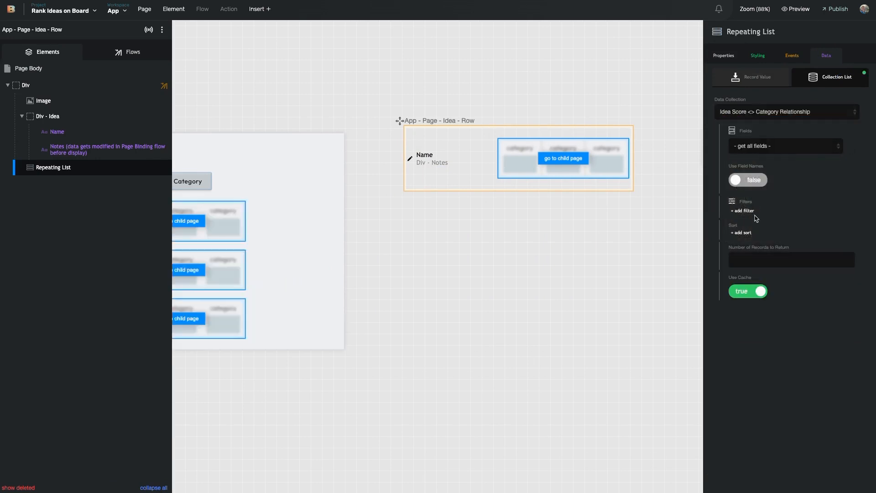
Add a filter on the records' Idea field
{"action": "left_click", "coordinate": [749, 212]}
{"action": "left_click", "coordinate": [763, 286]}
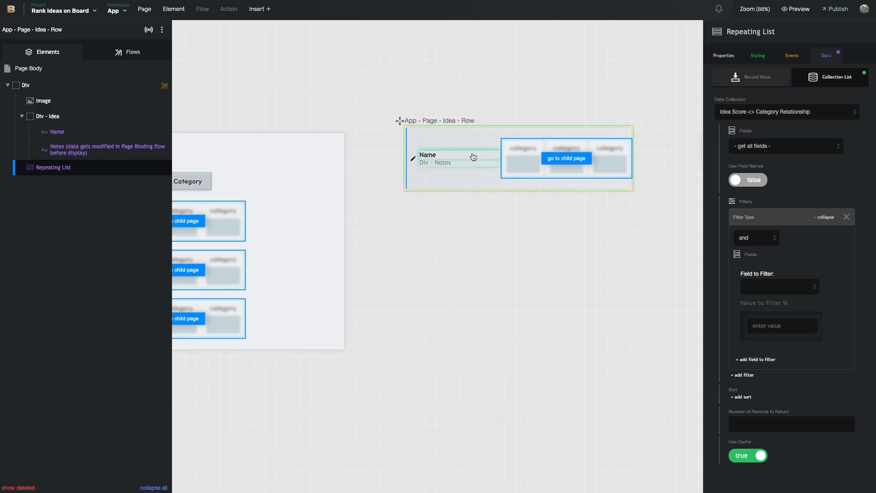
{"action": "scroll", "coordinate": [462, 156], "scroll_direction": "left", "scroll_amount": 5}
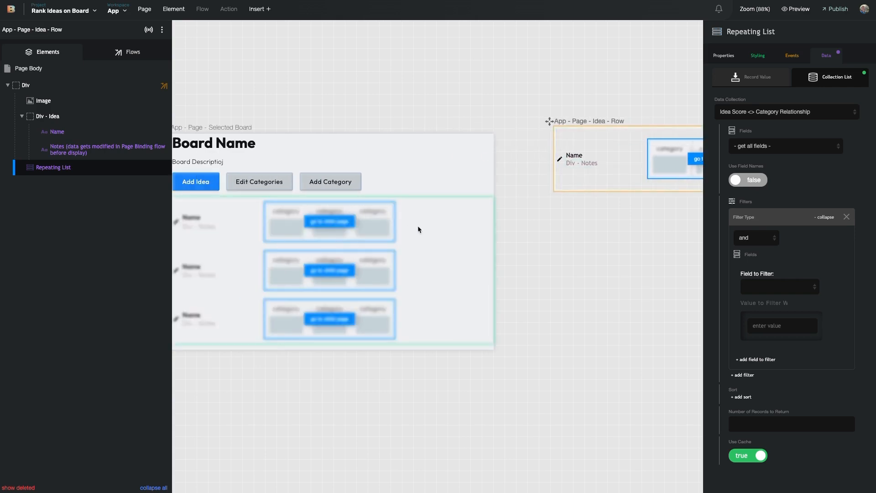
{"action": "scroll", "coordinate": [418, 229], "scroll_direction": "left", "scroll_amount": 4}
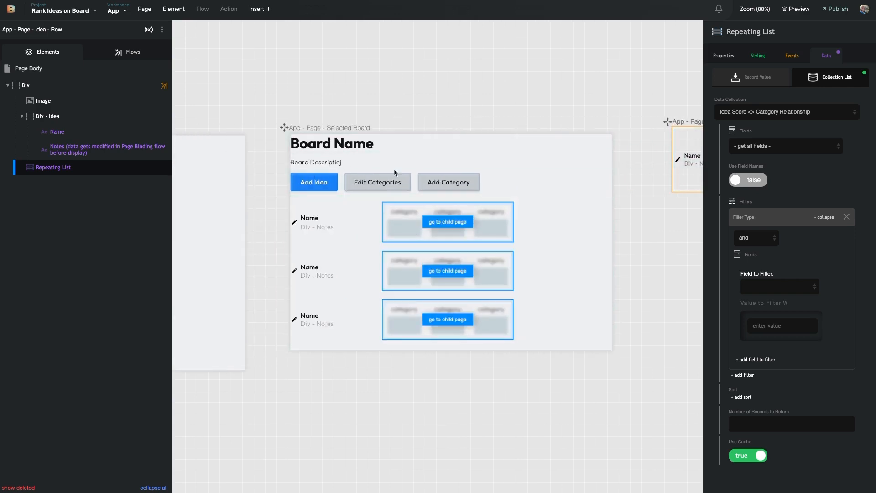
{"action": "scroll", "coordinate": [589, 220], "scroll_direction": "right", "scroll_amount": 4}
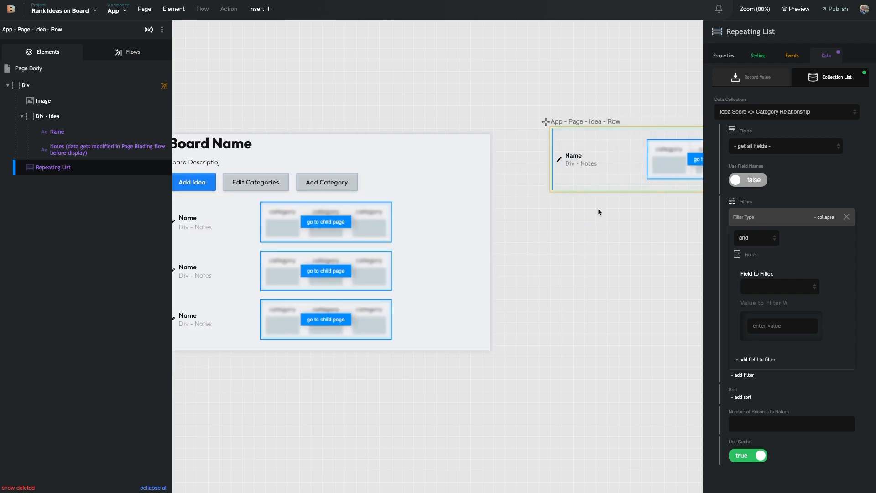
{"action": "scroll", "coordinate": [616, 167], "scroll_direction": "right", "scroll_amount": 3}
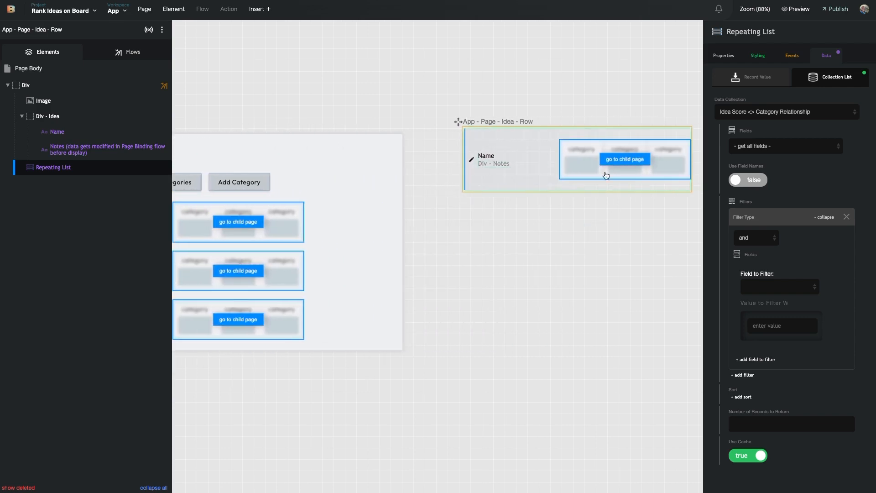
{"action": "left_click", "coordinate": [778, 287]}
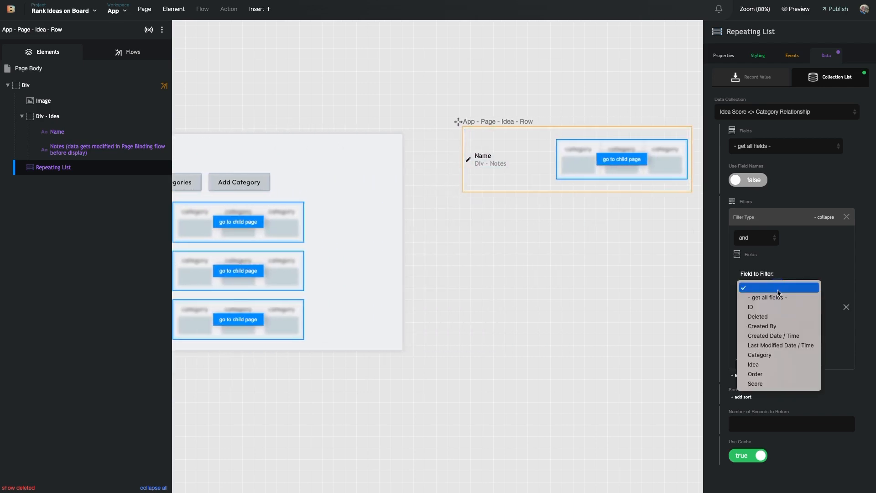
{"action": "left_click", "coordinate": [781, 364]}
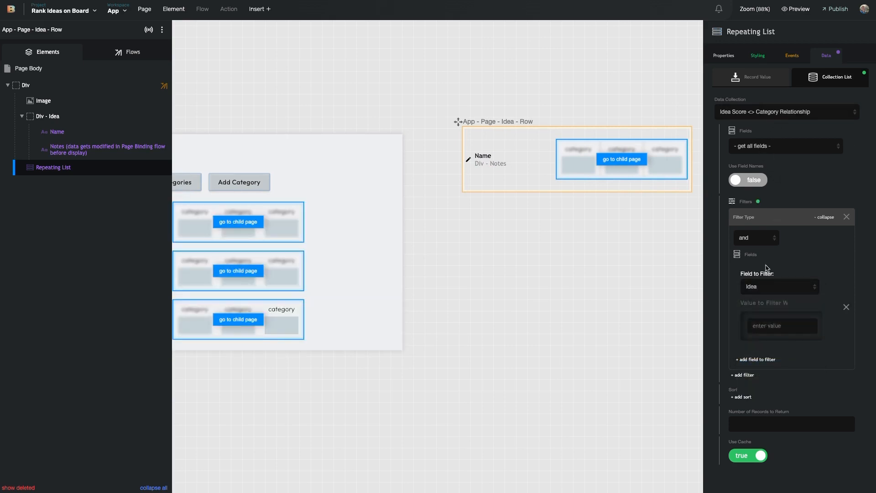
Set the Idea filter value to the current Ideas record's ID field
{"action": "left_click", "coordinate": [811, 303]}
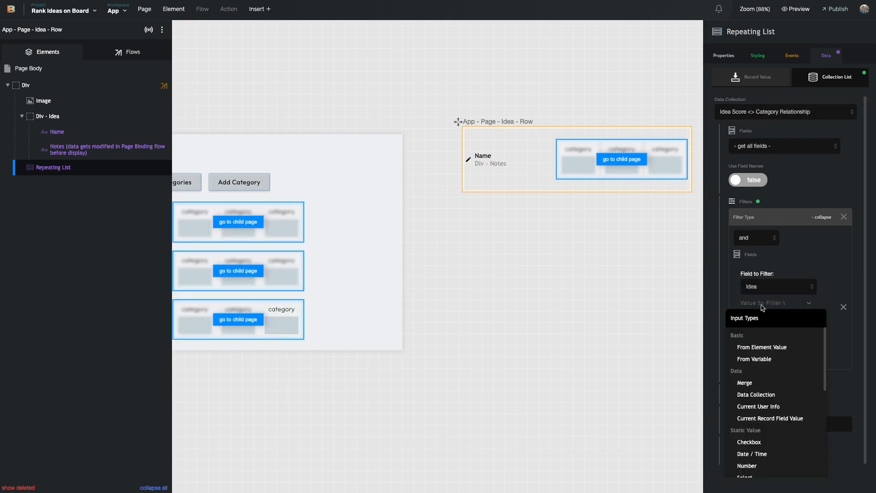
{"action": "left_click", "coordinate": [813, 303]}
{"action": "left_click", "coordinate": [779, 418]}
{"action": "left_click", "coordinate": [781, 323]}
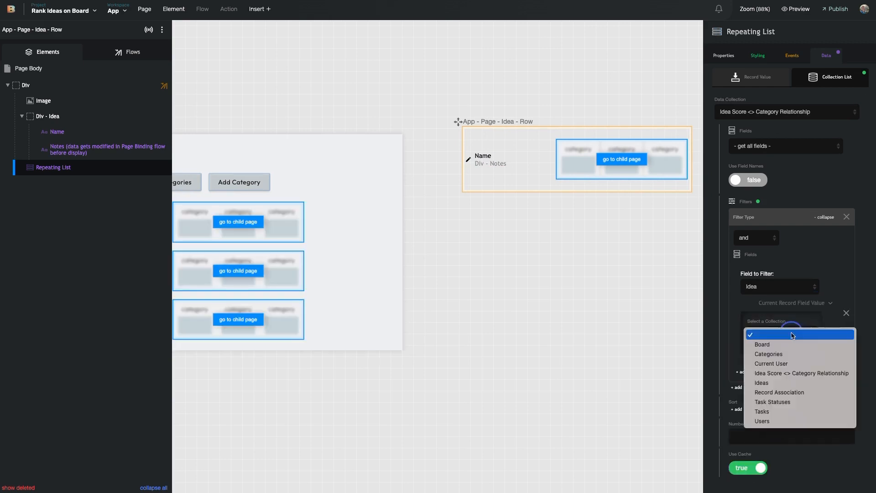
{"action": "left_click", "coordinate": [785, 385]}
{"action": "left_click", "coordinate": [790, 354]}
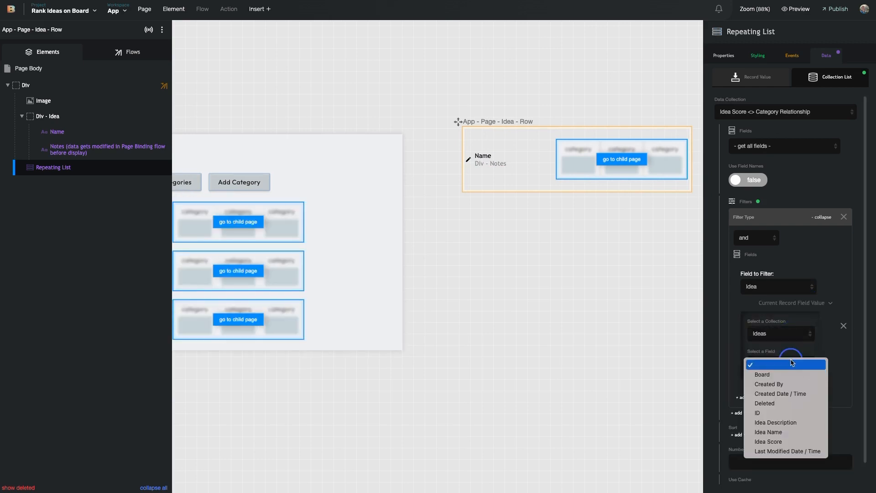
{"action": "left_click", "coordinate": [786, 416]}
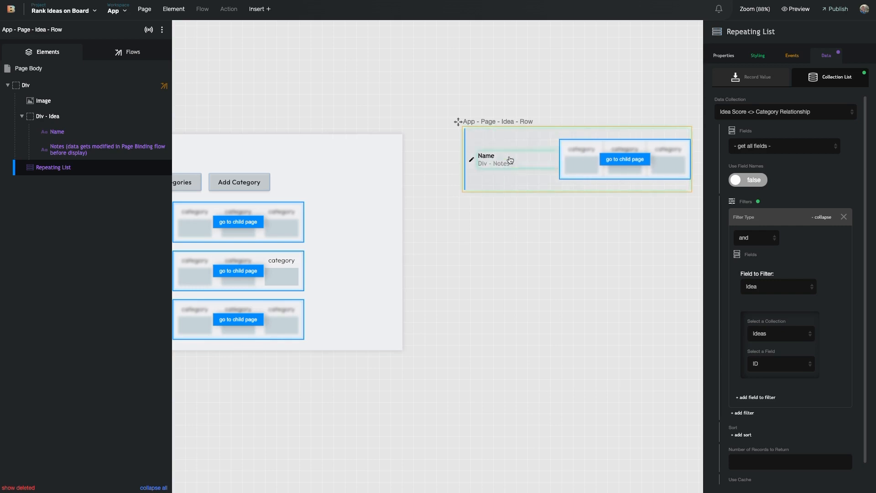
{"action": "scroll", "coordinate": [512, 194], "scroll_direction": "right", "scroll_amount": 4}
{"action": "left_click", "coordinate": [585, 136]}
Copy the category box with its children and paste it into the Idea Row
{"action": "left_click", "coordinate": [78, 85]}
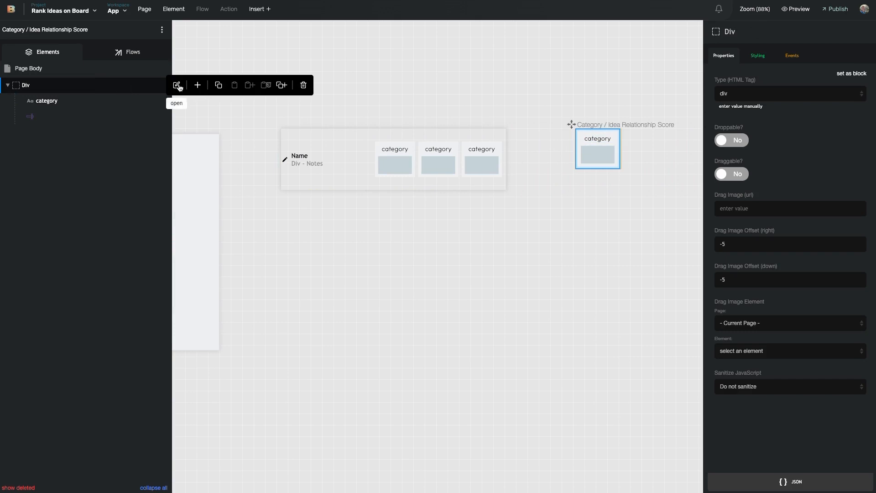
{"action": "left_click", "coordinate": [221, 84]}
{"action": "left_click", "coordinate": [339, 156]}
{"action": "mouse_move", "coordinate": [64, 87]}
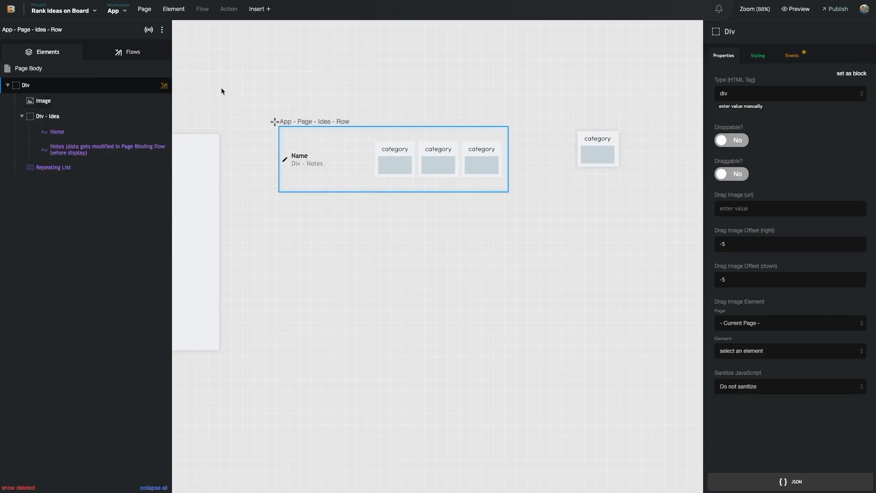
{"action": "left_click", "coordinate": [581, 137]}
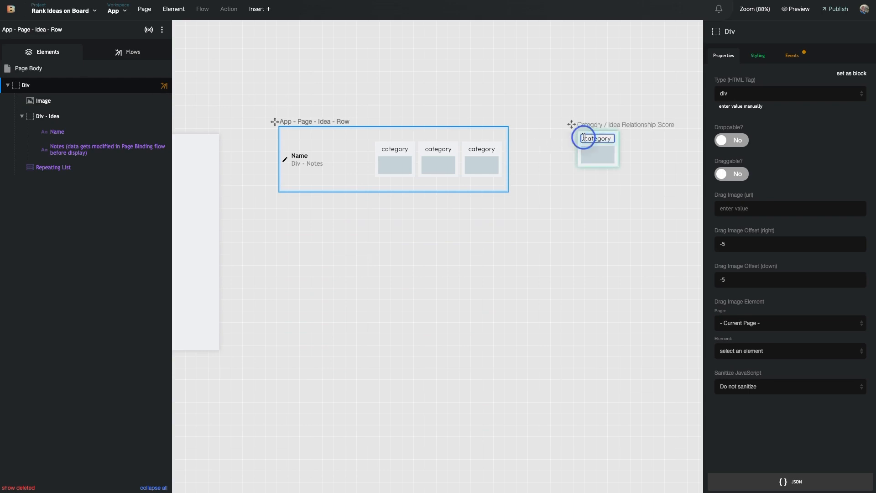
{"action": "left_click", "coordinate": [94, 84]}
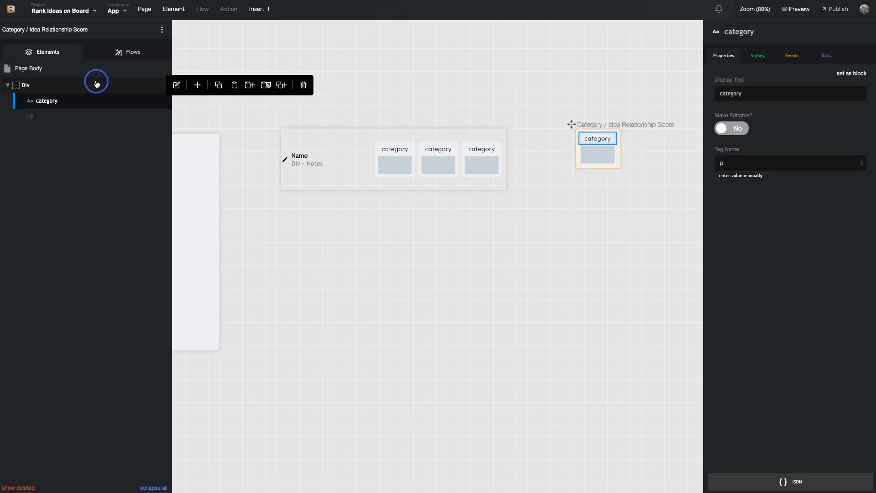
{"action": "left_click", "coordinate": [219, 86]}
{"action": "left_click", "coordinate": [348, 146]}
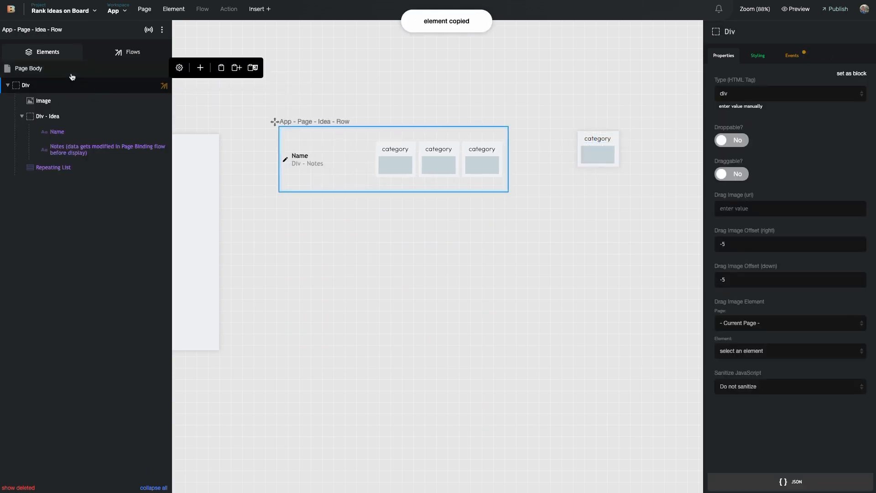
{"action": "left_click", "coordinate": [251, 85]}
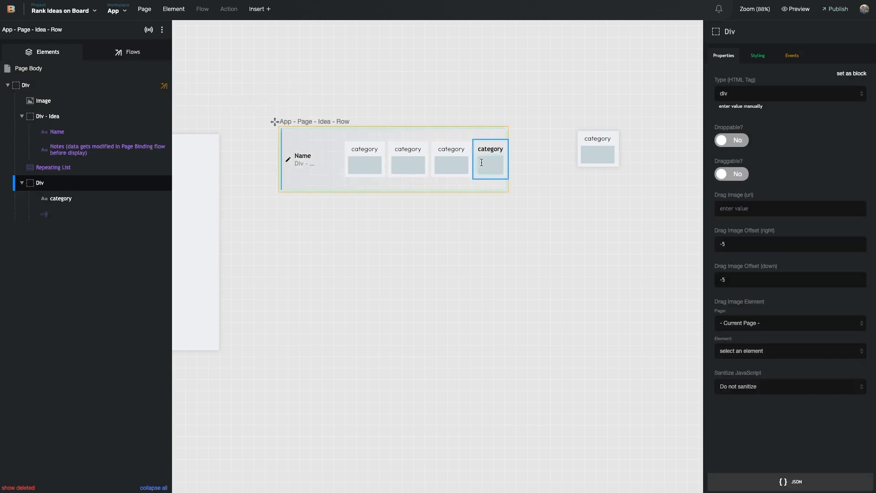
Relabel the pasted fourth box as 'Total' and select its input
{"action": "left_click", "coordinate": [483, 206]}
{"action": "left_click", "coordinate": [498, 150]}
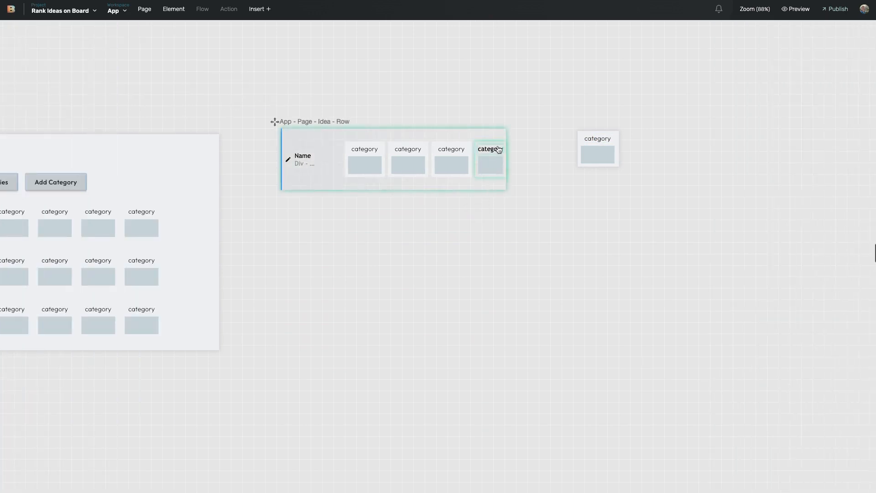
{"action": "type", "text": "t"}
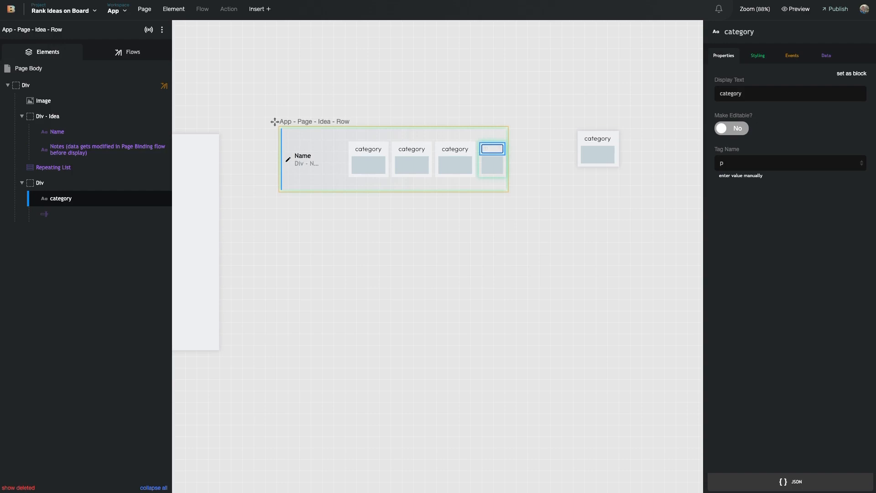
{"action": "type", "text": "otal"}
{"action": "left_click", "coordinate": [524, 159]}
{"action": "left_click", "coordinate": [493, 166]}
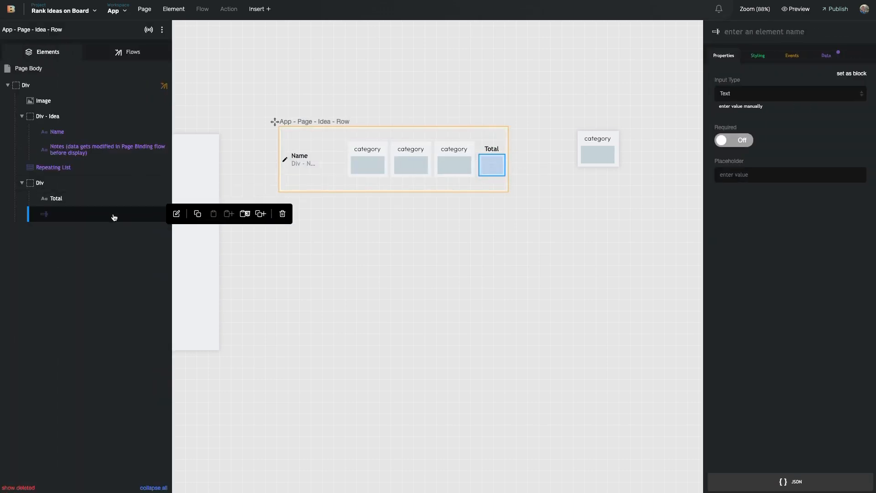
Replace the Total box's input with a Heading 4 element
{"action": "mouse_move", "coordinate": [147, 221]}
{"action": "left_click", "coordinate": [282, 213]}
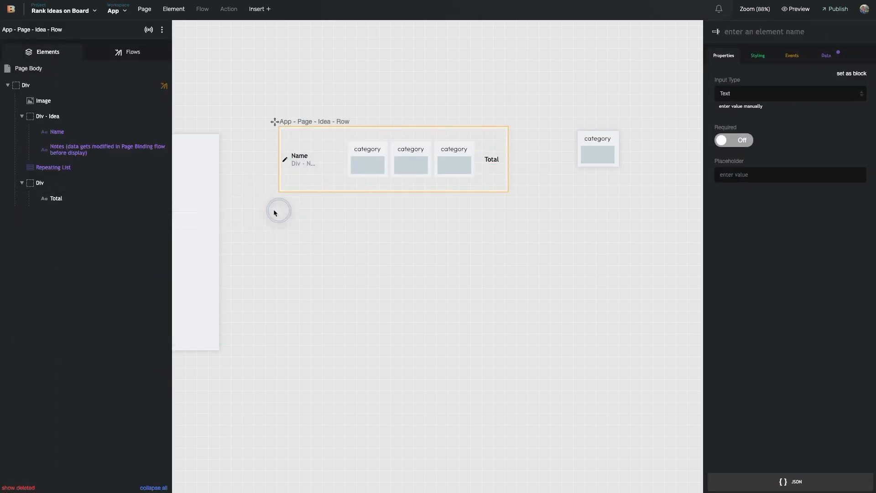
{"action": "left_click", "coordinate": [196, 182]}
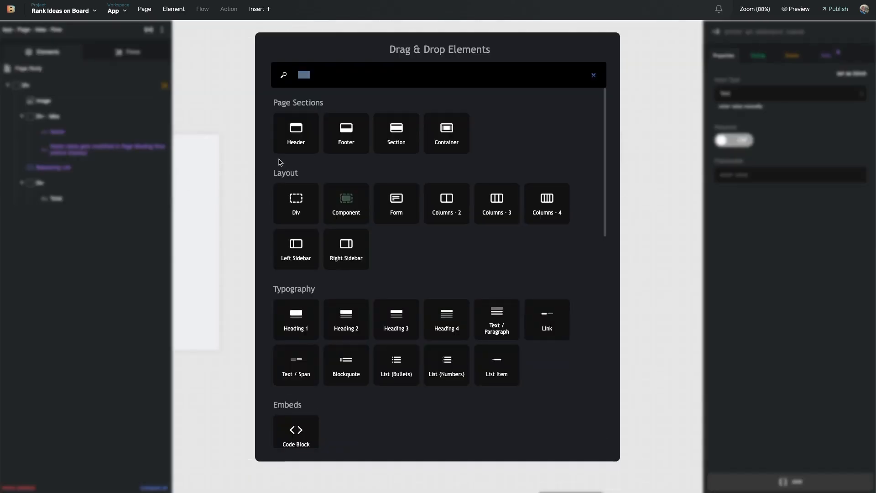
{"action": "type", "text": "head"}
{"action": "left_click_drag", "start_coordinate": [387, 194], "coordinate": [160, 186]}
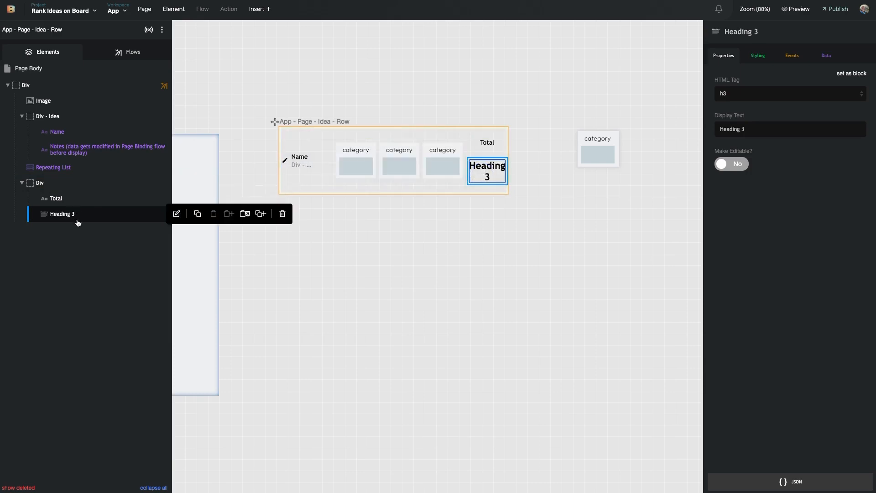
{"action": "left_click", "coordinate": [282, 214]}
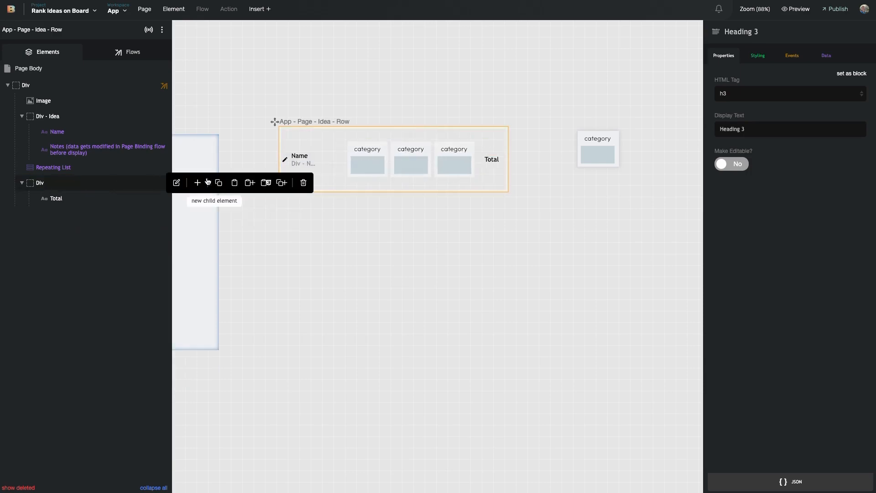
{"action": "left_click", "coordinate": [197, 182]}
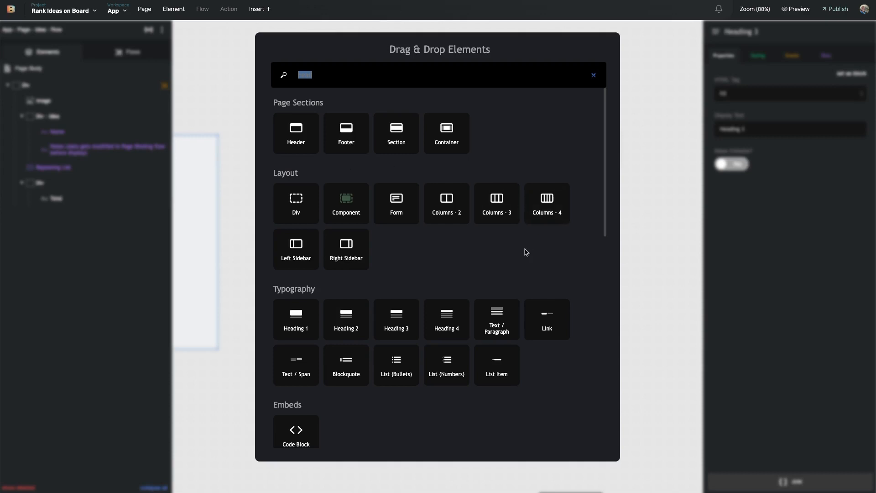
{"action": "type", "text": "heading"}
{"action": "left_click", "coordinate": [450, 136]}
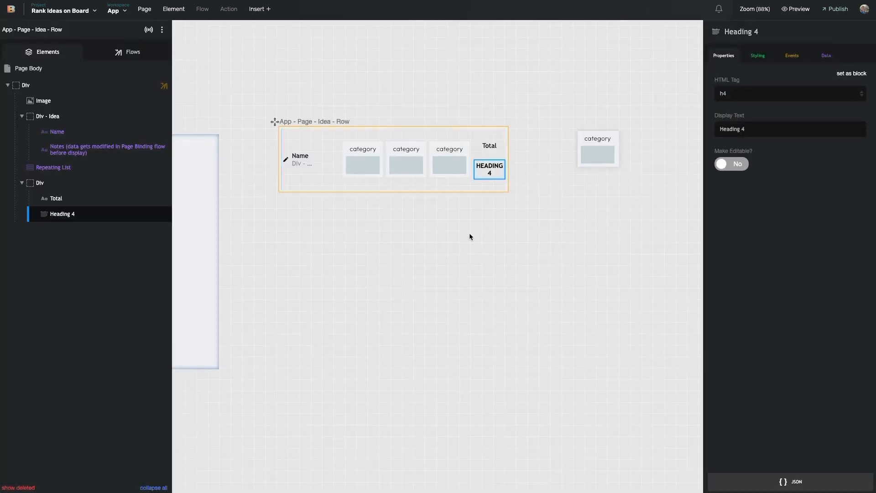
Change the Heading 4 text to 0
{"action": "triple_click", "coordinate": [490, 173]}
{"action": "key", "text": "BackSpace"}
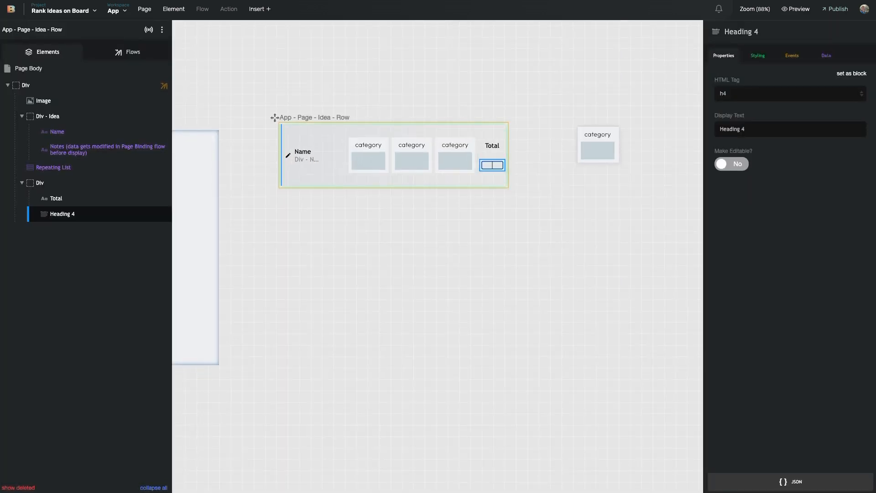
{"action": "type", "text": "0"}
{"action": "left_click", "coordinate": [499, 208]}
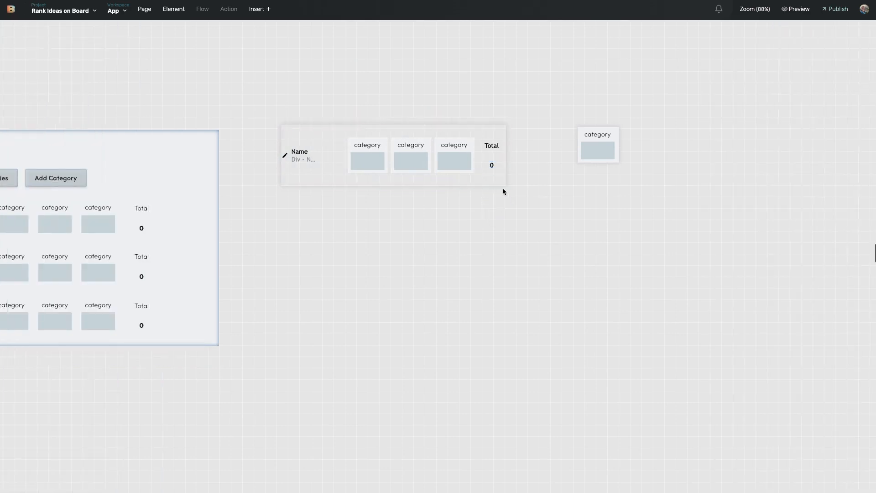
{"action": "left_click", "coordinate": [493, 167]}
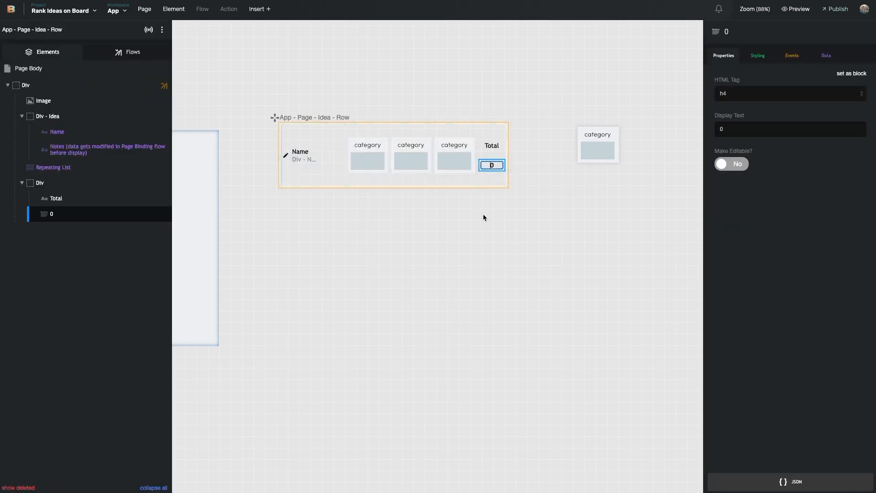
{"action": "left_click", "coordinate": [519, 190]}
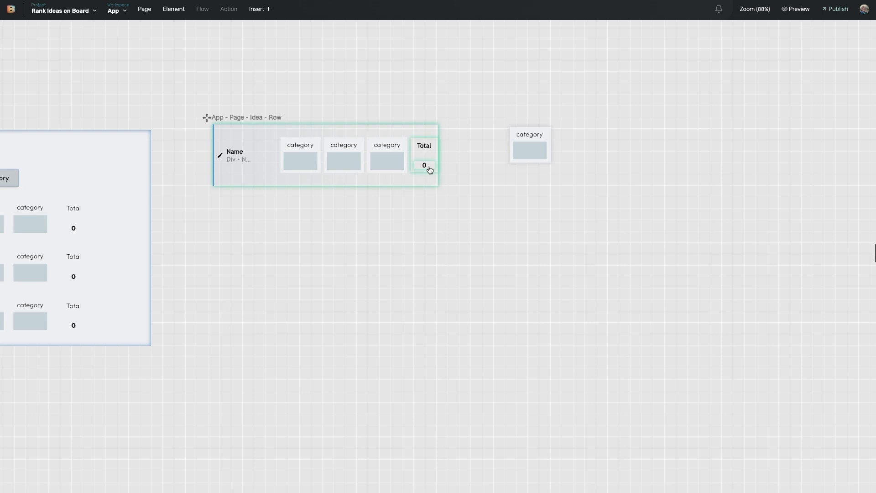
{"action": "left_click", "coordinate": [429, 170]}
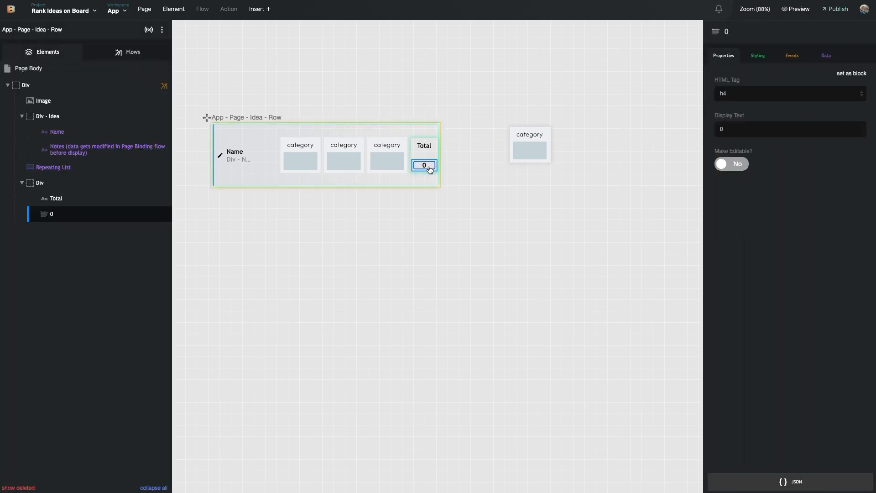
Bind the 0 heading's value to the Ideas collection's Idea Score field
{"action": "left_click", "coordinate": [826, 57]}
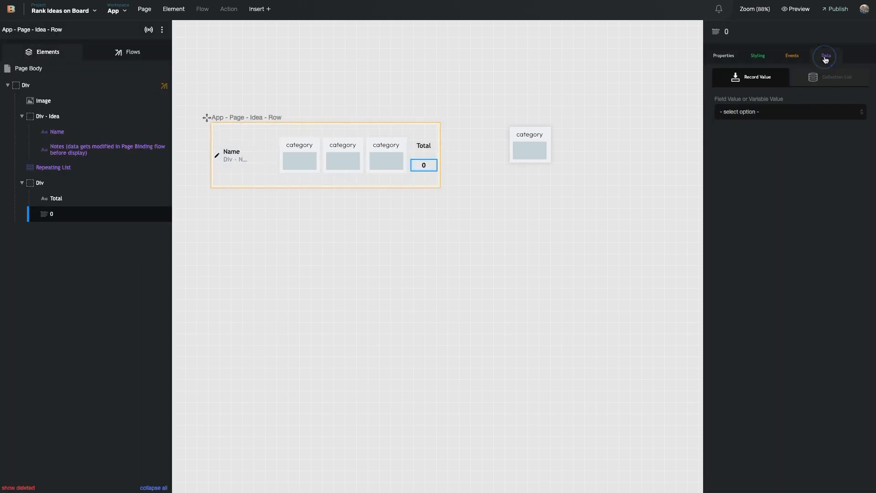
{"action": "left_click", "coordinate": [806, 111]}
{"action": "left_click", "coordinate": [788, 121]}
{"action": "left_click", "coordinate": [753, 142]}
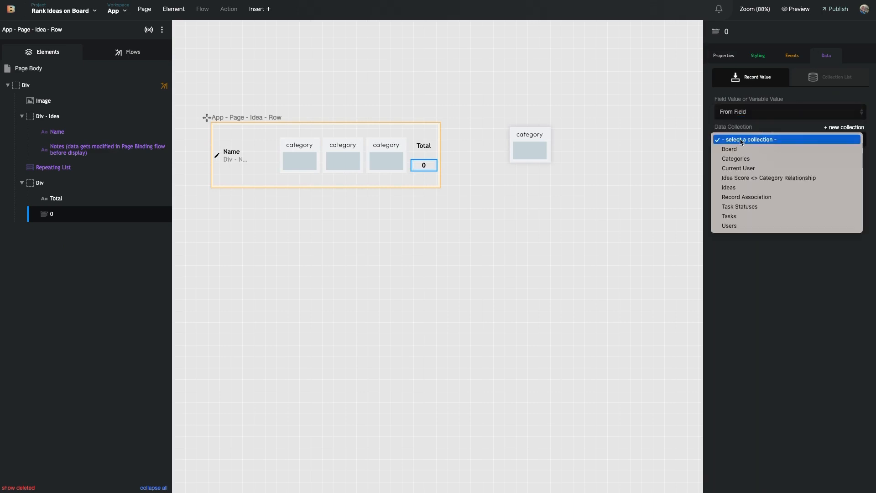
{"action": "left_click", "coordinate": [749, 192]}
{"action": "left_click", "coordinate": [762, 169]}
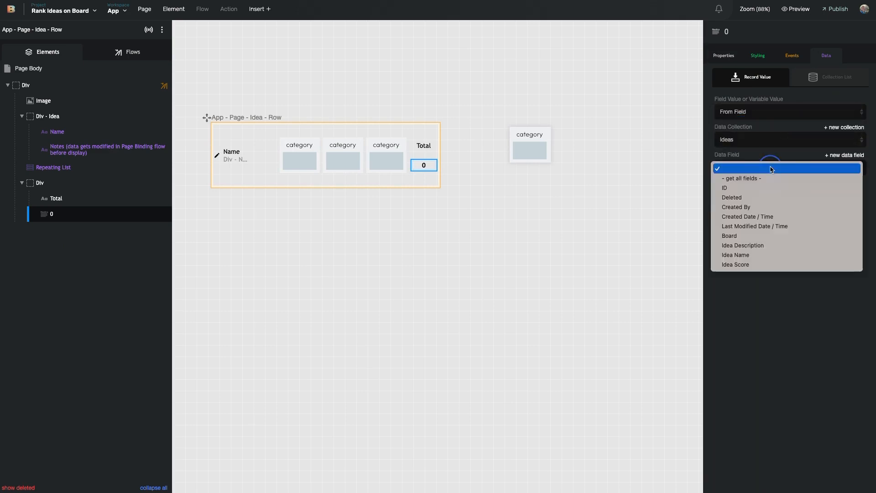
{"action": "left_click", "coordinate": [755, 265]}
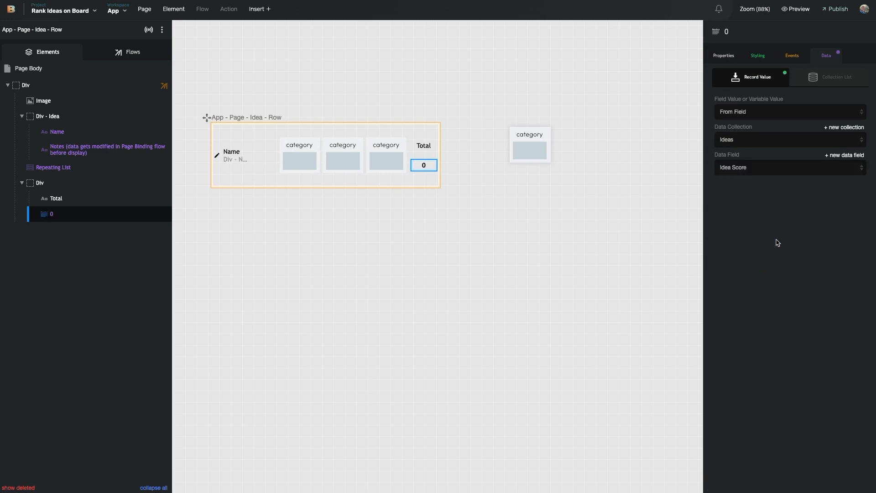
Clear the selection and select the Idea Row component
{"action": "scroll", "coordinate": [575, 212], "scroll_direction": "left", "scroll_amount": 5}
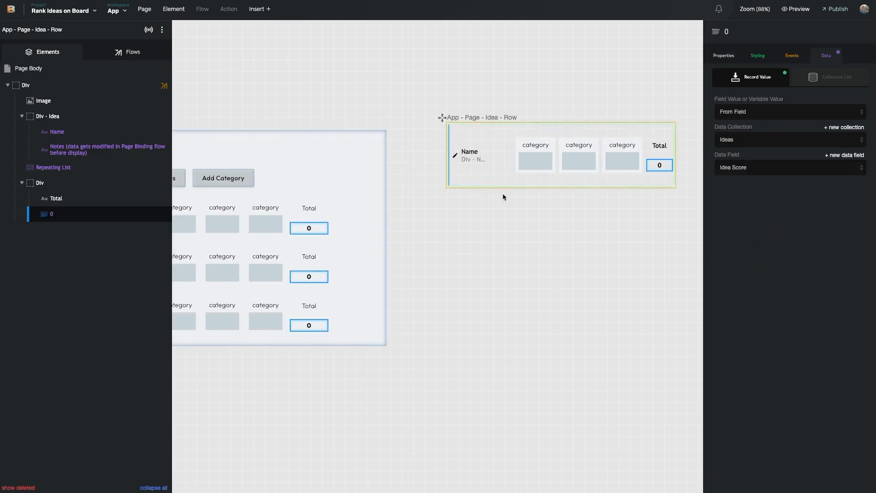
{"action": "left_click", "coordinate": [503, 194]}
{"action": "scroll", "coordinate": [536, 179], "scroll_direction": "right", "scroll_amount": 3}
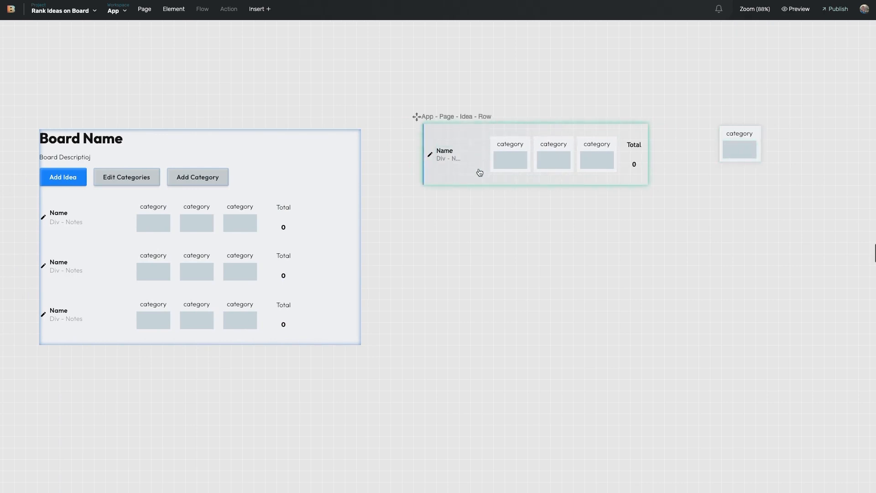
{"action": "left_click", "coordinate": [458, 182]}
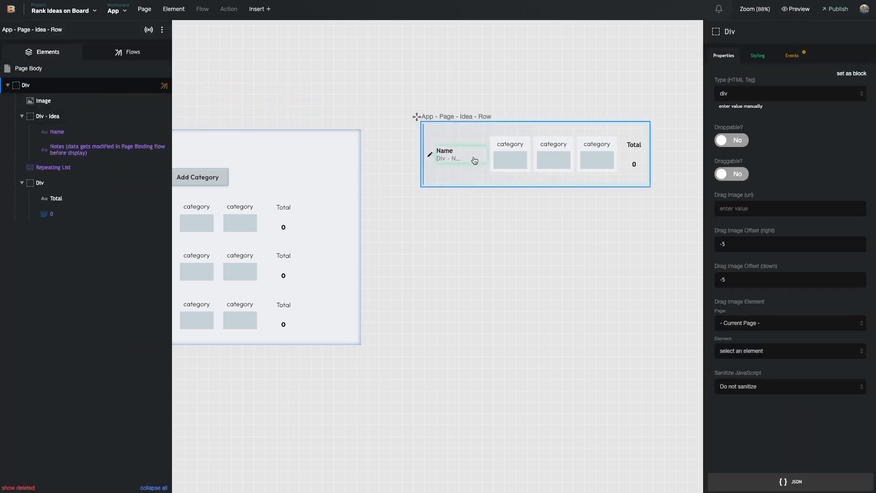
{"action": "scroll", "coordinate": [504, 165], "scroll_direction": "right", "scroll_amount": 4}
Create a new flow named 'Update Idea Score Total' on the Idea Row page
{"action": "left_click", "coordinate": [137, 51]}
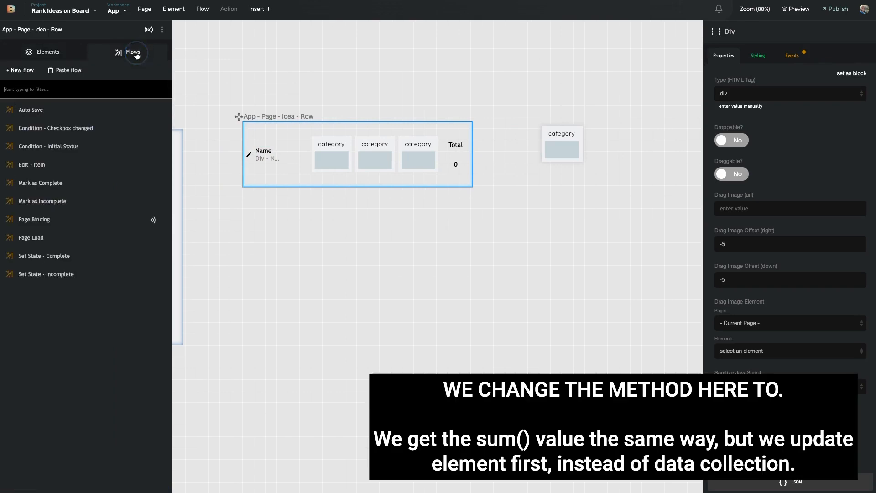
{"action": "left_click", "coordinate": [29, 74]}
{"action": "type", "text": "Update Idea Score Total"}
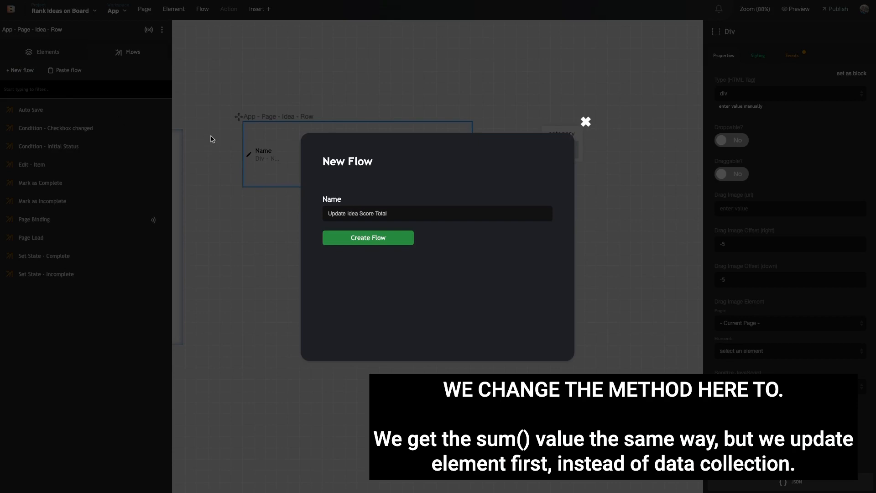
{"action": "left_click", "coordinate": [355, 234]}
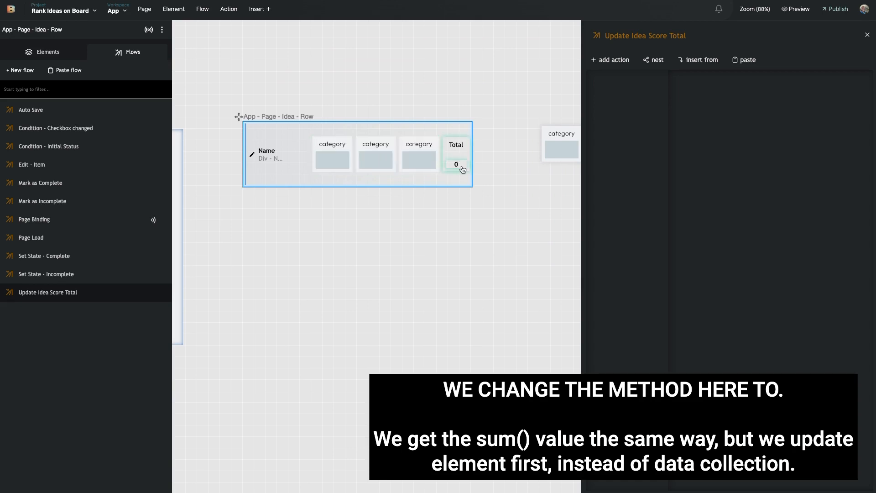
Add a Set variable action targeting - Current Page - with the variable named newTotalScore
{"action": "left_click", "coordinate": [611, 60]}
{"action": "left_click", "coordinate": [642, 70]}
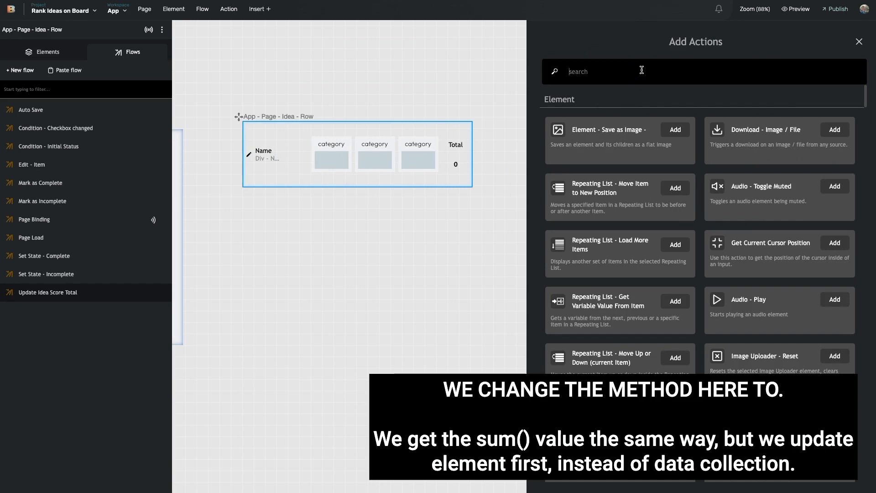
{"action": "type", "text": "upda"}
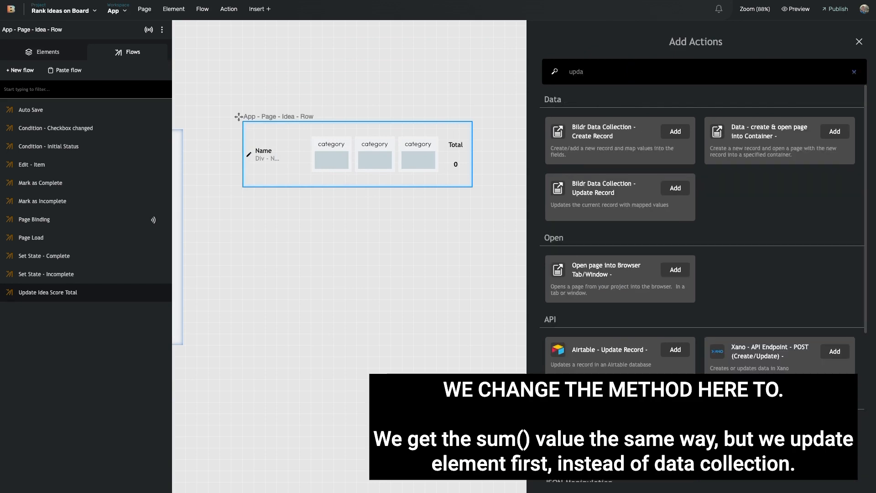
{"action": "key", "text": "BackSpace"}
{"action": "key", "text": "BackSpace"}
{"action": "type", "text": "set variable"}
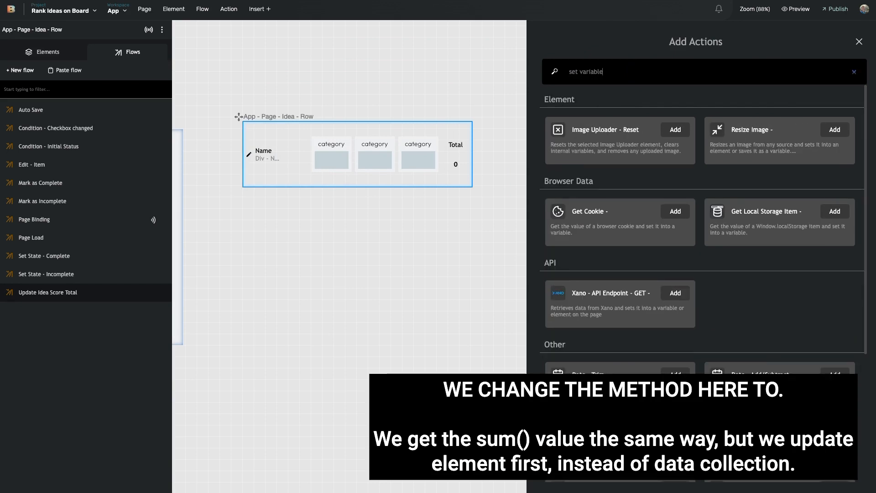
{"action": "scroll", "coordinate": [724, 274], "scroll_direction": "down", "scroll_amount": 1}
{"action": "scroll", "coordinate": [724, 274], "scroll_direction": "down", "scroll_amount": 2}
{"action": "left_click", "coordinate": [749, 319]}
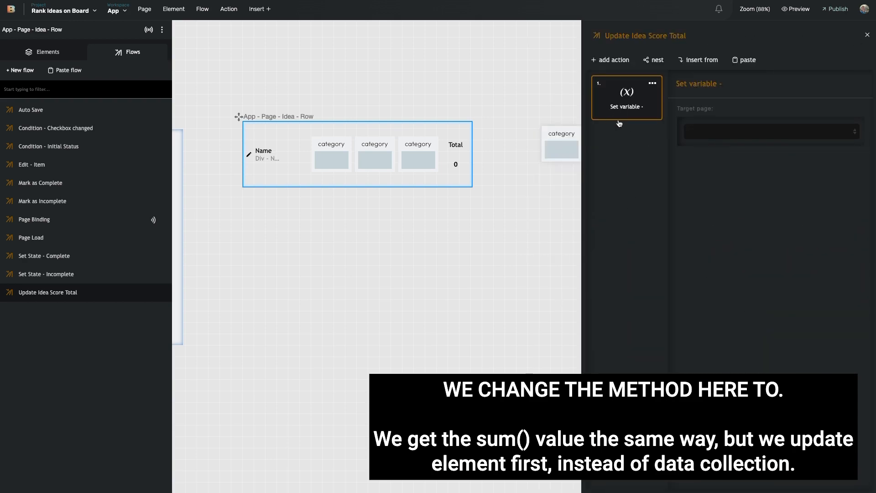
{"action": "left_click", "coordinate": [711, 131]}
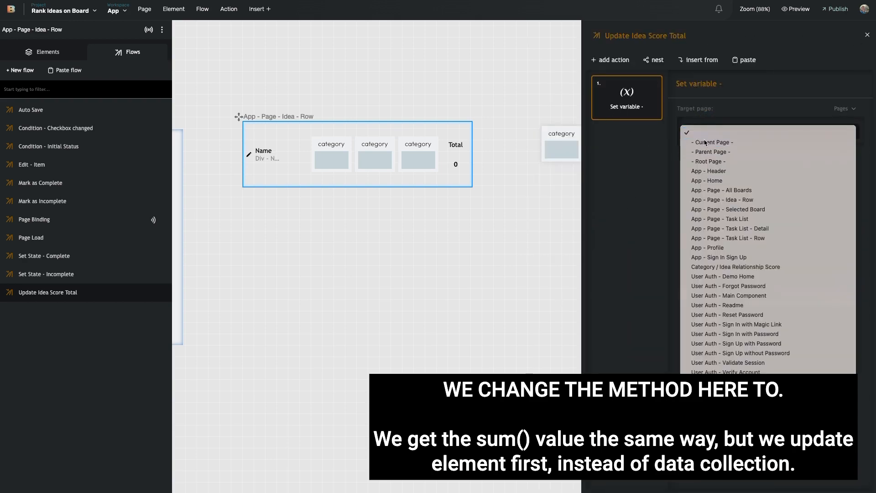
{"action": "left_click", "coordinate": [712, 141]}
{"action": "left_click", "coordinate": [724, 184]}
{"action": "type", "text": "new"}
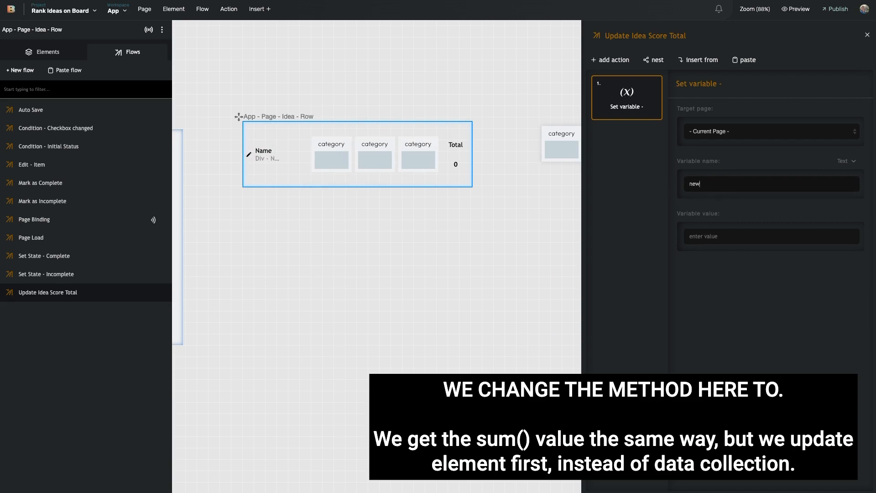
{"action": "type", "text": "TotalScore"}
{"action": "left_click", "coordinate": [851, 214]}
Set newTotalScore's value to From Element Value, reading the Repeating List's Data
{"action": "left_click", "coordinate": [851, 217]}
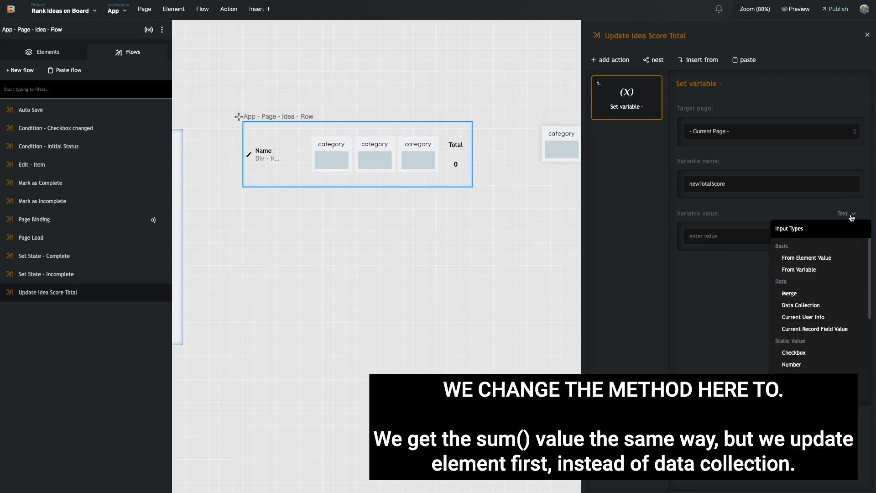
{"action": "left_click", "coordinate": [833, 258]}
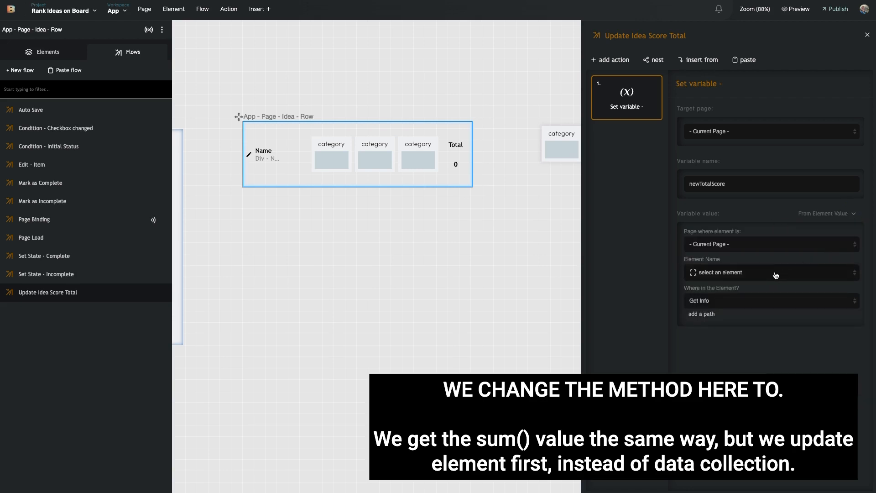
{"action": "left_click", "coordinate": [752, 273]}
{"action": "scroll", "coordinate": [736, 347], "scroll_direction": "down", "scroll_amount": 2}
{"action": "left_click", "coordinate": [733, 352]}
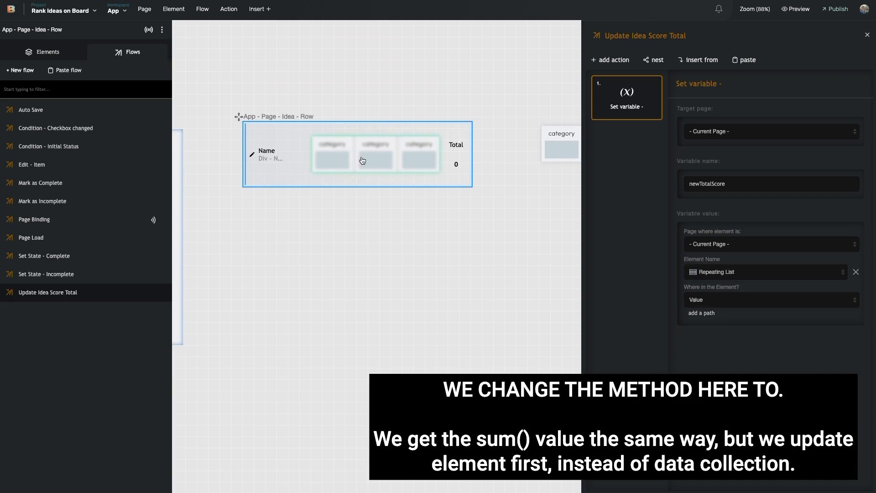
{"action": "scroll", "coordinate": [381, 161], "scroll_direction": "right", "scroll_amount": 1}
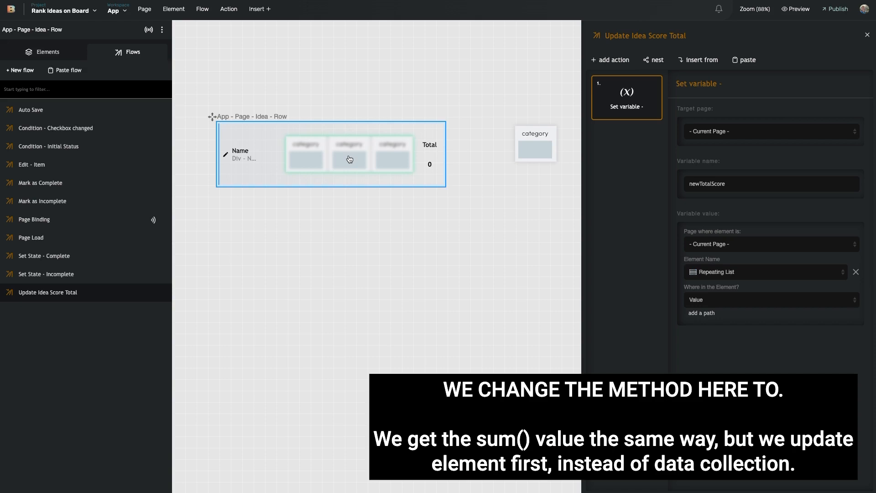
{"action": "left_click", "coordinate": [733, 300]}
{"action": "left_click", "coordinate": [720, 336]}
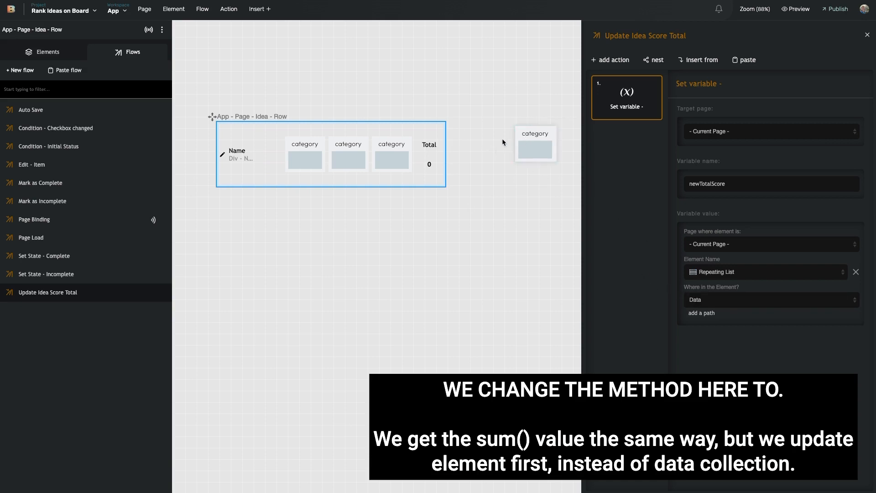
{"action": "scroll", "coordinate": [294, 144], "scroll_direction": "left", "scroll_amount": 2}
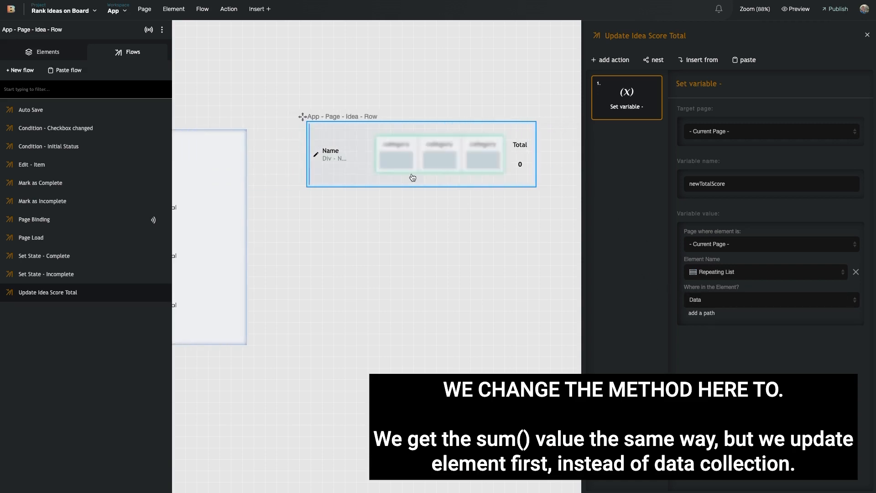
{"action": "scroll", "coordinate": [428, 182], "scroll_direction": "right", "scroll_amount": 1}
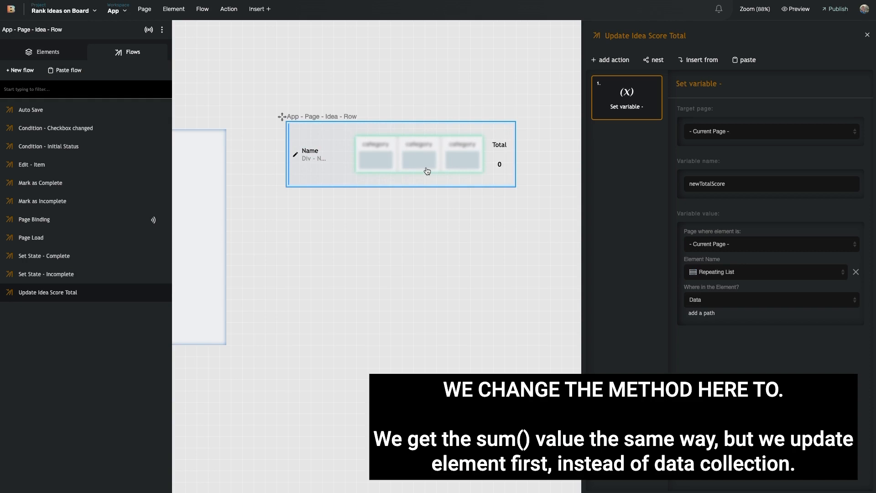
Close the flow editor and confirm the Repeating List returns all fields, with Use Field Names on
{"action": "left_click", "coordinate": [561, 203]}
{"action": "left_click", "coordinate": [456, 156]}
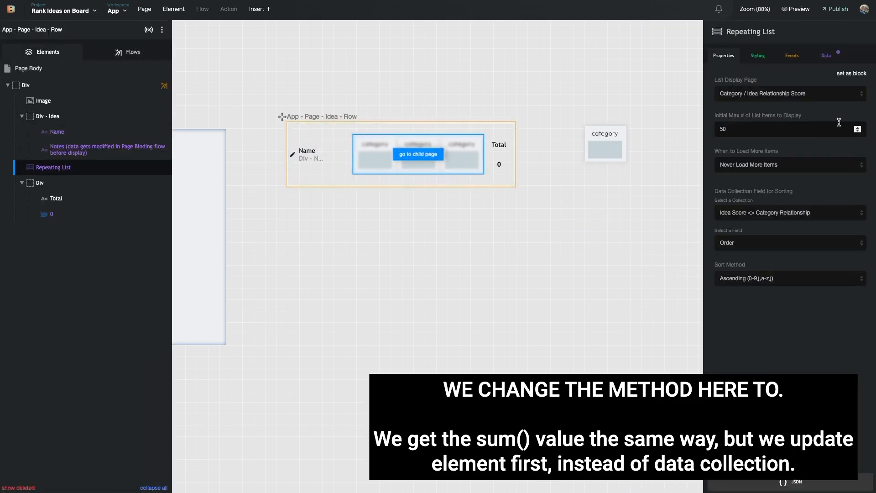
{"action": "left_click", "coordinate": [826, 55]}
{"action": "left_click", "coordinate": [754, 147]}
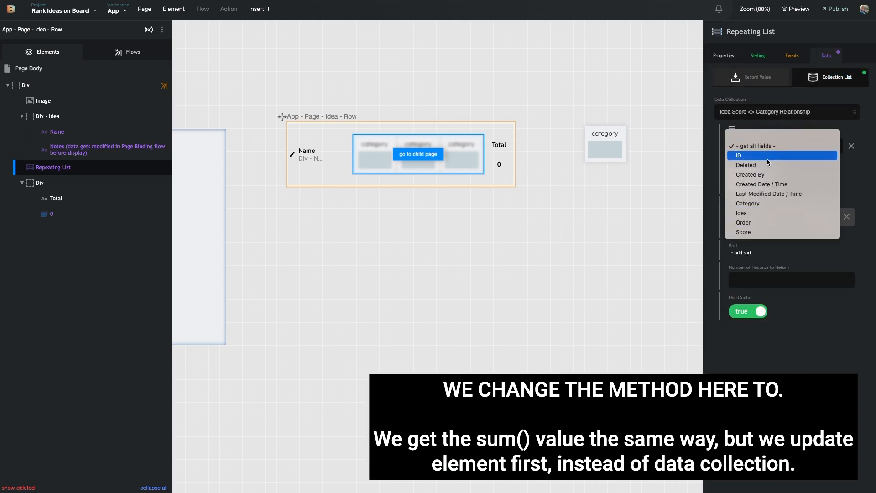
{"action": "left_click", "coordinate": [713, 154]}
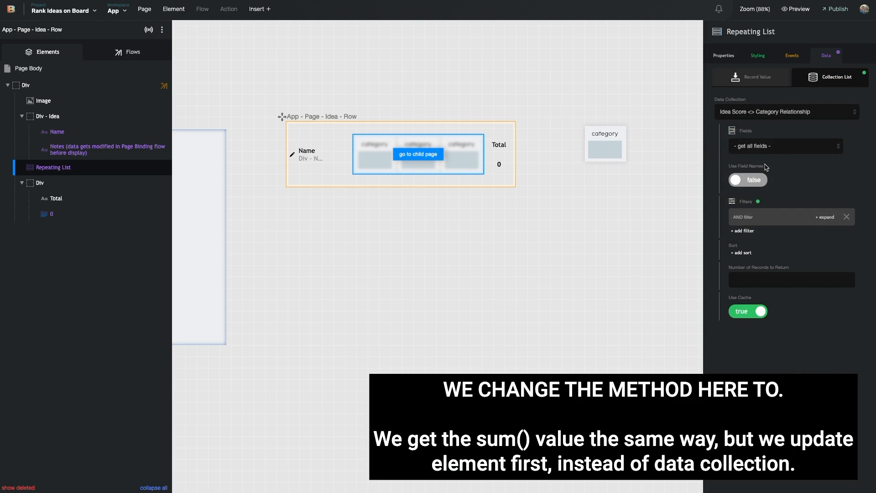
{"action": "left_click", "coordinate": [748, 181]}
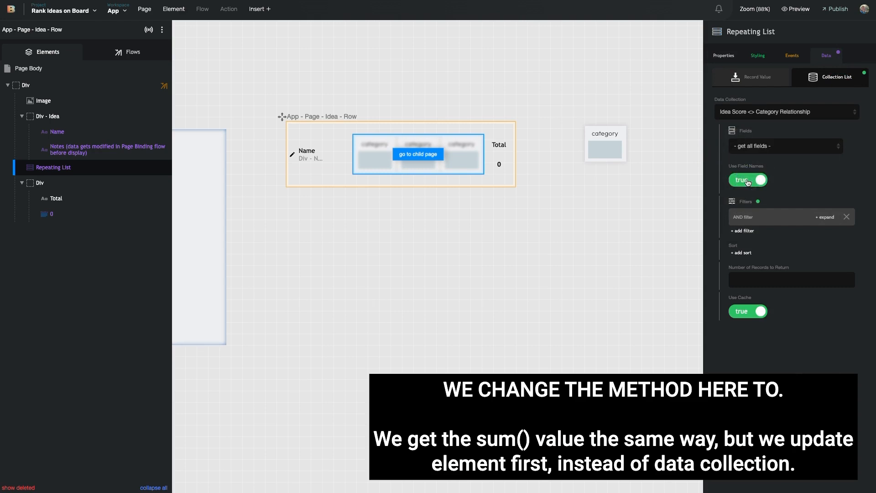
{"action": "left_click", "coordinate": [762, 147]}
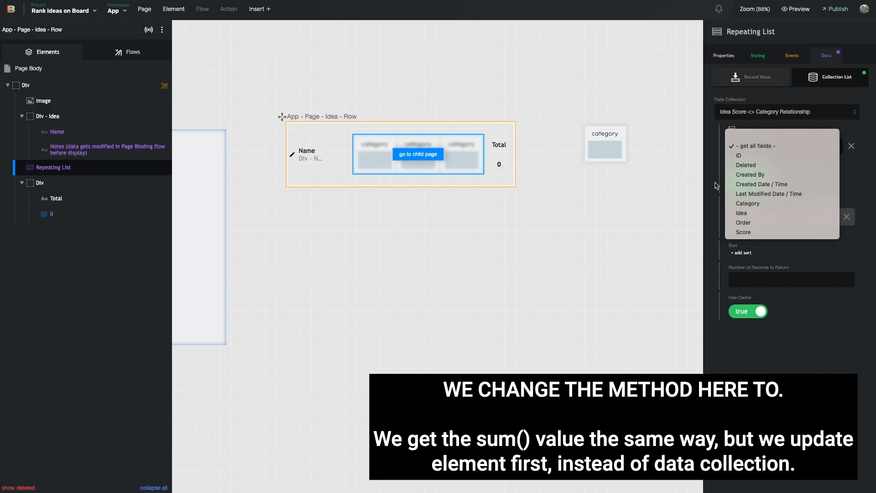
{"action": "left_click", "coordinate": [716, 184]}
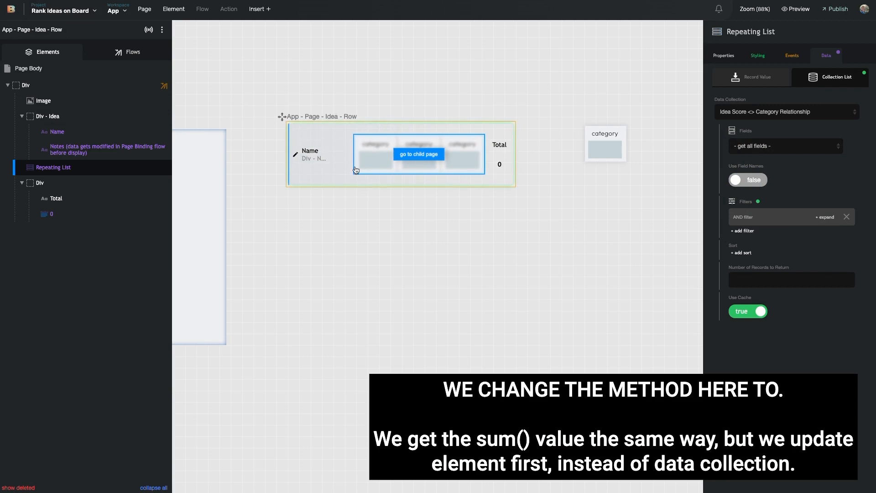
{"action": "left_click", "coordinate": [340, 181]}
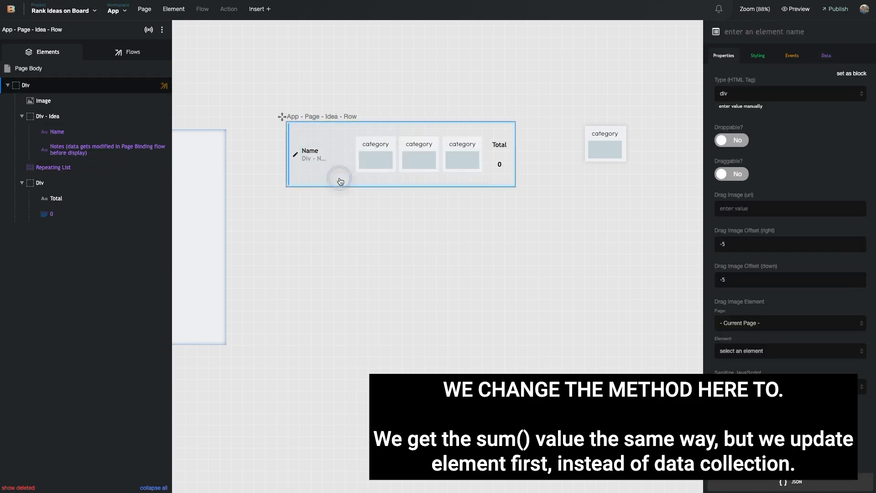
{"action": "left_click", "coordinate": [375, 166]}
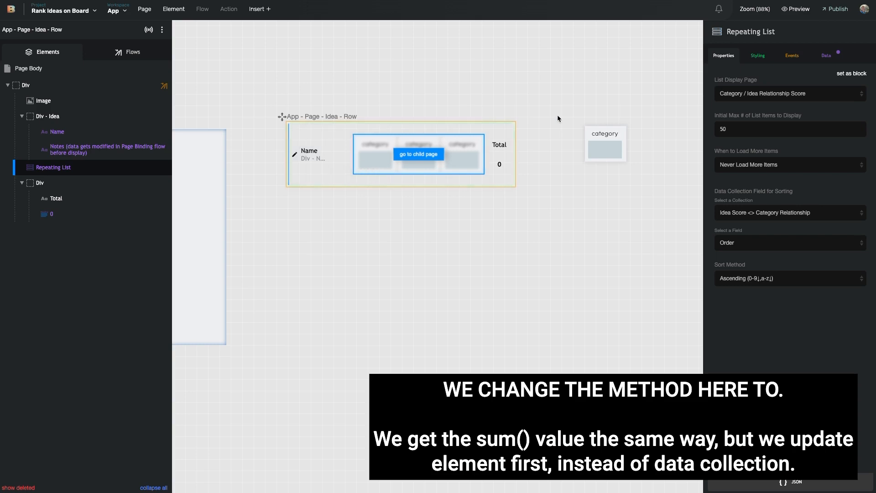
Select the relationship score input to view its events, then list the Category / Idea Relationship Score page's flows
{"action": "left_click", "coordinate": [607, 153]}
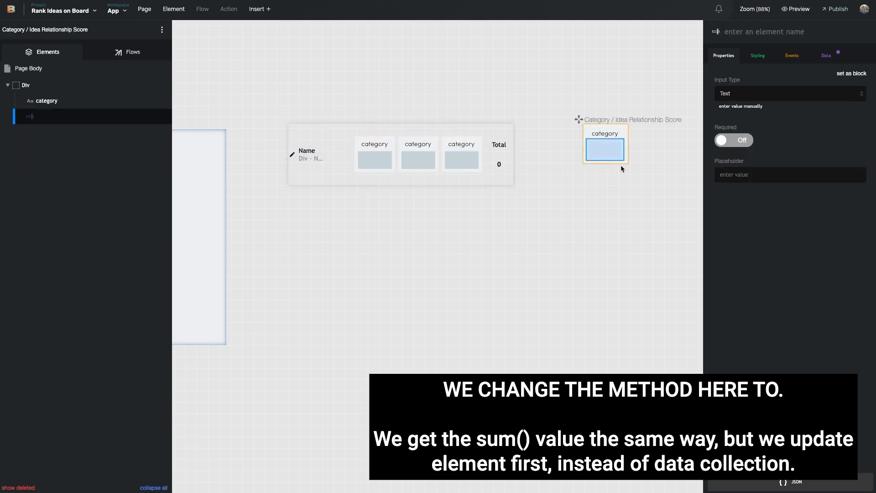
{"action": "left_click", "coordinate": [796, 57]}
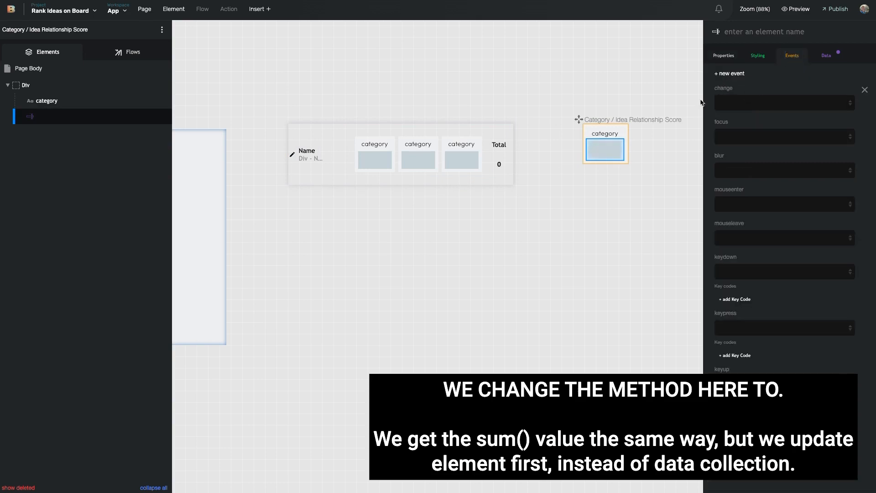
{"action": "left_click", "coordinate": [599, 152]}
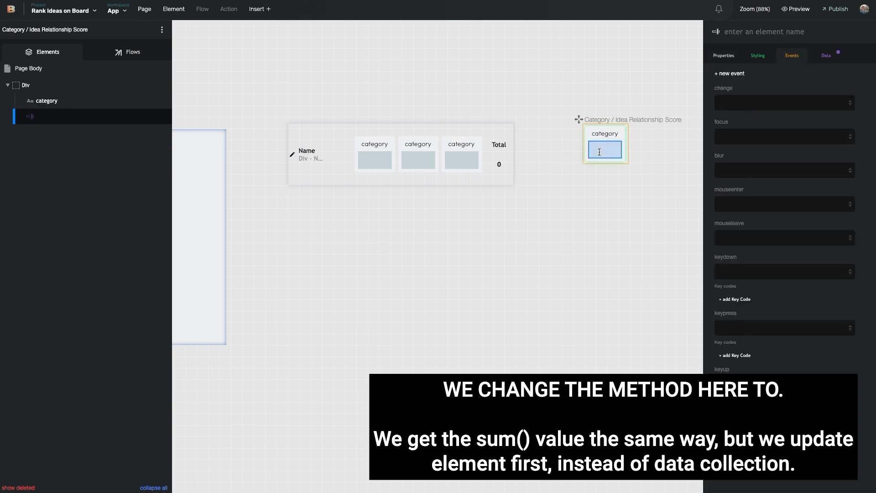
{"action": "left_click", "coordinate": [600, 153]}
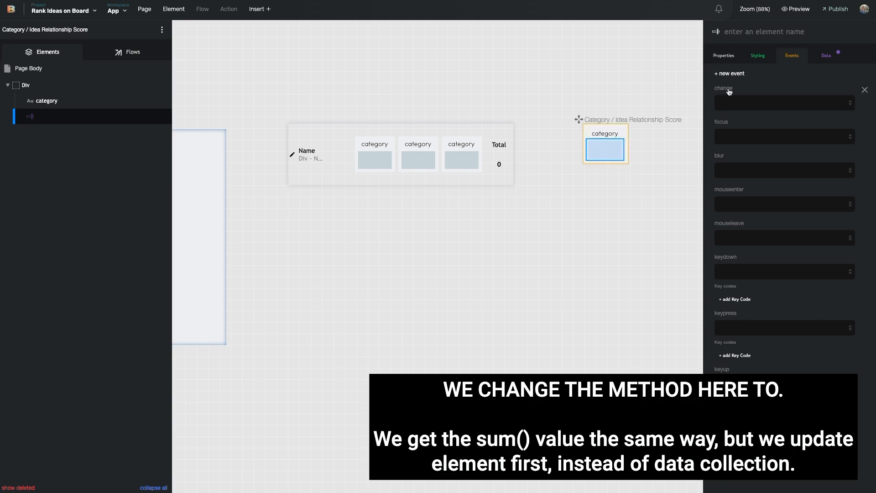
{"action": "left_click", "coordinate": [133, 52]}
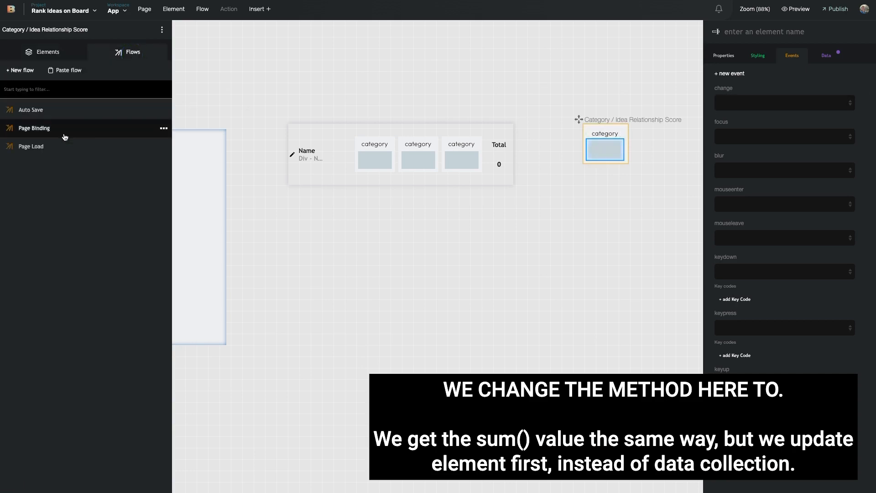
Create an 'Update Value of rating' flow with the Auto Save flow nested as its first step
{"action": "left_click", "coordinate": [27, 71]}
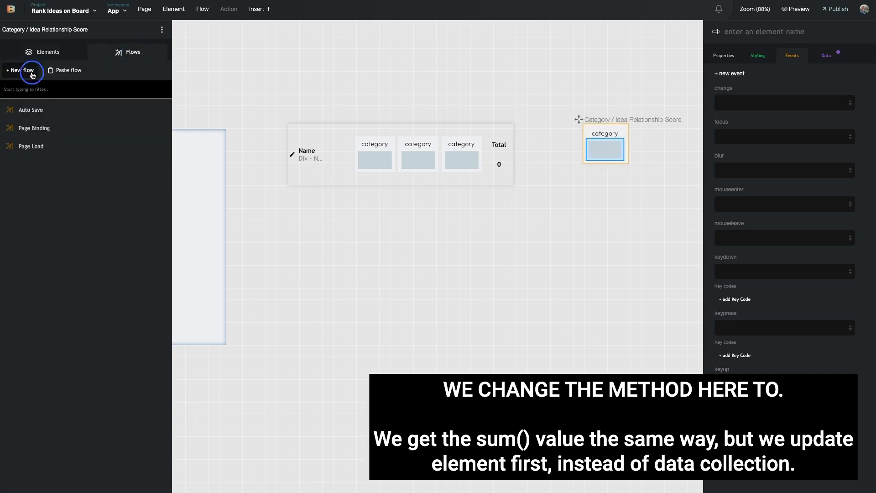
{"action": "type", "text": "ue of field"}
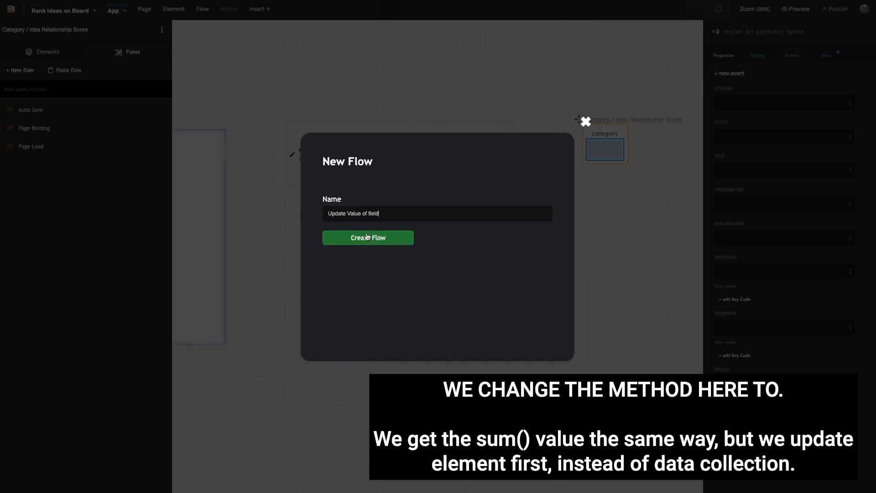
{"action": "double_click", "coordinate": [375, 217]}
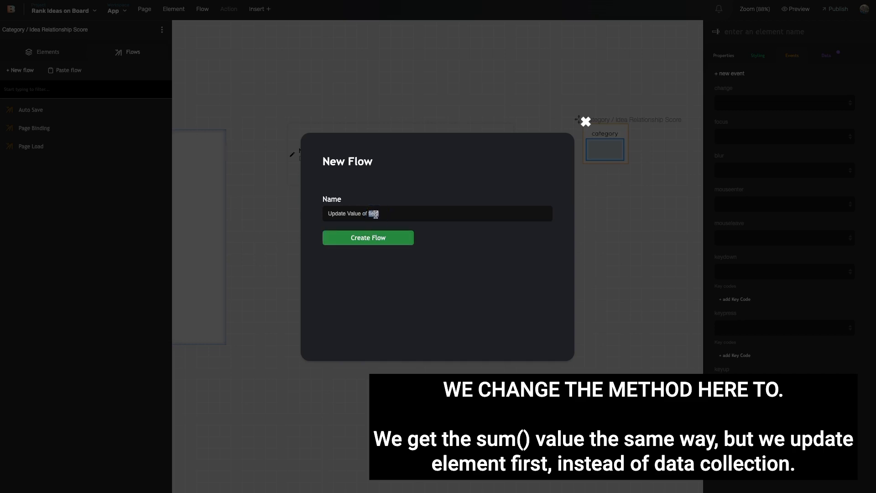
{"action": "type", "text": "rating"}
{"action": "left_click", "coordinate": [398, 239]}
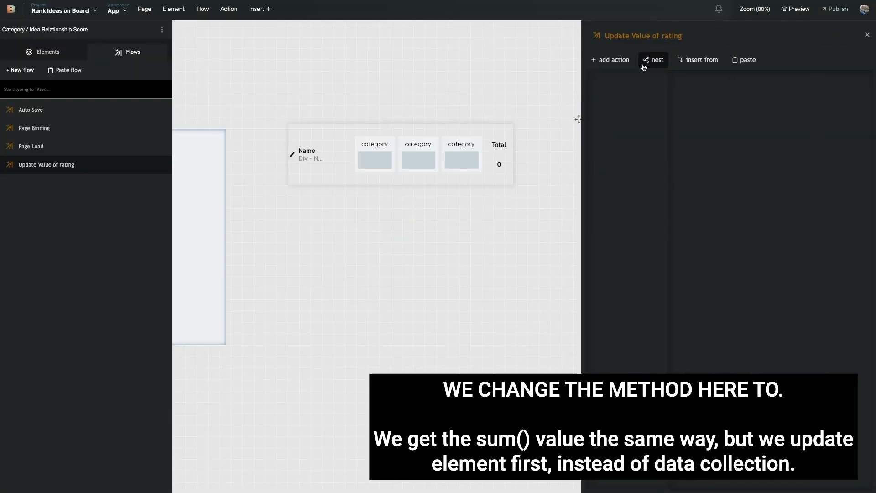
{"action": "left_click", "coordinate": [657, 66]}
{"action": "left_click", "coordinate": [662, 108]}
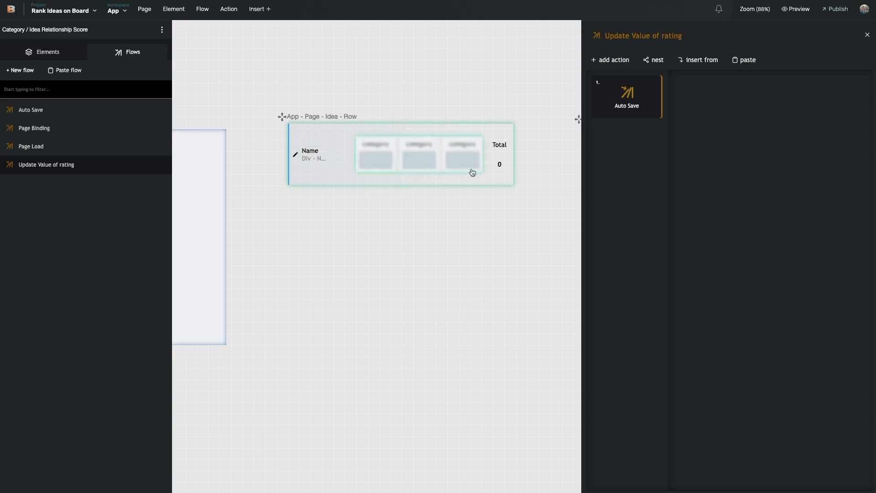
Add a 'Run flow on page' action as the flow's second step
{"action": "left_click", "coordinate": [621, 60]}
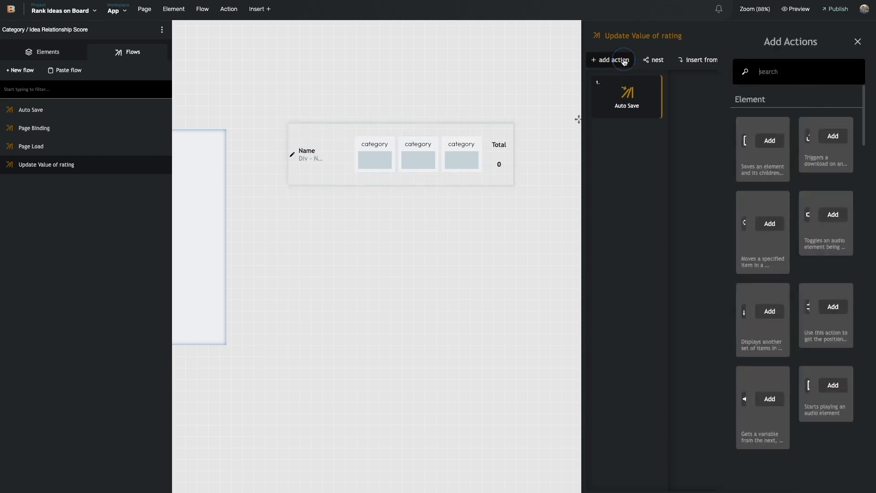
{"action": "type", "text": "run flwo on "}
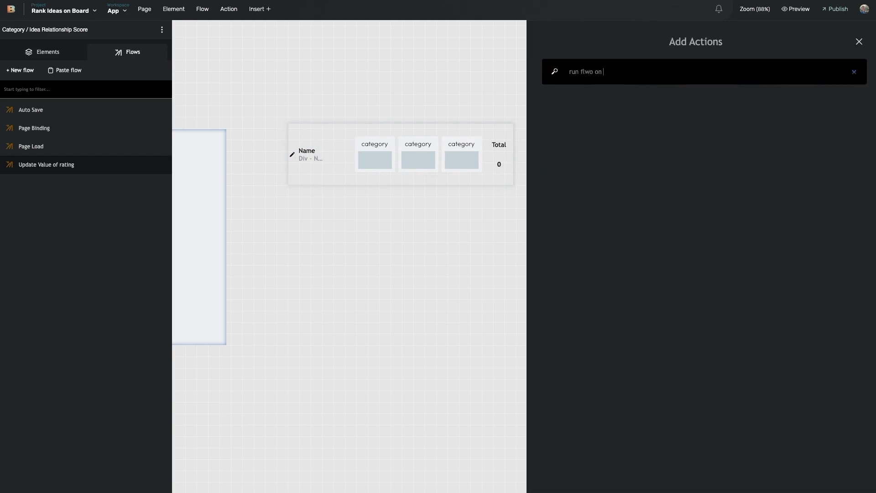
{"action": "type", "text": "ow o jp"}
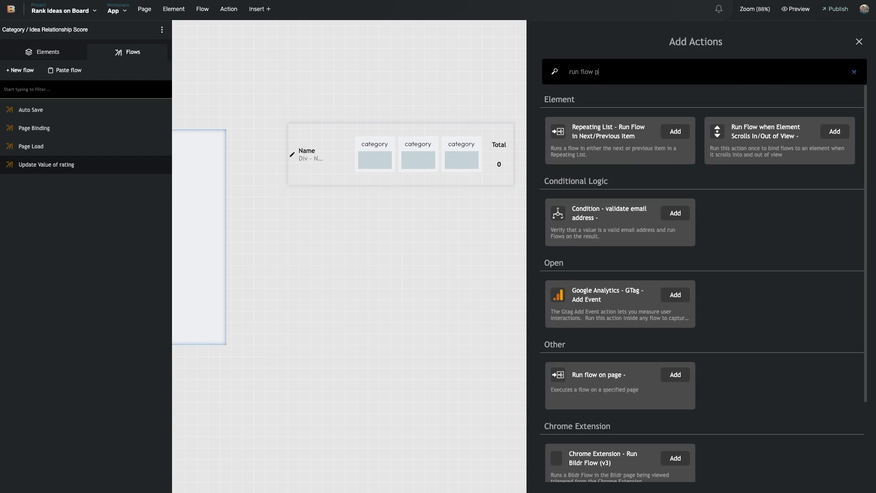
{"action": "key", "text": "BackSpace"}
{"action": "key", "text": "BackSpace"}
{"action": "key", "text": "BackSpace"}
{"action": "type", "text": "n pa"}
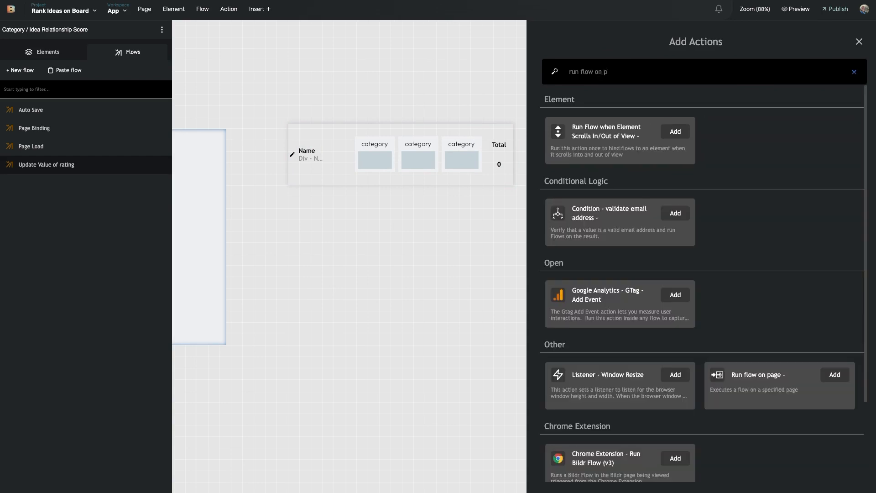
{"action": "left_click", "coordinate": [658, 134]}
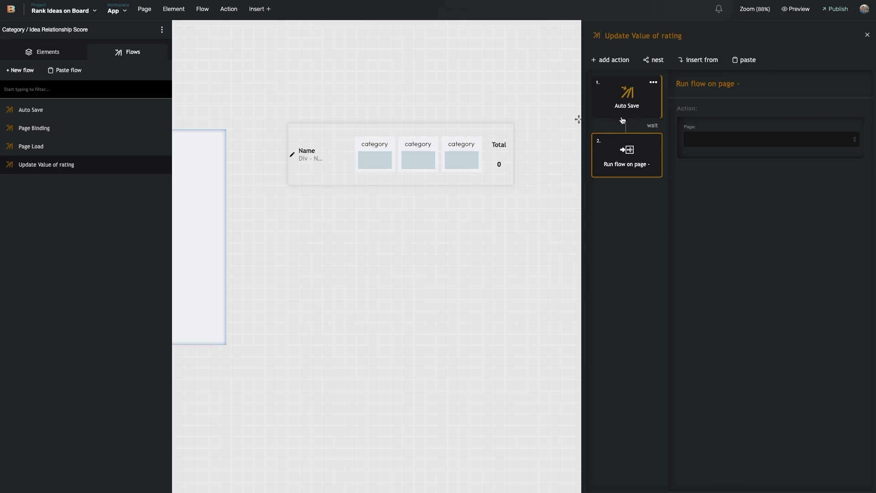
Target the Parent Page App - Page - Idea - Row and run its Update Idea Score Total flow
{"action": "left_click", "coordinate": [735, 138]}
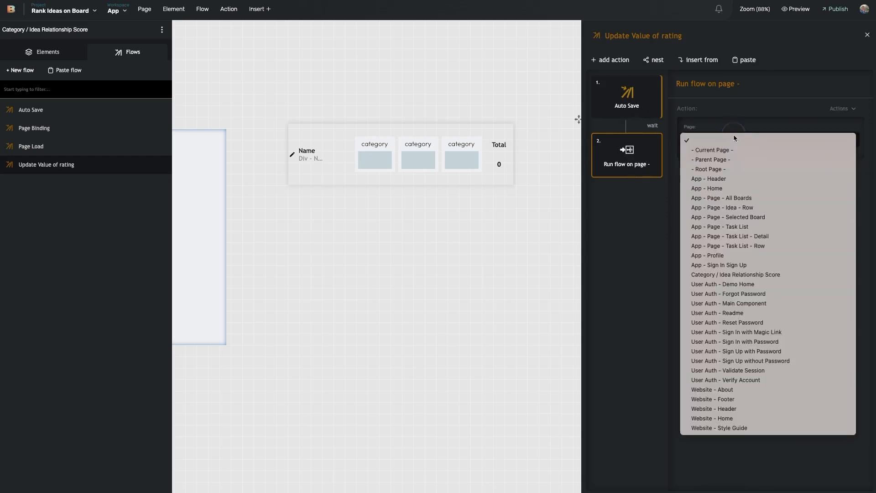
{"action": "left_click", "coordinate": [712, 159]}
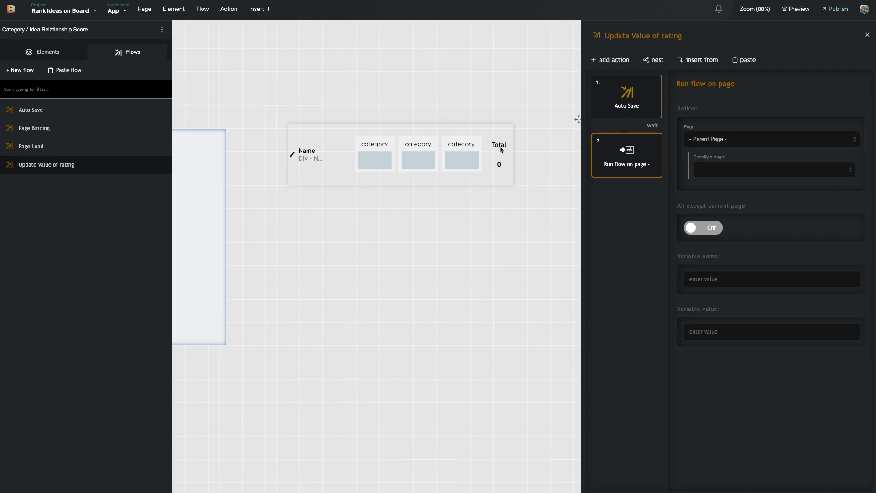
{"action": "left_click", "coordinate": [736, 169]}
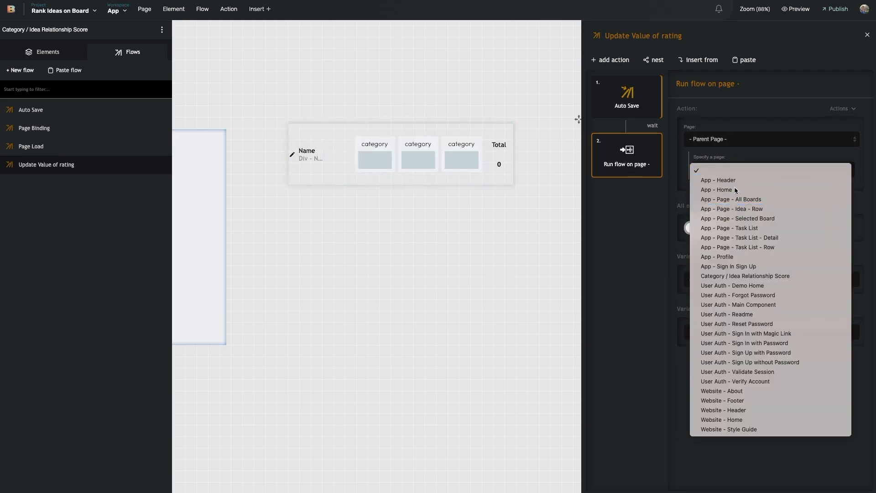
{"action": "left_click", "coordinate": [730, 209]}
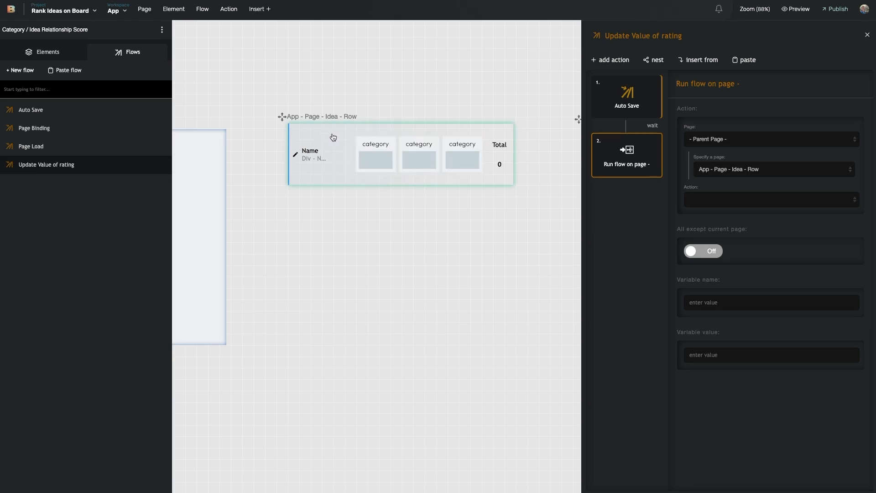
{"action": "scroll", "coordinate": [453, 182], "scroll_direction": "left", "scroll_amount": 3}
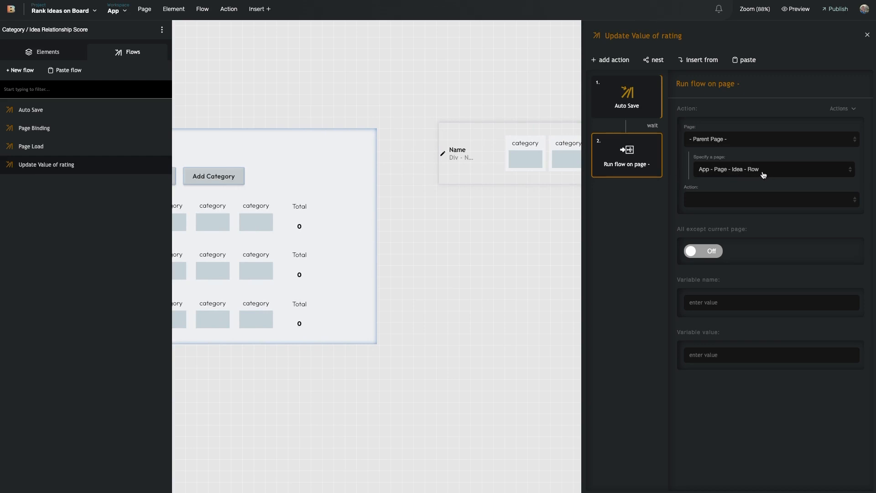
{"action": "scroll", "coordinate": [550, 212], "scroll_direction": "left", "scroll_amount": 3}
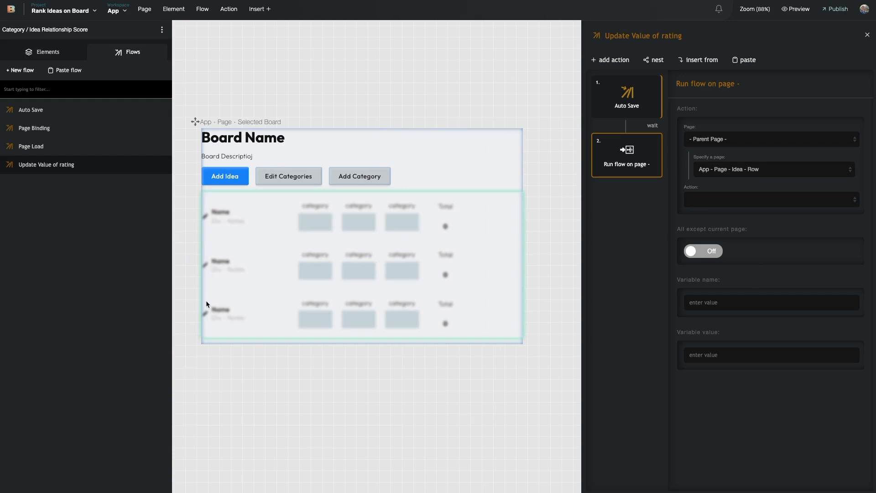
{"action": "scroll", "coordinate": [400, 235], "scroll_direction": "right", "scroll_amount": 3}
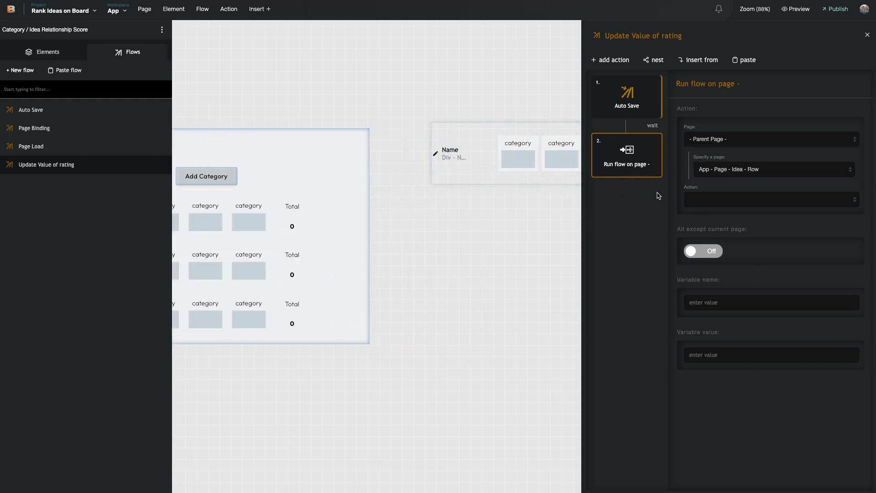
{"action": "left_click", "coordinate": [687, 201]}
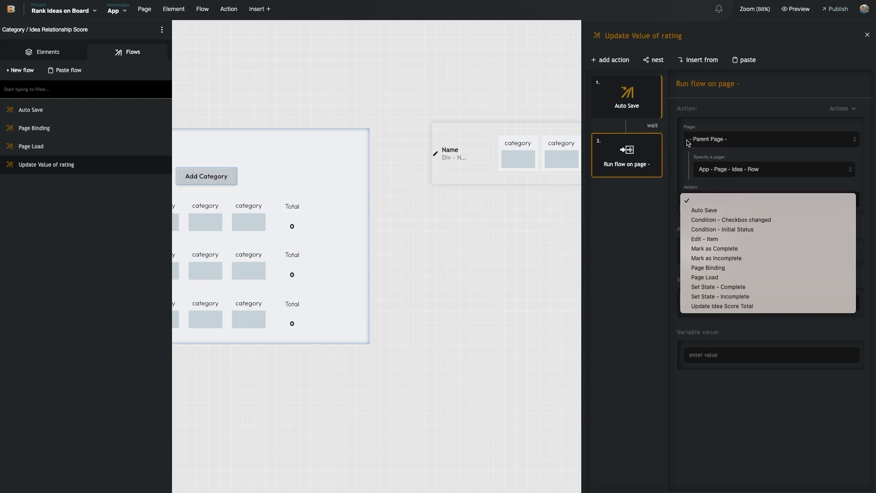
{"action": "left_click", "coordinate": [657, 217]}
{"action": "left_click", "coordinate": [748, 201]}
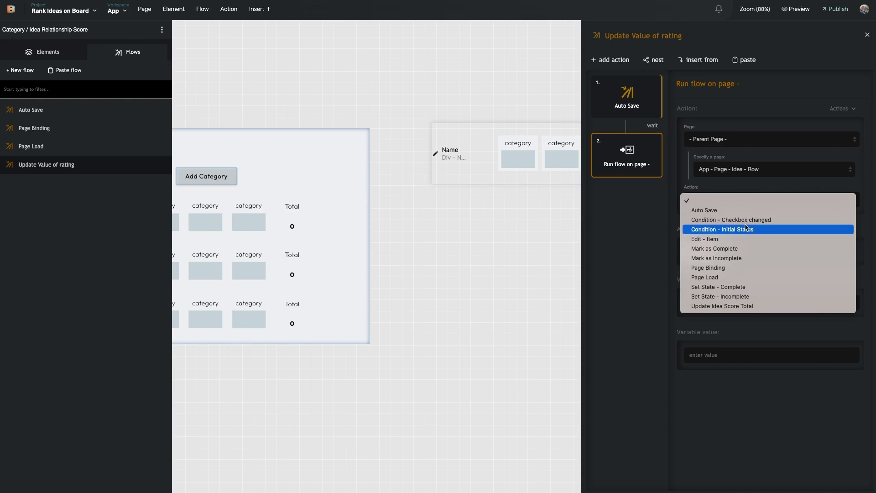
{"action": "left_click", "coordinate": [740, 306]}
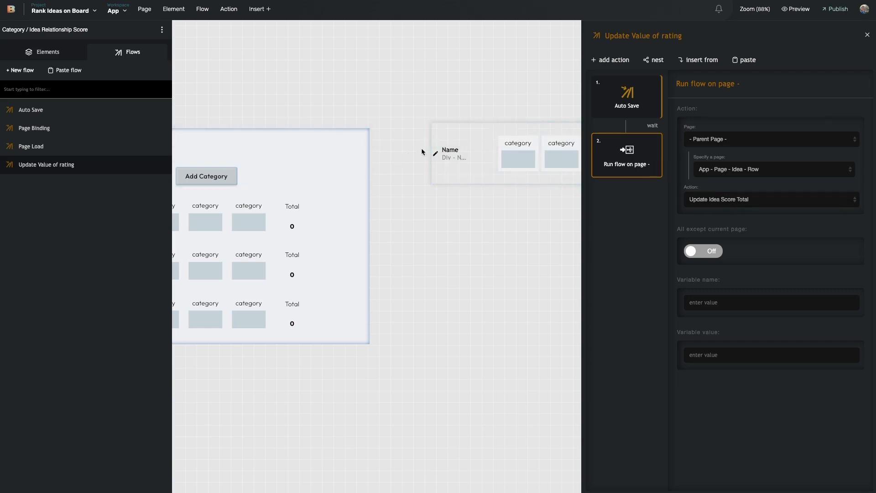
{"action": "left_click", "coordinate": [448, 131]}
Open the Update Idea Score Total flow and add a Bildr Data Collection - Update Record step
{"action": "left_click", "coordinate": [128, 52]}
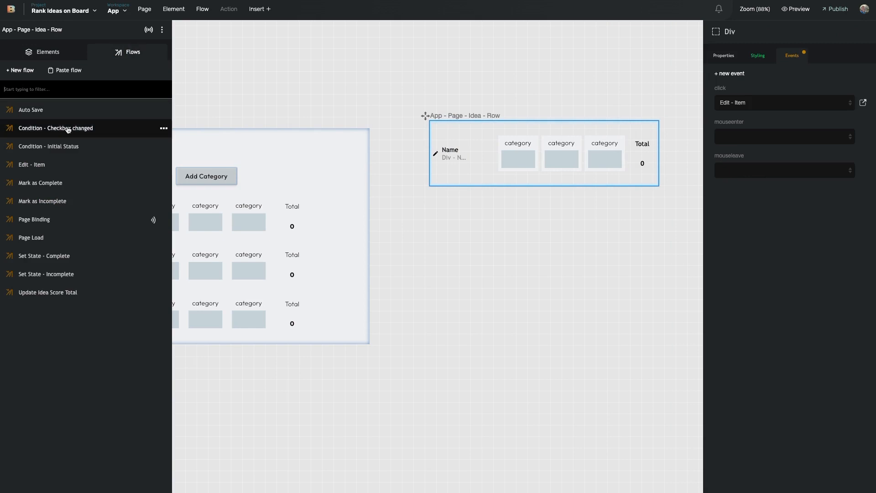
{"action": "left_click", "coordinate": [69, 293]}
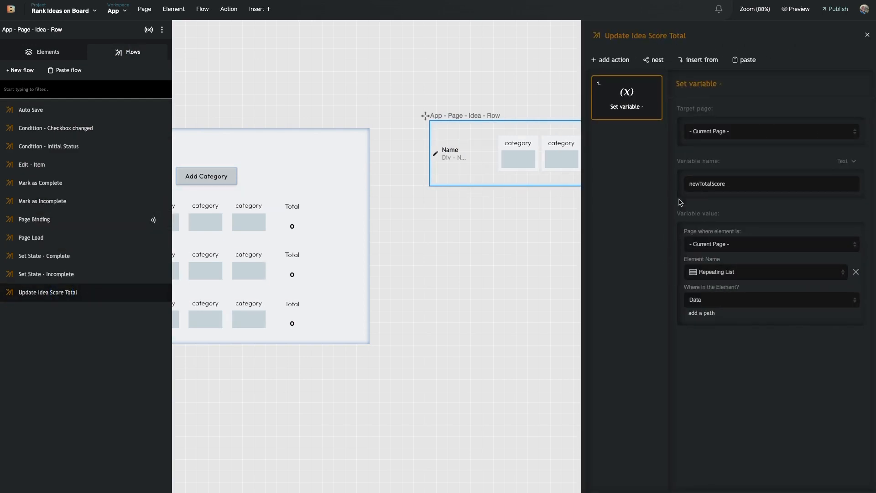
{"action": "left_click", "coordinate": [611, 61]}
{"action": "type", "text": "upda"}
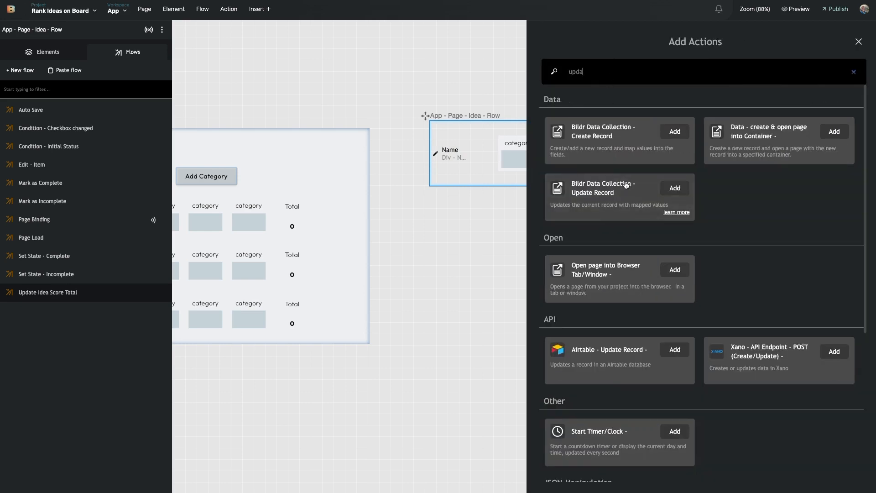
{"action": "left_click", "coordinate": [675, 188]}
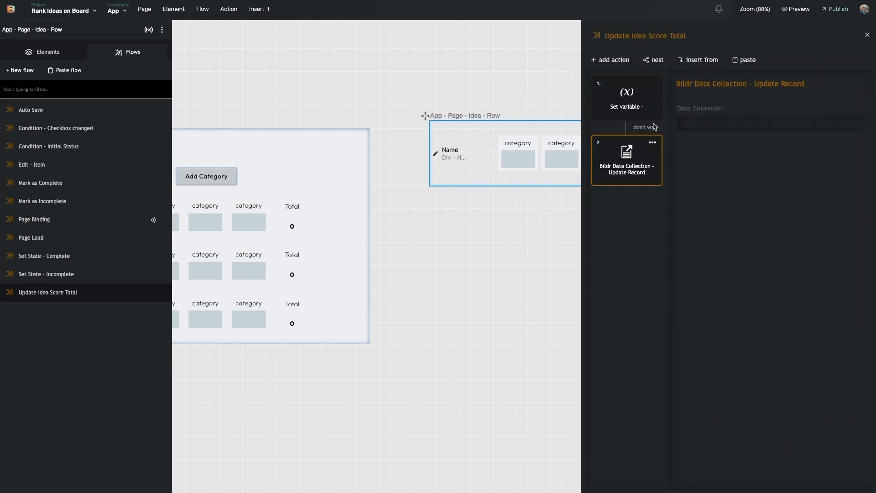
Point the Update Record step at the Ideas collection and map its id field
{"action": "left_click", "coordinate": [637, 168]}
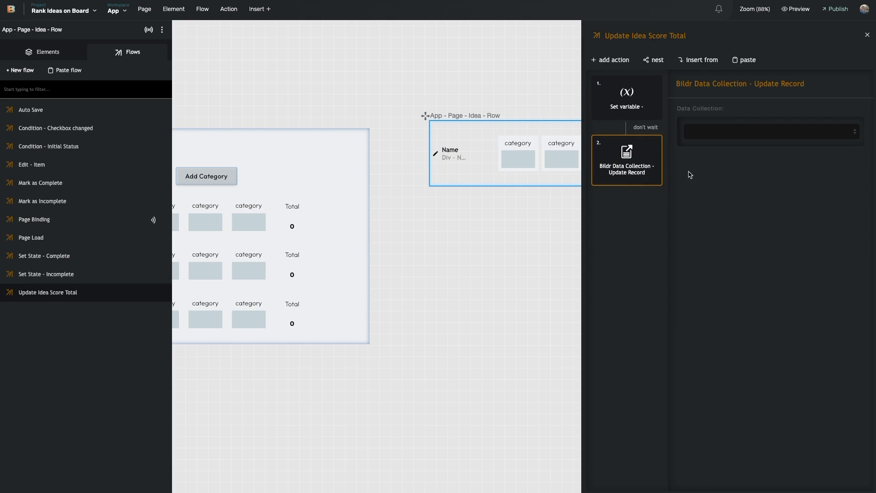
{"action": "left_click", "coordinate": [753, 129]}
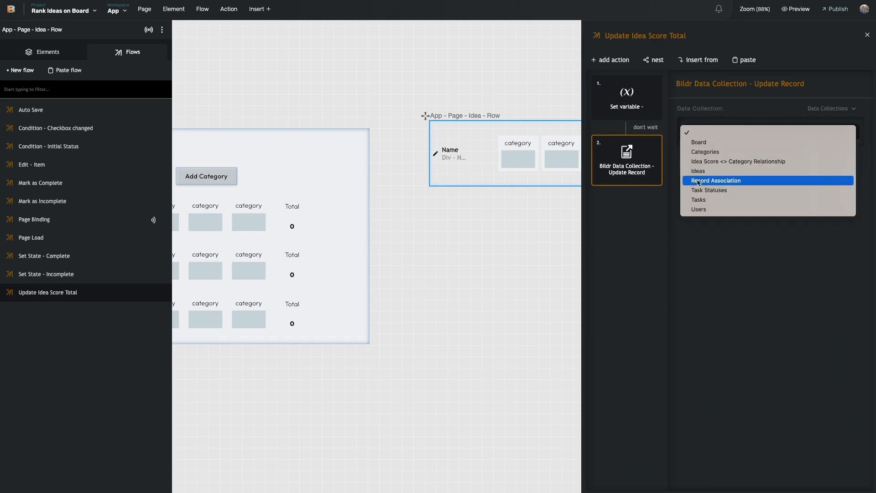
{"action": "left_click", "coordinate": [730, 171]}
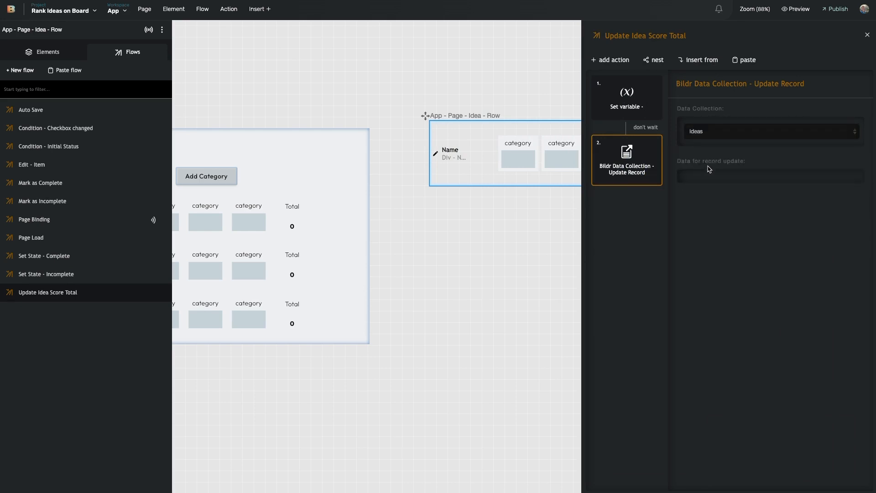
{"action": "left_click", "coordinate": [729, 221]}
{"action": "left_click", "coordinate": [730, 267]}
{"action": "left_click", "coordinate": [819, 243]}
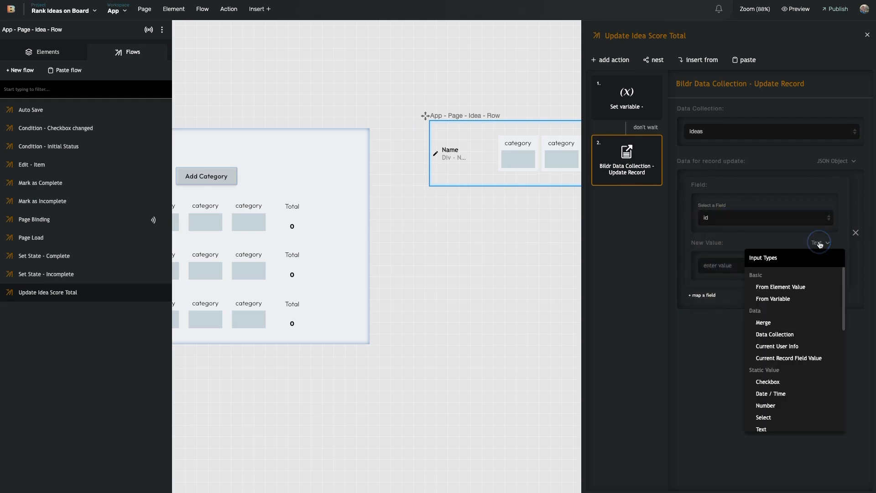
{"action": "left_click", "coordinate": [719, 220]}
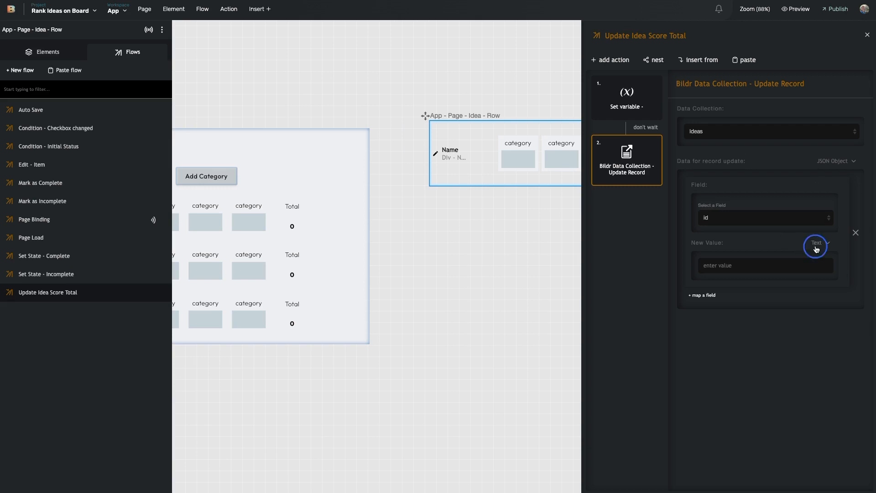
Set id's new value to Current Record Field Value Ideas > ID
{"action": "left_click", "coordinate": [816, 249]}
{"action": "left_click", "coordinate": [799, 364]}
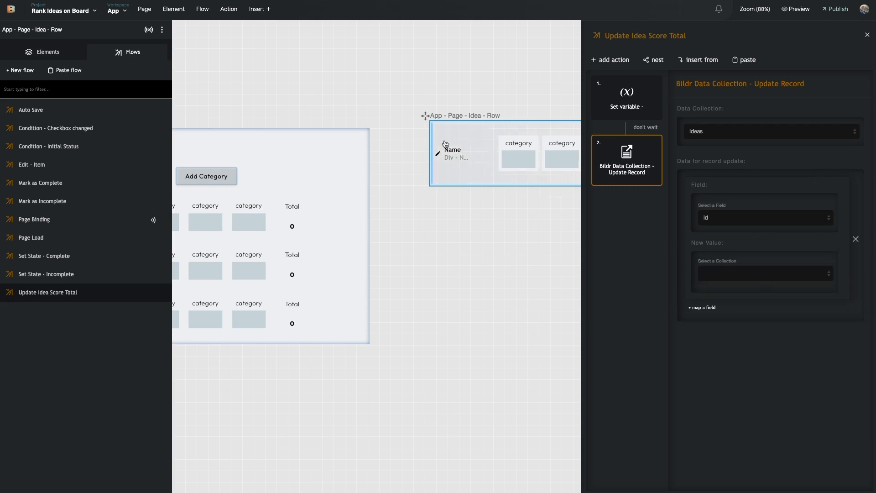
{"action": "left_click", "coordinate": [758, 276]}
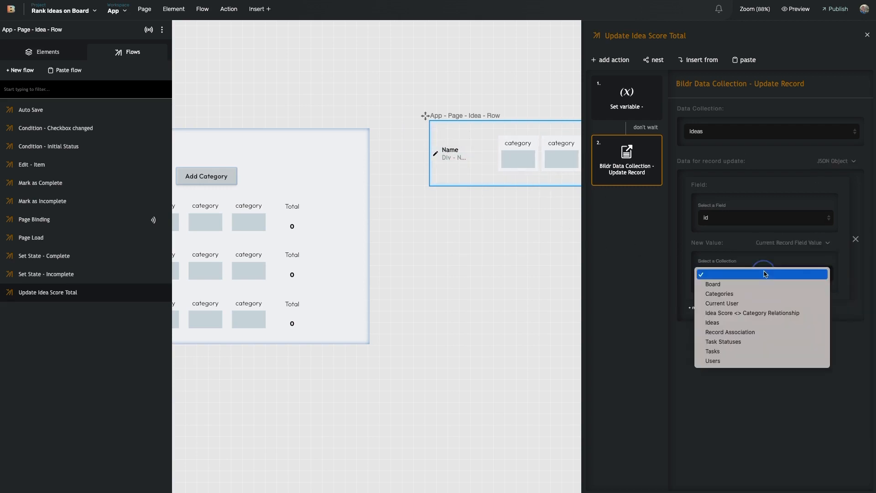
{"action": "left_click", "coordinate": [745, 322]}
{"action": "left_click", "coordinate": [747, 302]}
{"action": "left_click", "coordinate": [738, 353]}
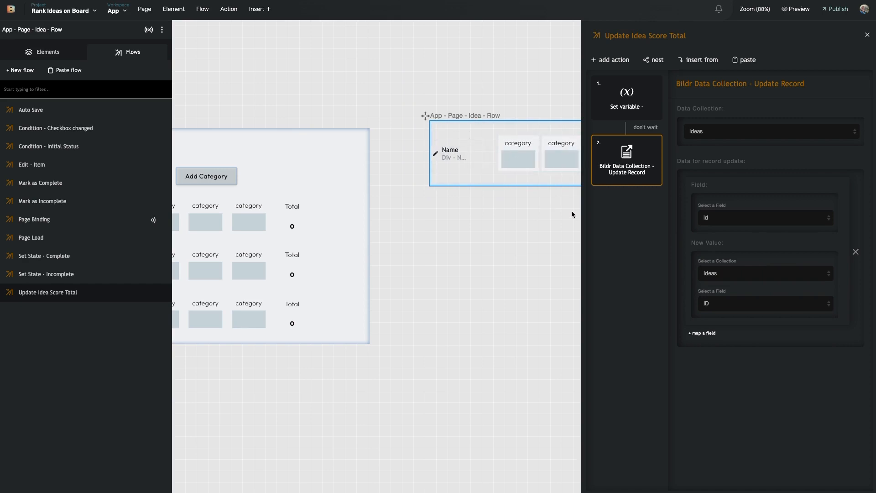
{"action": "scroll", "coordinate": [445, 134], "scroll_direction": "right", "scroll_amount": 5}
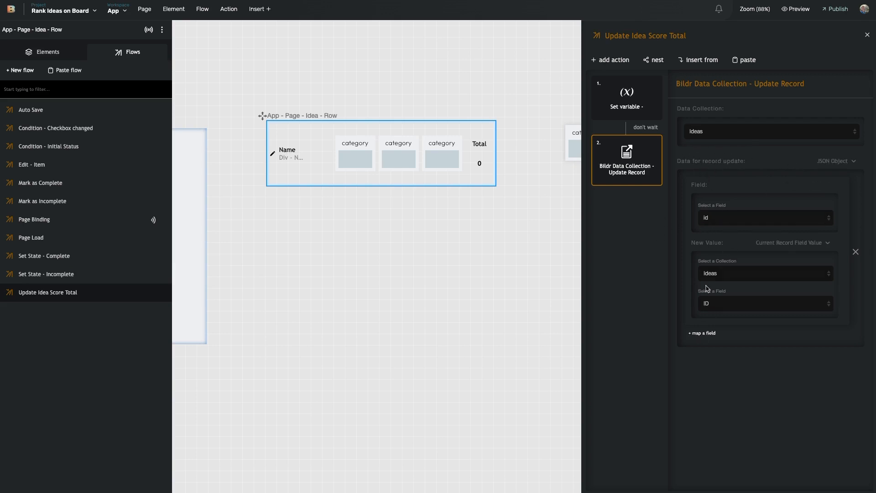
Map Idea Score to From Element Value, using the Repeating List's Data
{"action": "left_click", "coordinate": [703, 333]}
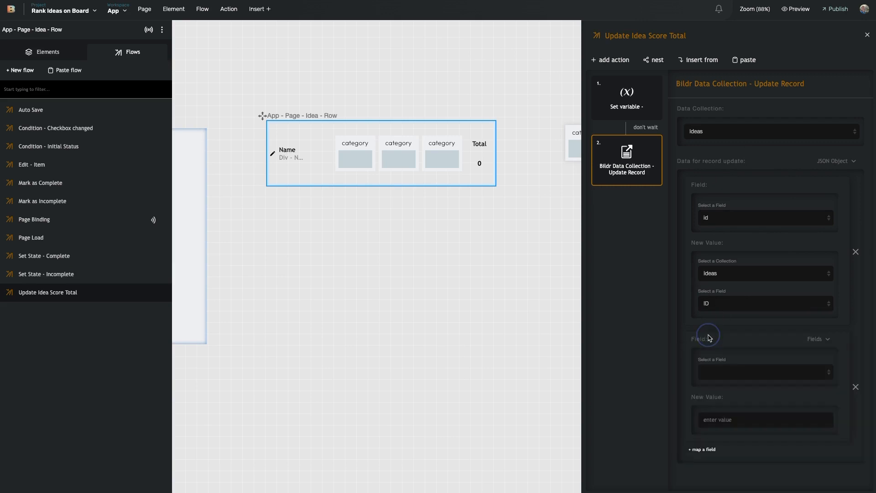
{"action": "left_click", "coordinate": [754, 379]}
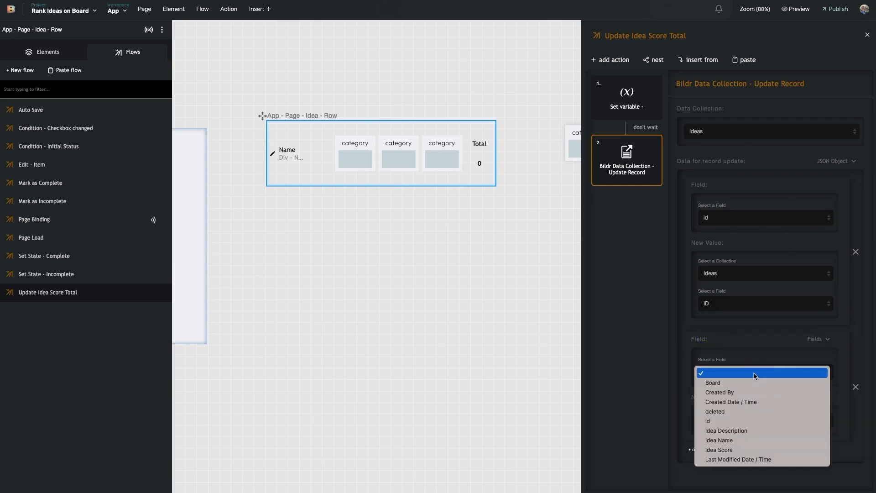
{"action": "left_click", "coordinate": [752, 450]}
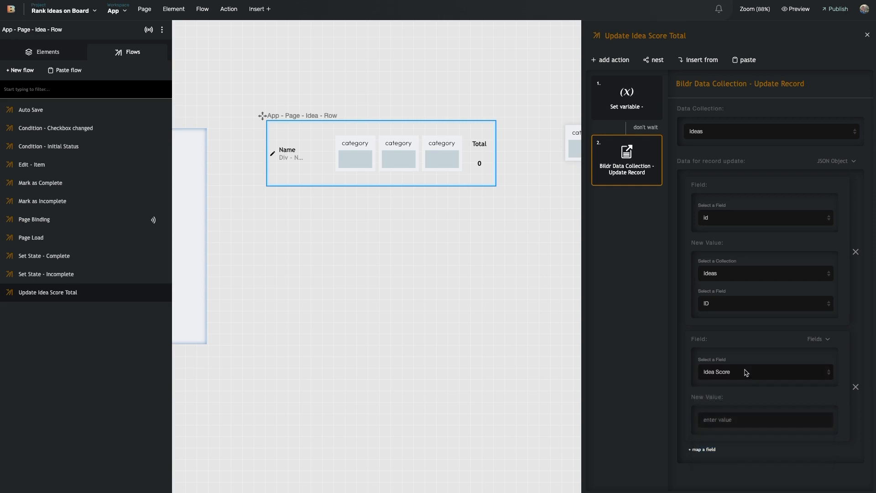
{"action": "left_click", "coordinate": [827, 397]}
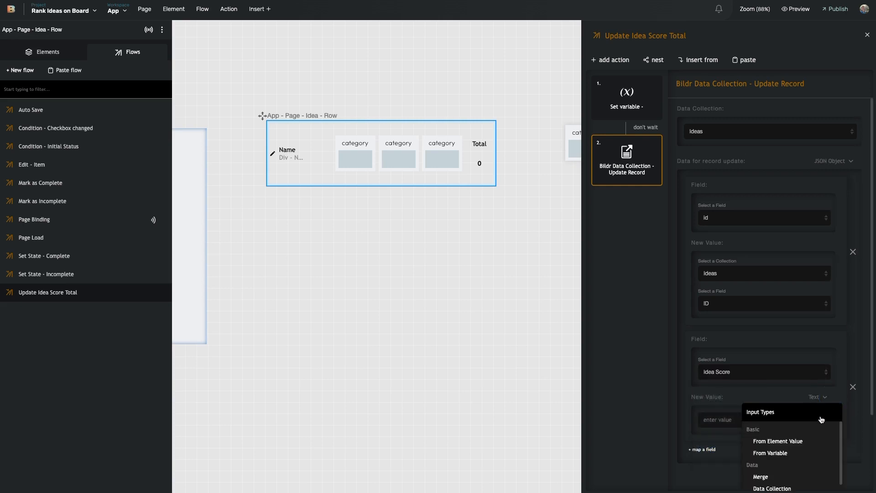
{"action": "left_click", "coordinate": [803, 442]}
{"action": "scroll", "coordinate": [735, 381], "scroll_direction": "down", "scroll_amount": 1}
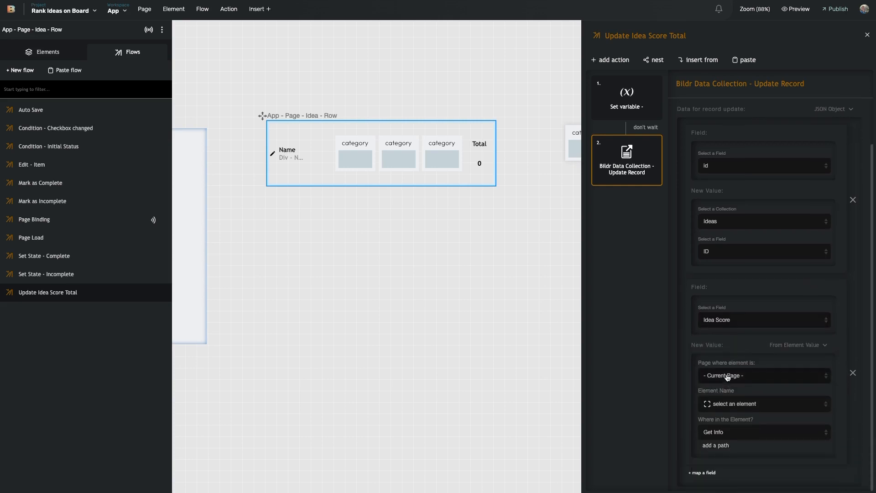
{"action": "left_click", "coordinate": [745, 404]}
{"action": "left_click", "coordinate": [755, 483]}
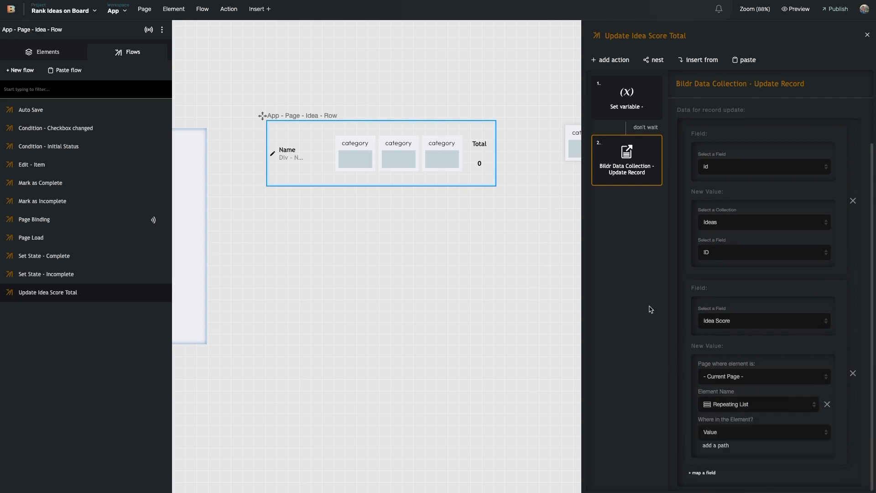
{"action": "left_click", "coordinate": [736, 427]}
{"action": "left_click", "coordinate": [729, 470]}
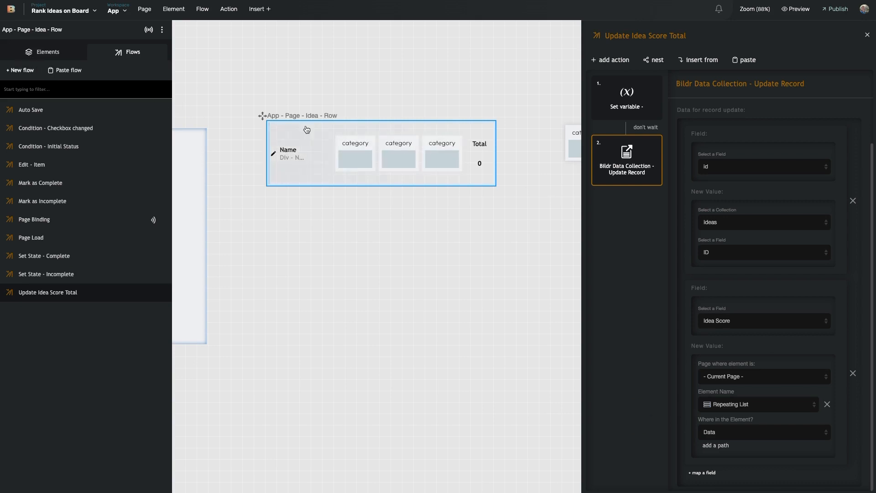
Copy the Score field ID from the Idea Score <> Category Relationship data collection
{"action": "left_click", "coordinate": [59, 10]}
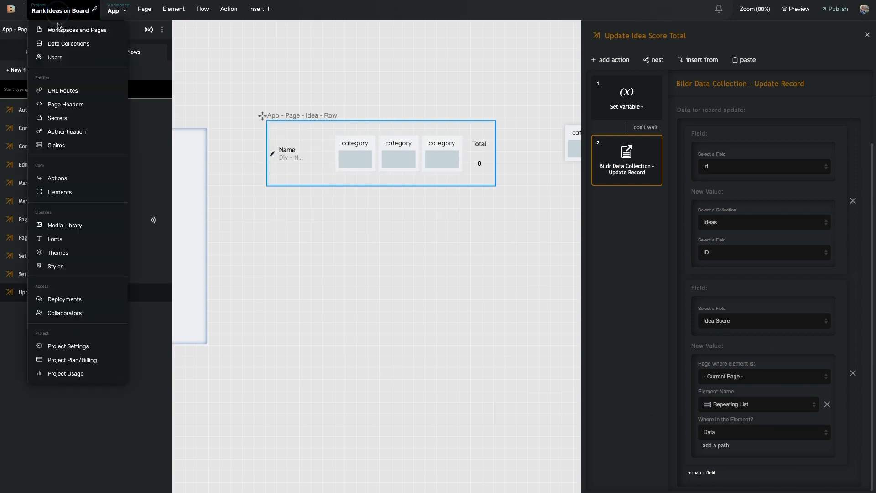
{"action": "left_click", "coordinate": [46, 44]}
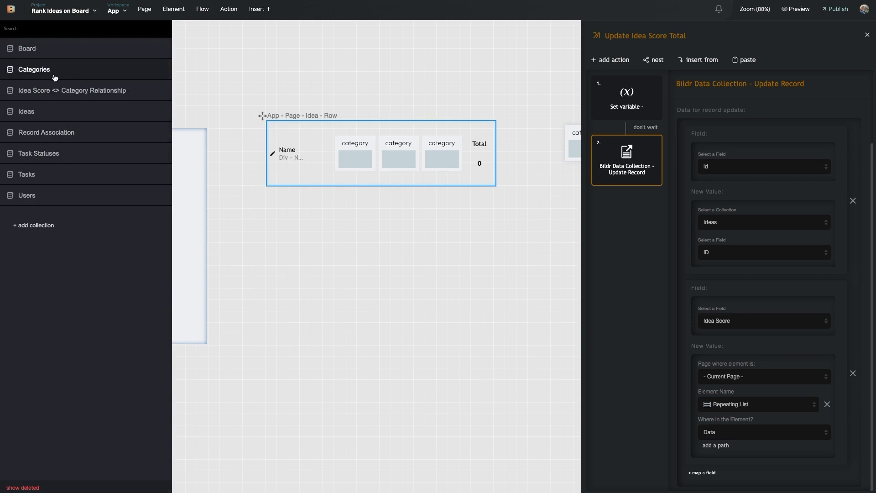
{"action": "left_click", "coordinate": [73, 91]}
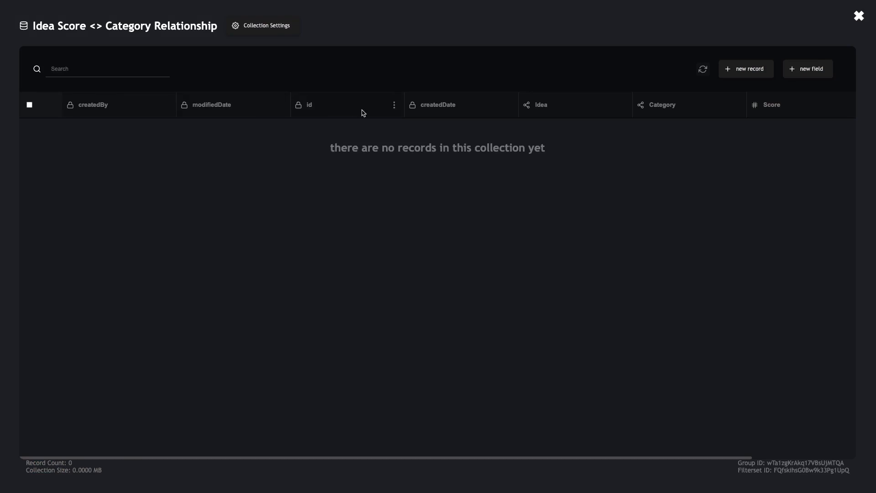
{"action": "scroll", "coordinate": [387, 114], "scroll_direction": "right", "scroll_amount": 3}
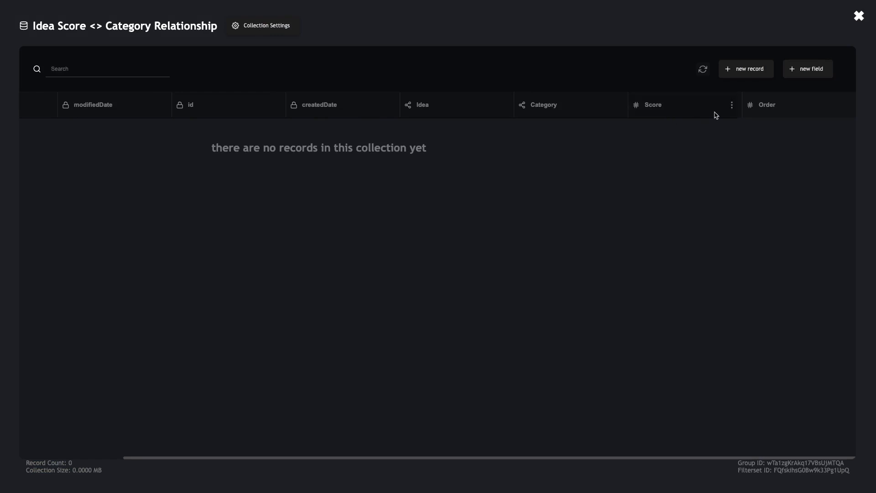
{"action": "left_click", "coordinate": [731, 105]}
{"action": "left_click", "coordinate": [726, 201]}
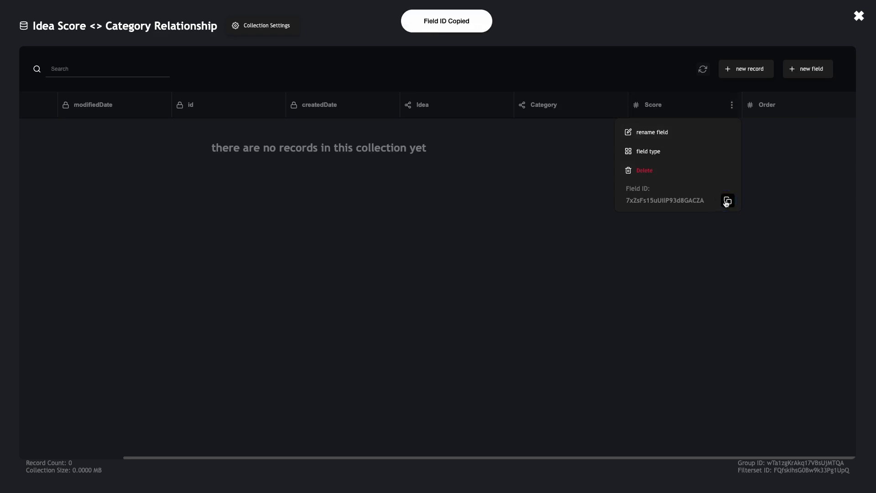
{"action": "left_click", "coordinate": [860, 22]}
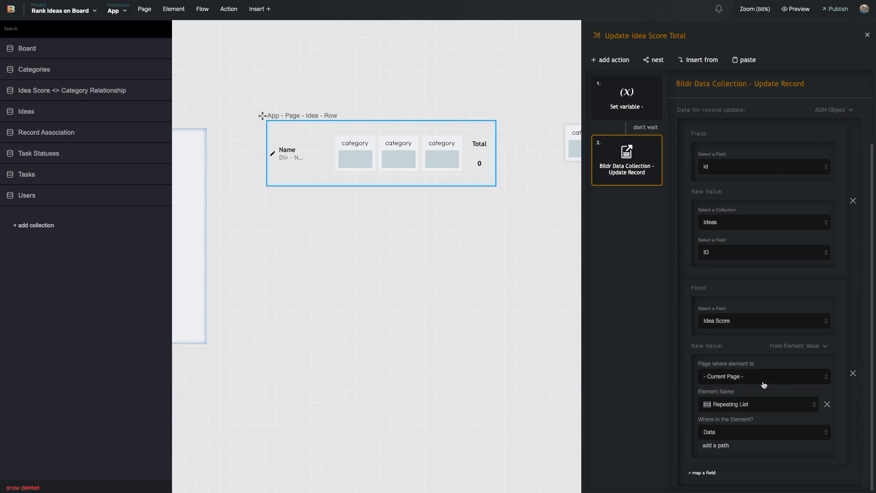
Add sum() to the Repeating List Data path for Idea Score, pasting the Score field ID as its parameter
{"action": "left_click", "coordinate": [718, 446]}
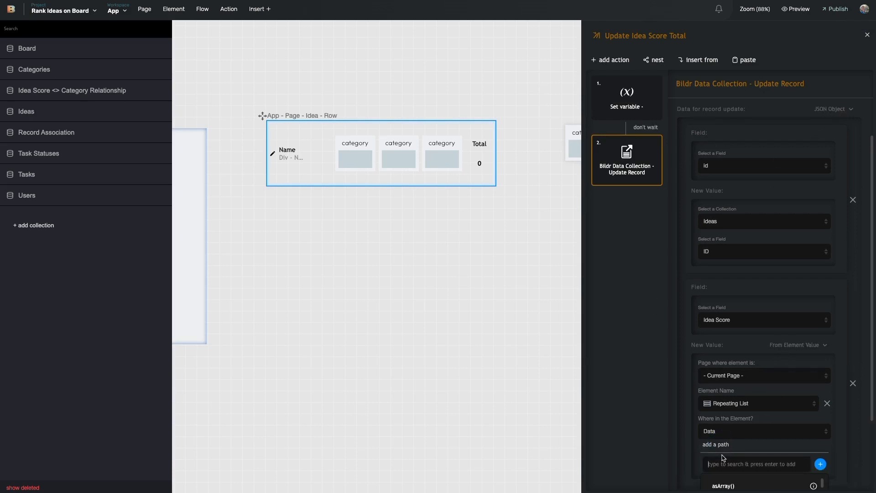
{"action": "type", "text": "sum"}
{"action": "scroll", "coordinate": [742, 479], "scroll_direction": "down", "scroll_amount": 2}
{"action": "left_click", "coordinate": [734, 444]}
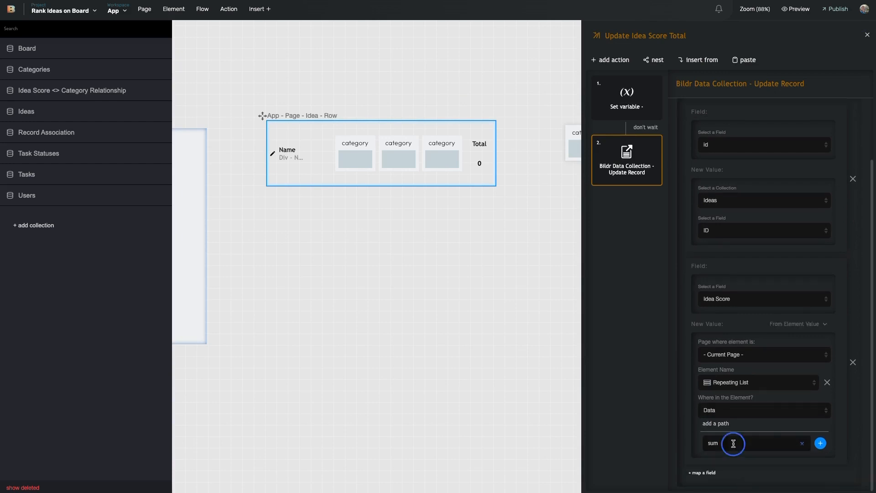
{"action": "key", "text": "Return"}
{"action": "left_click", "coordinate": [711, 424]}
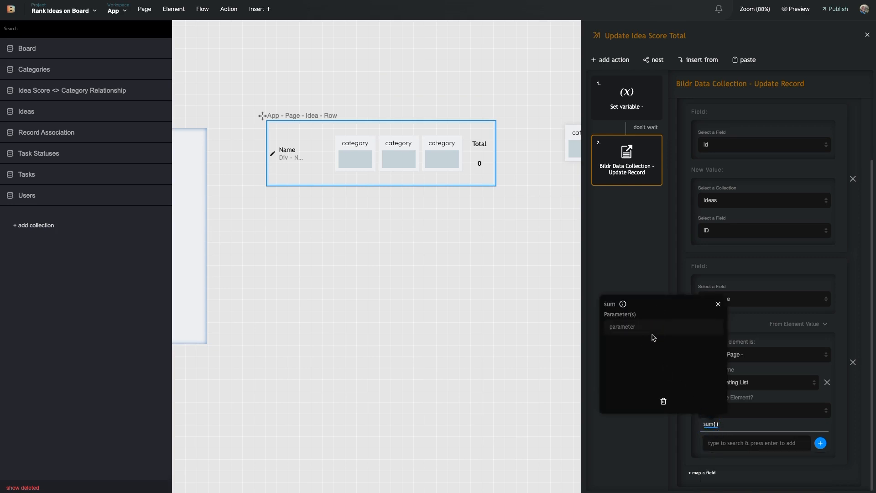
{"action": "left_click", "coordinate": [656, 328]}
{"action": "type", "text": "7xZsFs15uUilP93d8GACZA"}
{"action": "left_click", "coordinate": [645, 453]}
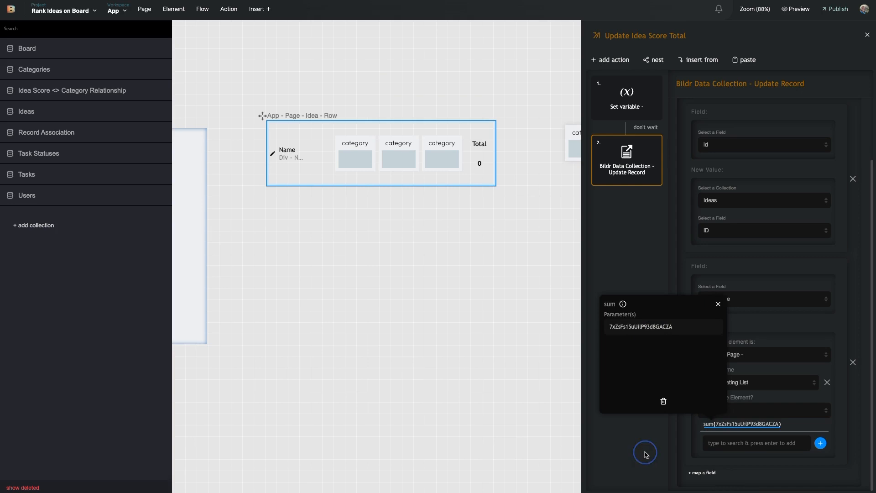
{"action": "left_click", "coordinate": [719, 304]}
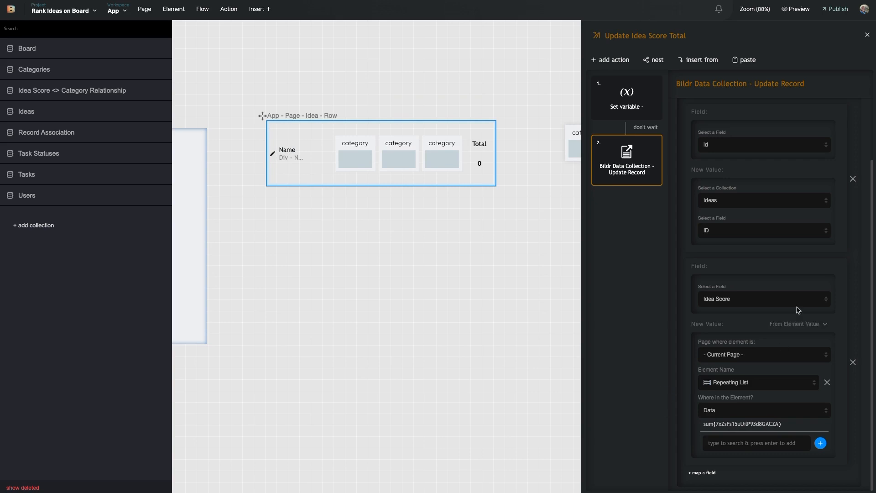
{"action": "scroll", "coordinate": [780, 284], "scroll_direction": "up", "scroll_amount": 1}
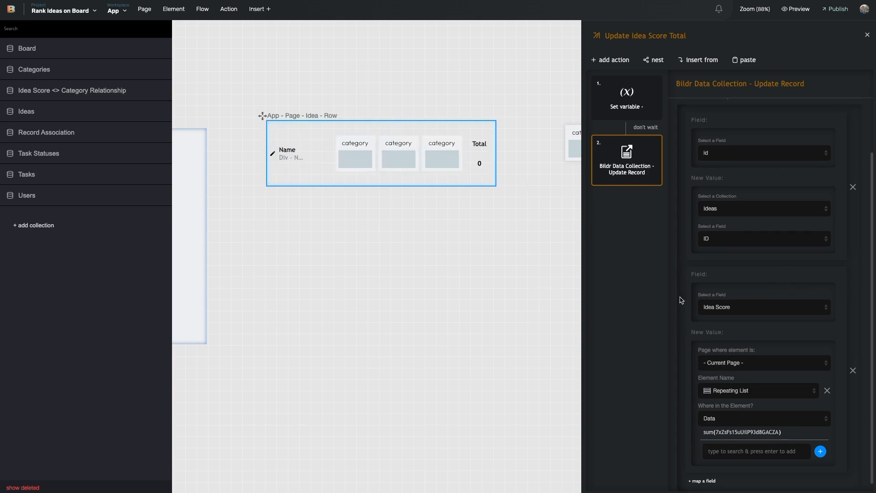
{"action": "scroll", "coordinate": [683, 292], "scroll_direction": "down", "scroll_amount": 1}
Delete the unused Set variable step and close the flow editor
{"action": "right_click", "coordinate": [645, 91]}
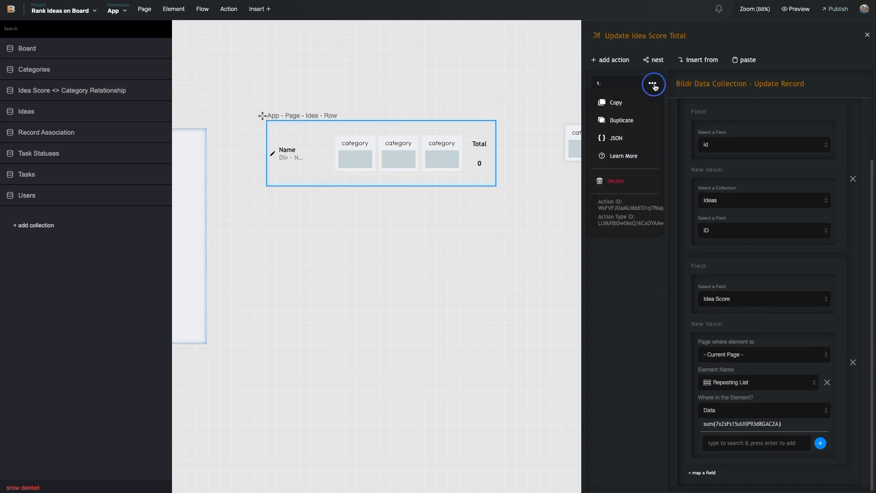
{"action": "left_click", "coordinate": [638, 179]}
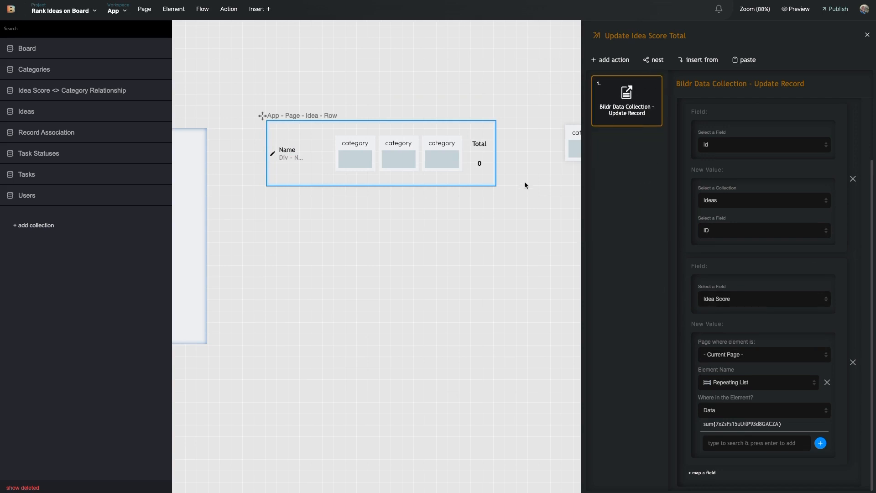
{"action": "left_click", "coordinate": [513, 188]}
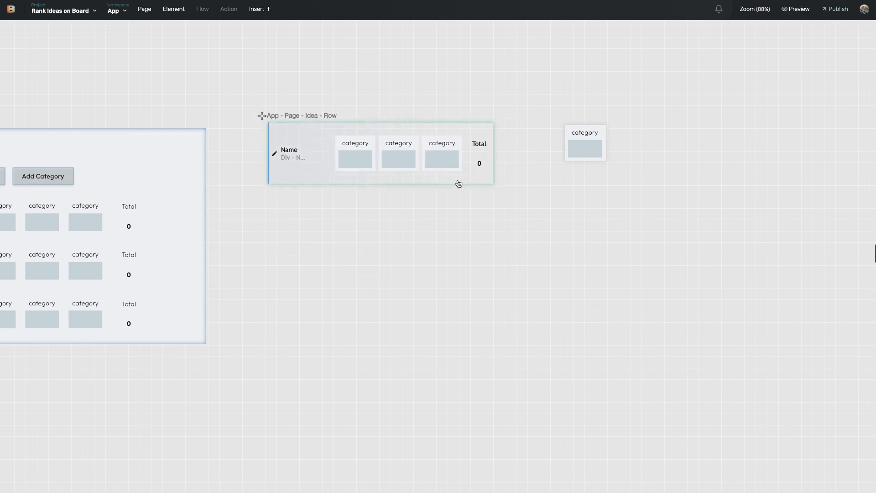
On the Idea row, set the page data listener's collection to Ideas and leave the limiter empty
{"action": "scroll", "coordinate": [458, 182], "scroll_direction": "left", "scroll_amount": 6}
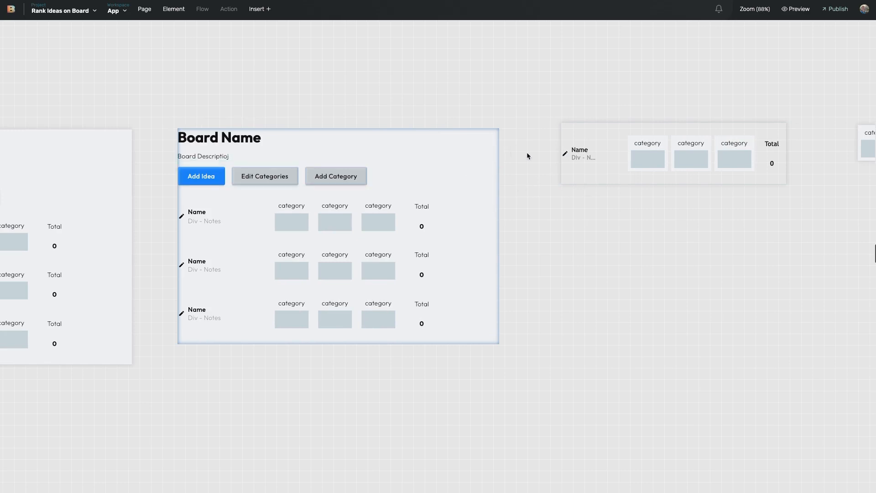
{"action": "left_click", "coordinate": [572, 174]}
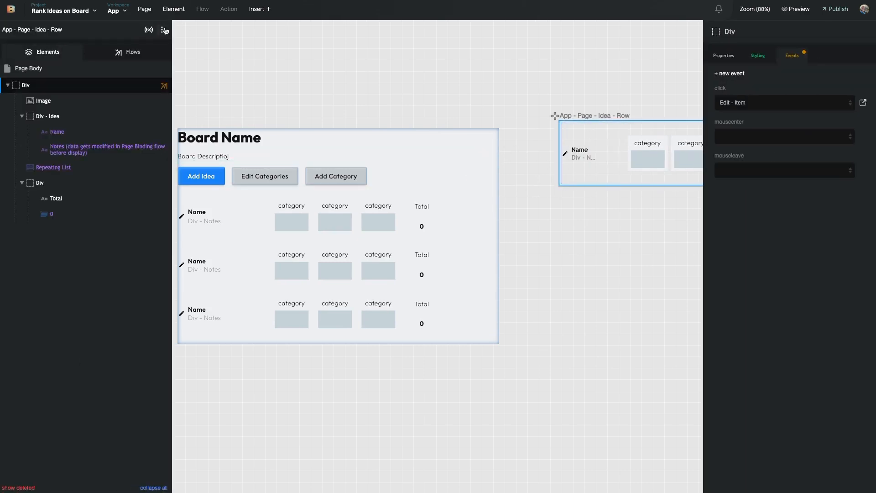
{"action": "left_click", "coordinate": [149, 30]}
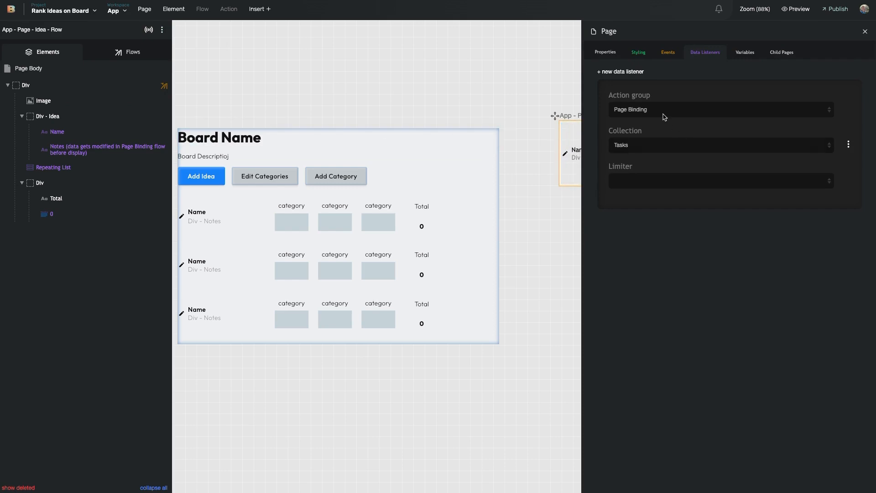
{"action": "left_click", "coordinate": [648, 145]}
{"action": "key", "text": "Up"}
{"action": "key", "text": "Up"}
{"action": "key", "text": "Up"}
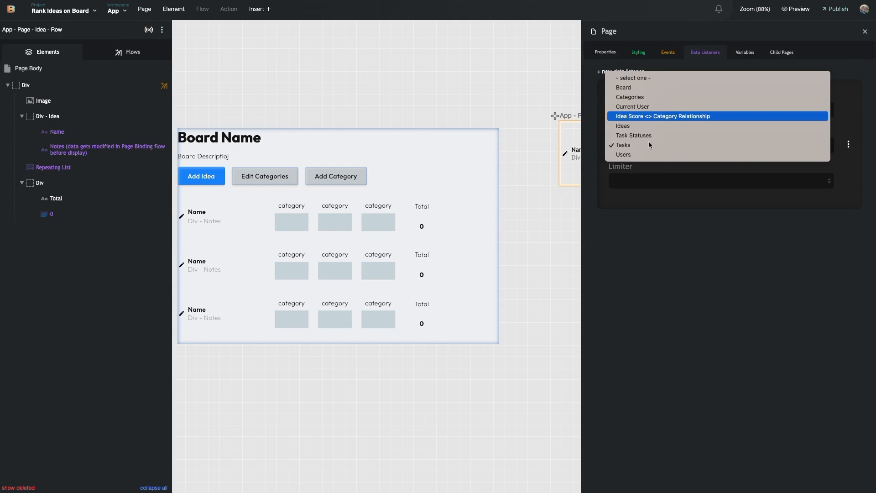
{"action": "key", "text": "Down"}
{"action": "key", "text": "Return"}
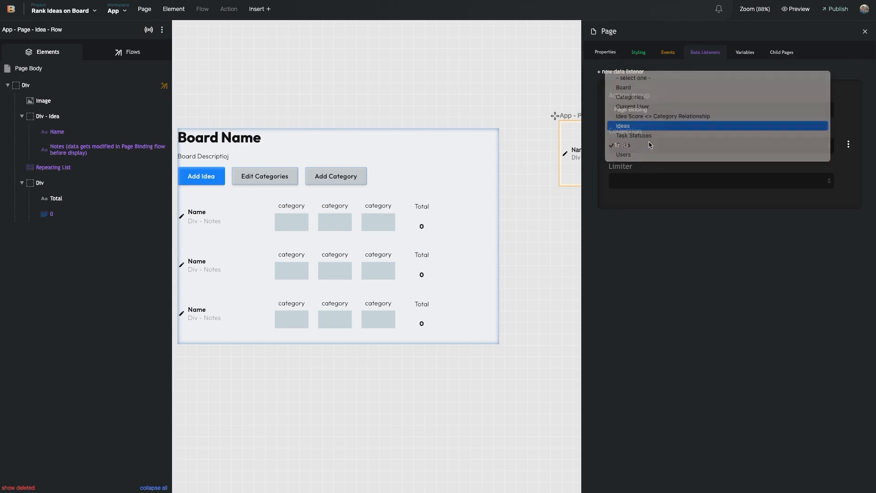
{"action": "left_click", "coordinate": [649, 181]}
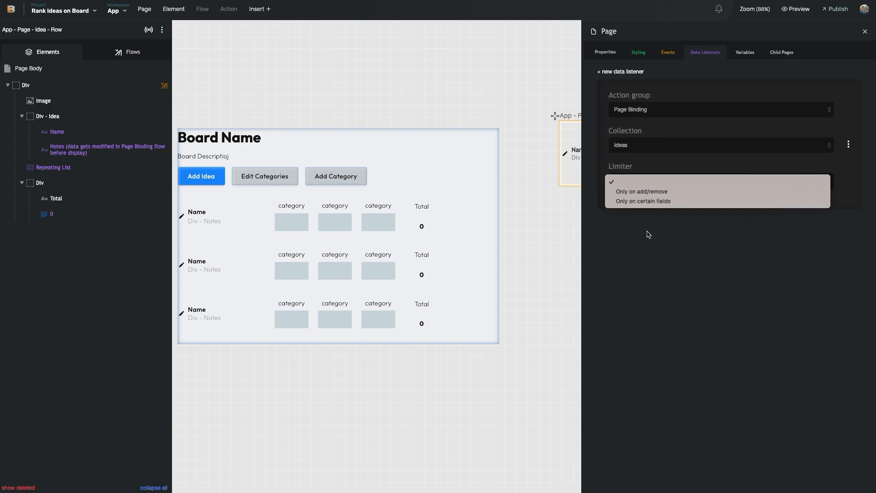
{"action": "left_click", "coordinate": [641, 183]}
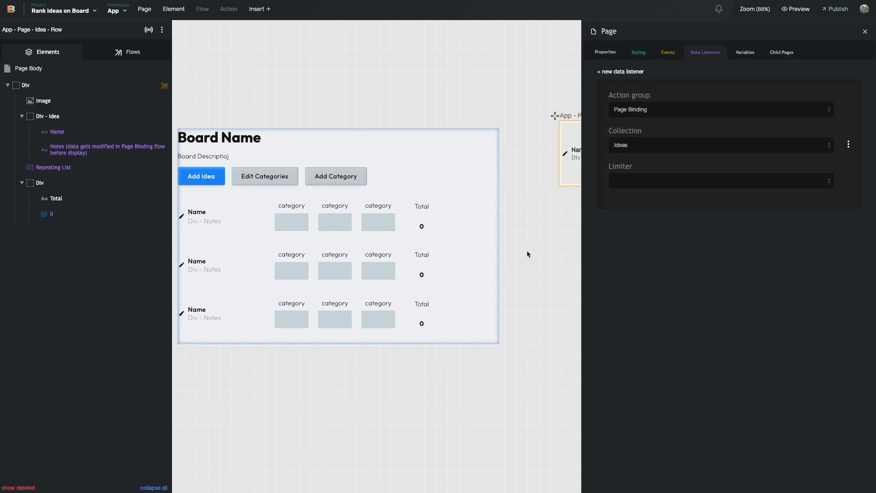
Reselect the Idea row on the canvas and bring the page's data listeners back up
{"action": "scroll", "coordinate": [526, 250], "scroll_direction": "right", "scroll_amount": 10}
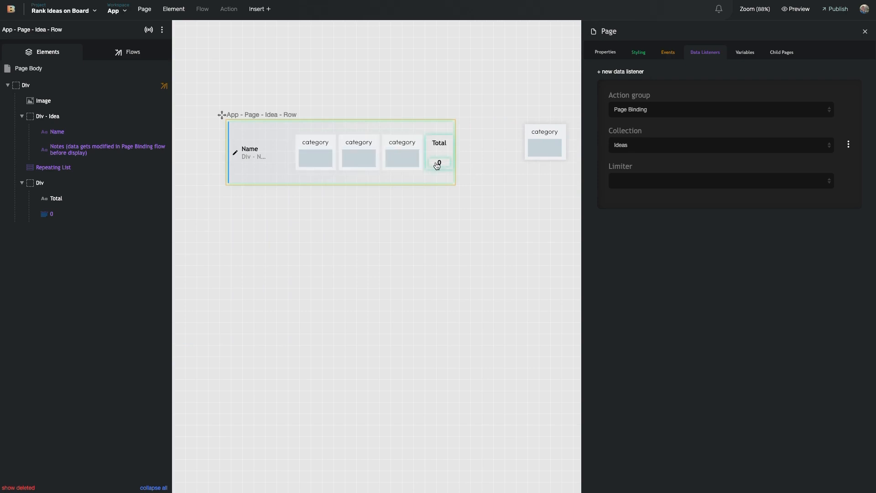
{"action": "scroll", "coordinate": [436, 165], "scroll_direction": "right", "scroll_amount": 3}
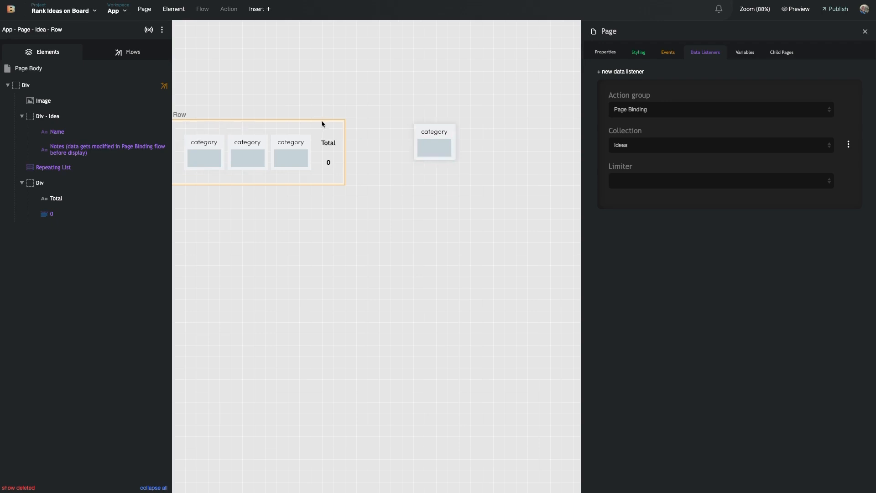
{"action": "left_click", "coordinate": [339, 130]}
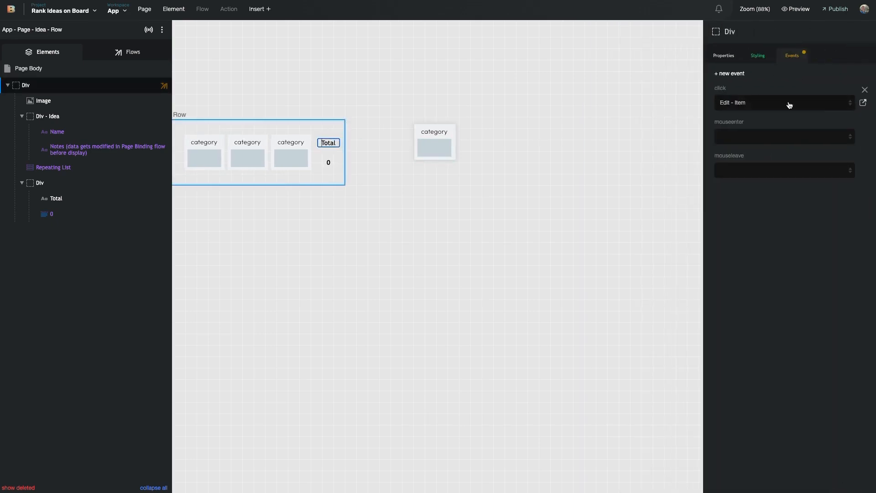
{"action": "left_click", "coordinate": [149, 29]}
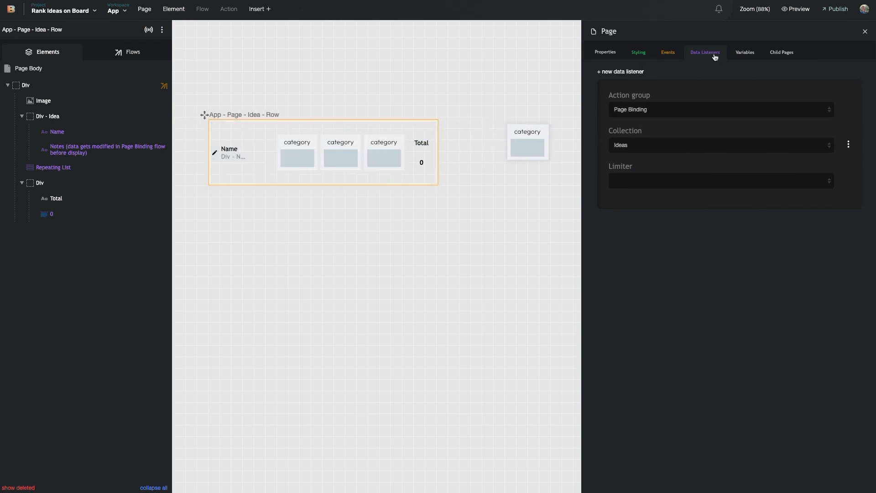
Create a new data listener with Page Binding as action group and Categories as collection, keeping Page Binding
{"action": "left_click", "coordinate": [632, 74]}
{"action": "left_click", "coordinate": [473, 201]}
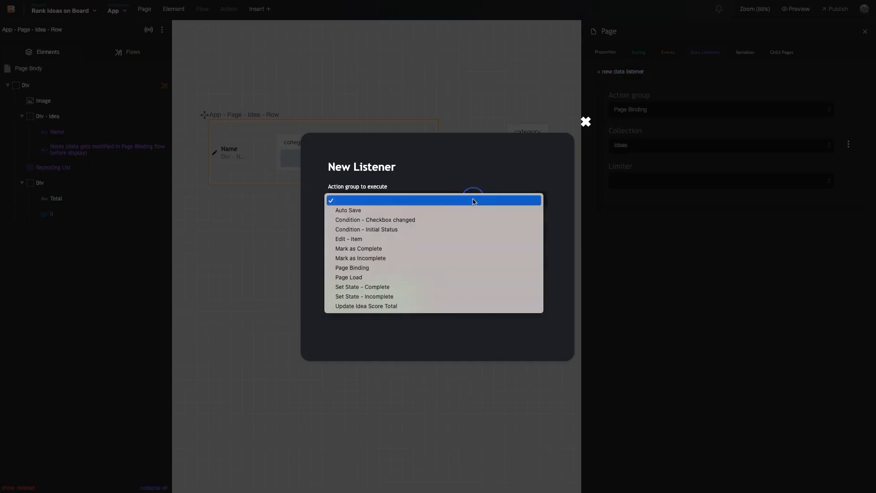
{"action": "key", "text": "p"}
{"action": "key", "text": "Return"}
{"action": "left_click", "coordinate": [422, 231]}
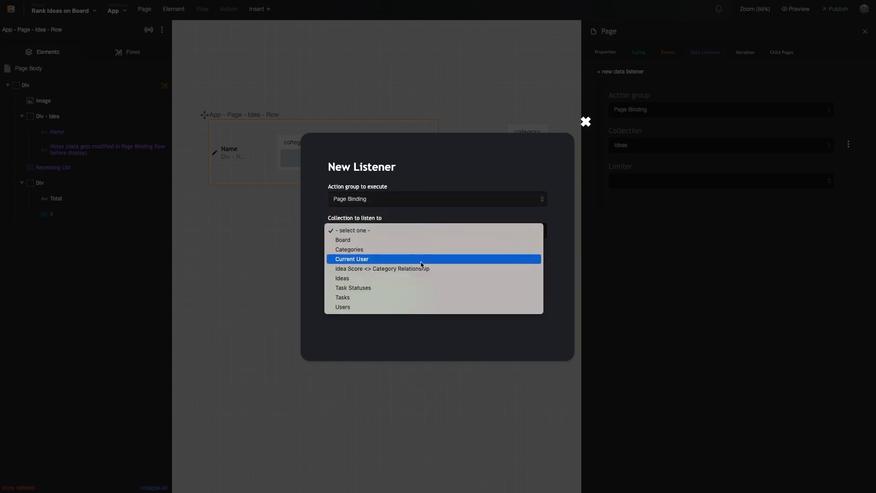
{"action": "left_click", "coordinate": [423, 250]}
{"action": "left_click", "coordinate": [394, 292]}
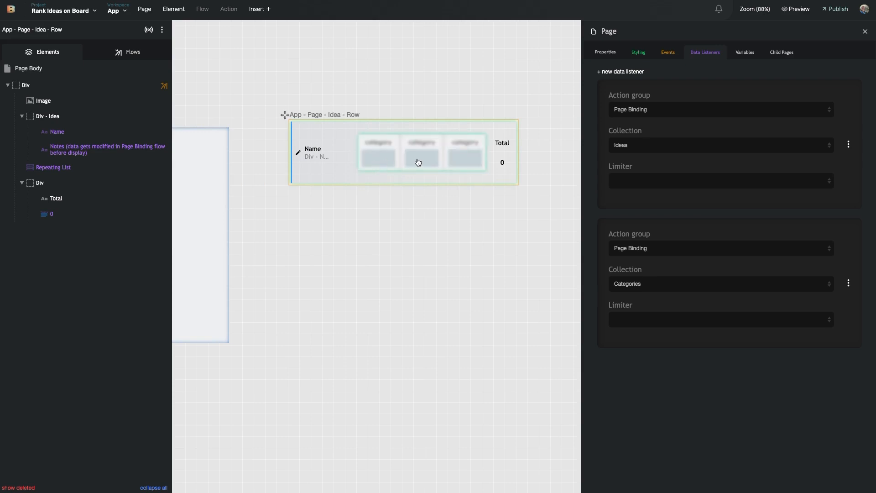
{"action": "left_click", "coordinate": [646, 249]}
{"action": "left_click", "coordinate": [646, 253]}
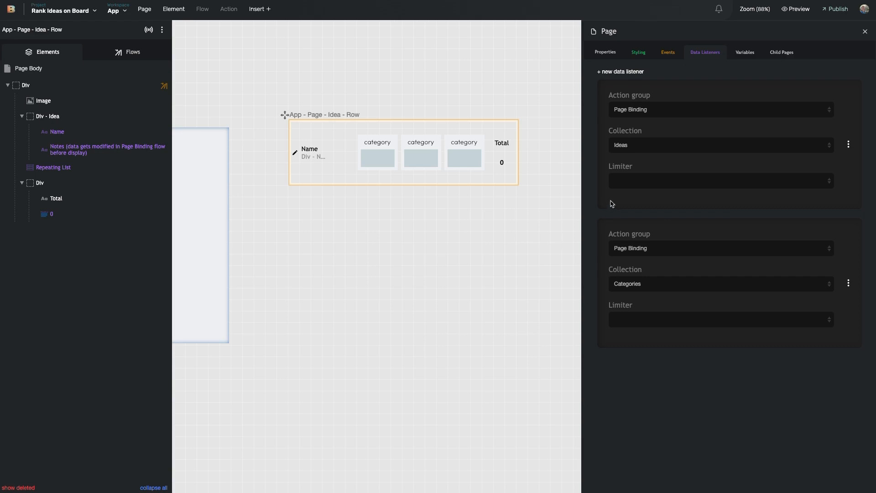
Close the side panels, select the Idea row's container Div, and pan across the canvas to review the rows
{"action": "left_click", "coordinate": [544, 201]}
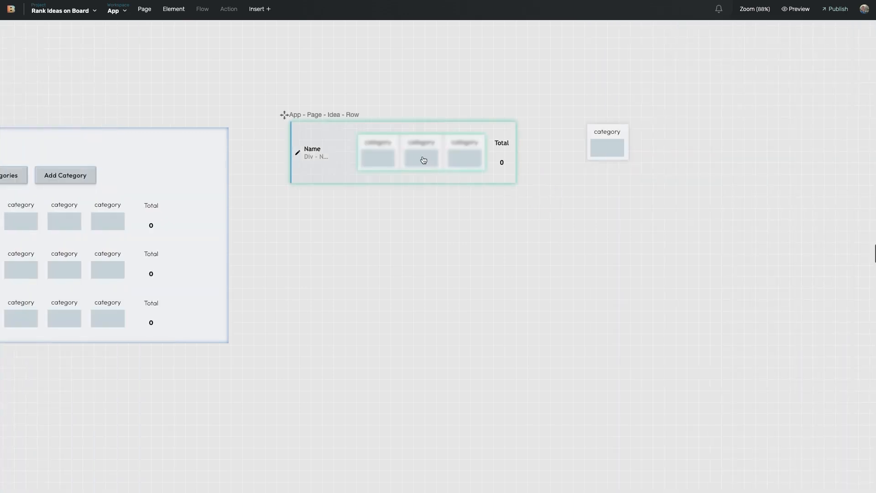
{"action": "left_click", "coordinate": [313, 173]}
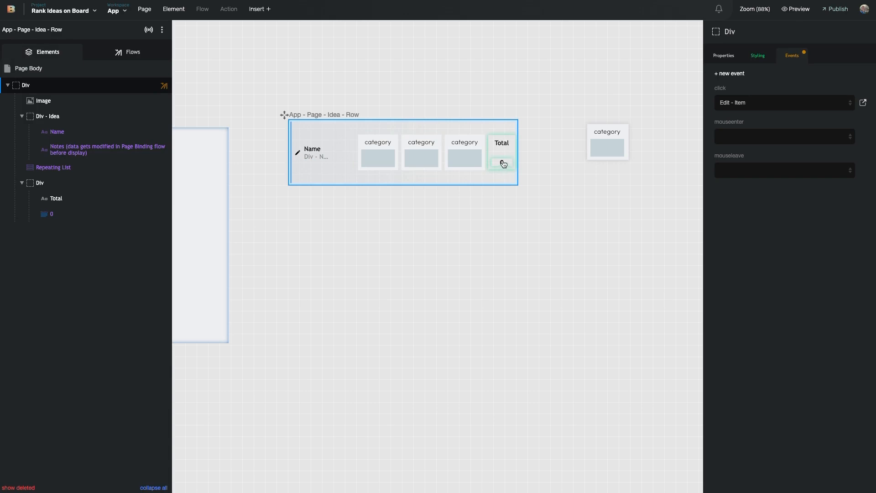
{"action": "scroll", "coordinate": [548, 171], "scroll_direction": "left", "scroll_amount": 3}
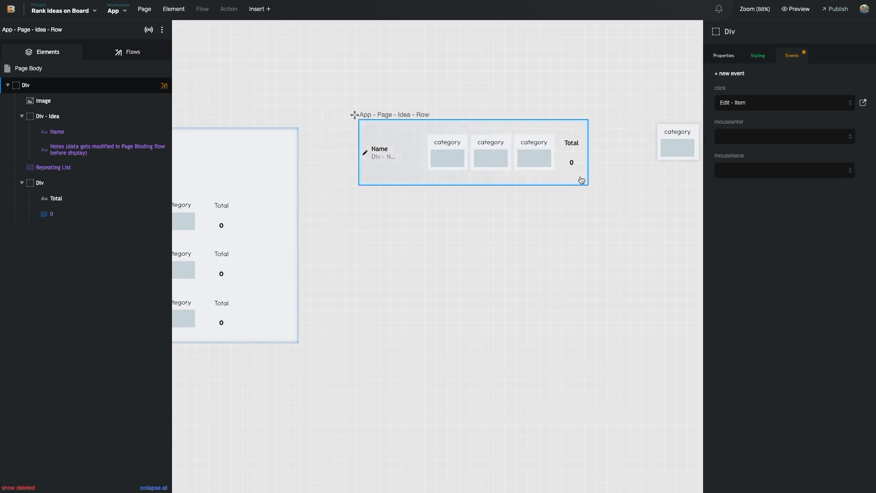
{"action": "scroll", "coordinate": [491, 157], "scroll_direction": "left", "scroll_amount": 1}
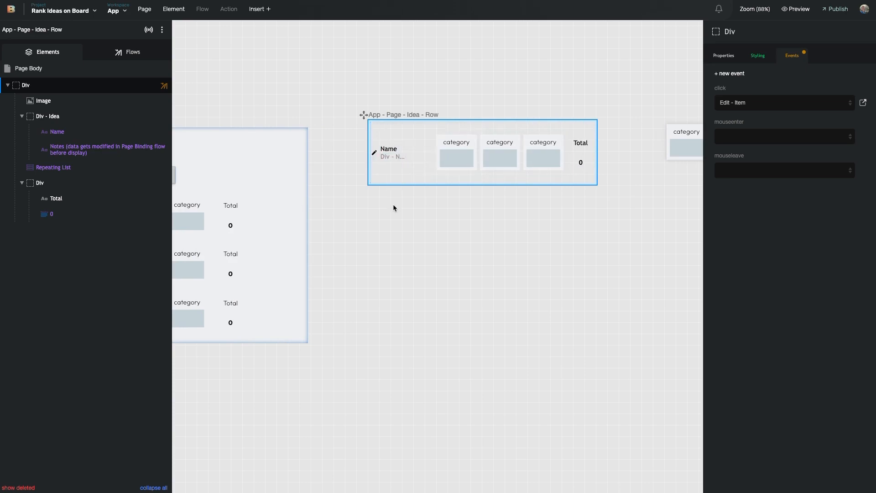
{"action": "scroll", "coordinate": [393, 204], "scroll_direction": "left", "scroll_amount": 5}
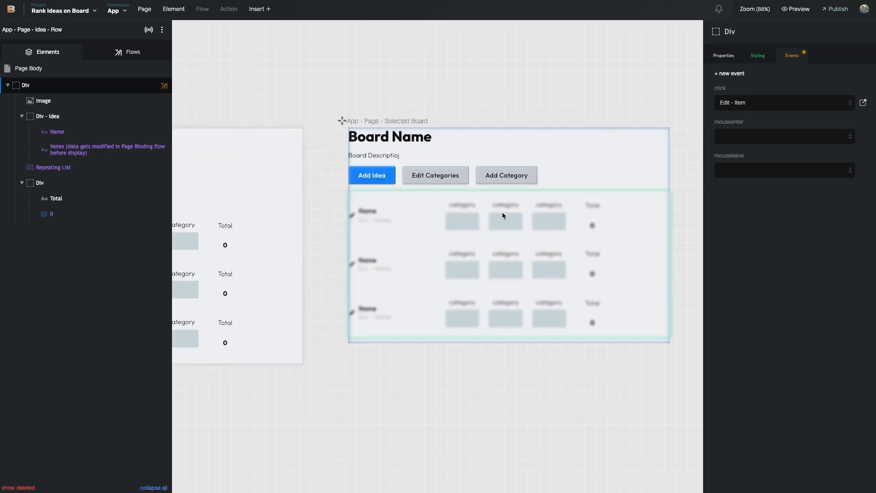
{"action": "scroll", "coordinate": [502, 211], "scroll_direction": "right", "scroll_amount": 5}
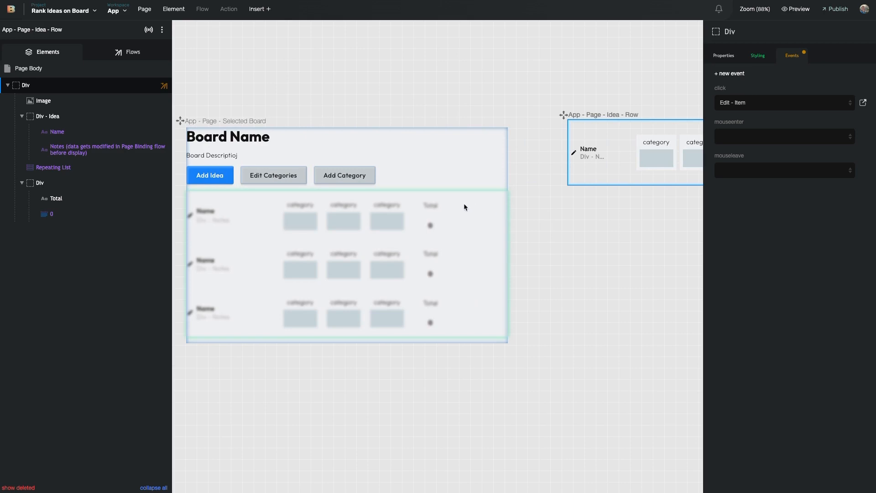
{"action": "scroll", "coordinate": [464, 207], "scroll_direction": "right", "scroll_amount": 4}
{"action": "scroll", "coordinate": [500, 197], "scroll_direction": "left", "scroll_amount": 7}
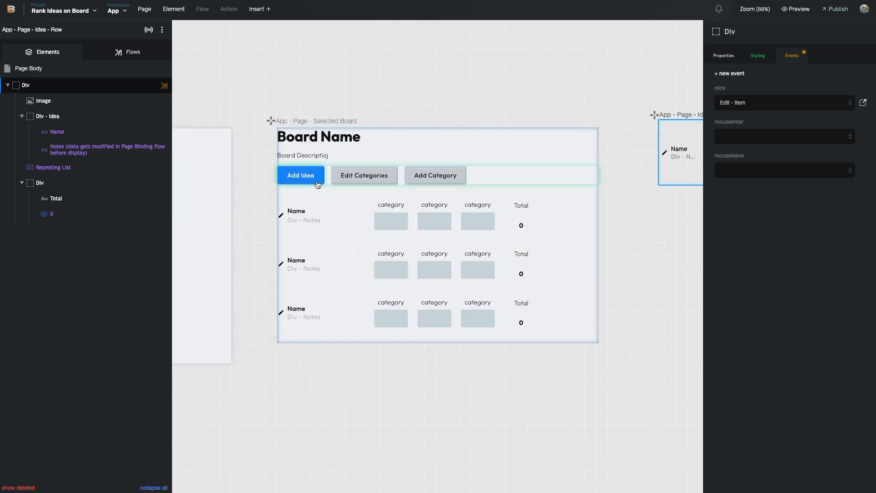
{"action": "mouse_move", "coordinate": [138, 154]}
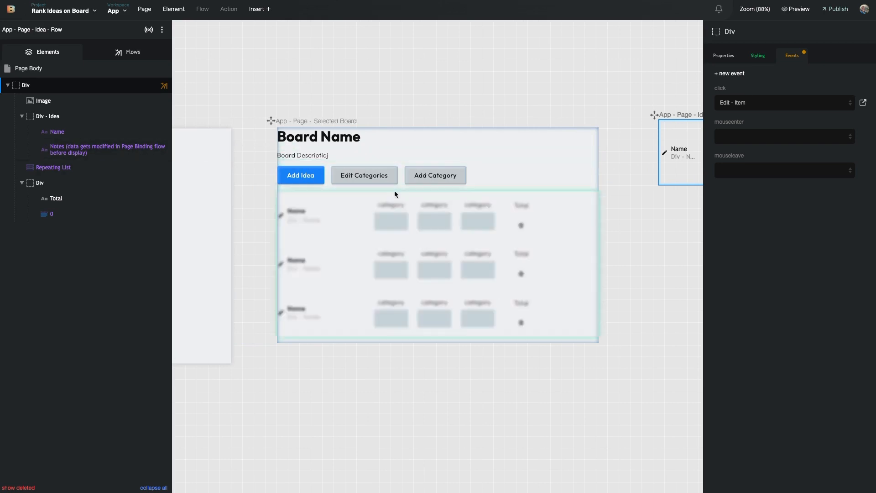